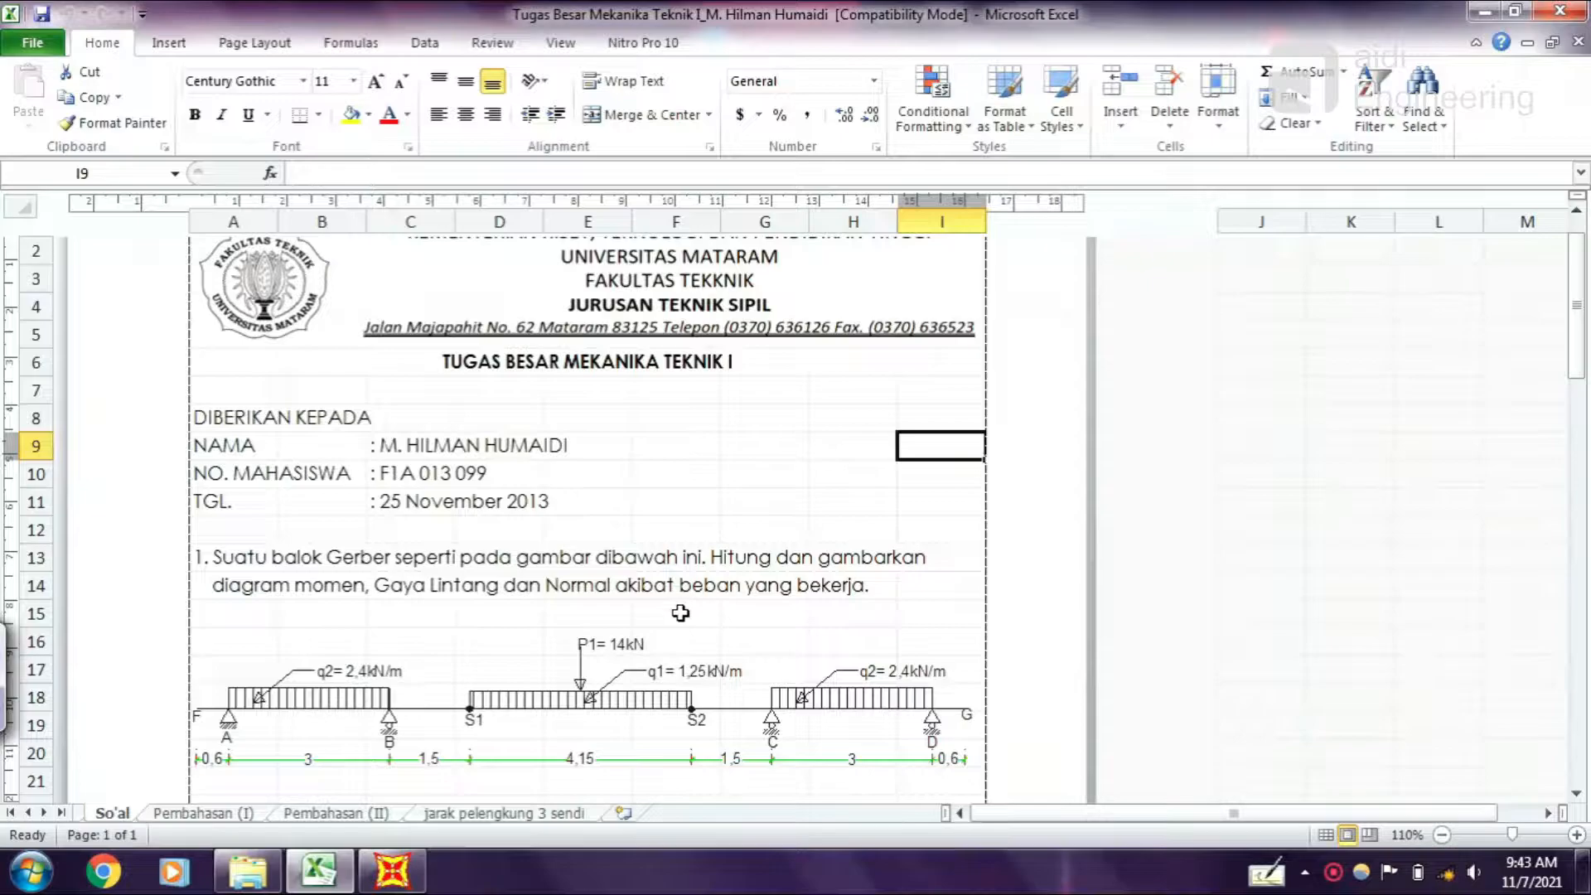
Switch to SAP2000 and start a new model in KN, m, C units from the Beam template.
left_click(392, 871)
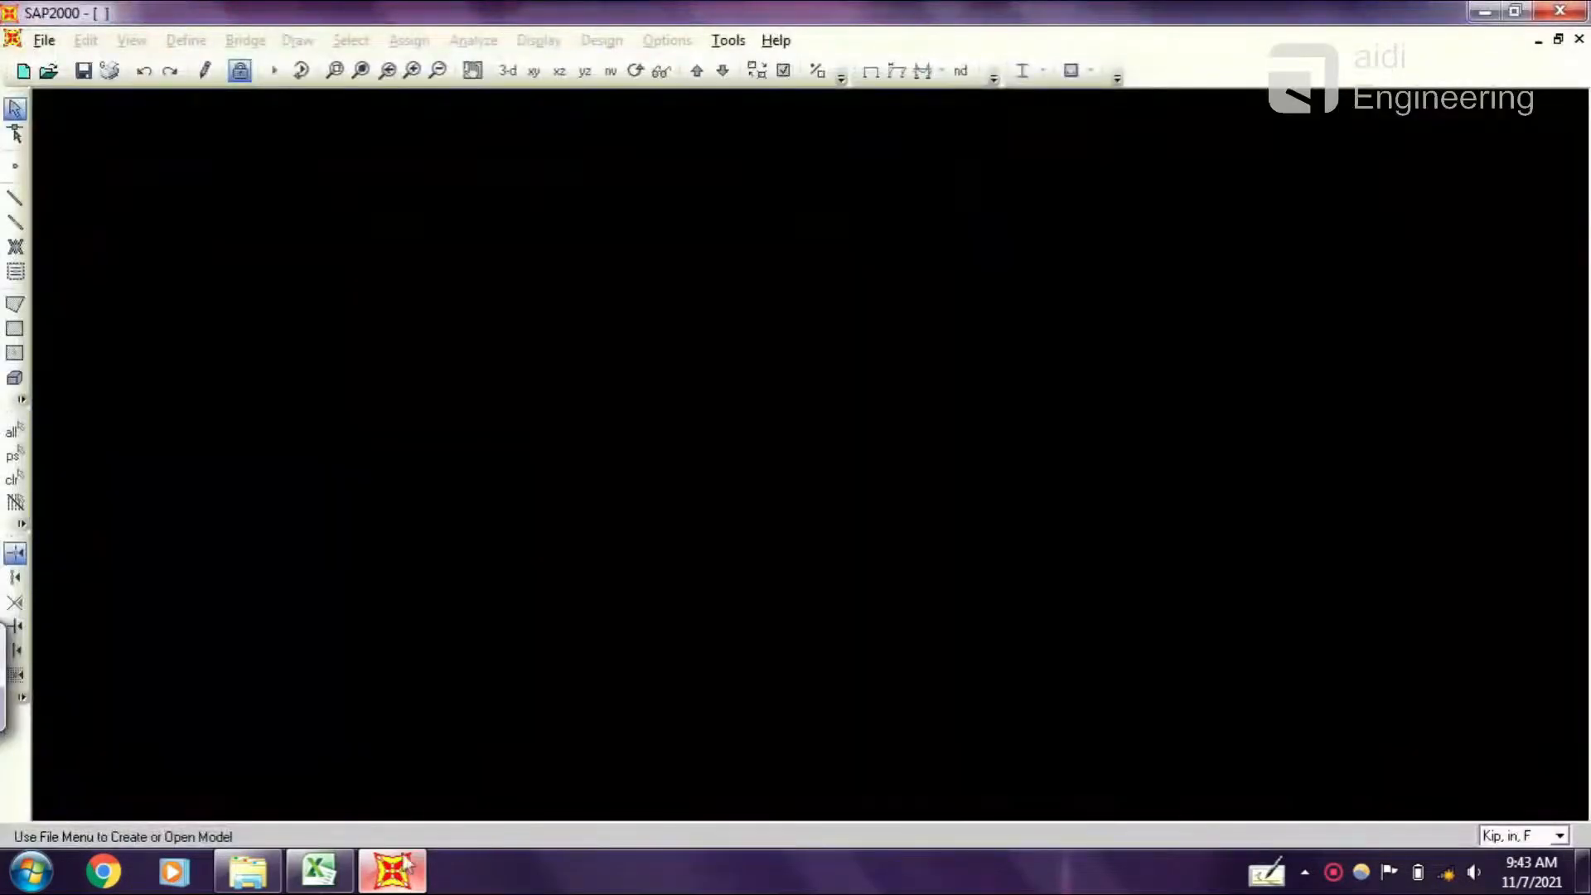
left_click(22, 72)
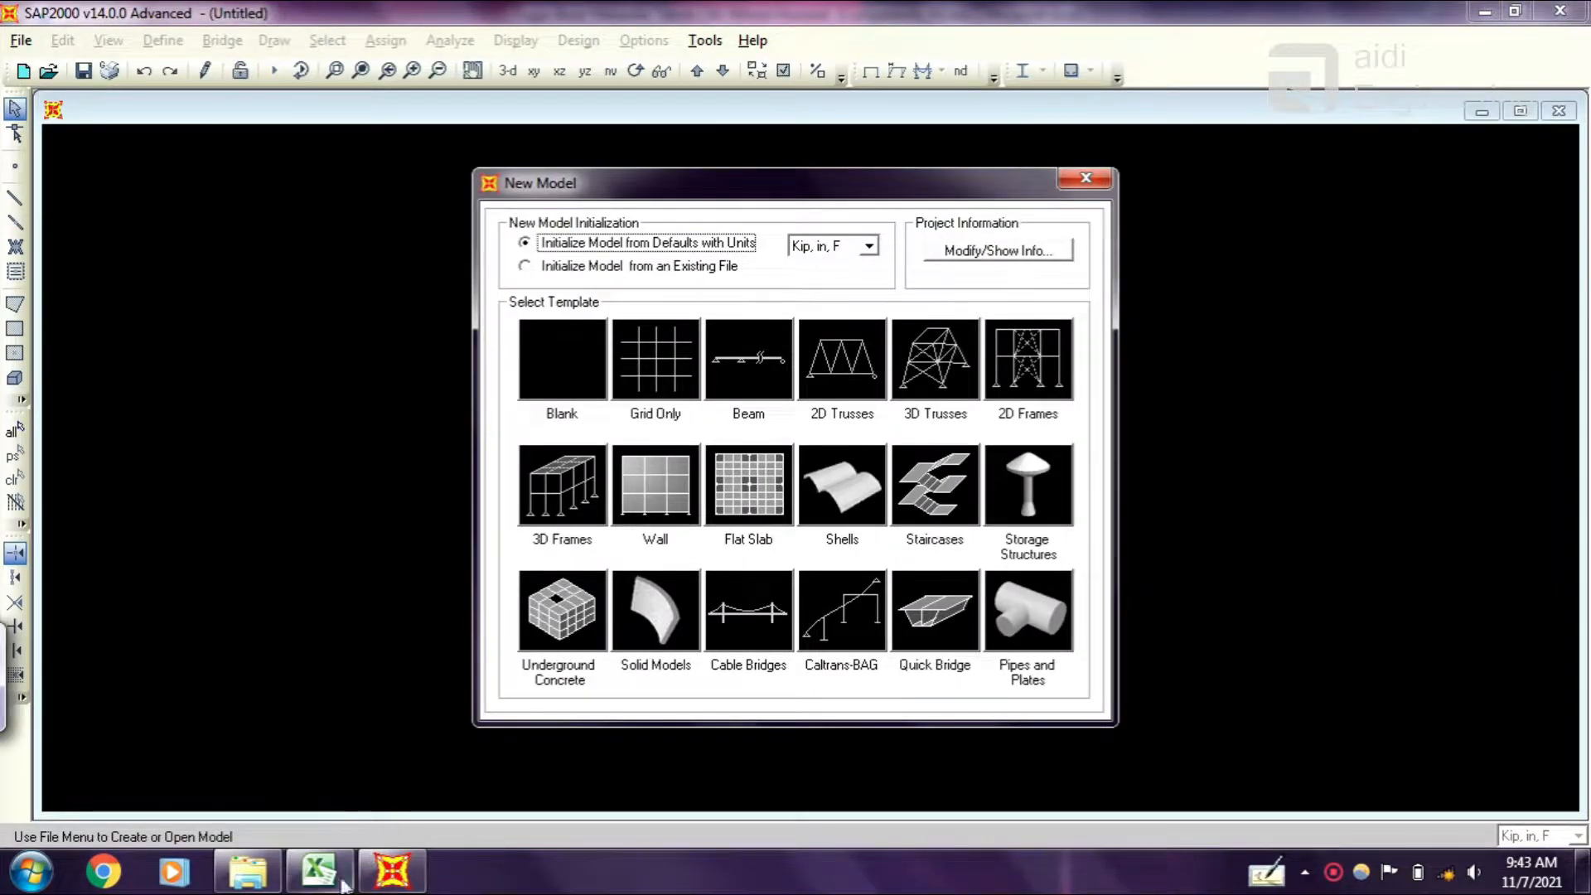
left_click(318, 871)
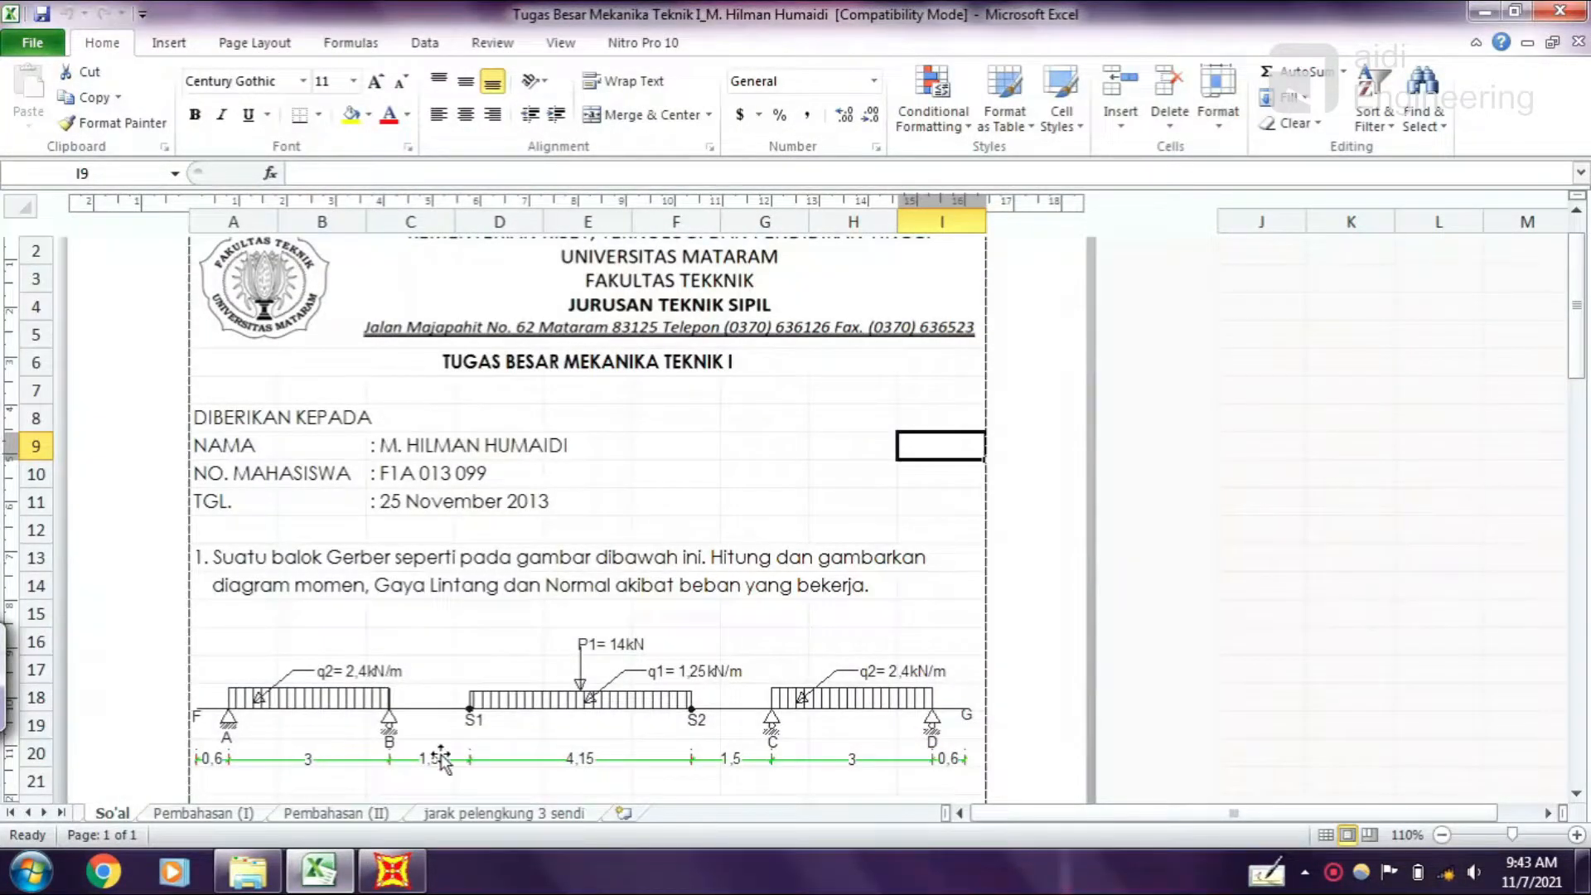
left_click(392, 870)
left_click(870, 247)
left_click(821, 295)
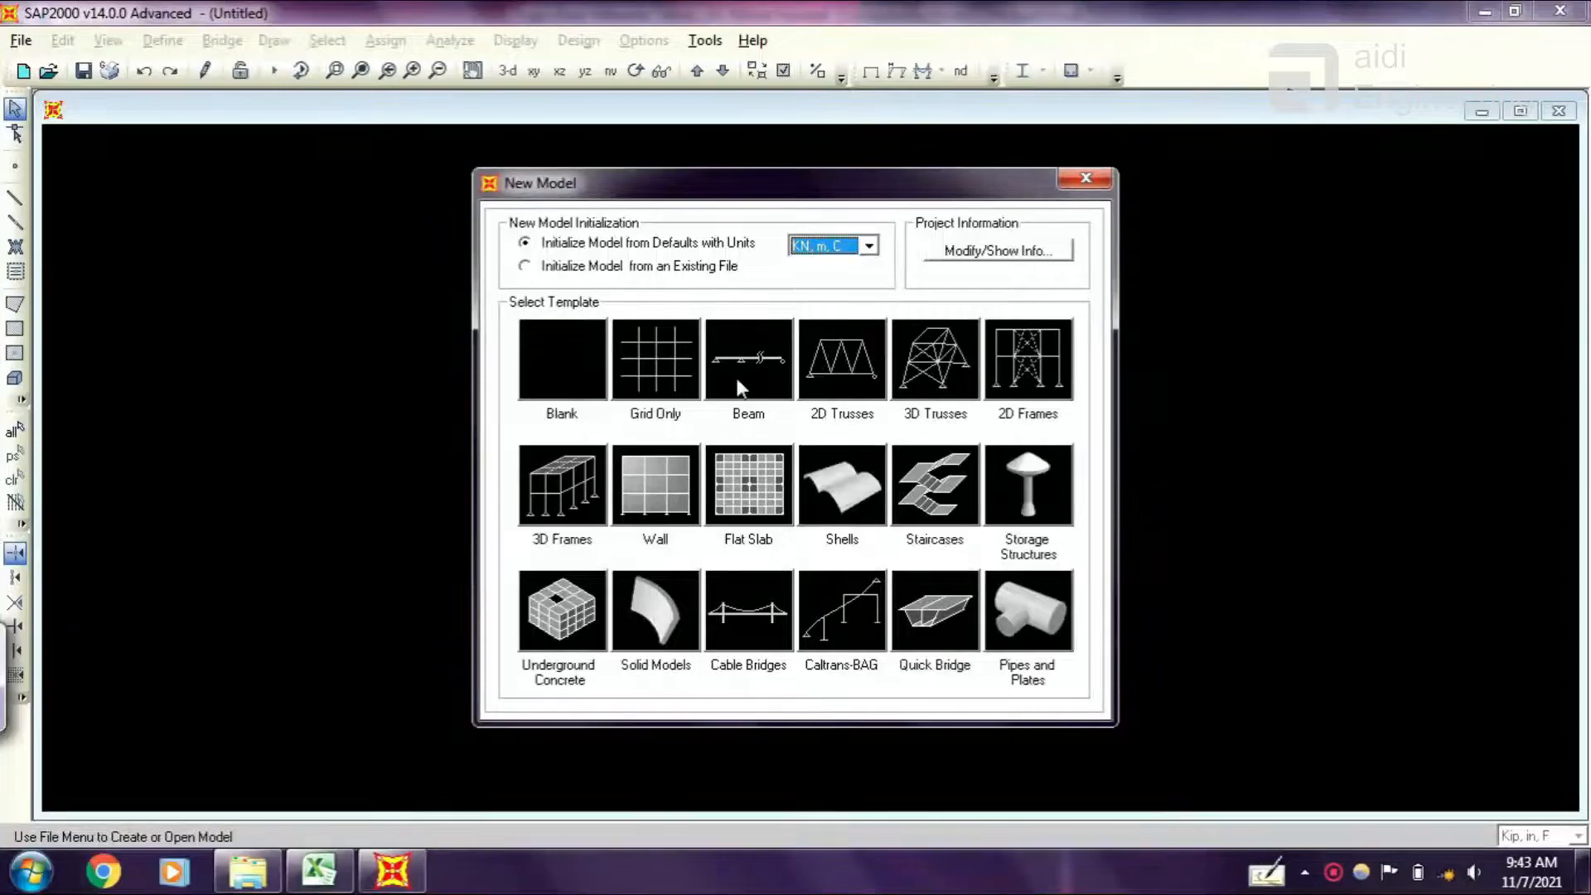
left_click(739, 381)
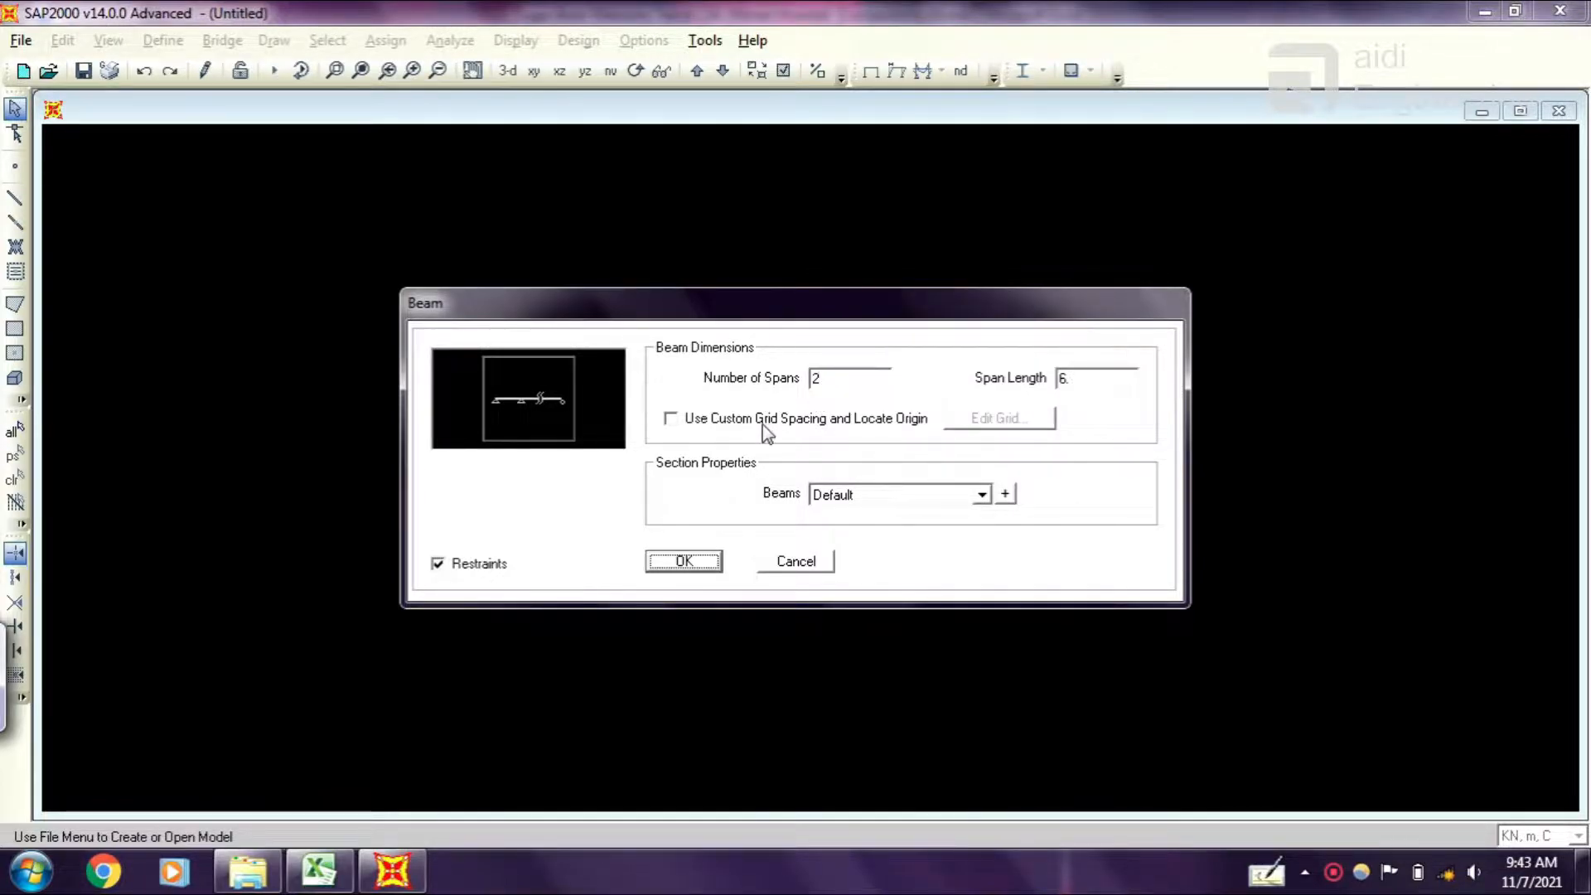
Generate the template beam with 7 spans and a span length of 14.35 m, checking the beam diagram in Excel.
left_click(318, 871)
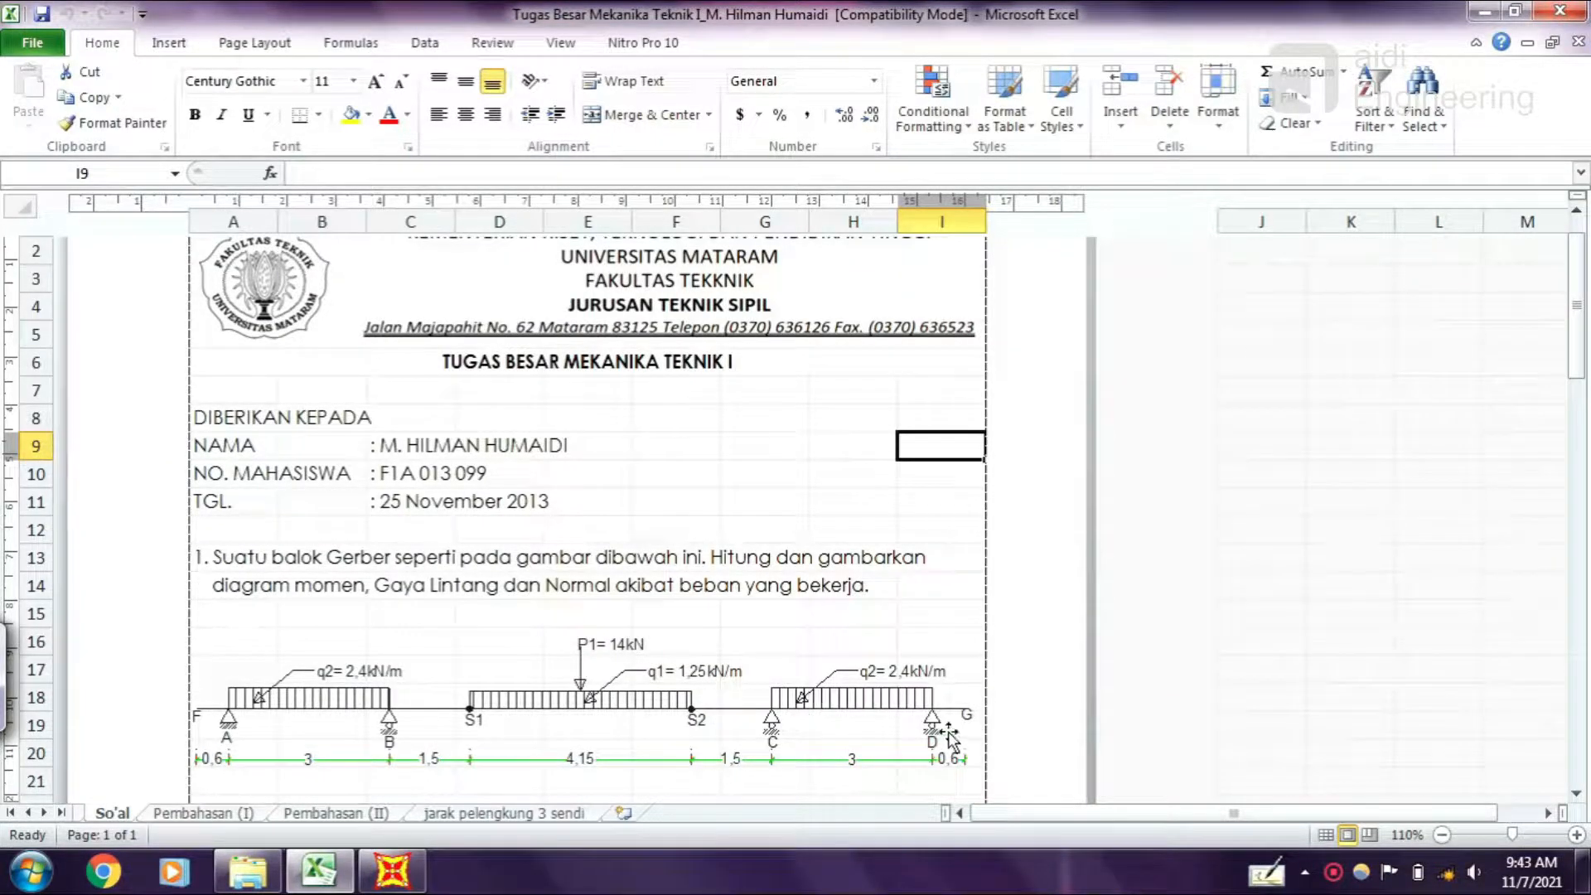
left_click(418, 875)
type("7")
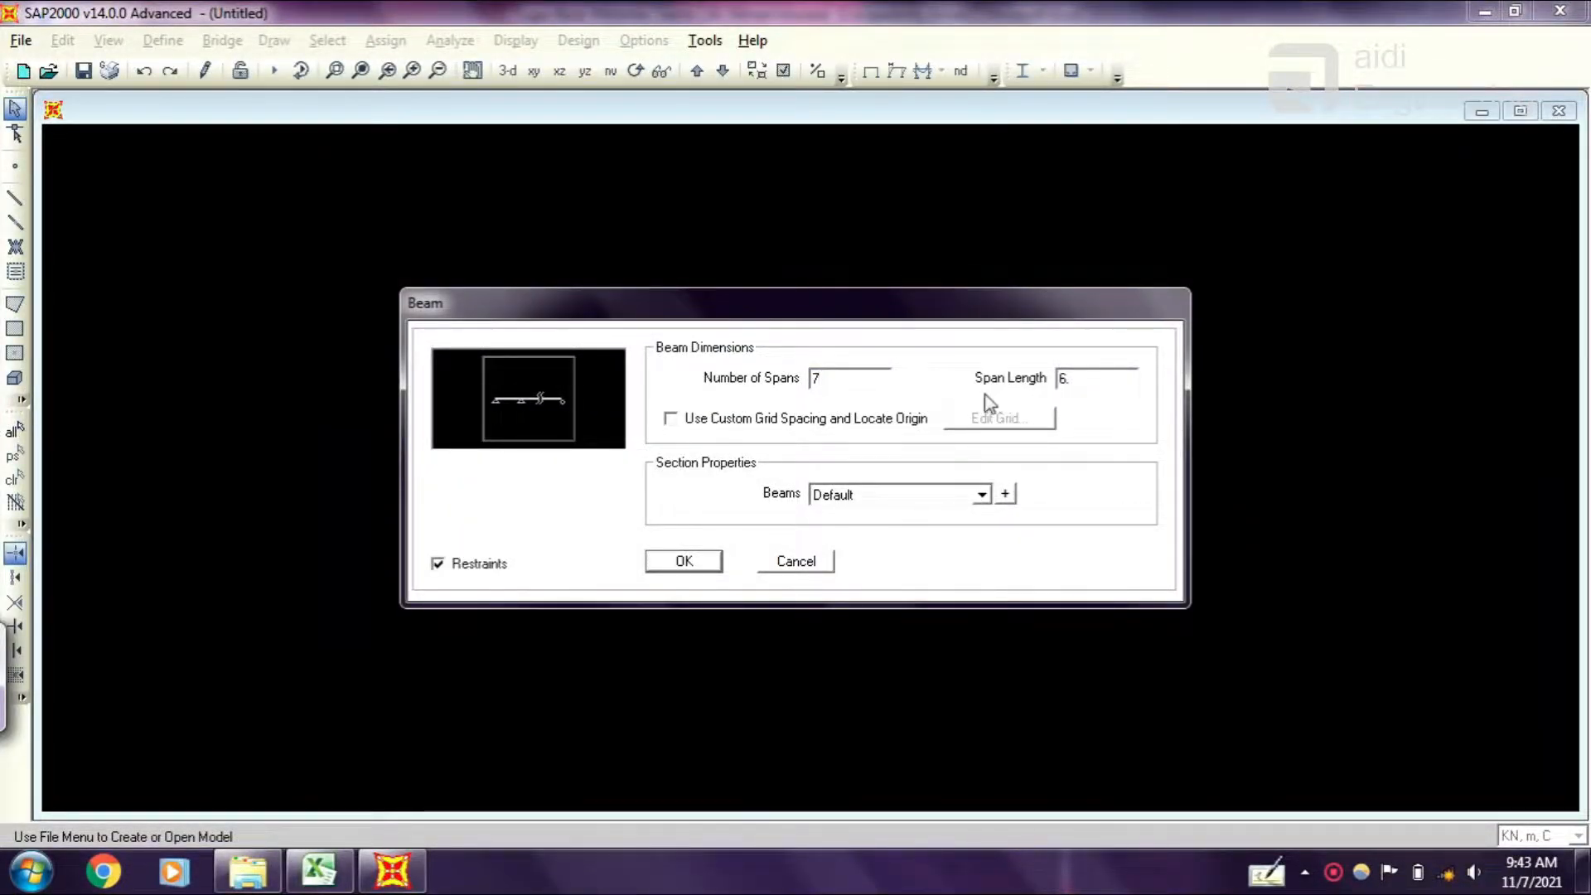
left_click(319, 871)
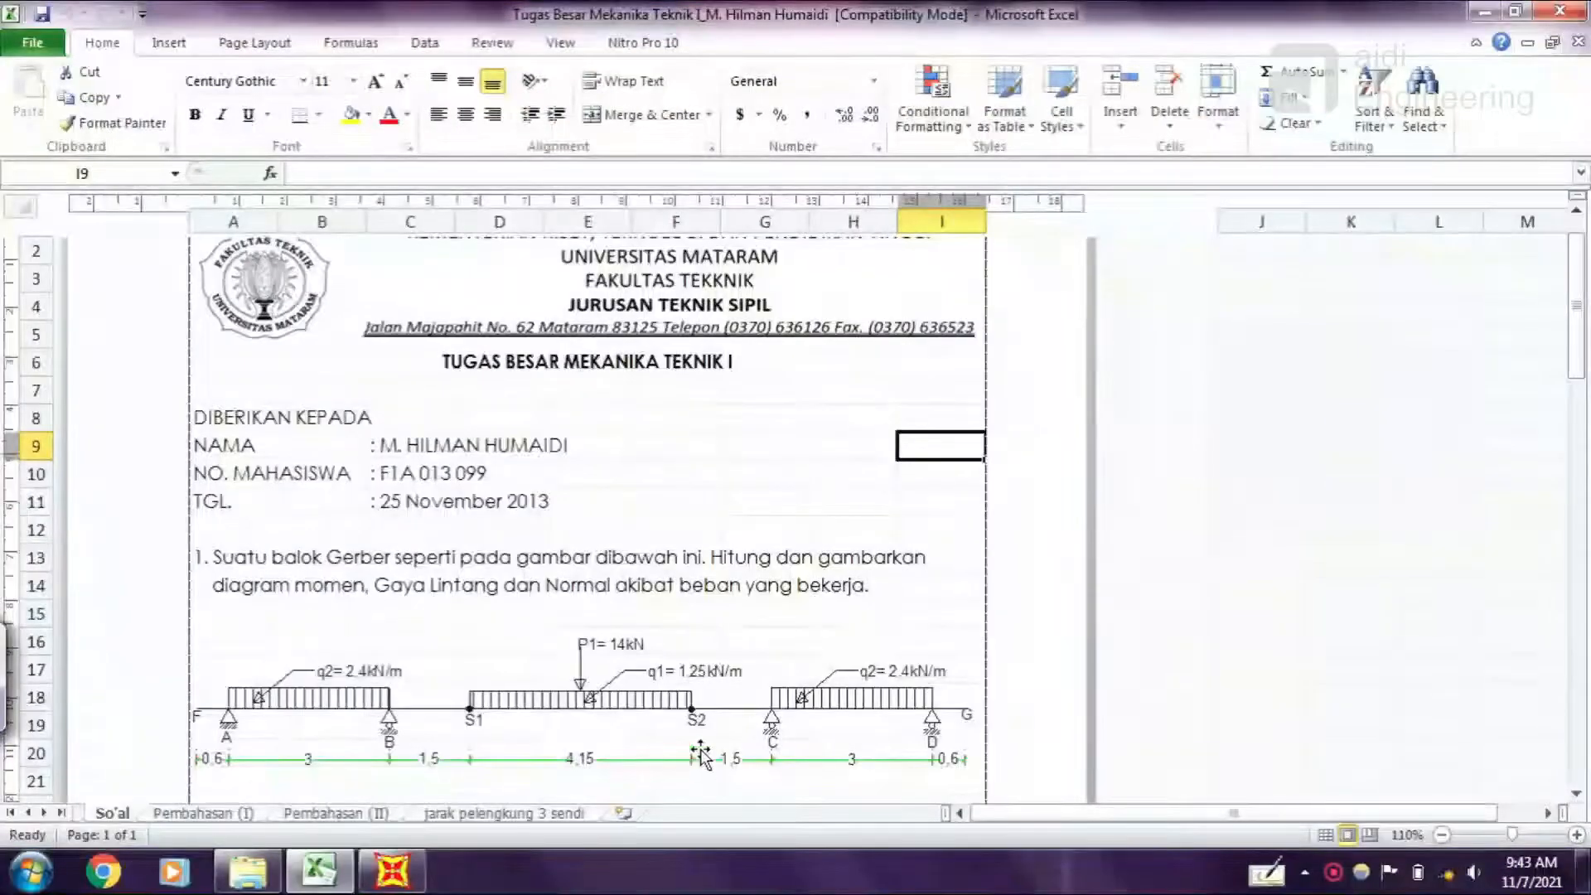
left_click(396, 873)
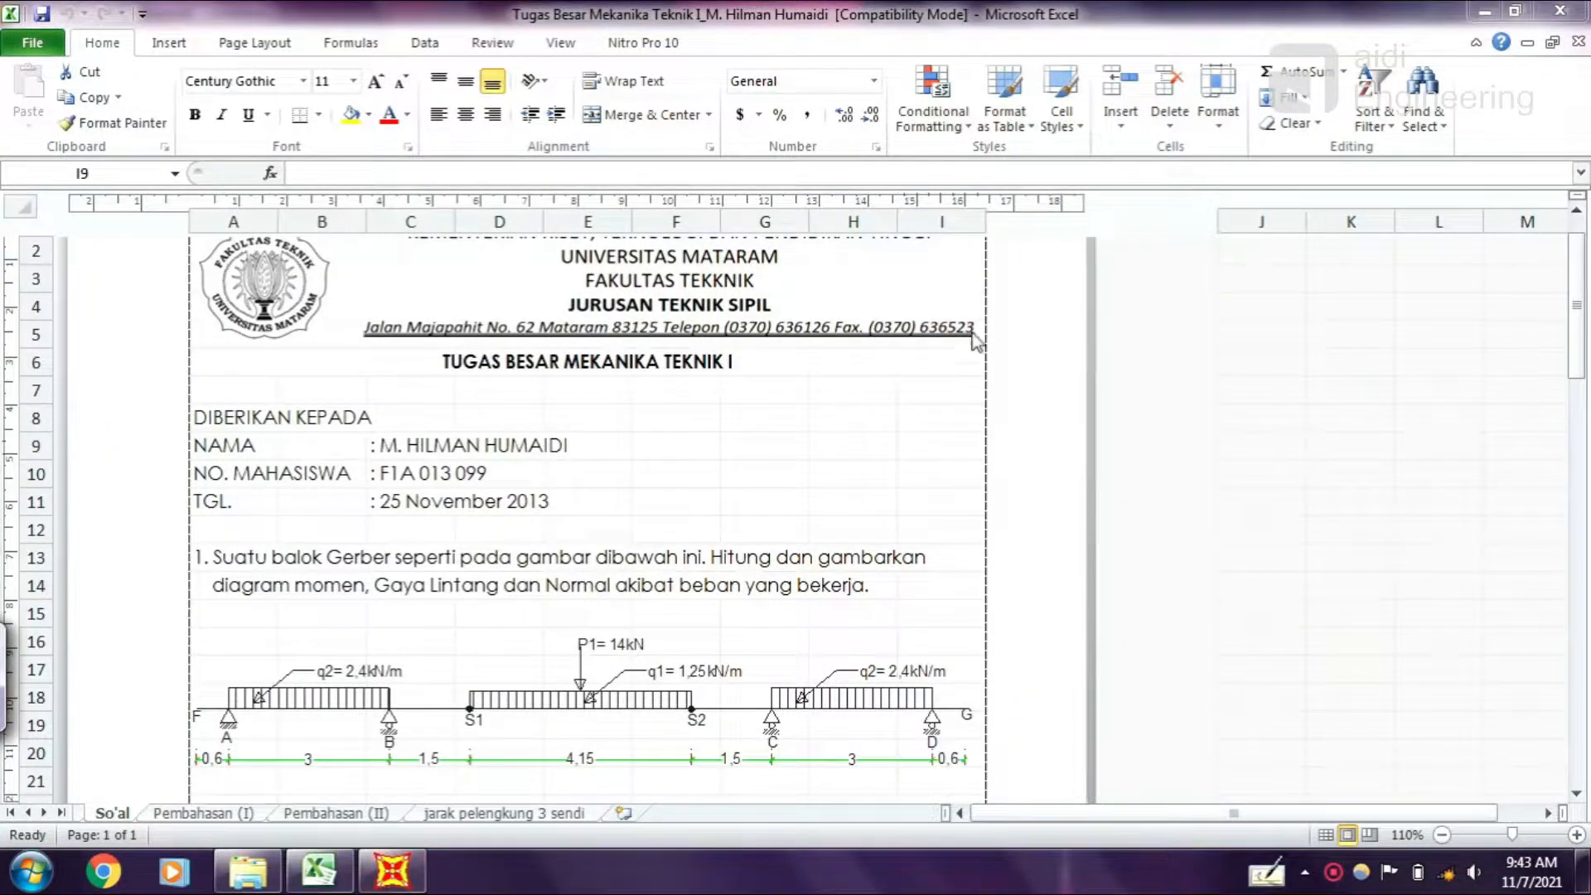
left_click(393, 871)
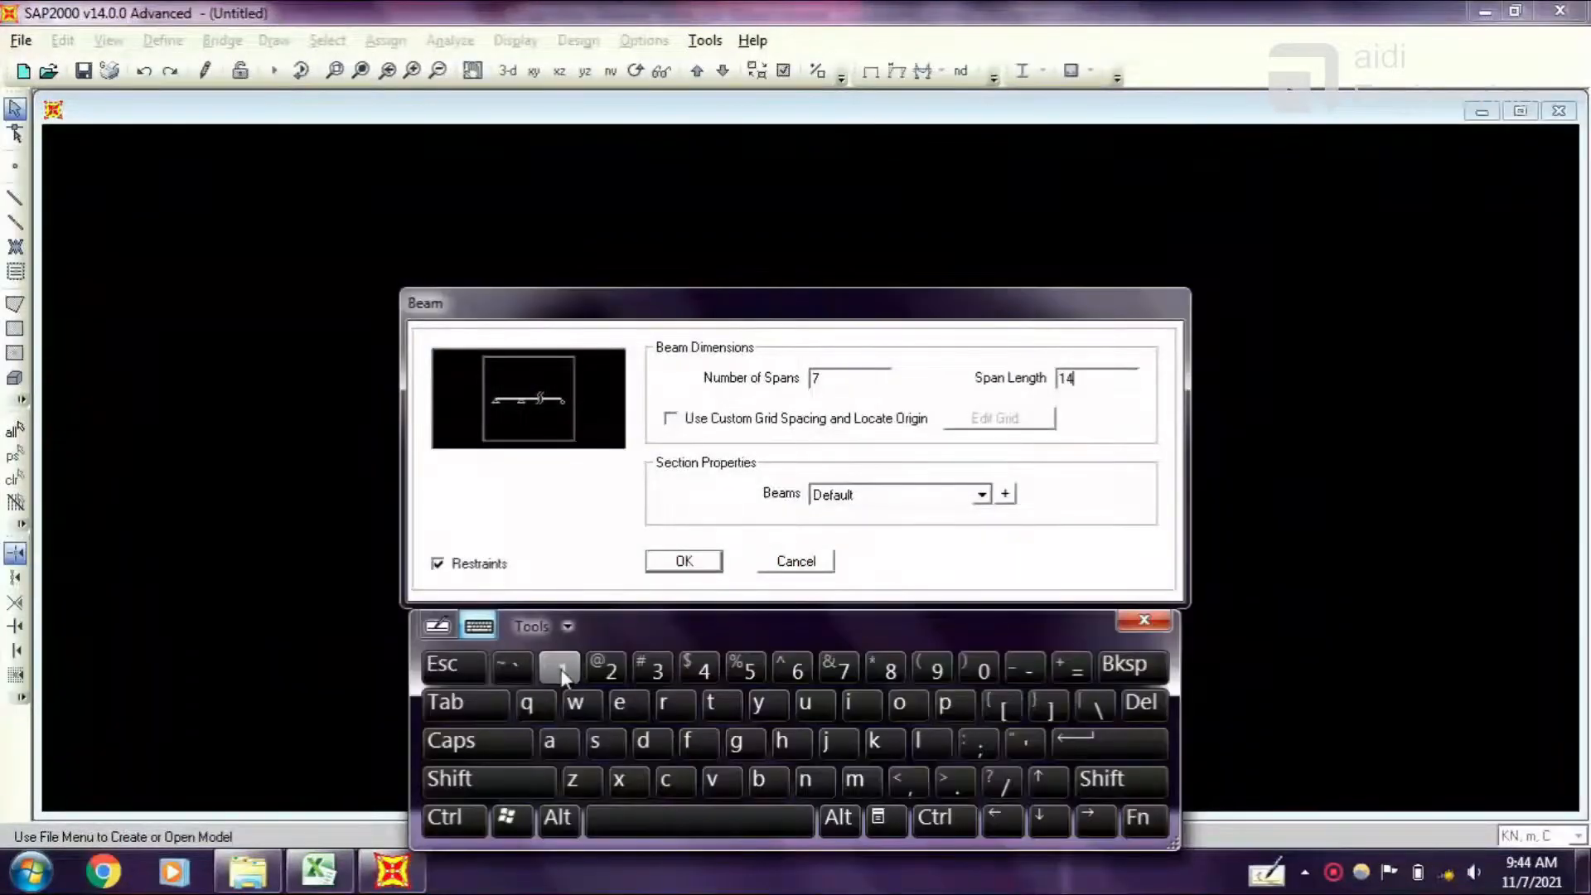
type("35")
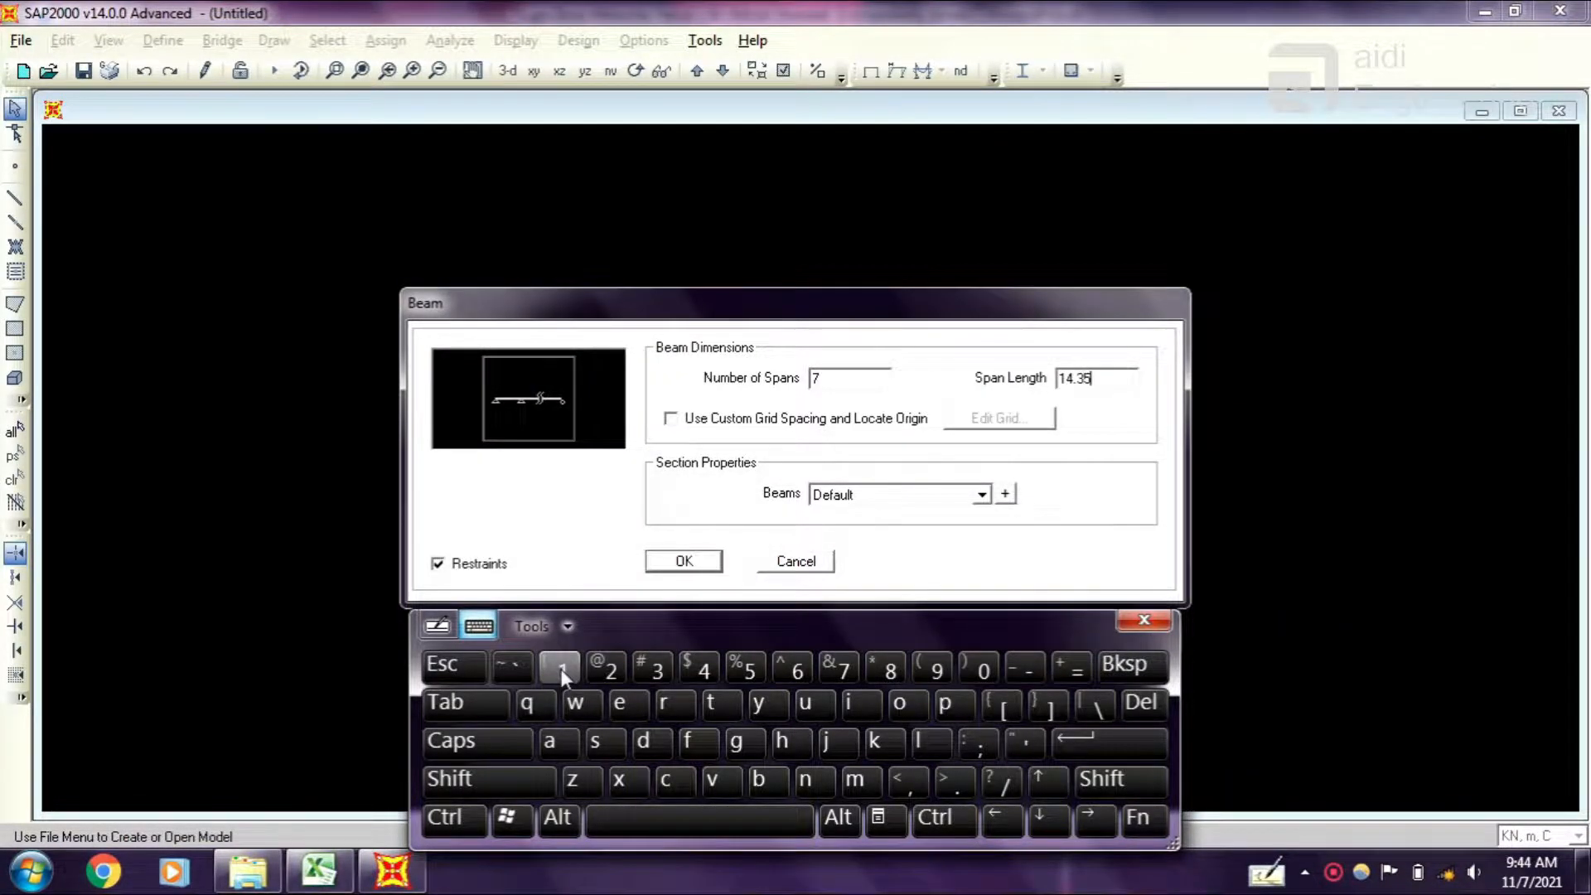
left_click(1150, 622)
left_click(703, 570)
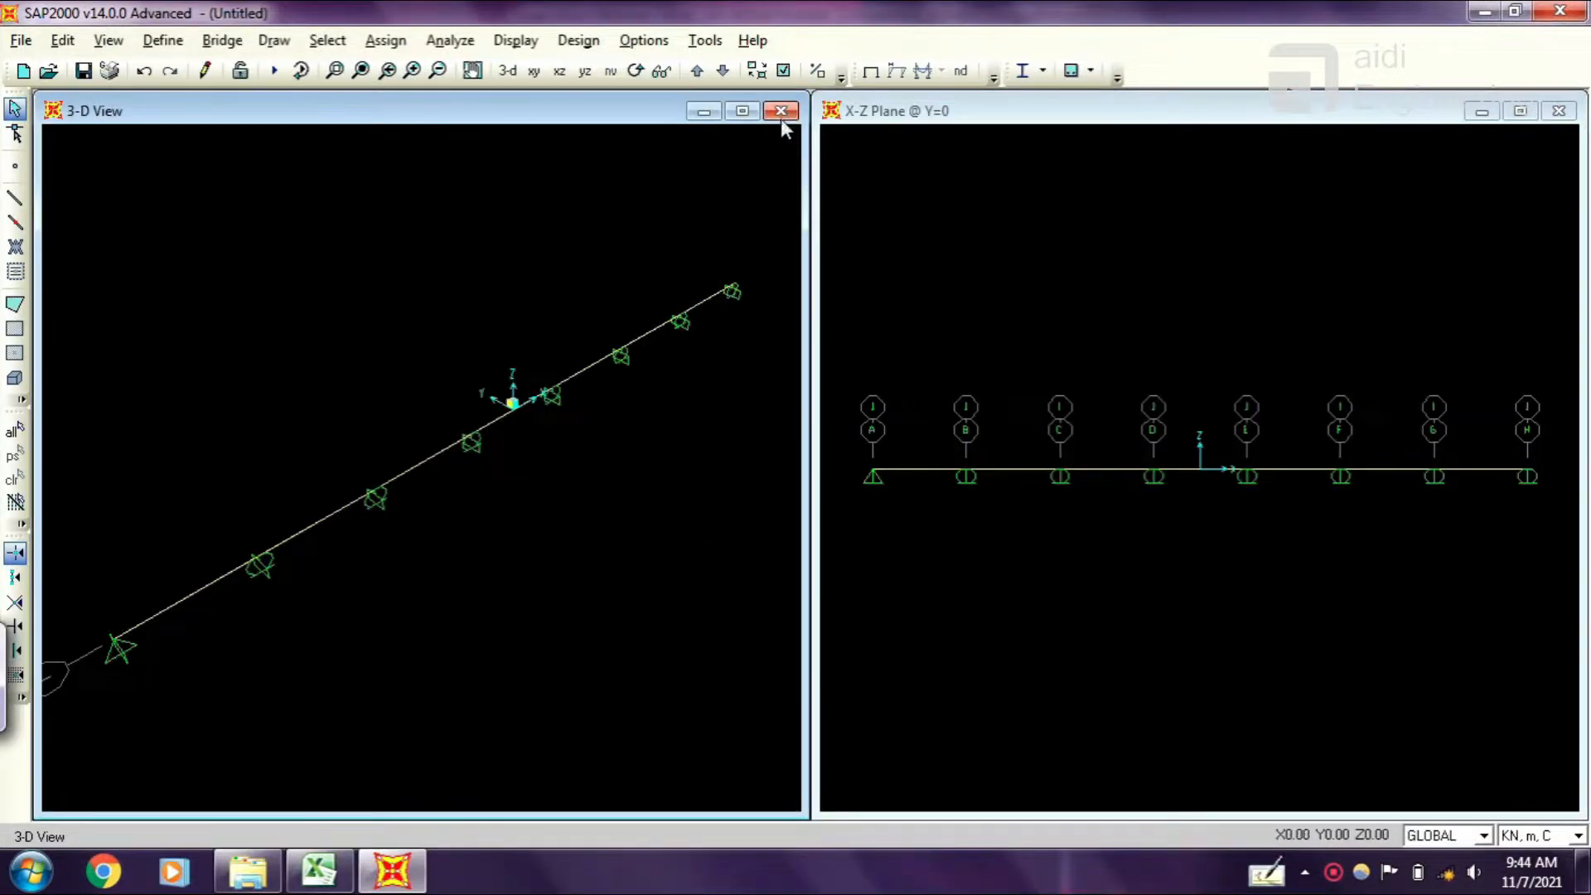
Close the 3-D view and delete all template frames and joints in the X-Z plane view.
left_click(780, 113)
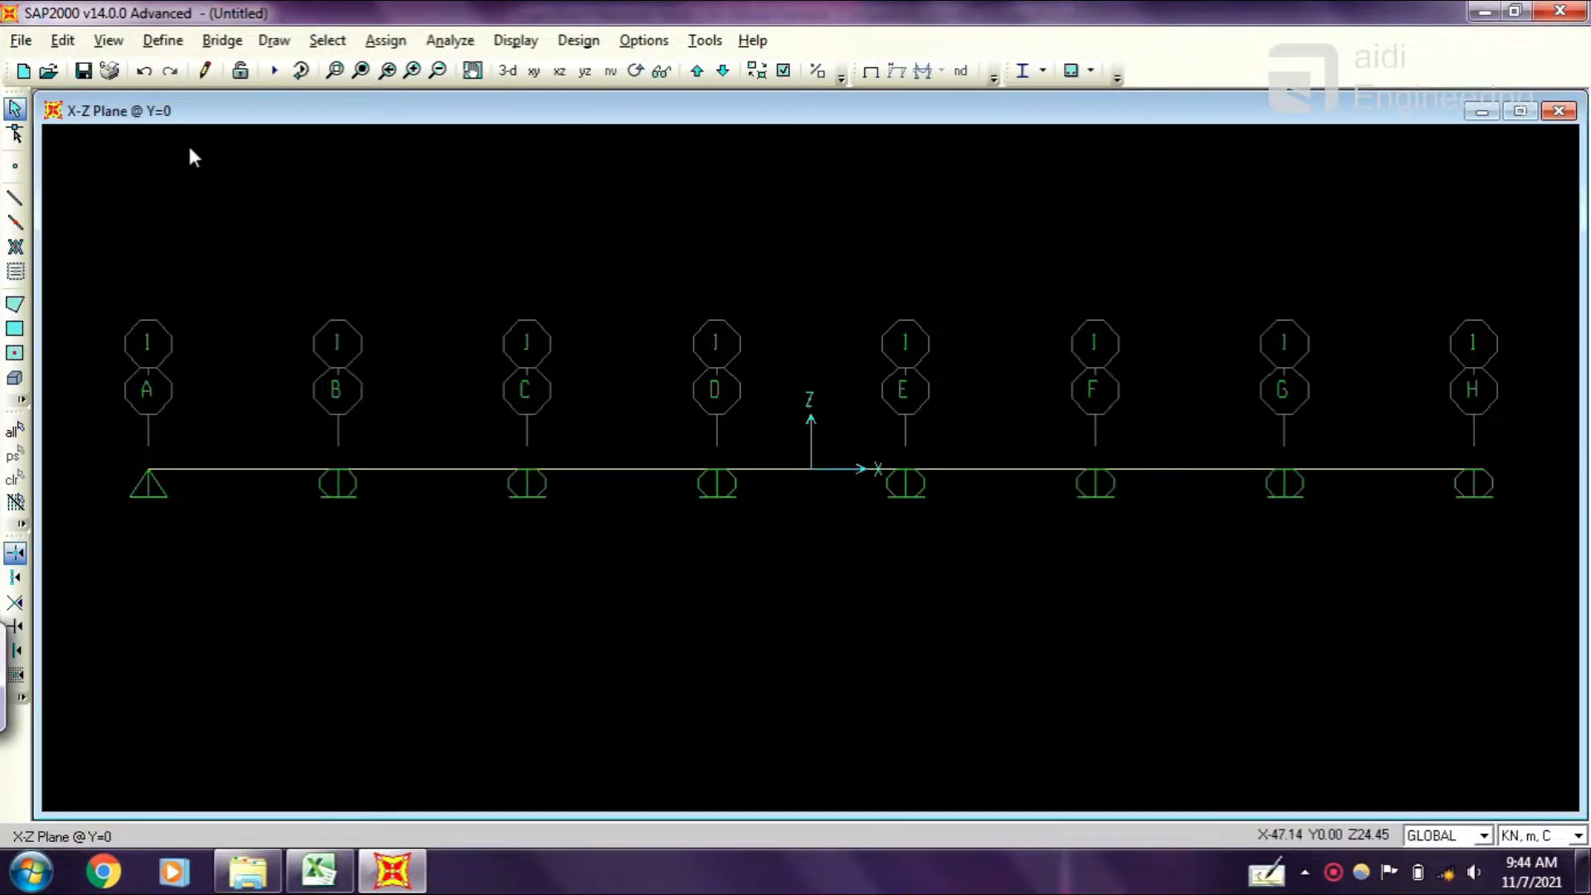
mouse_move(64, 409)
left_mouse_down()
mouse_move(539, 550)
mouse_move(1492, 522)
mouse_move(1531, 536)
mouse_move(1533, 521)
left_mouse_up()
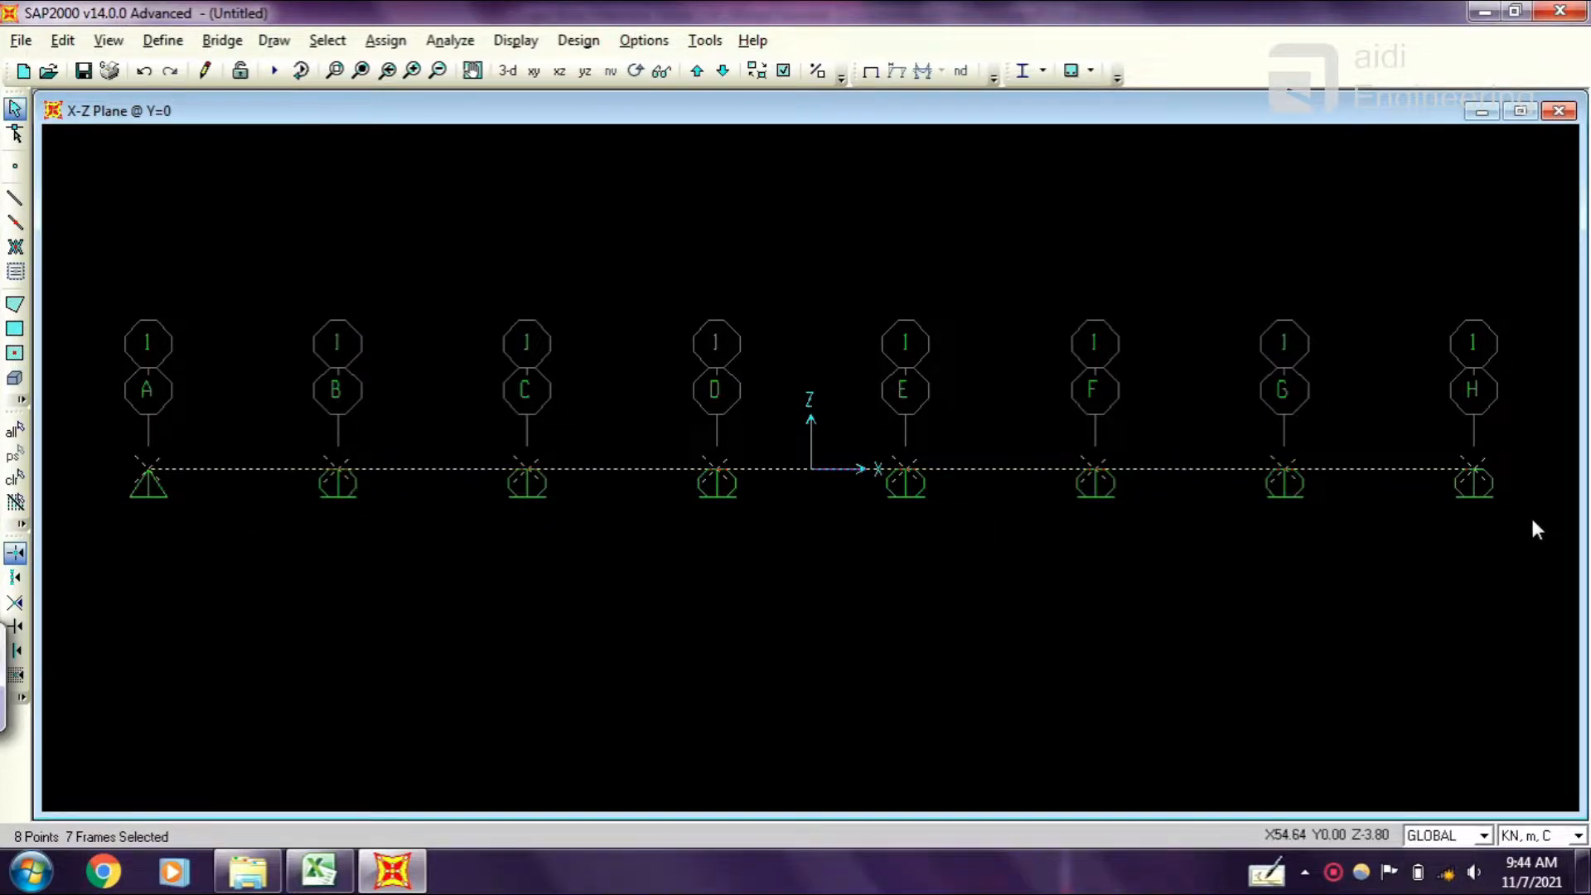
key("Delete")
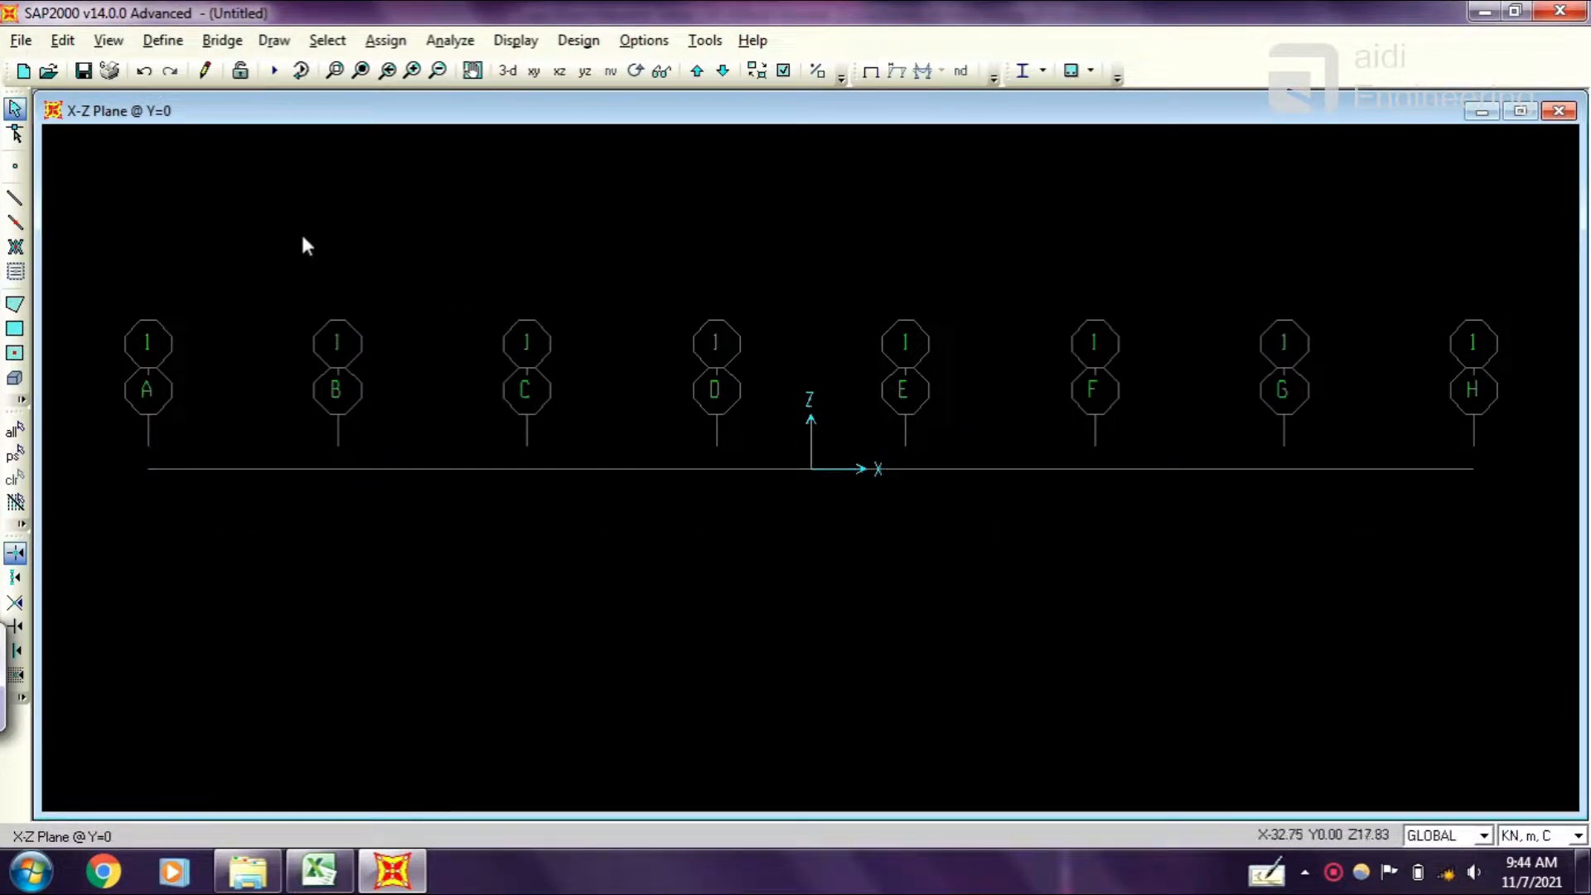
Open the GLOBAL grid system for modification and rename the first four X grid lines F, A, B and S1, following the Excel diagram.
left_click(163, 41)
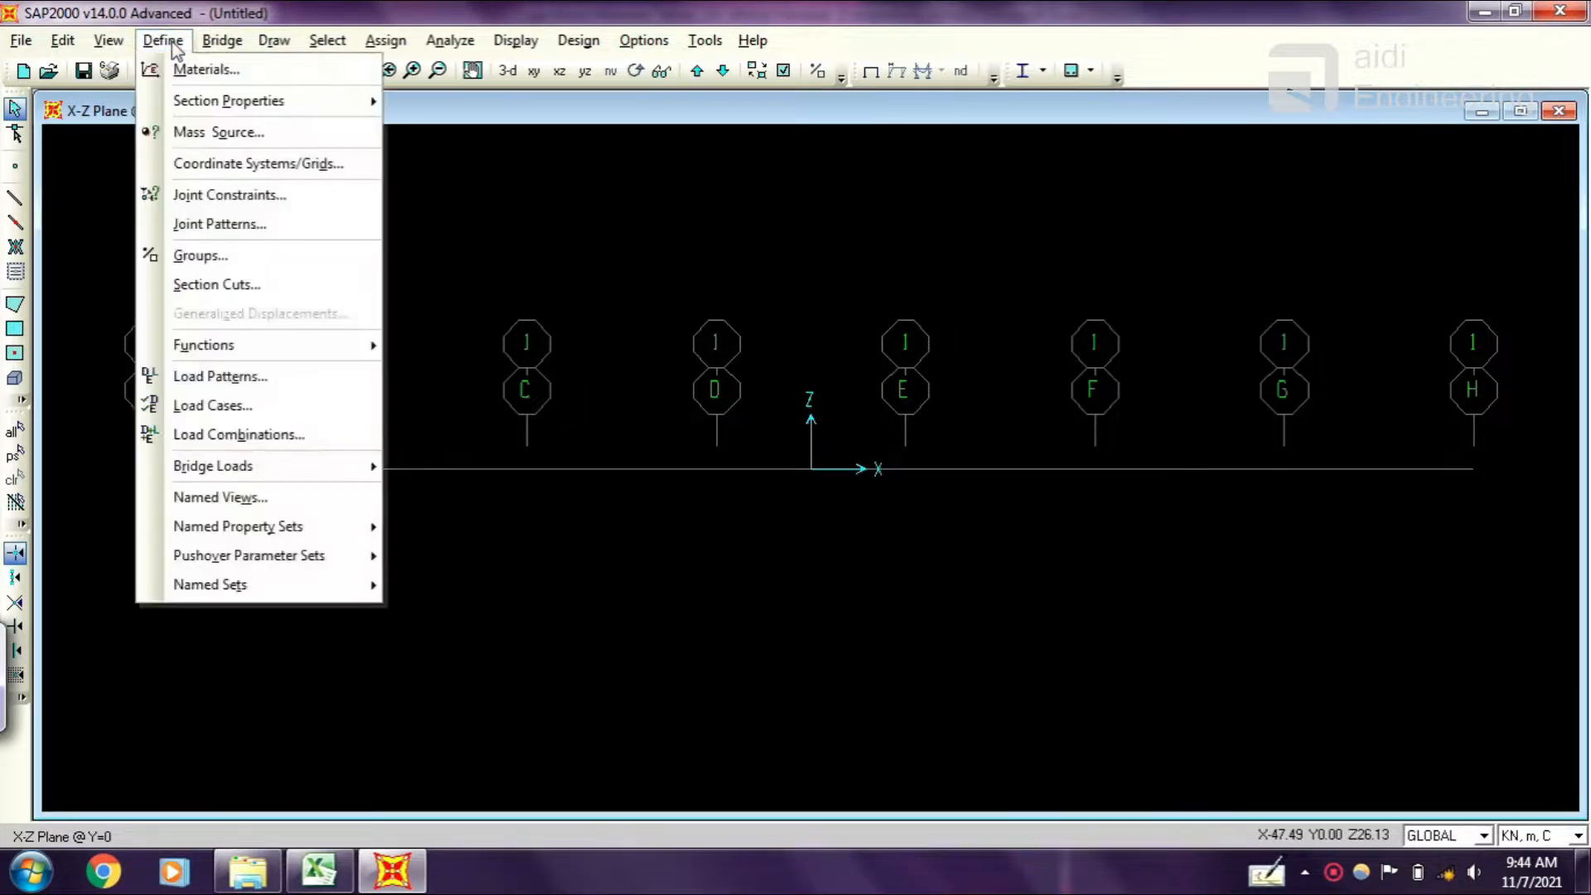
left_click(231, 170)
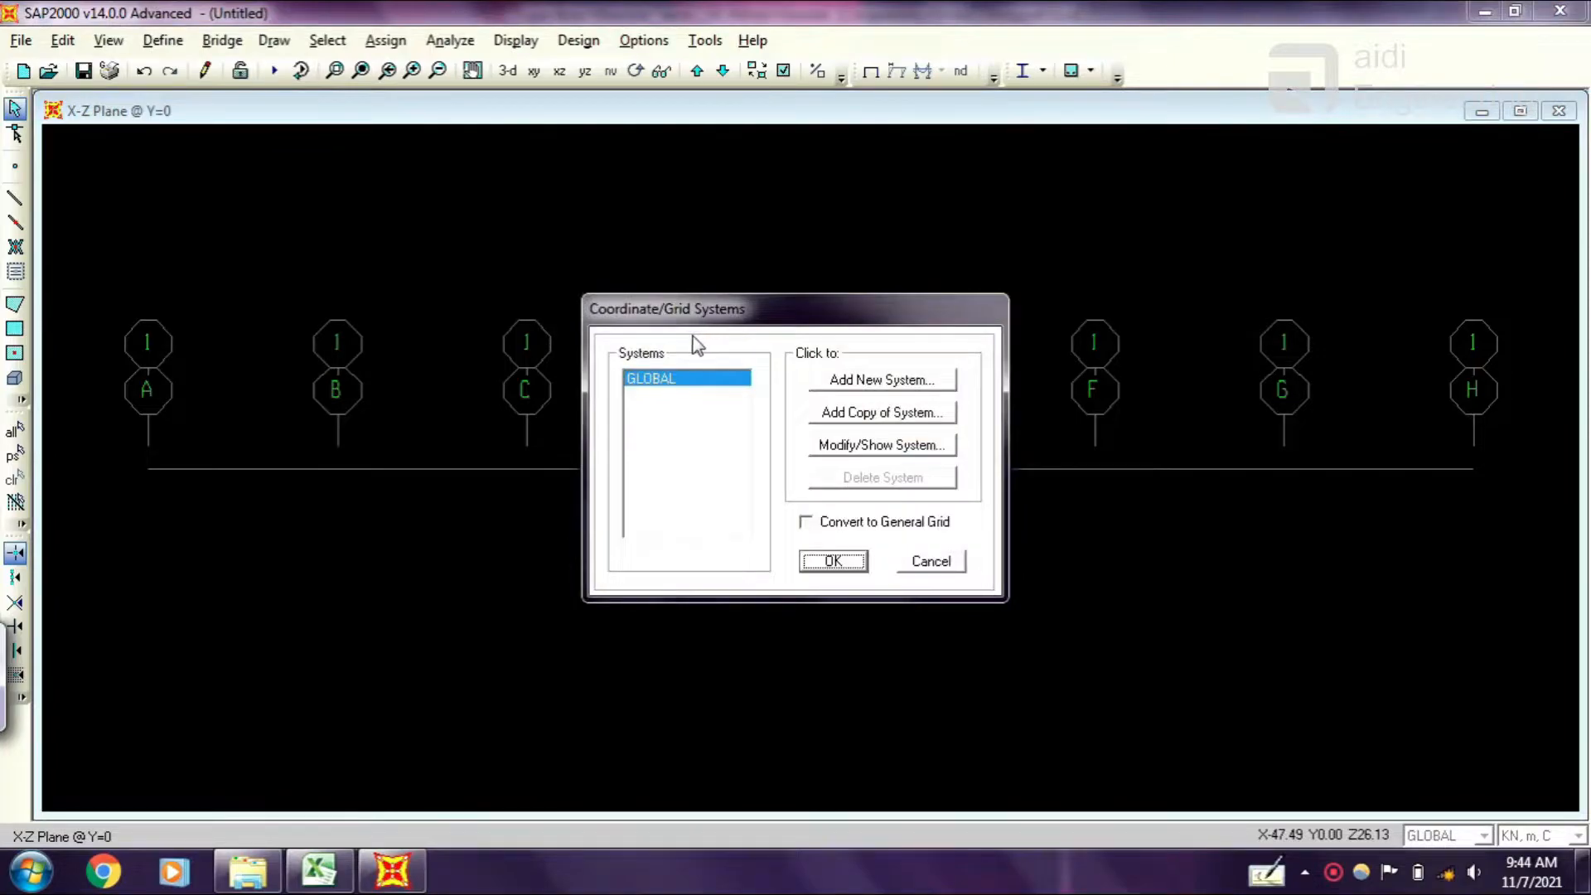
left_click(863, 448)
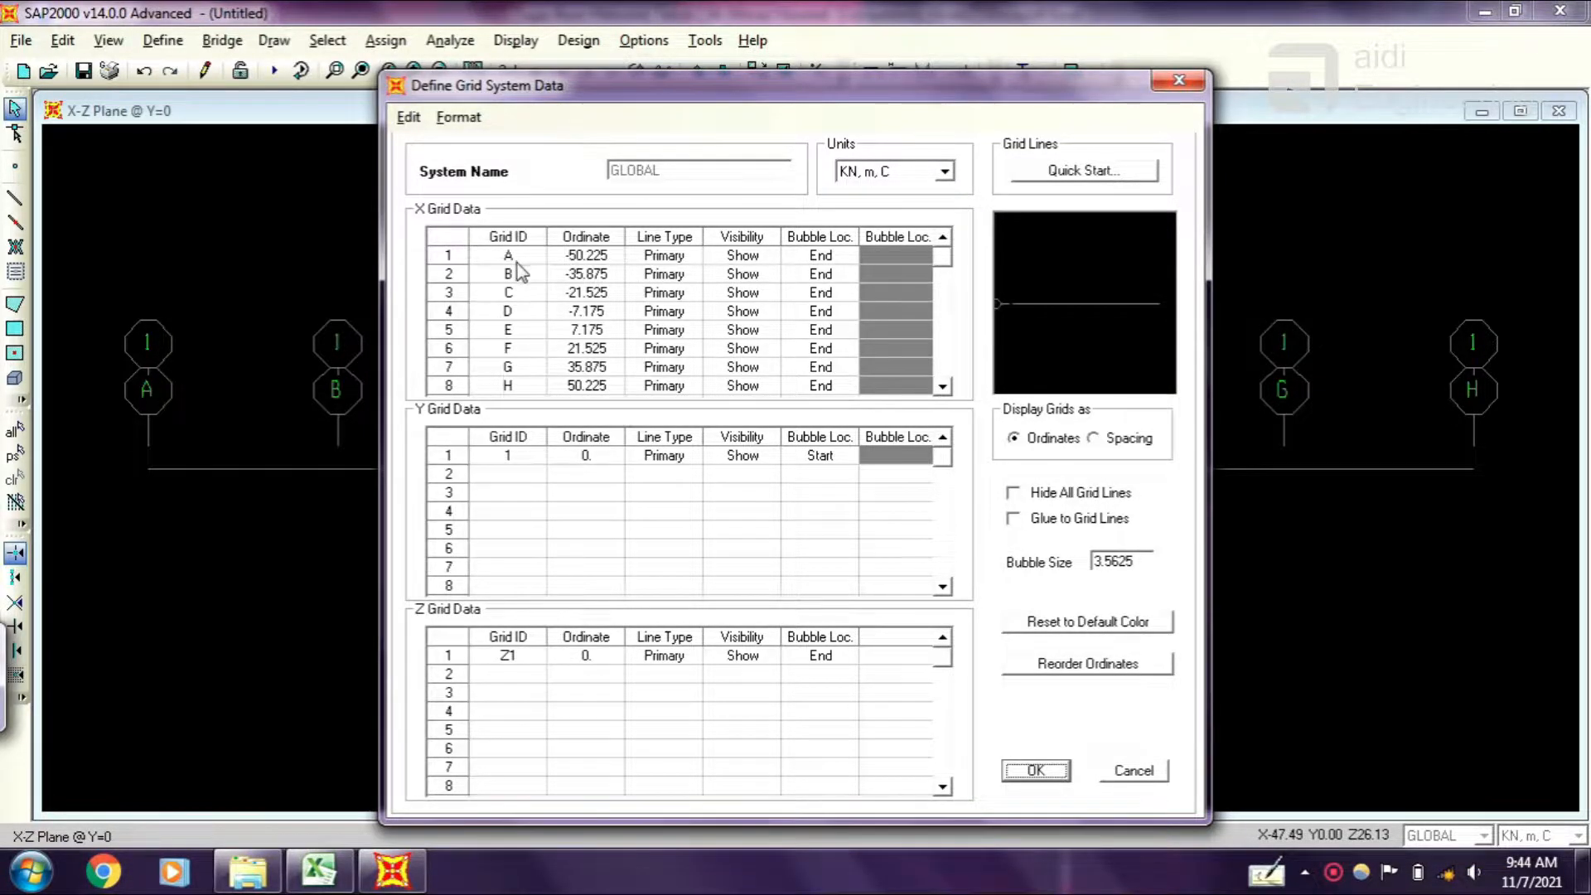
left_click(322, 872)
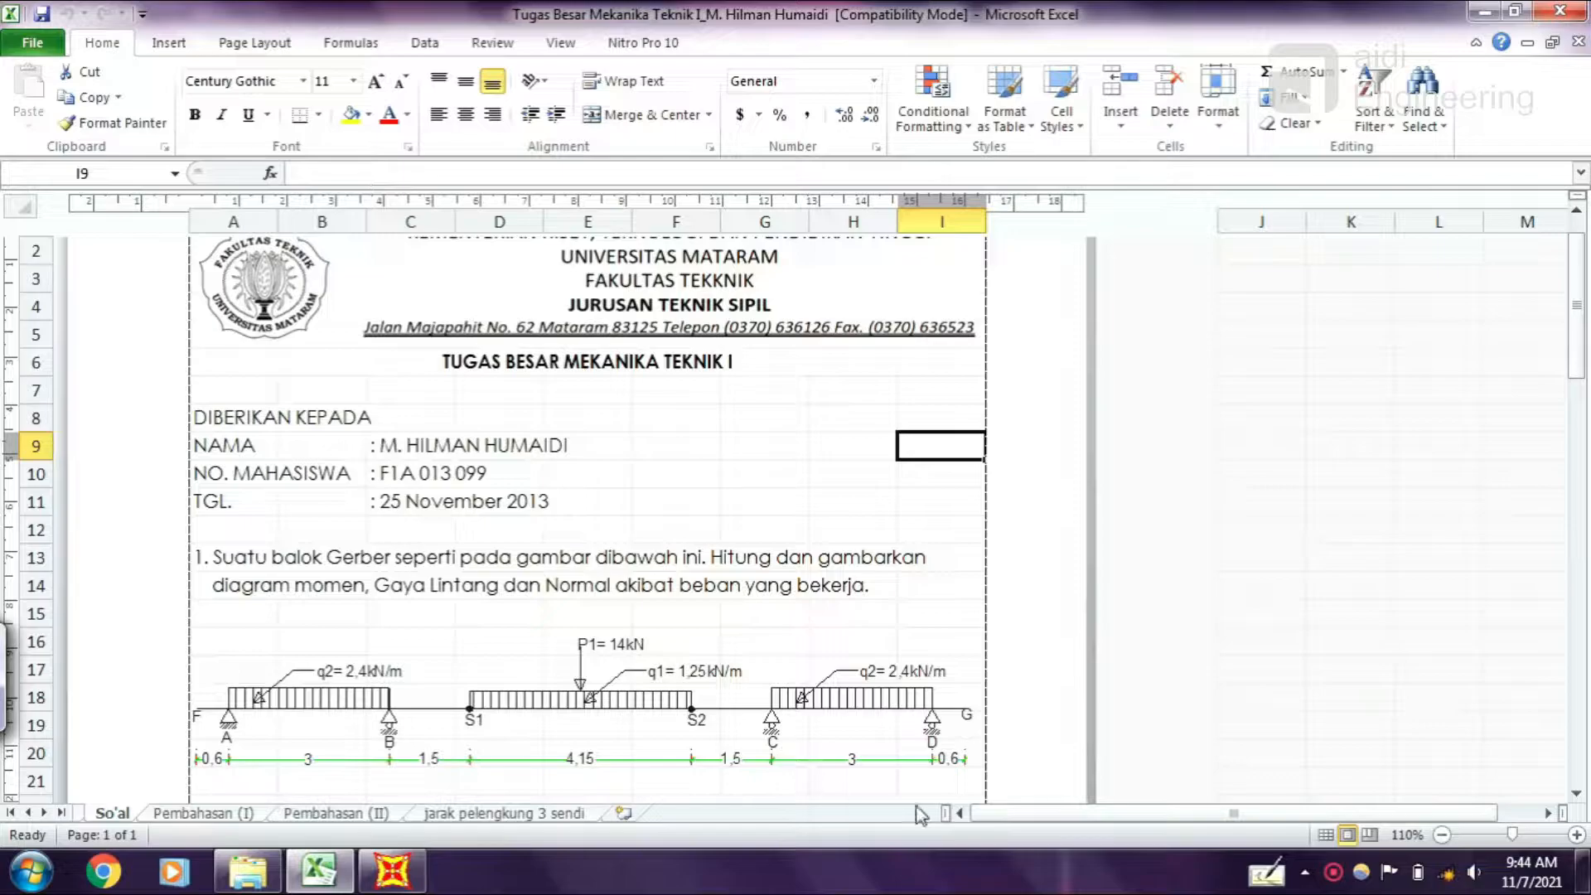
left_click(391, 872)
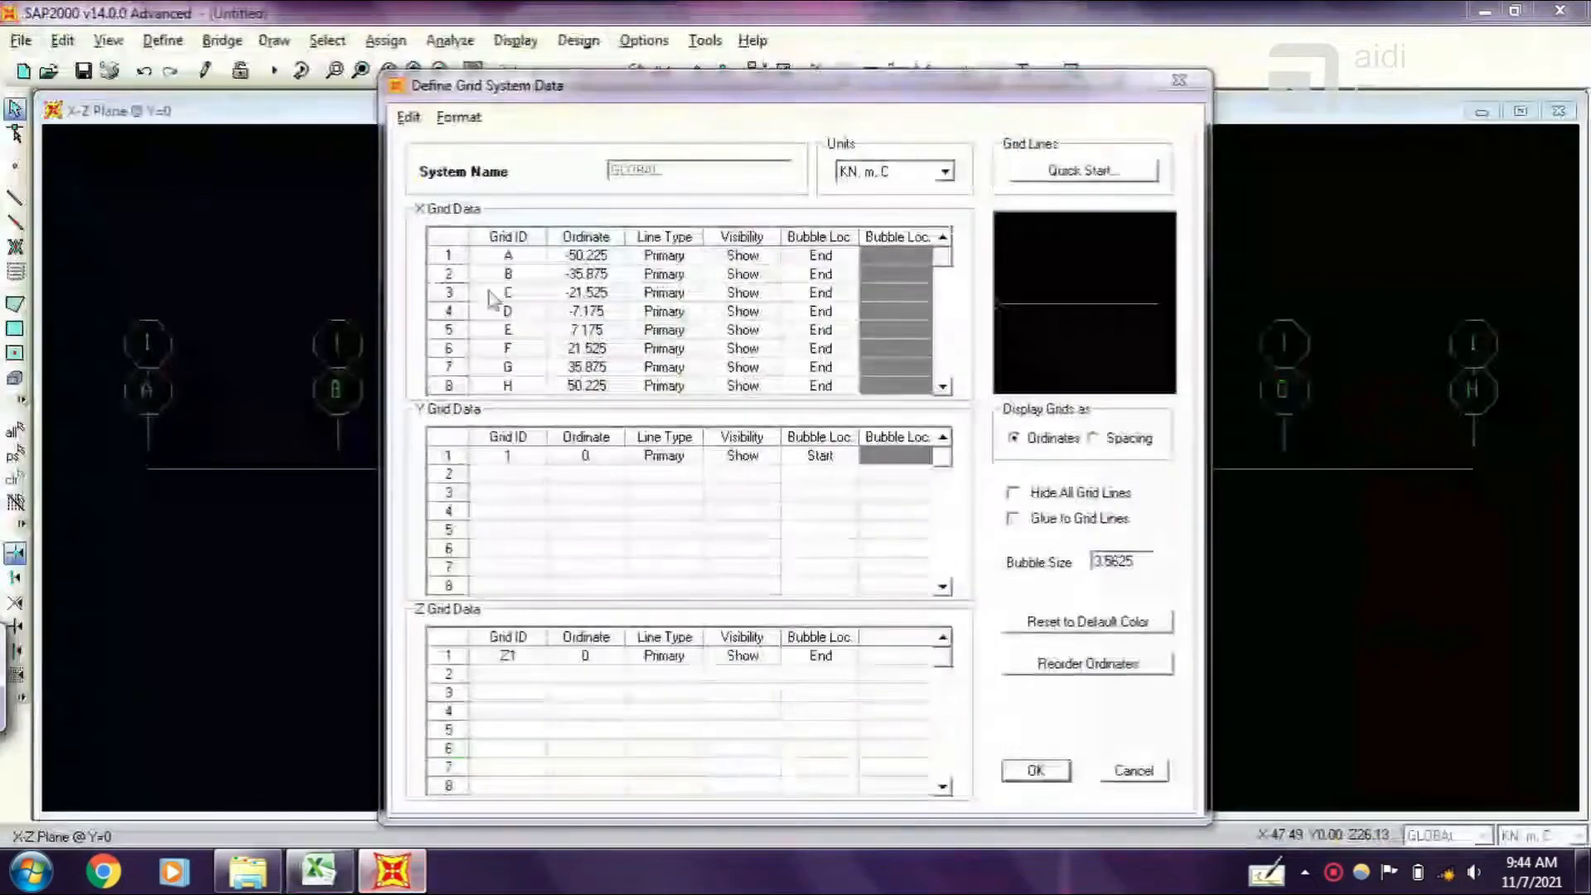
left_click(500, 262)
left_click(5, 679)
left_click(462, 745)
type("F")
key("Down")
type("A")
key("Down")
type("B")
key("Down")
type("S1")
key("Down")
Rename the last four X grid lines S2, C, D and G.
type("S2")
key("Down")
left_click(674, 778)
key("Down")
type("D")
key("Down")
type("G")
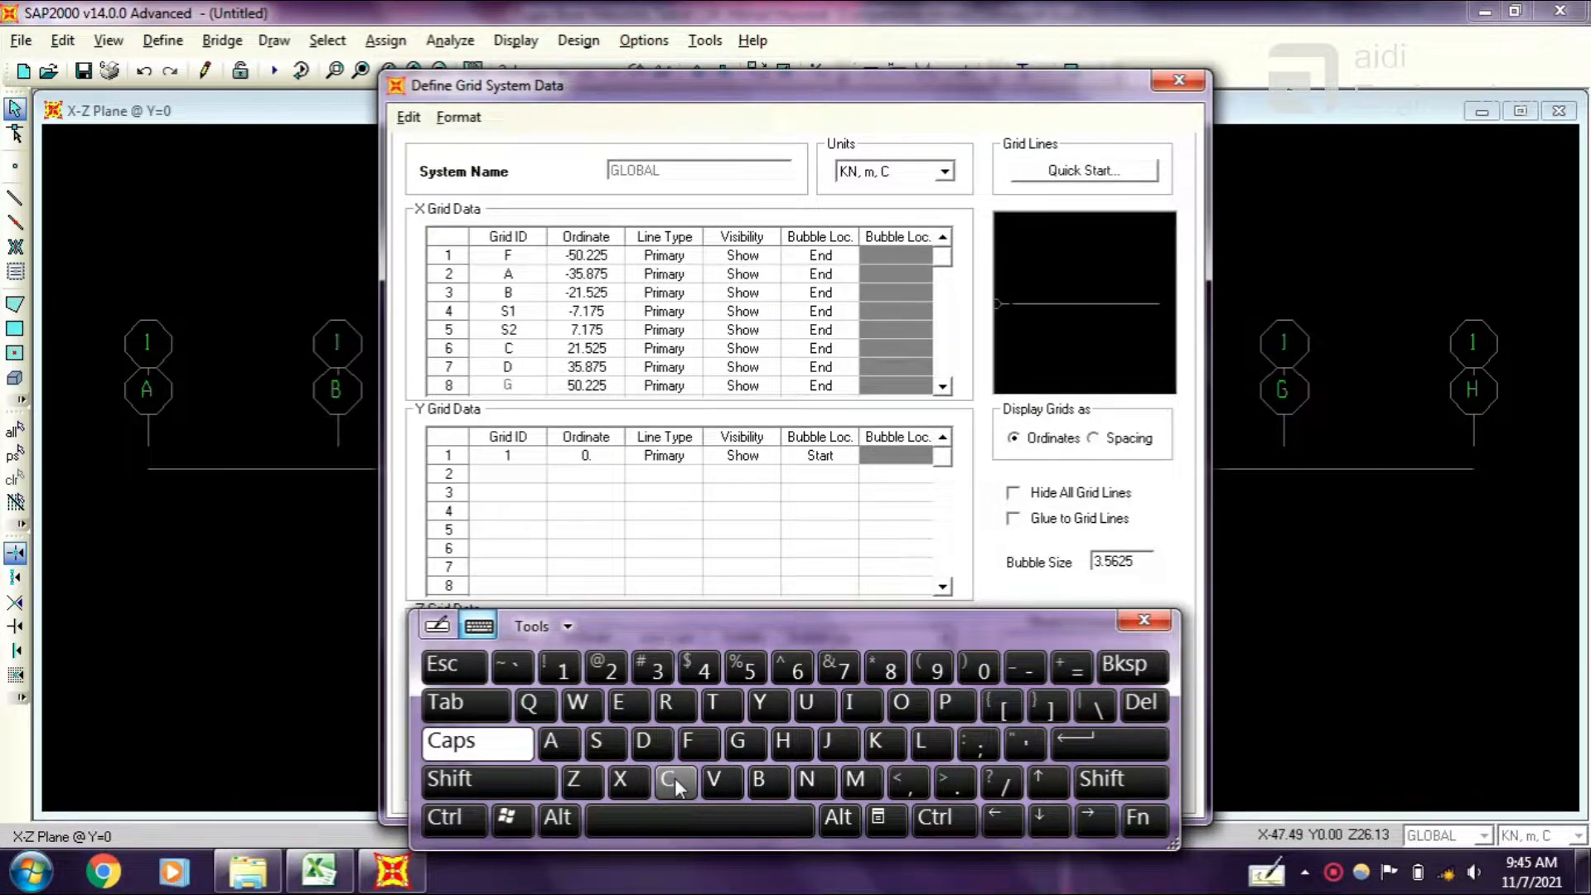
key("Down")
left_click(1142, 619)
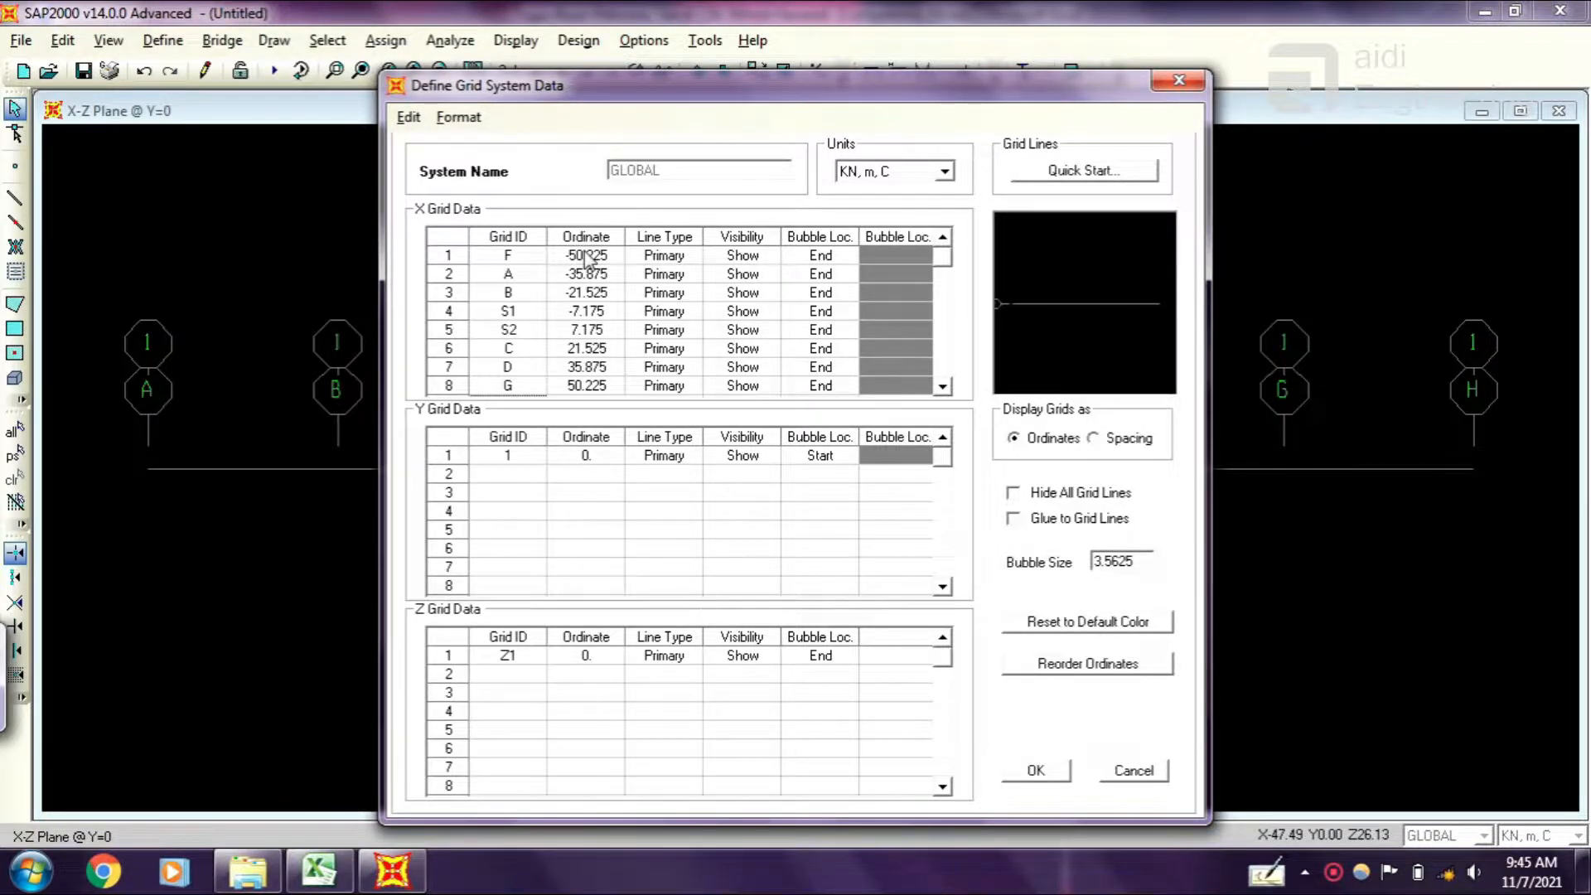
Set the X ordinates of grid lines F, A, B and S1 to 0, 0.6, 3.6 and 5.1 m, using the distances in the Excel diagram.
left_click(318, 870)
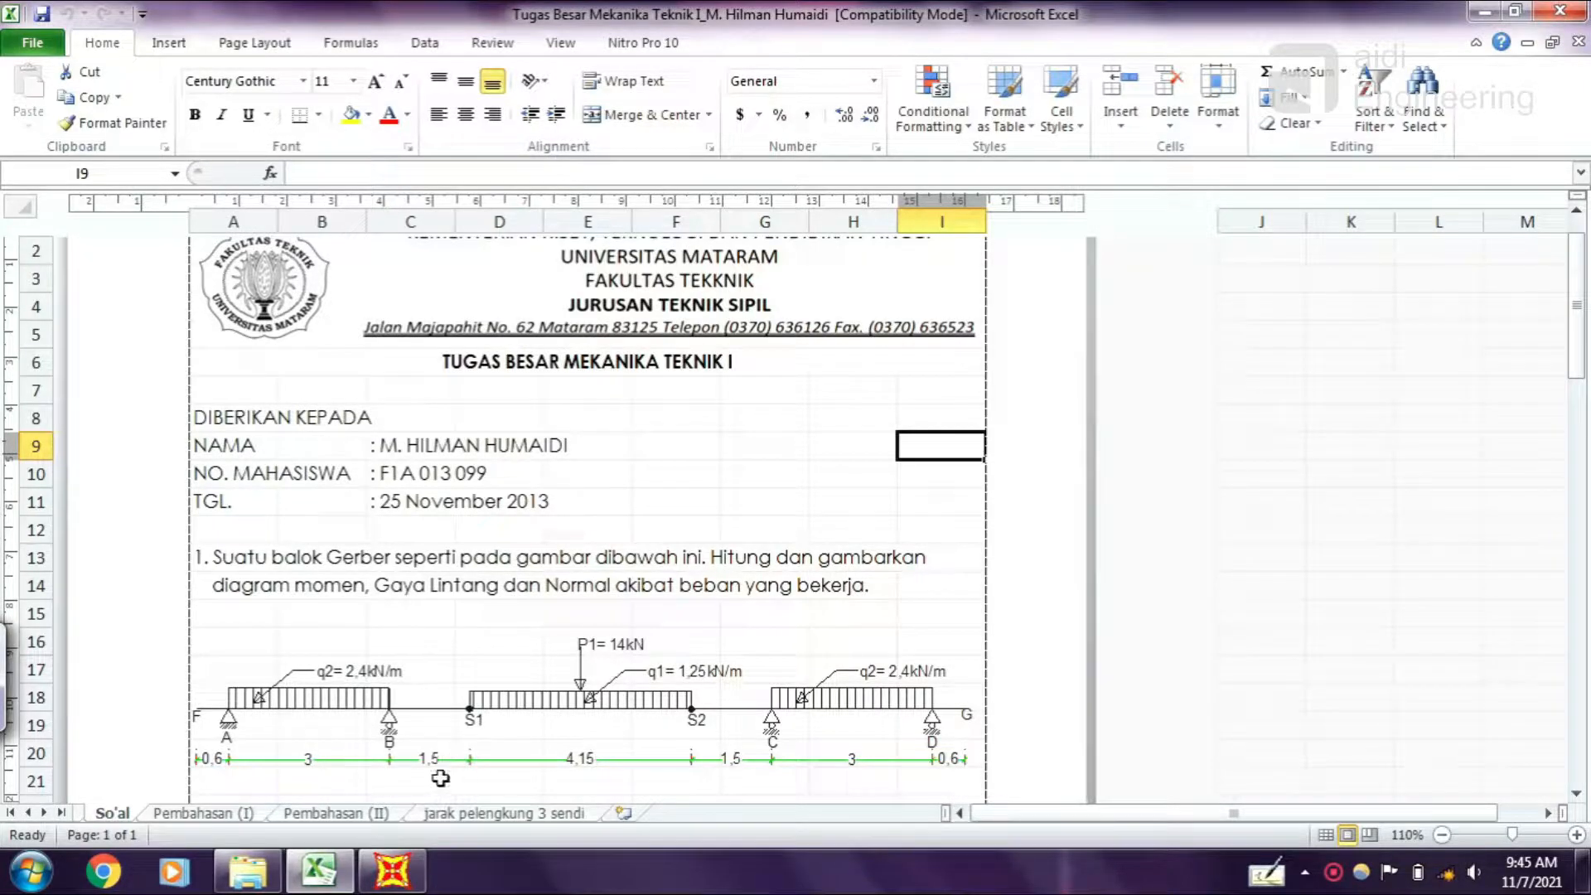
left_click(392, 870)
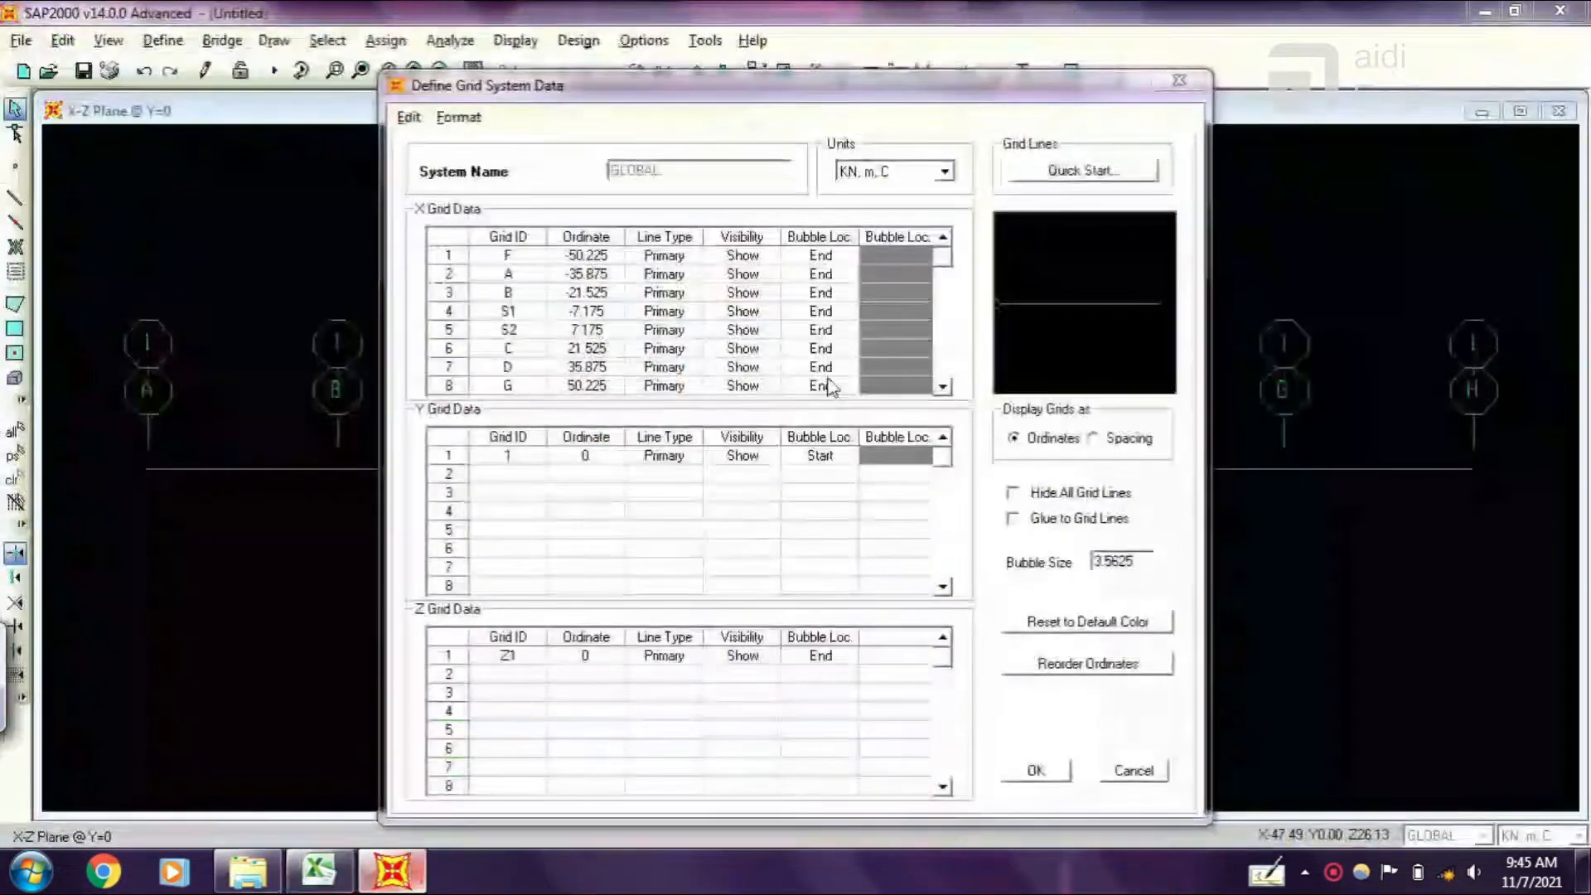
type("0")
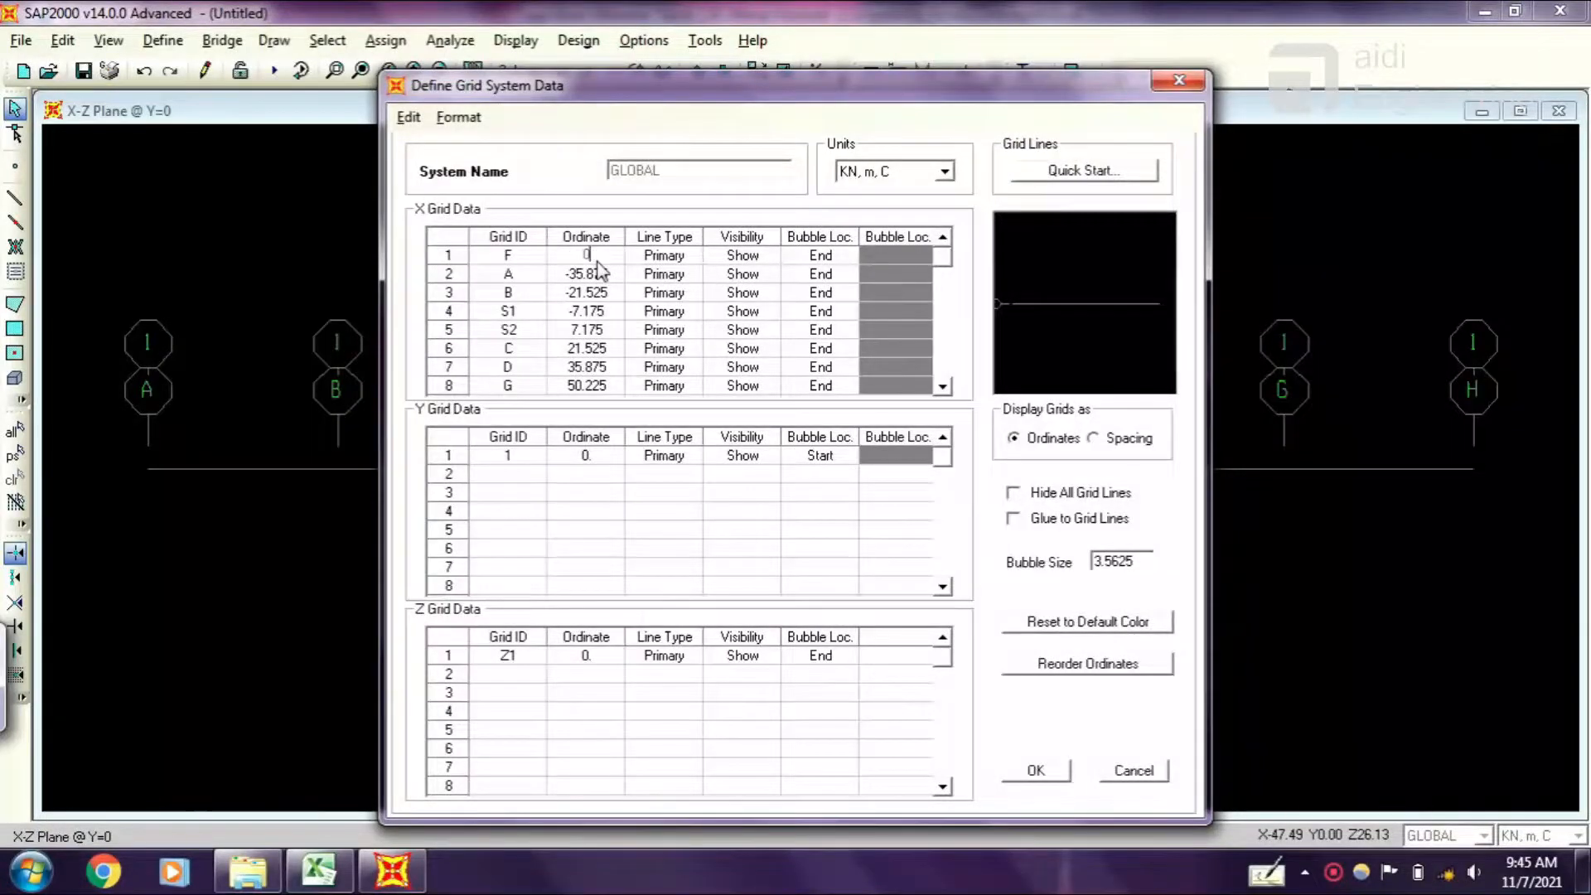
key("Return")
type("0+0")
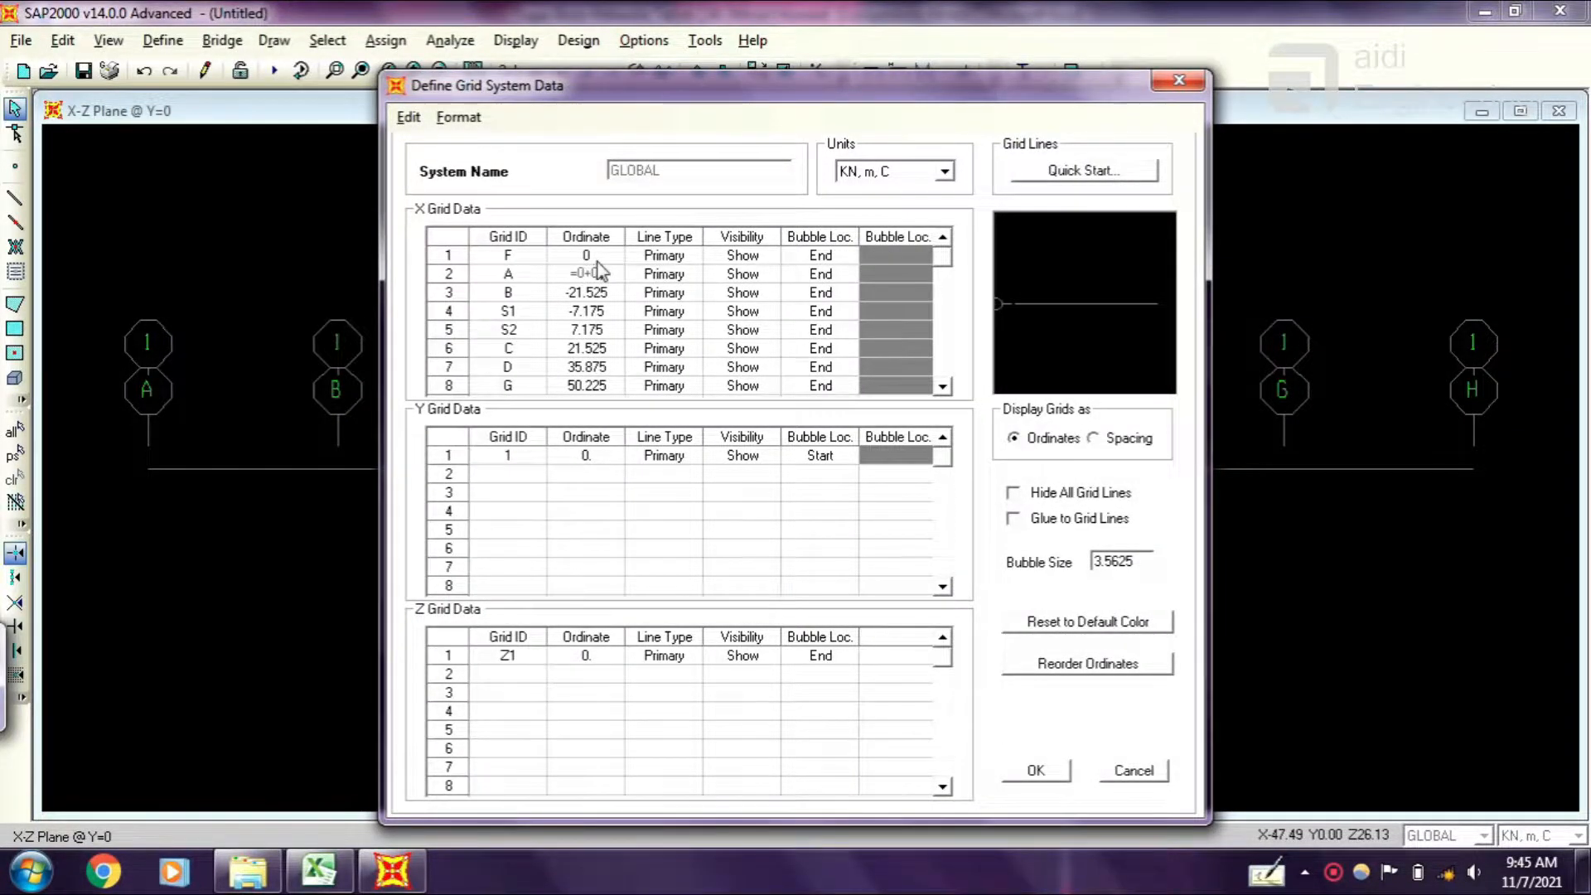
key("Return")
type("=0.6+3")
key("Return")
type("=3.6+")
left_click(559, 680)
type(".5")
key("Return")
Set the X ordinates of grid lines S2, C, D and G to 9.25, 10.75, 13.75 and 14.35 m.
type("=5.")
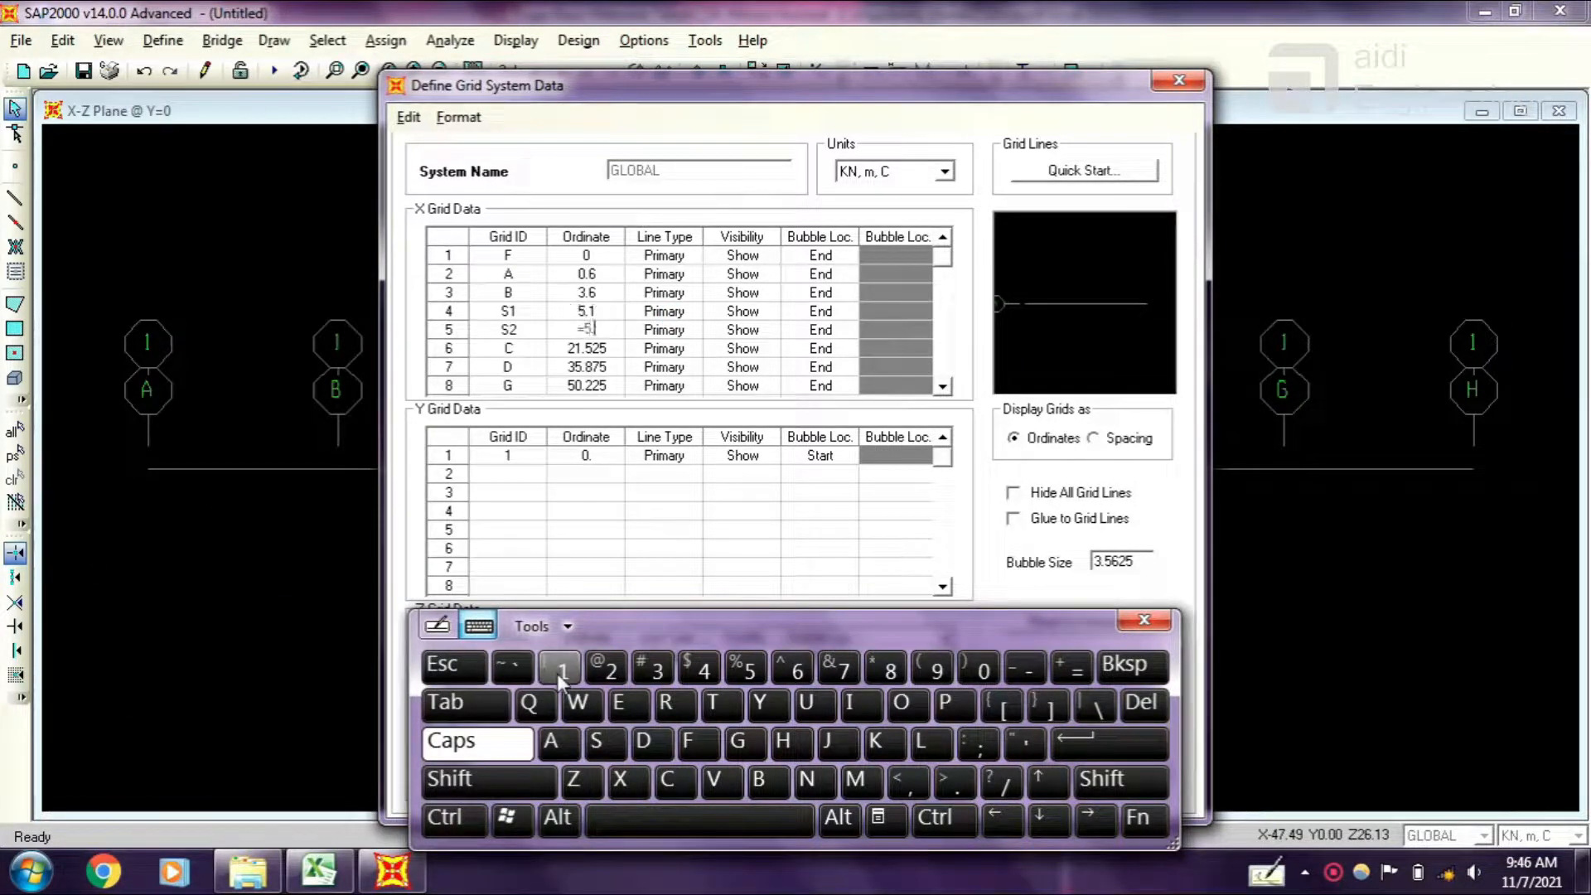
left_click(560, 679)
type("+4.15")
key("Return")
type("=9.25+1.5")
key("Return")
type("=")
left_click(557, 673)
type("0.75+3")
key("Return")
type("=")
left_click(557, 673)
type("3.75+0.6")
key("Return")
left_click(1144, 620)
Set the grid bubble size to 0.5 and apply the modified GLOBAL grid system to the model.
double_click(1150, 562)
type("0")
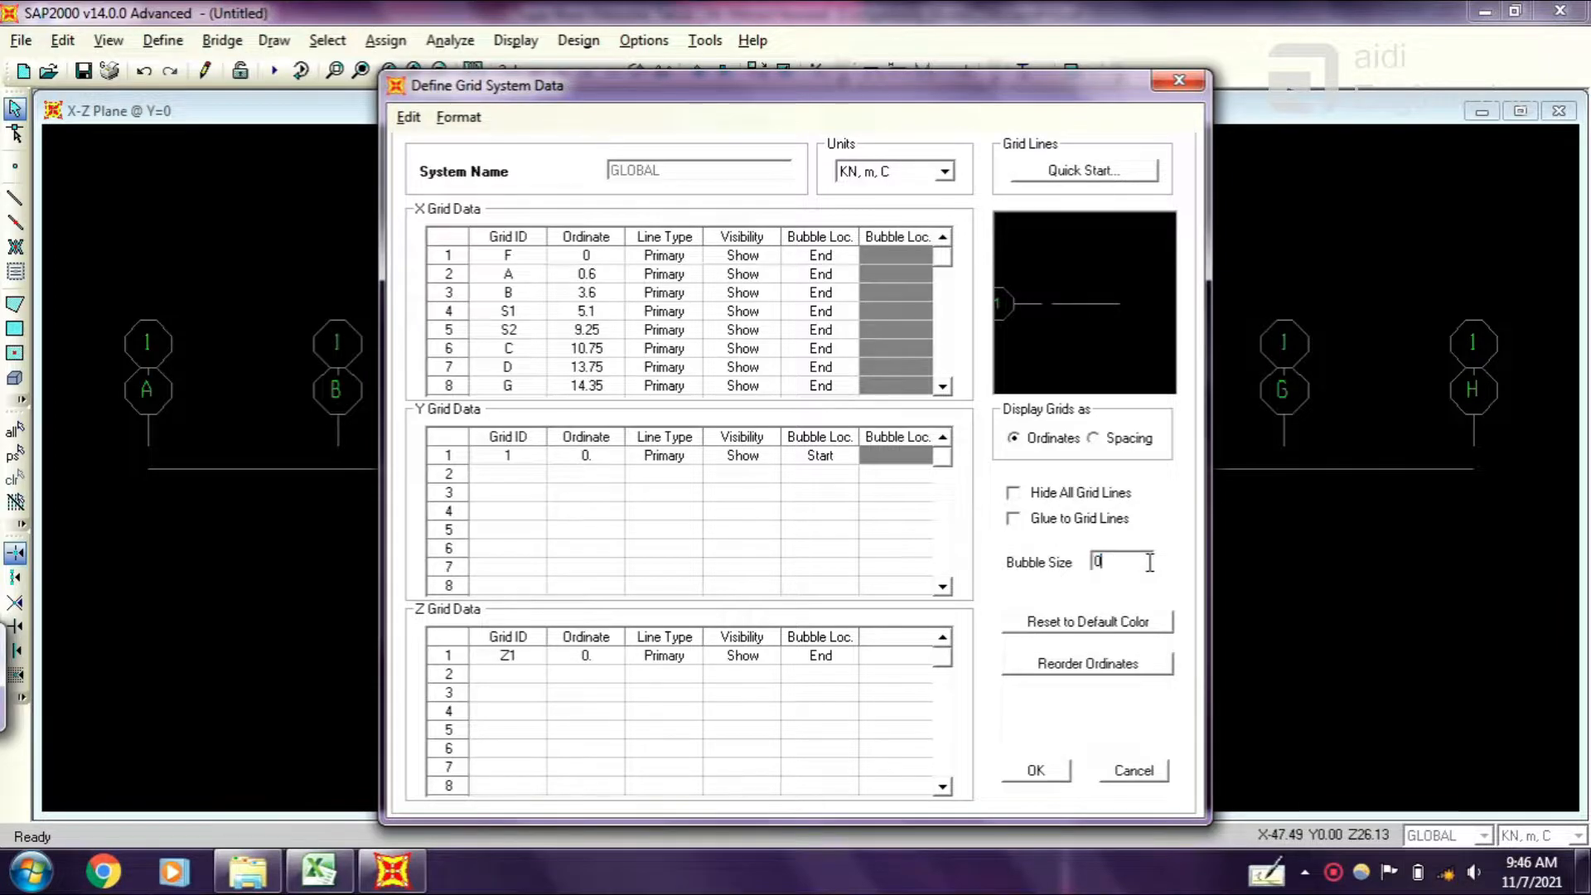
type(".5")
left_click(1035, 773)
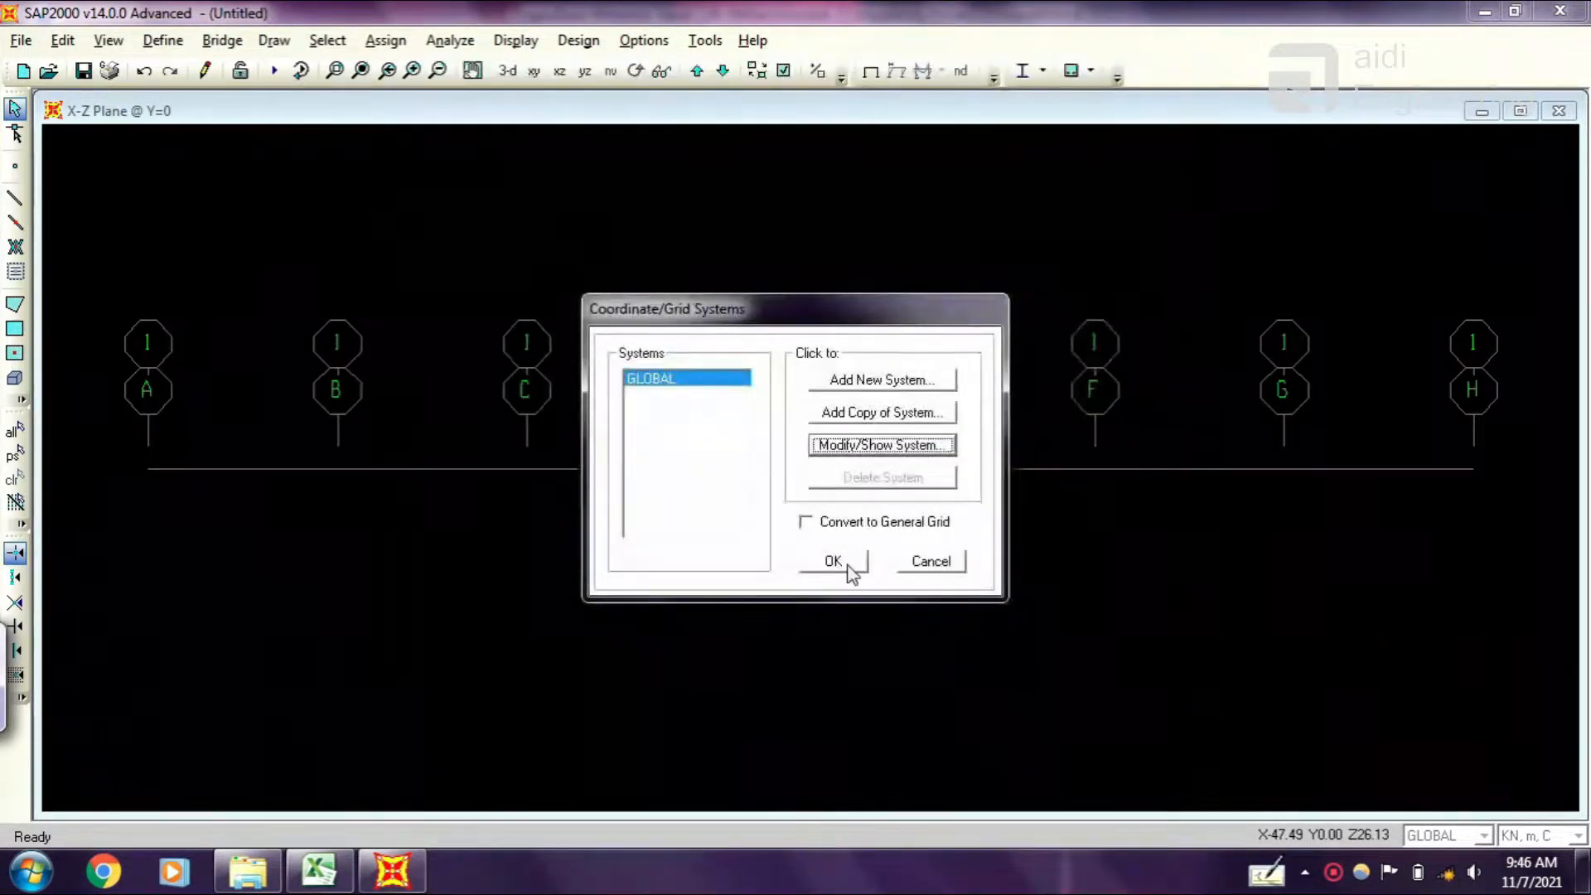
left_click(834, 562)
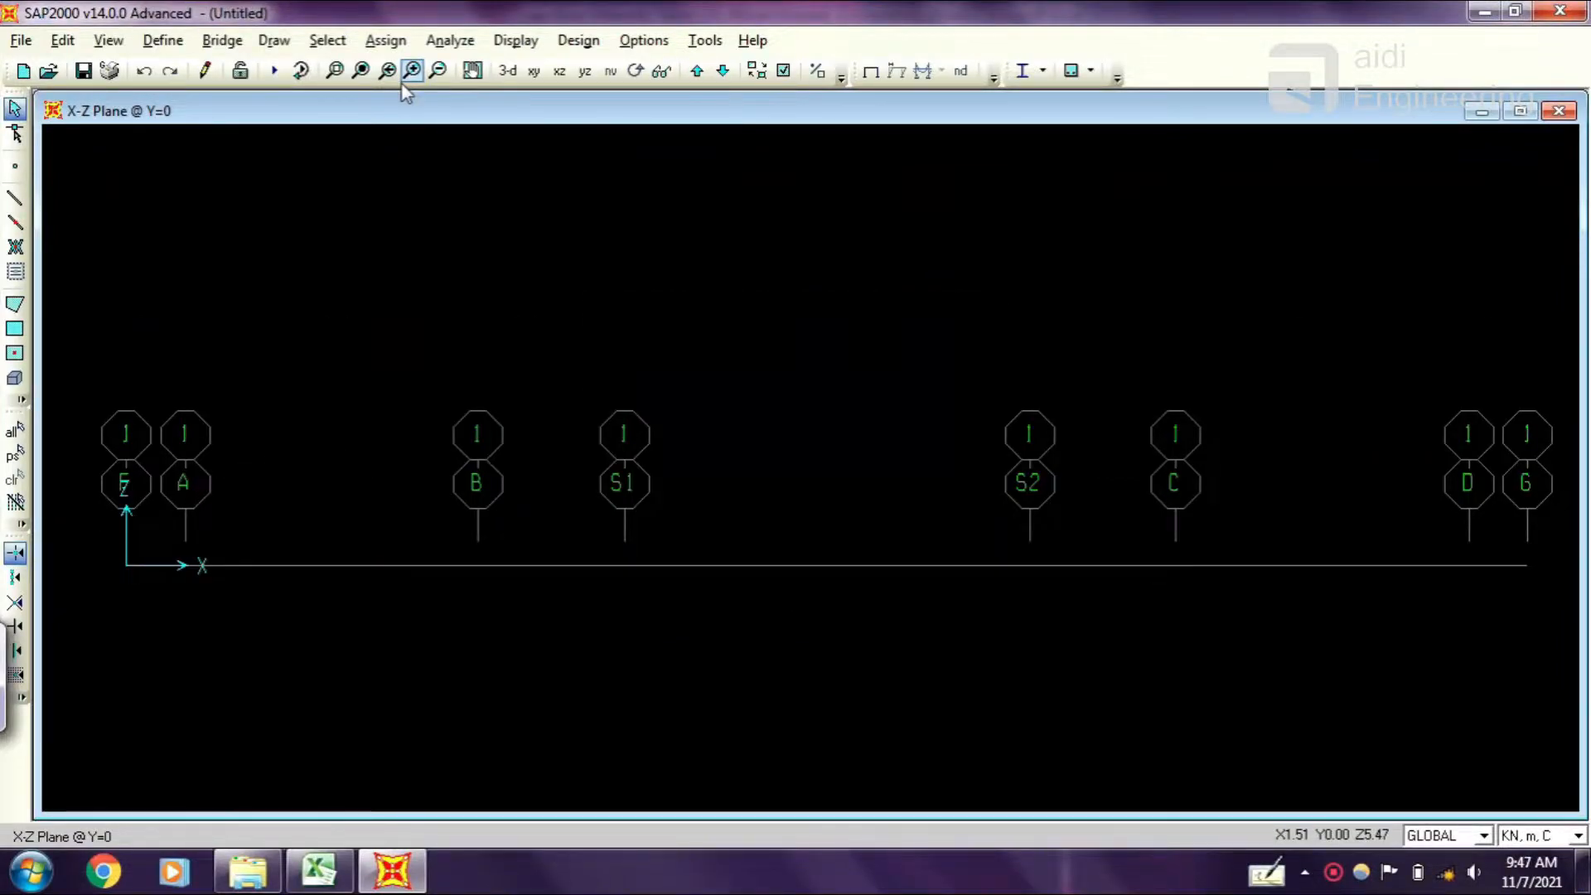
Add a quick material of type Steel with the ASTM A992, Fy 50 specification.
left_click(338, 873)
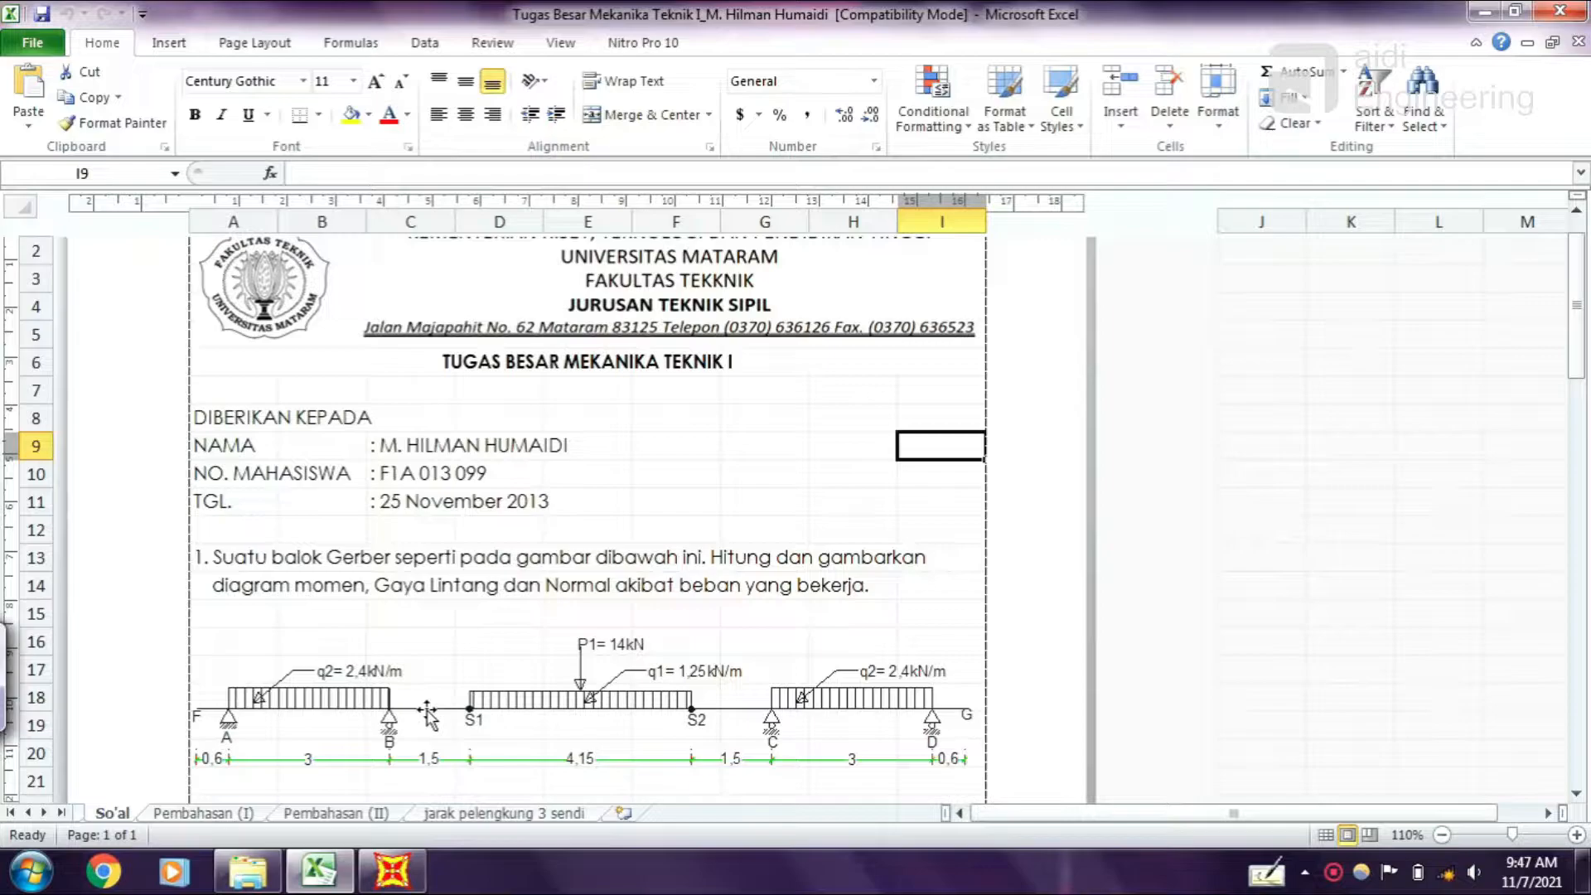
key("alt+Tab")
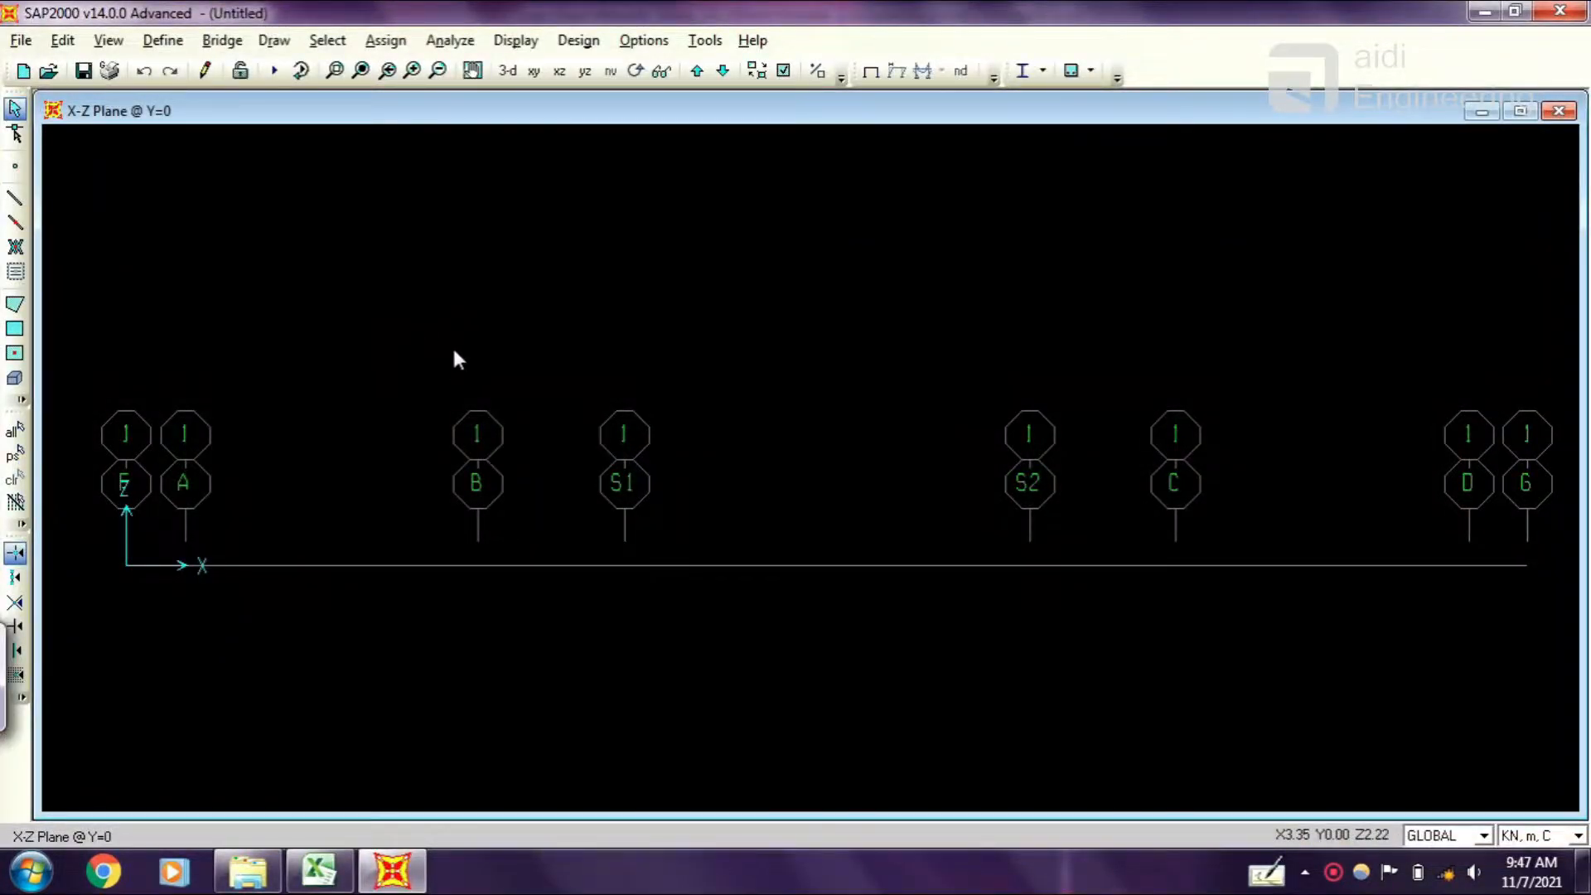
left_click(163, 40)
left_click(196, 75)
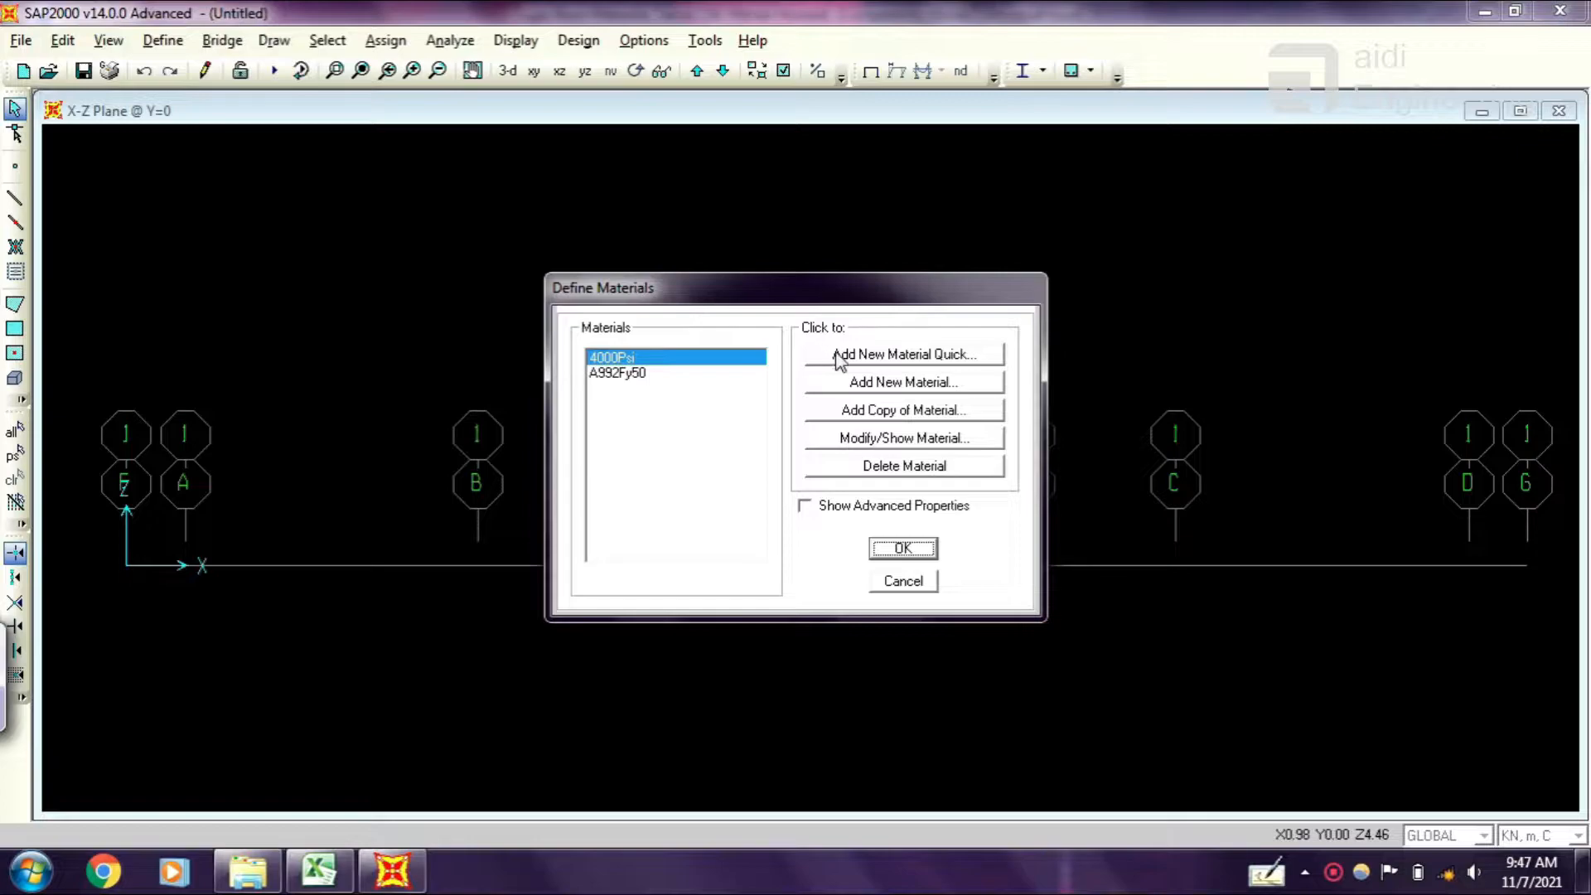
left_click(840, 362)
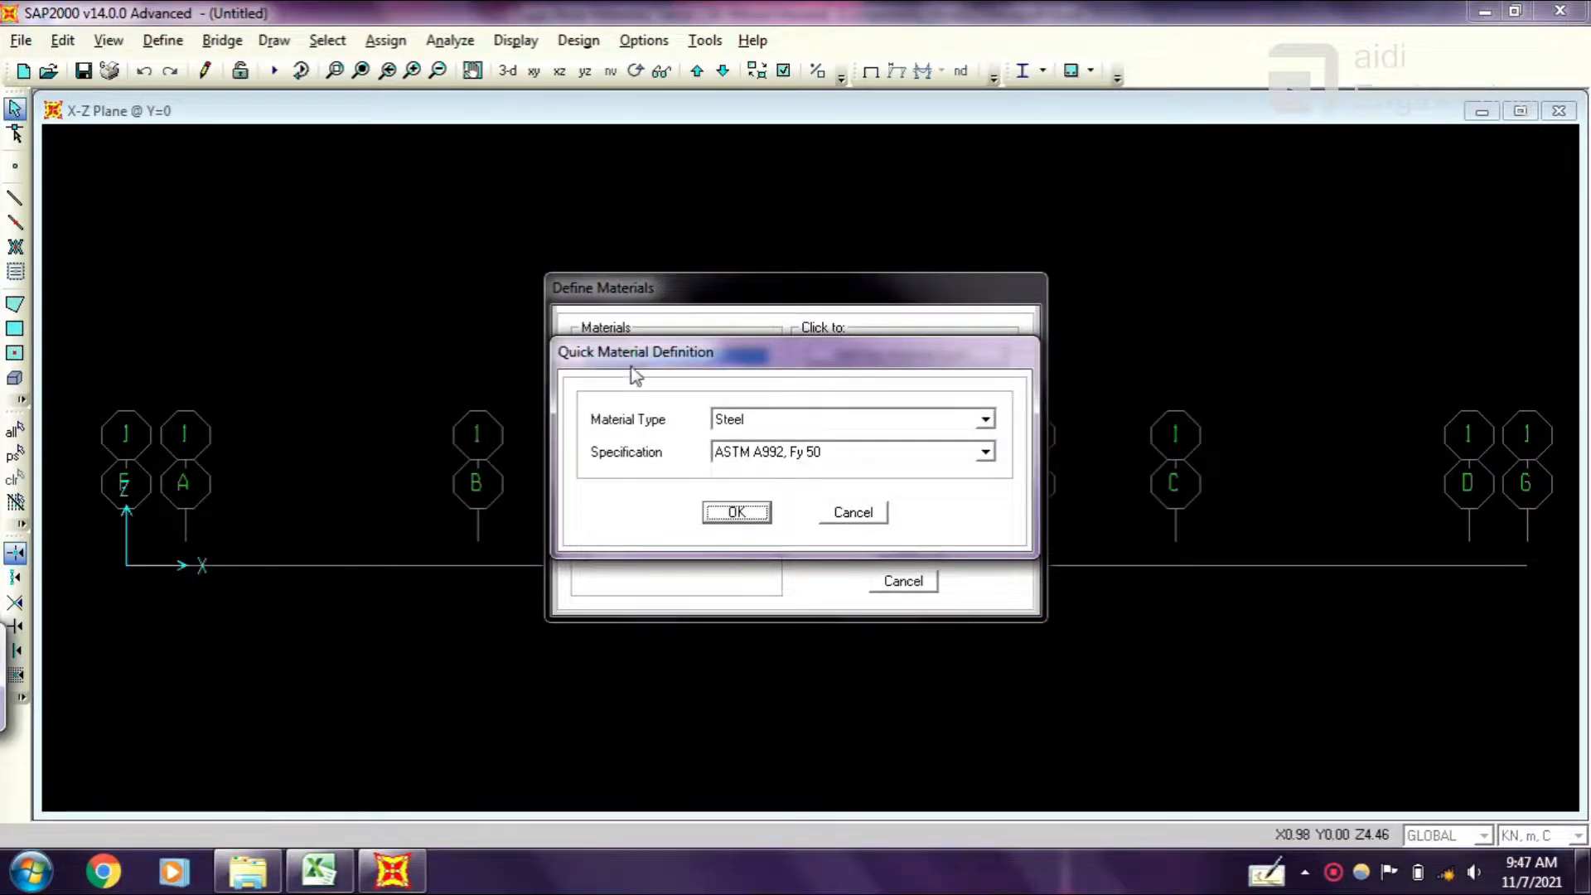
left_click(810, 432)
left_click(810, 440)
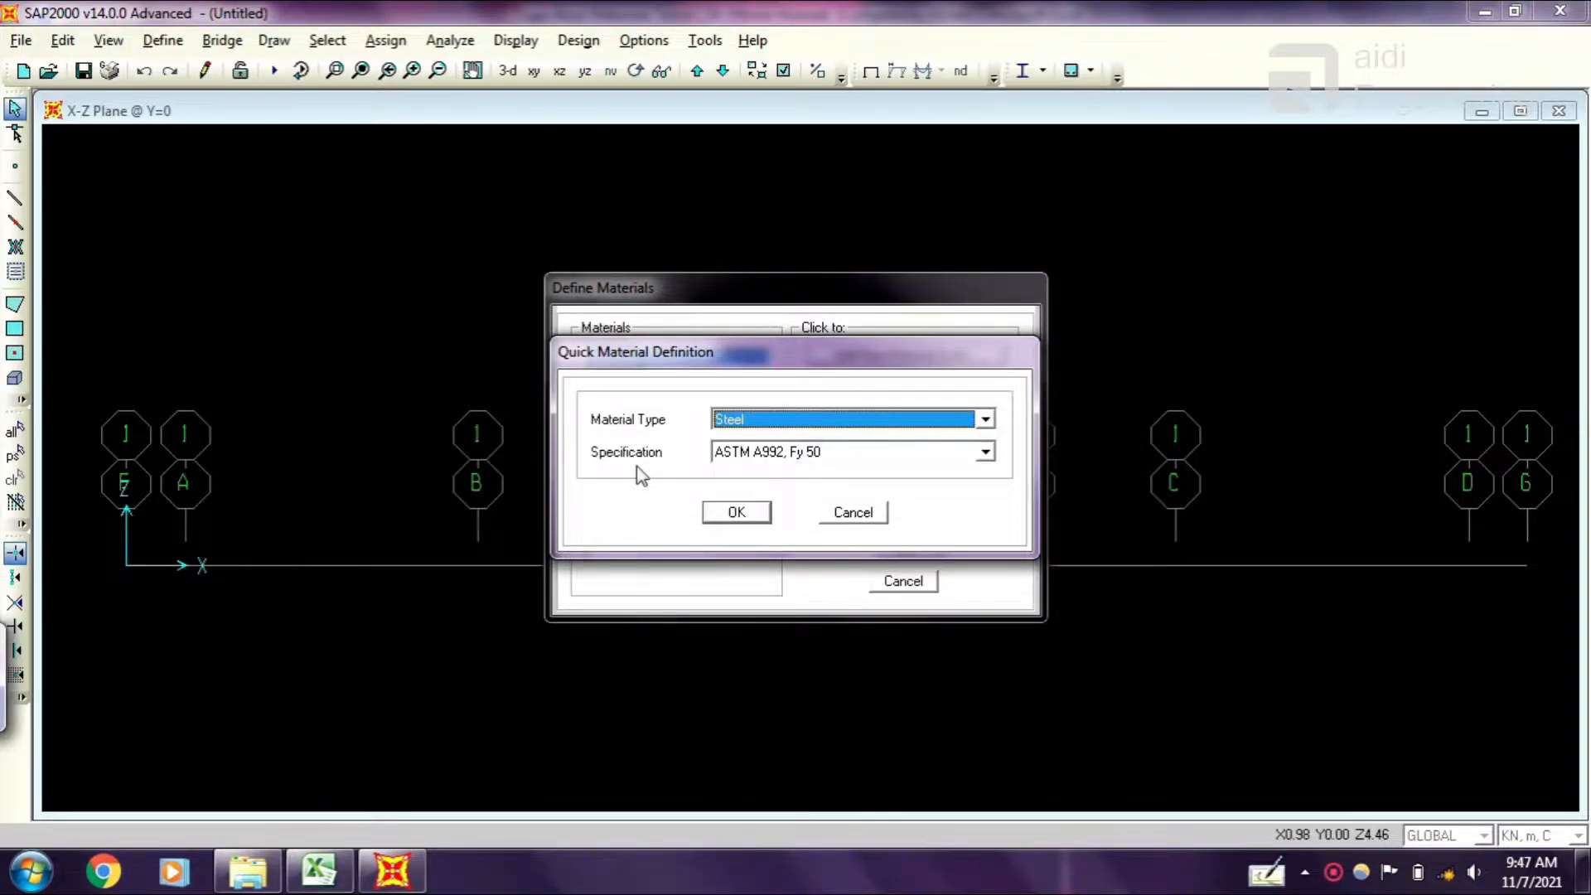
left_click(757, 520)
Rename the new A992Fy50-1 material STEEL, keep its type as Steel and set its weight per unit volume to 0.
left_click(903, 440)
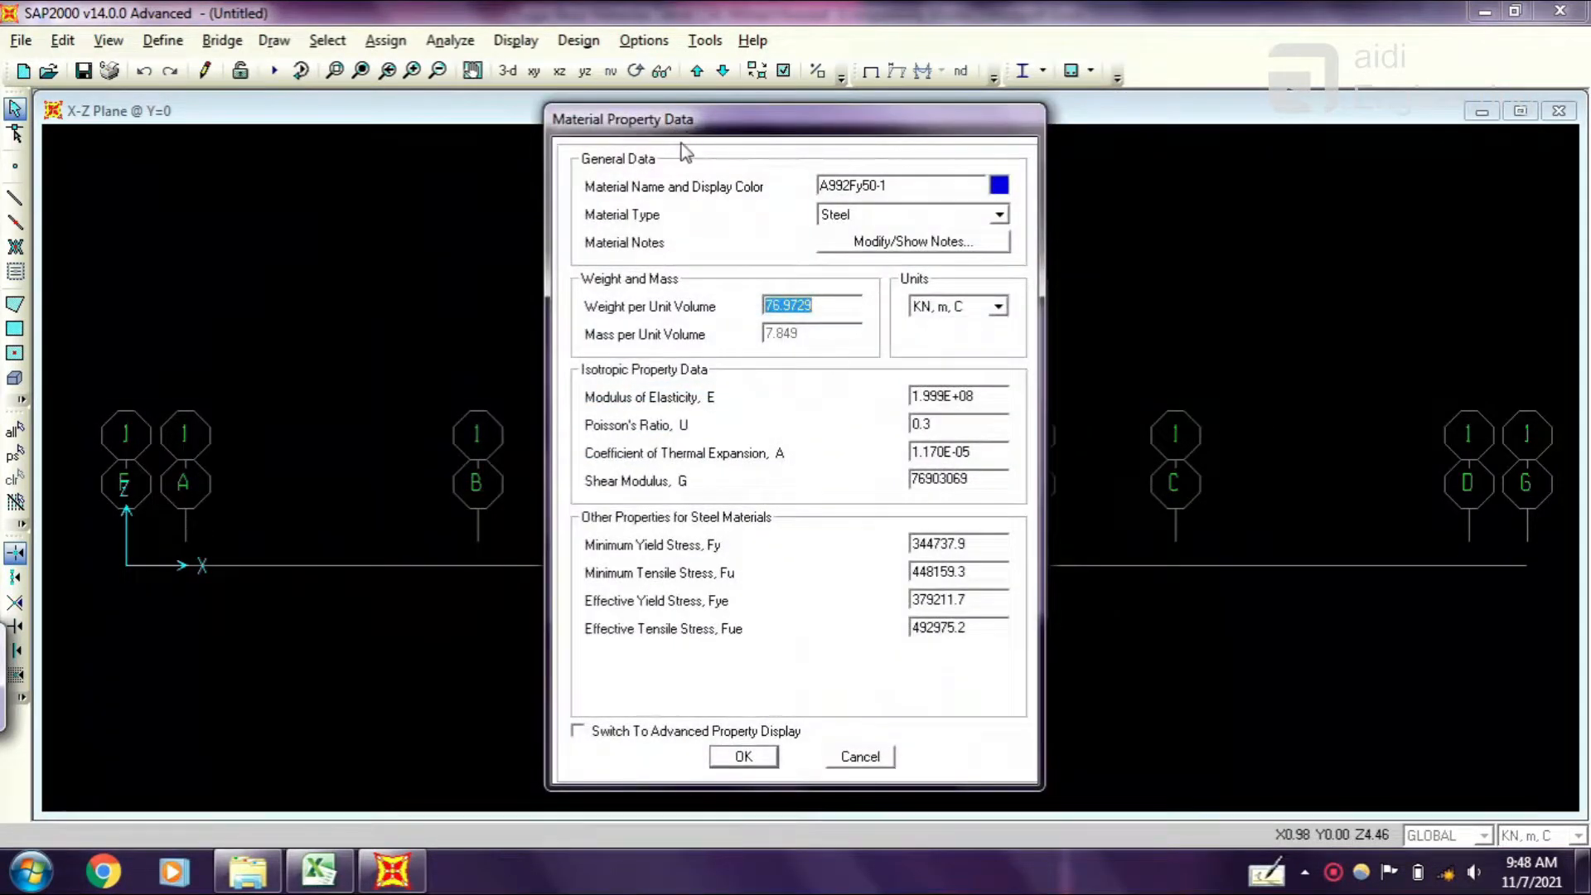
left_click_drag(924, 185, 759, 157)
type("STEEL")
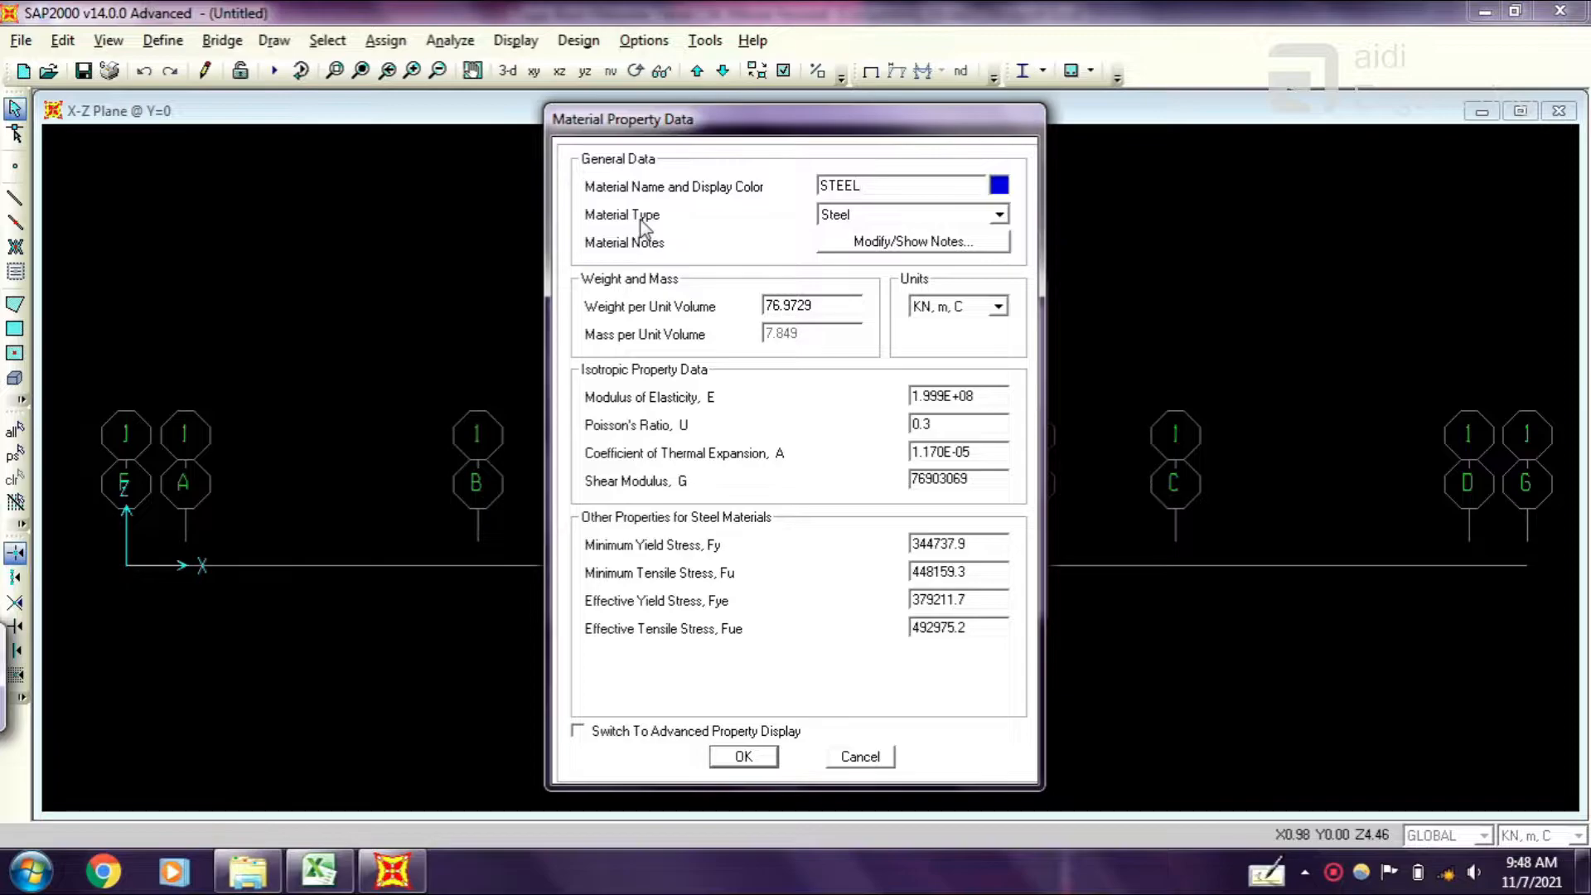
left_click(933, 217)
left_click(930, 235)
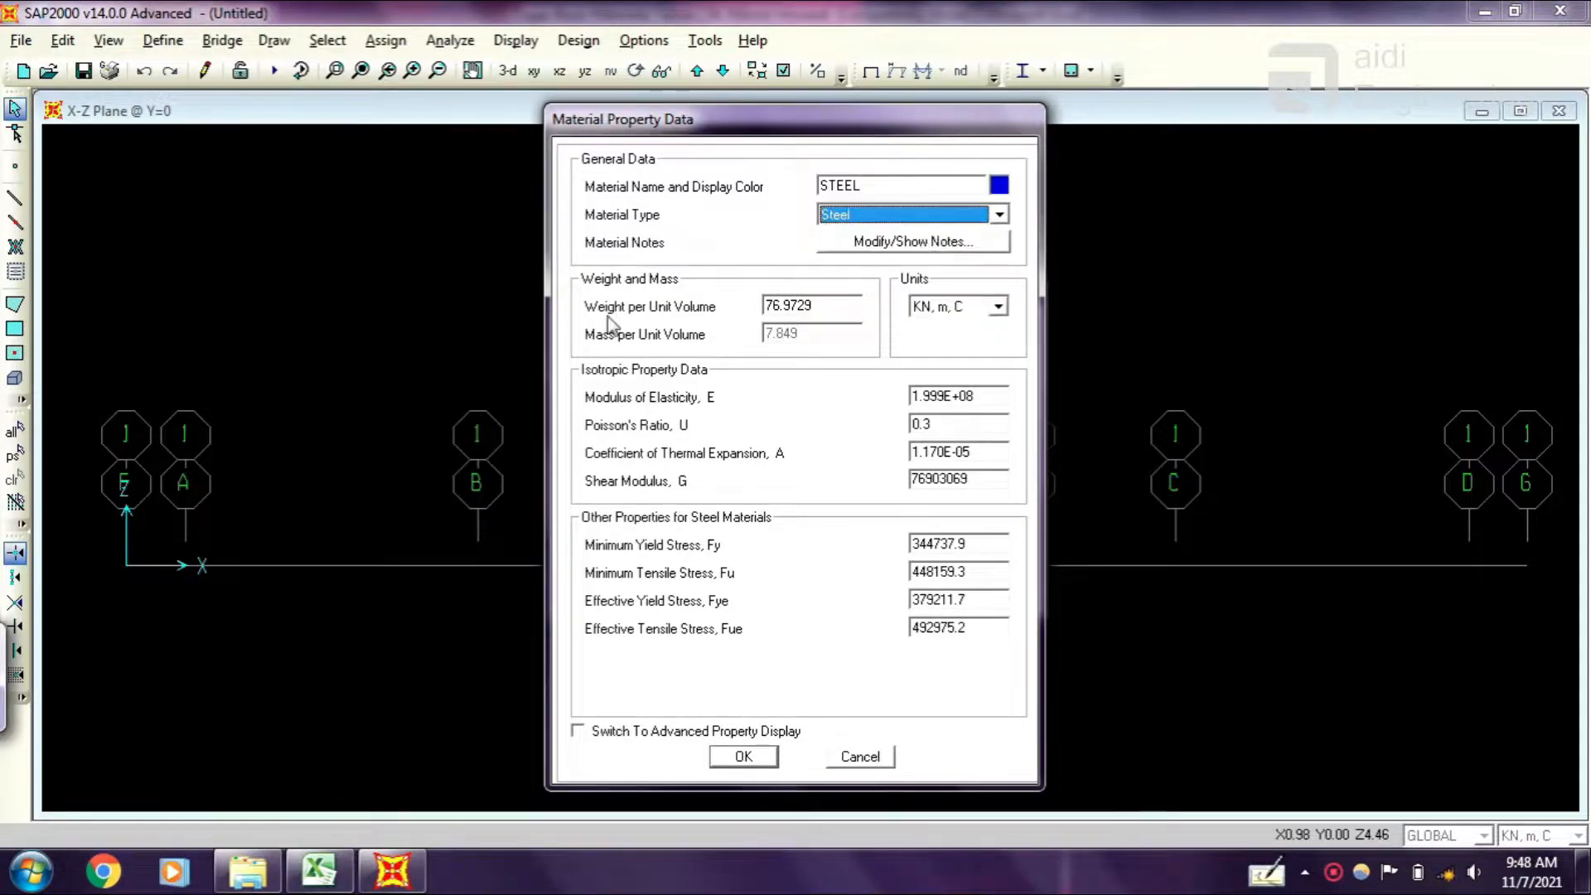
left_click_drag(765, 309, 855, 296)
type("0")
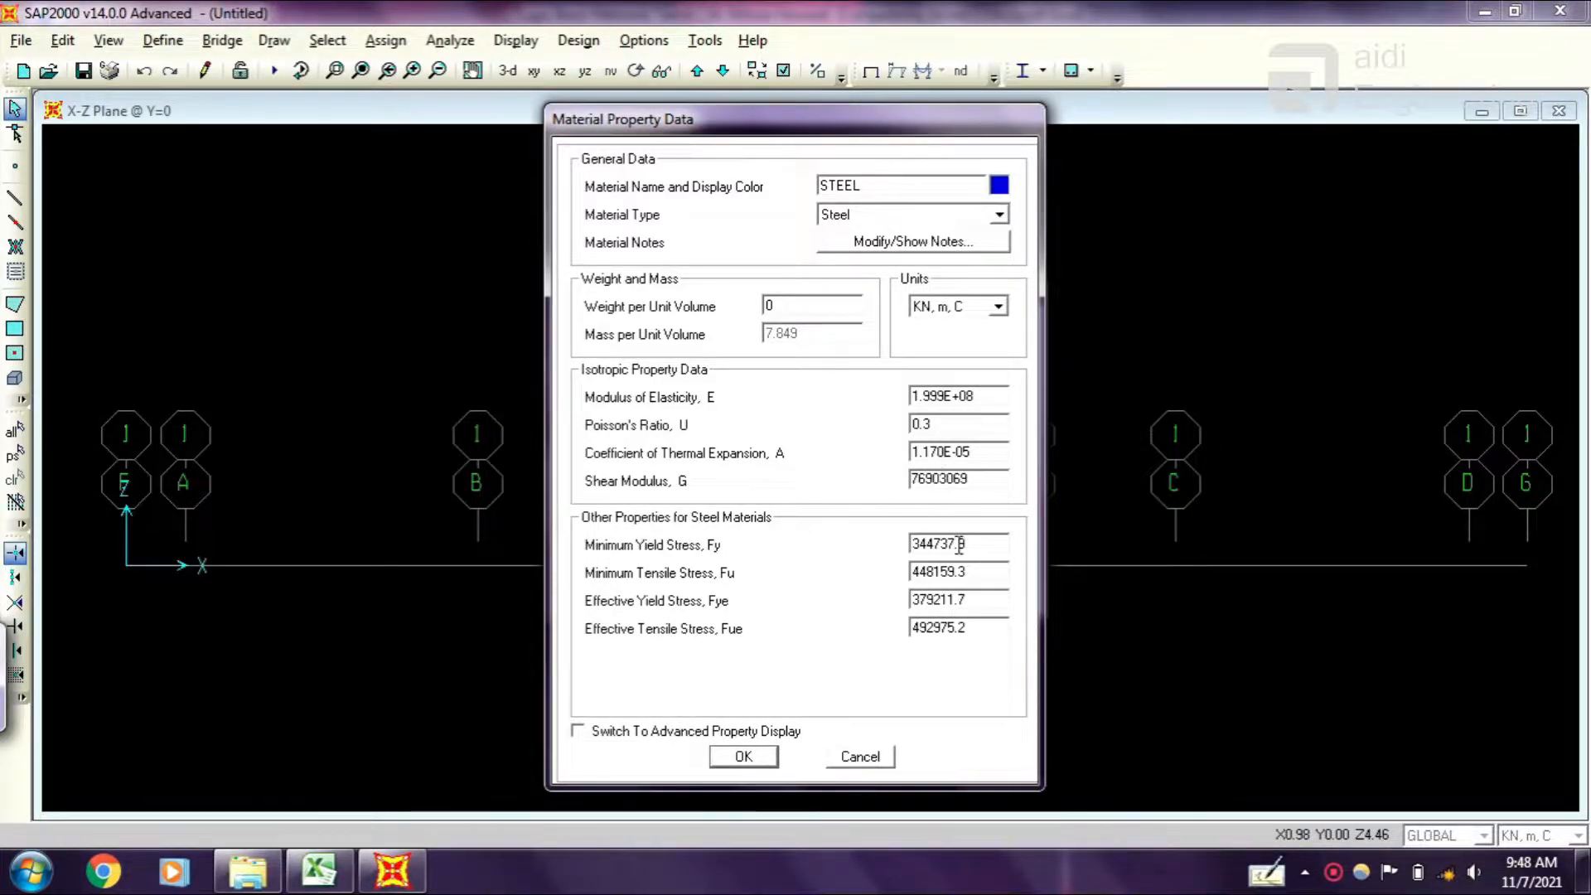
left_click(744, 756)
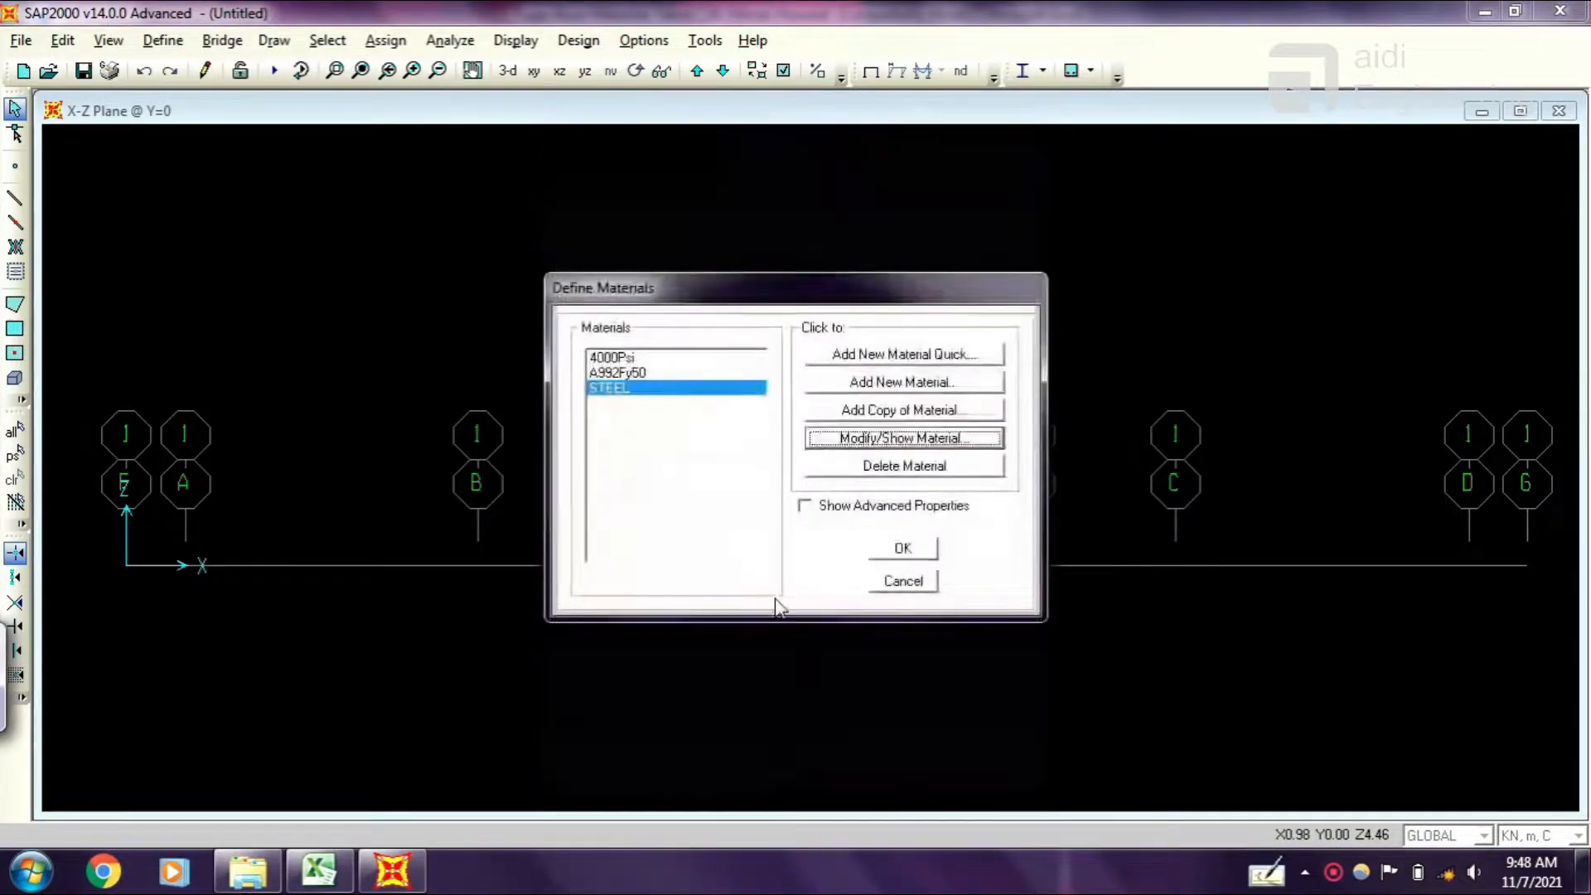
left_click(903, 548)
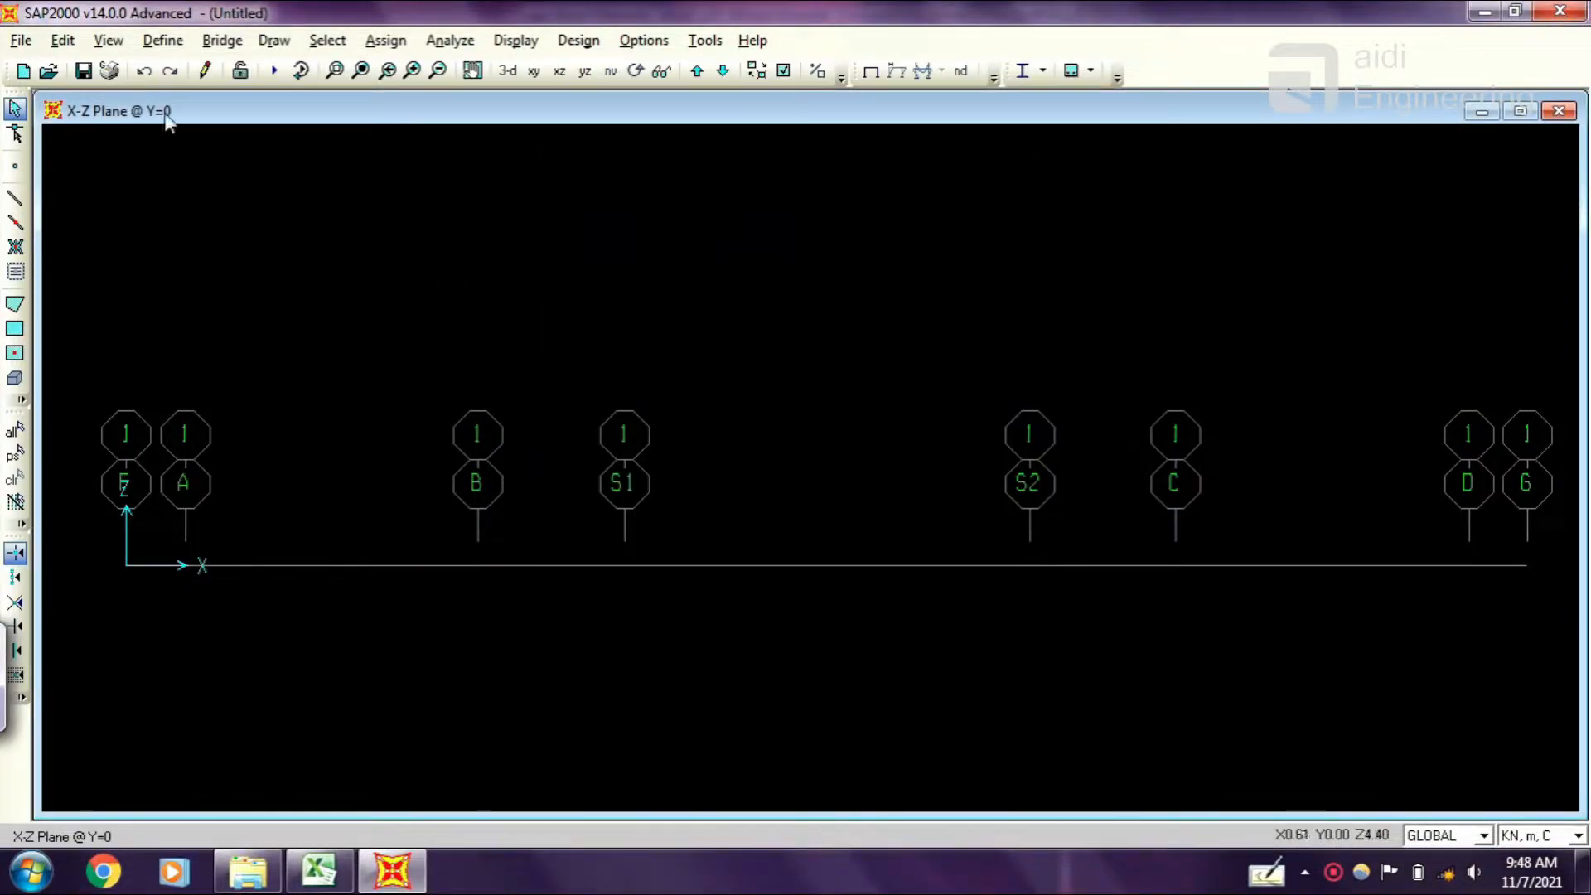
Add a steel I/Wide Flange frame section named PROFIL I that uses the STEEL material, keeping the default dimensions.
left_click(163, 40)
mouse_move(189, 109)
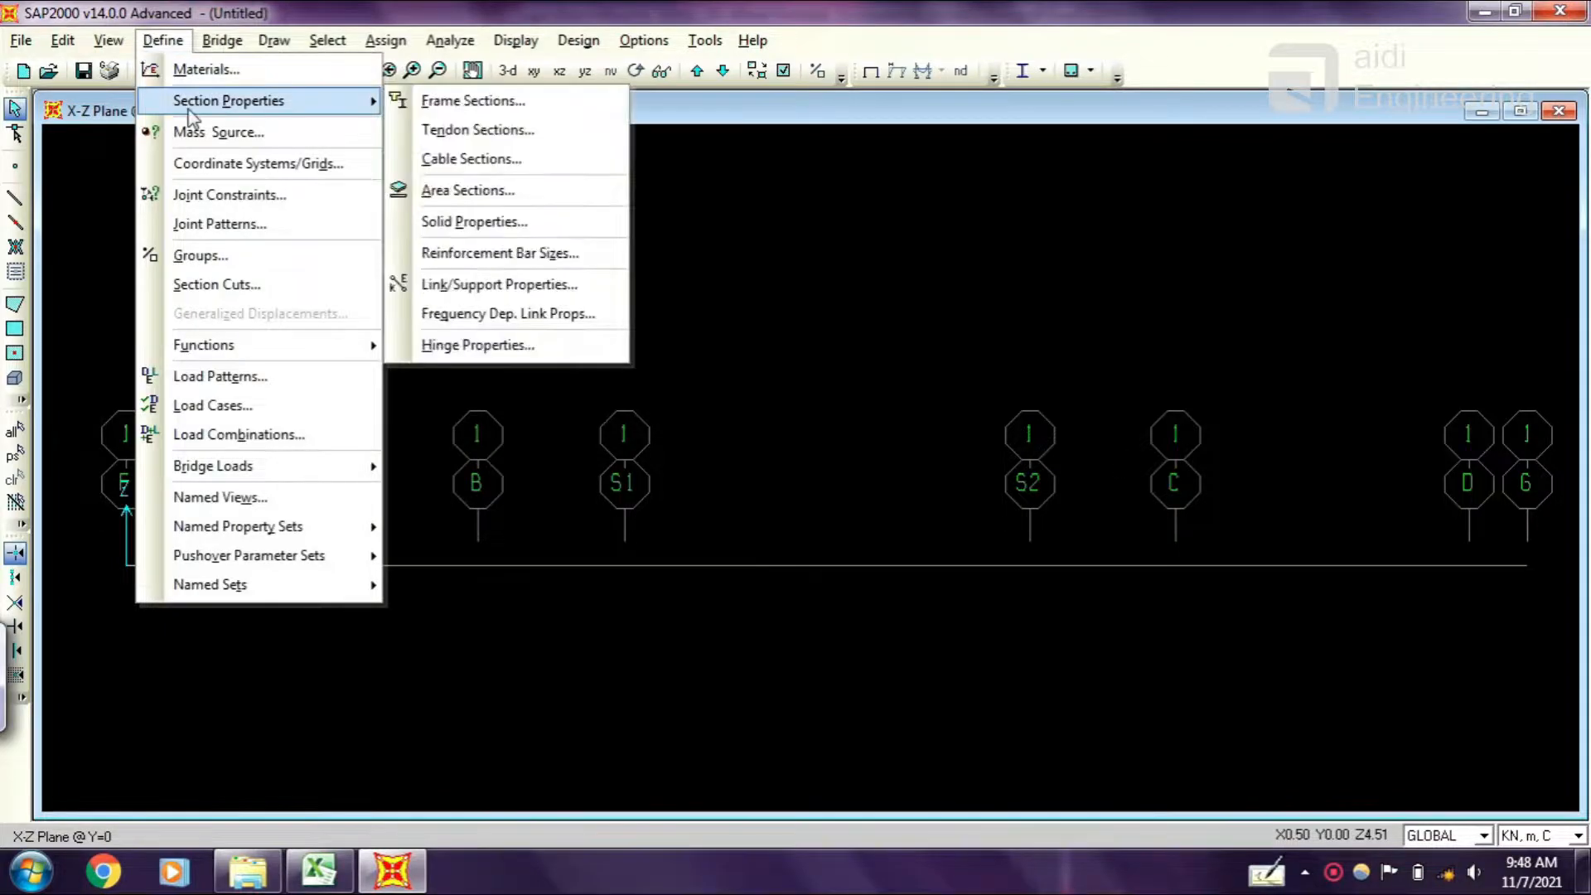
left_click(439, 101)
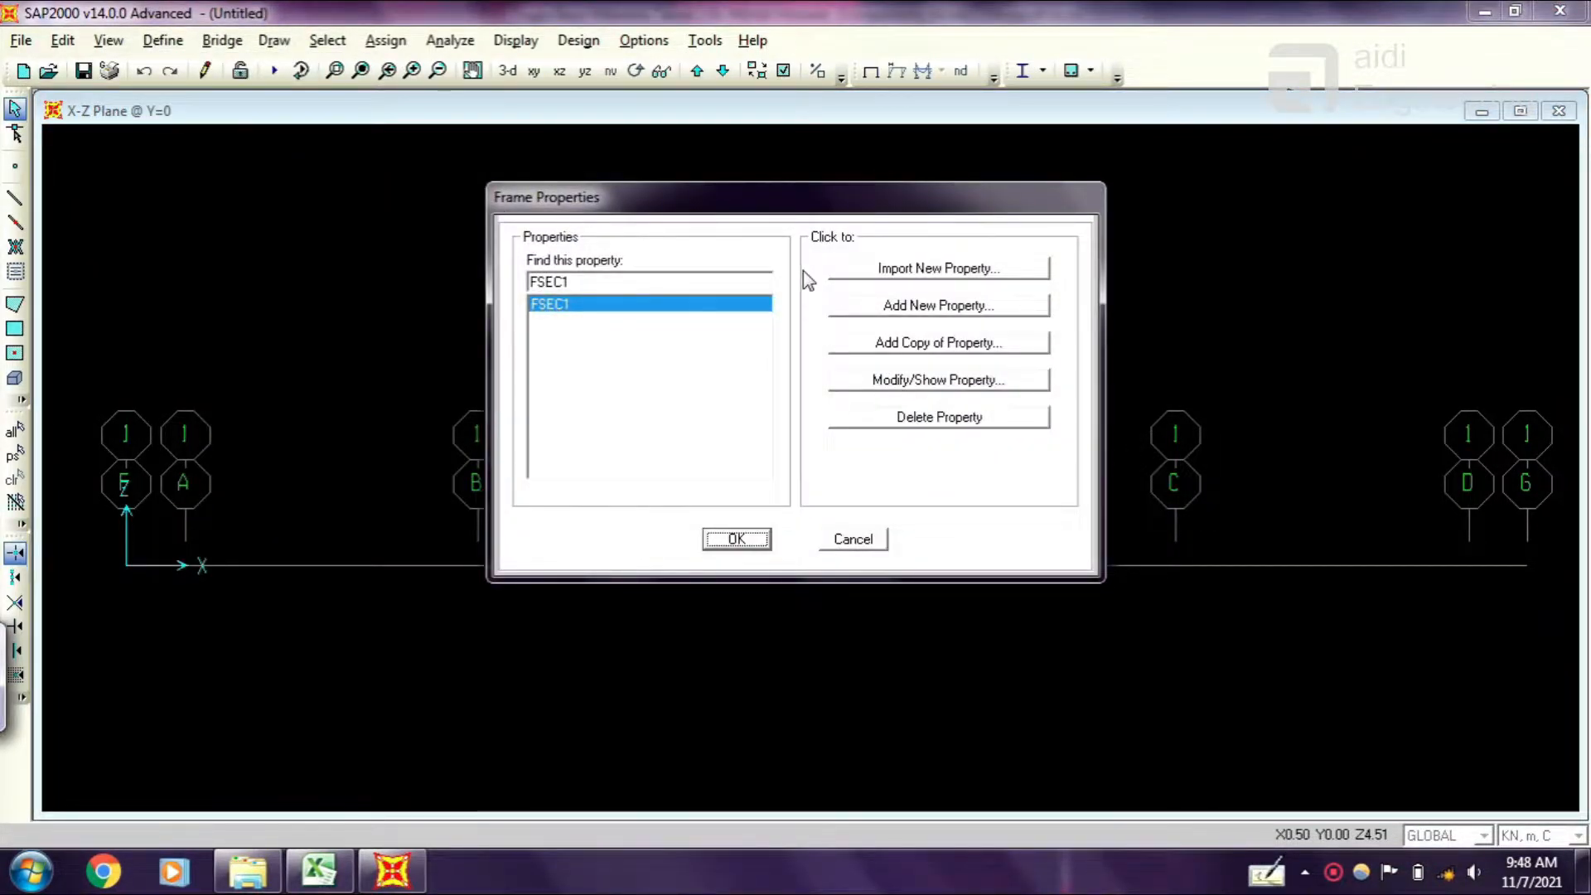
left_click(893, 315)
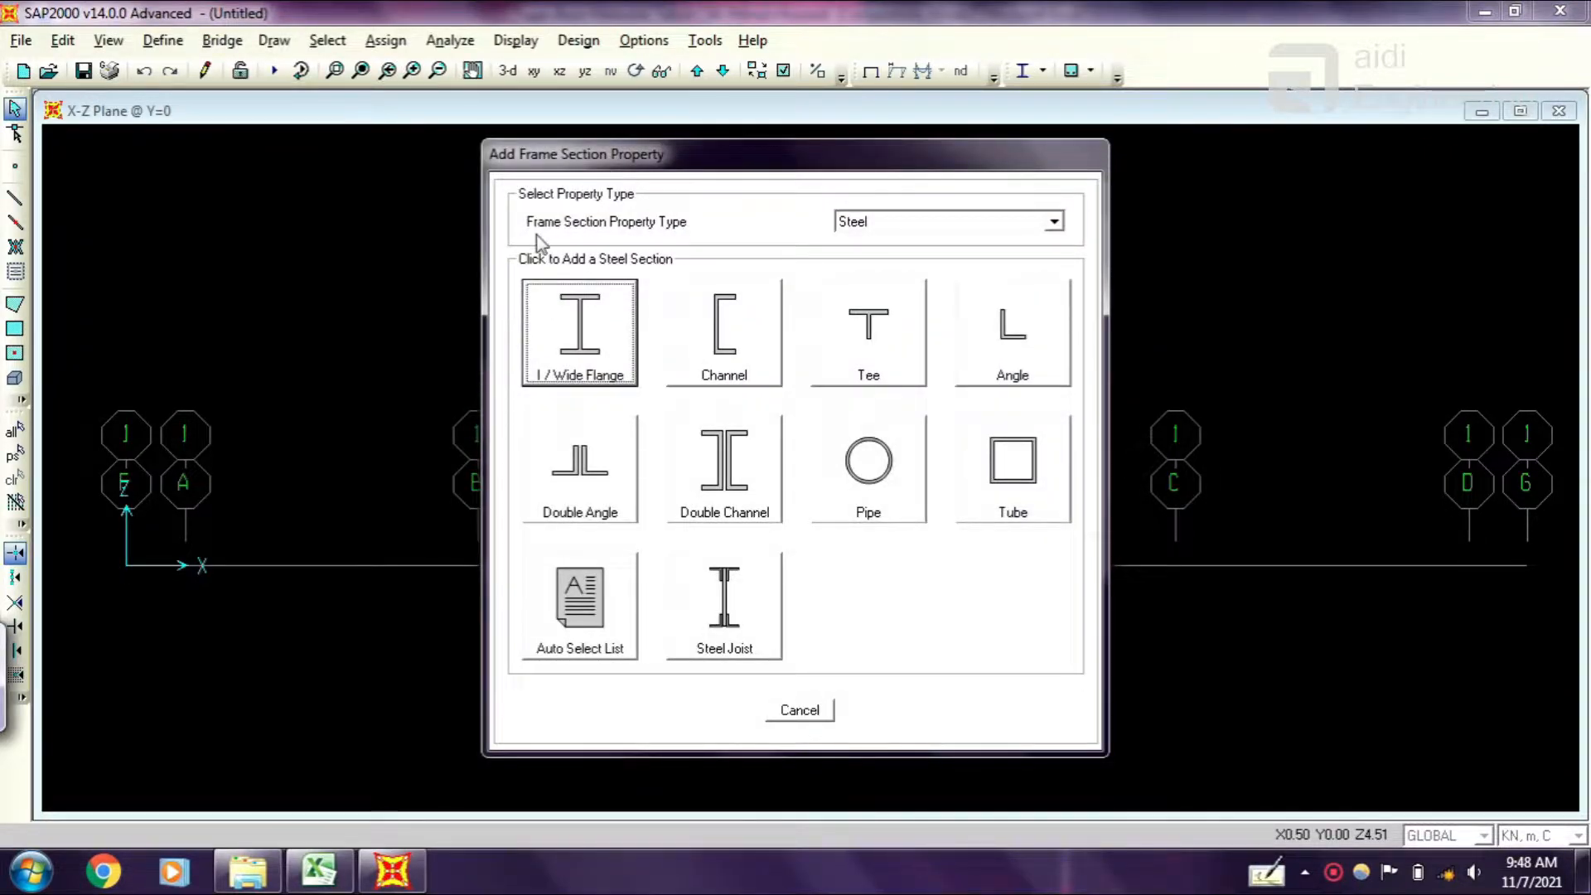
left_click(905, 231)
left_click(912, 239)
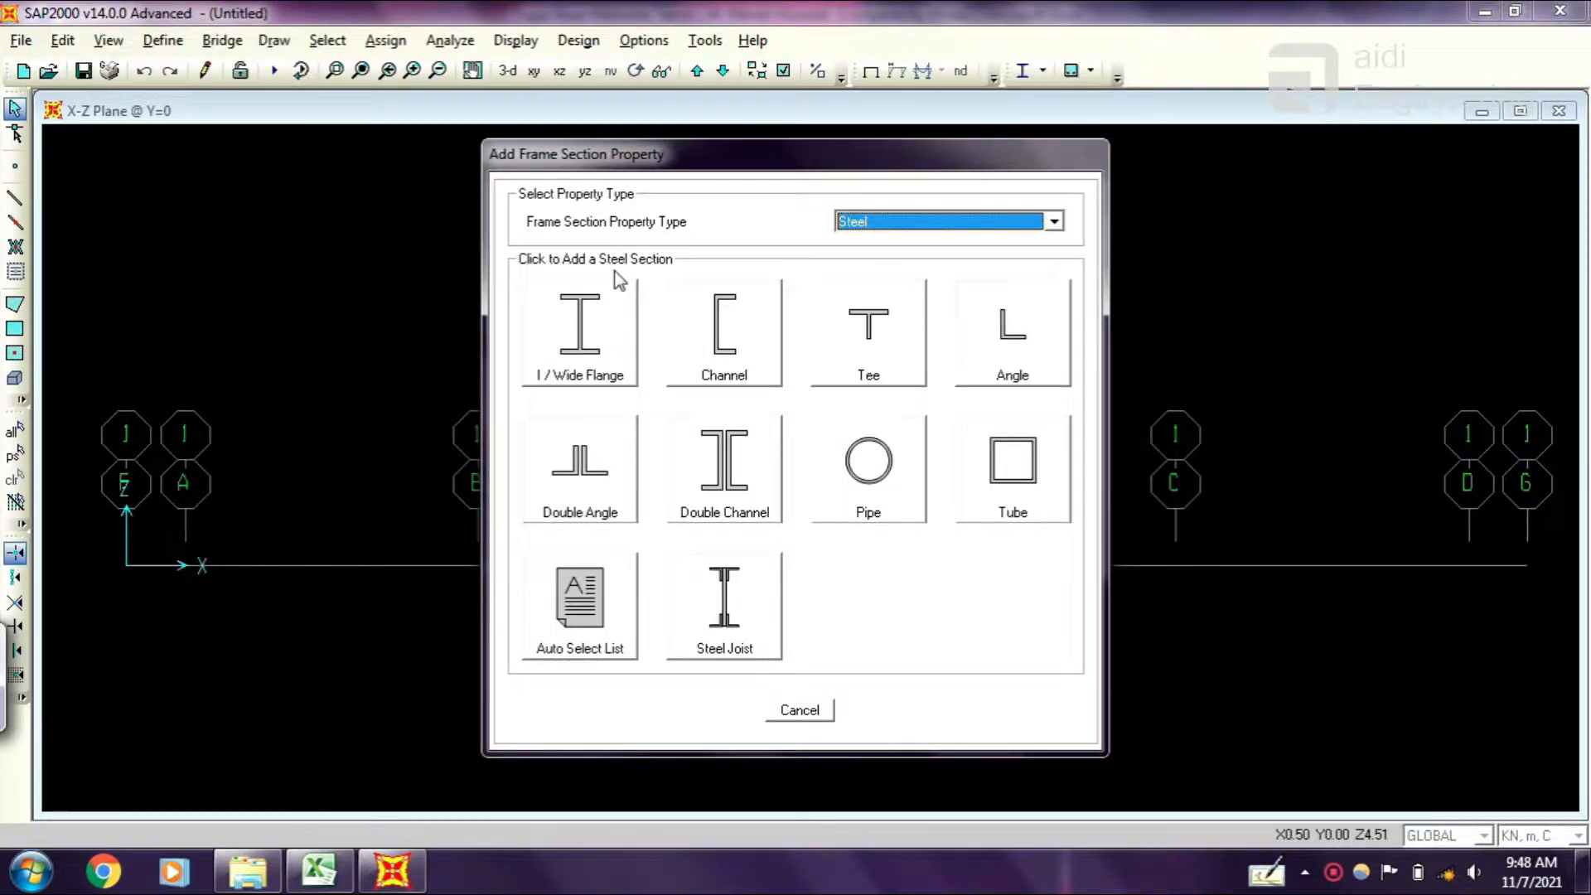
left_click(584, 355)
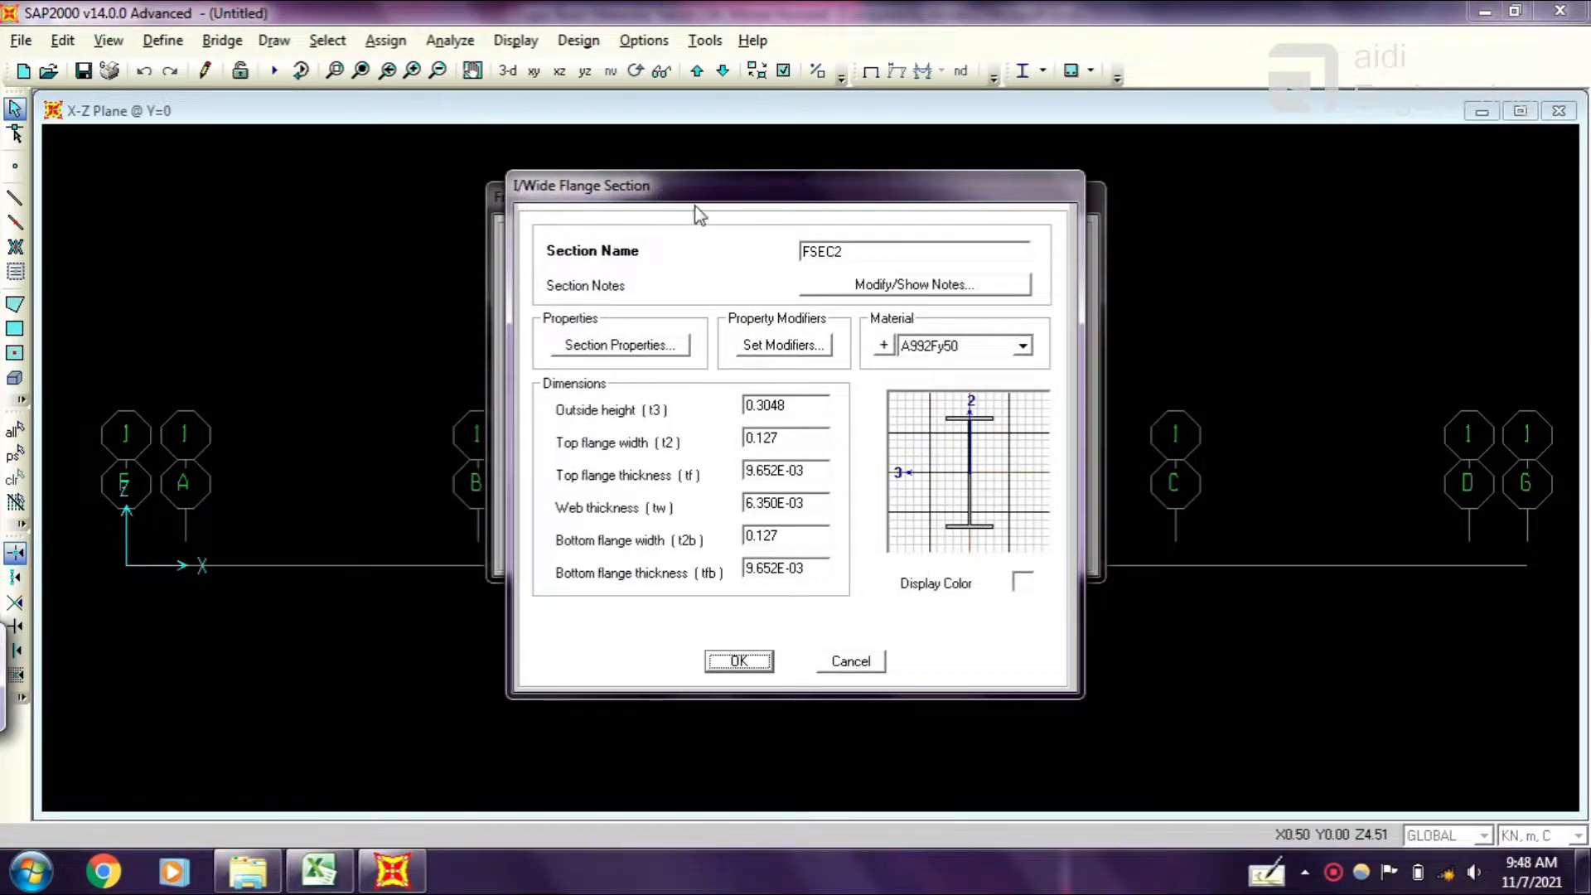
key("Tab")
type("PROFIL I")
left_click(1021, 347)
left_click(978, 397)
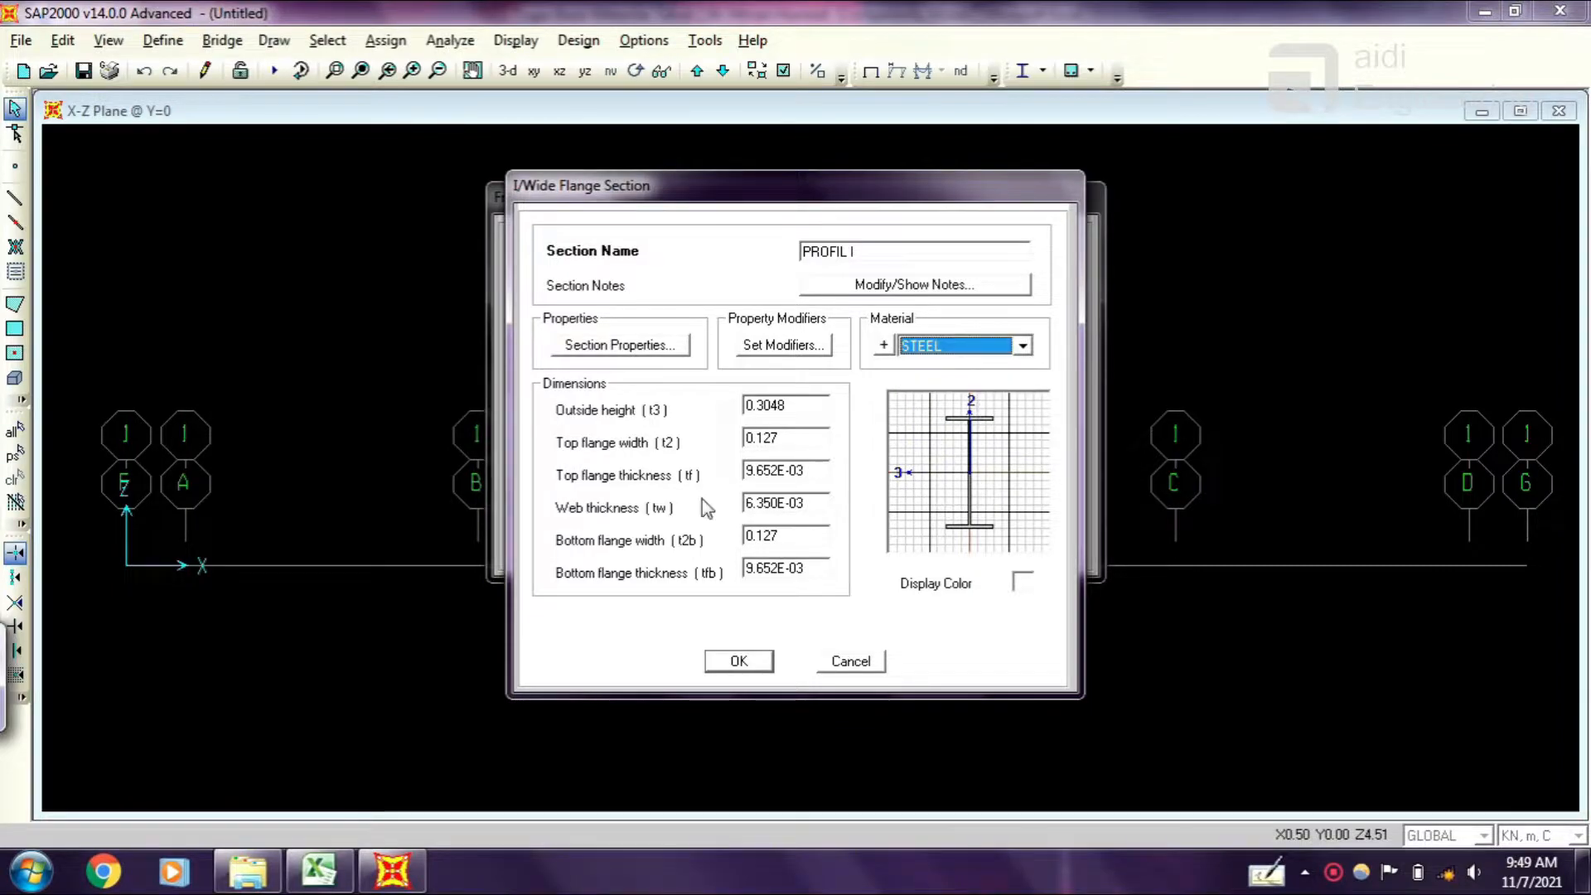
left_click(752, 663)
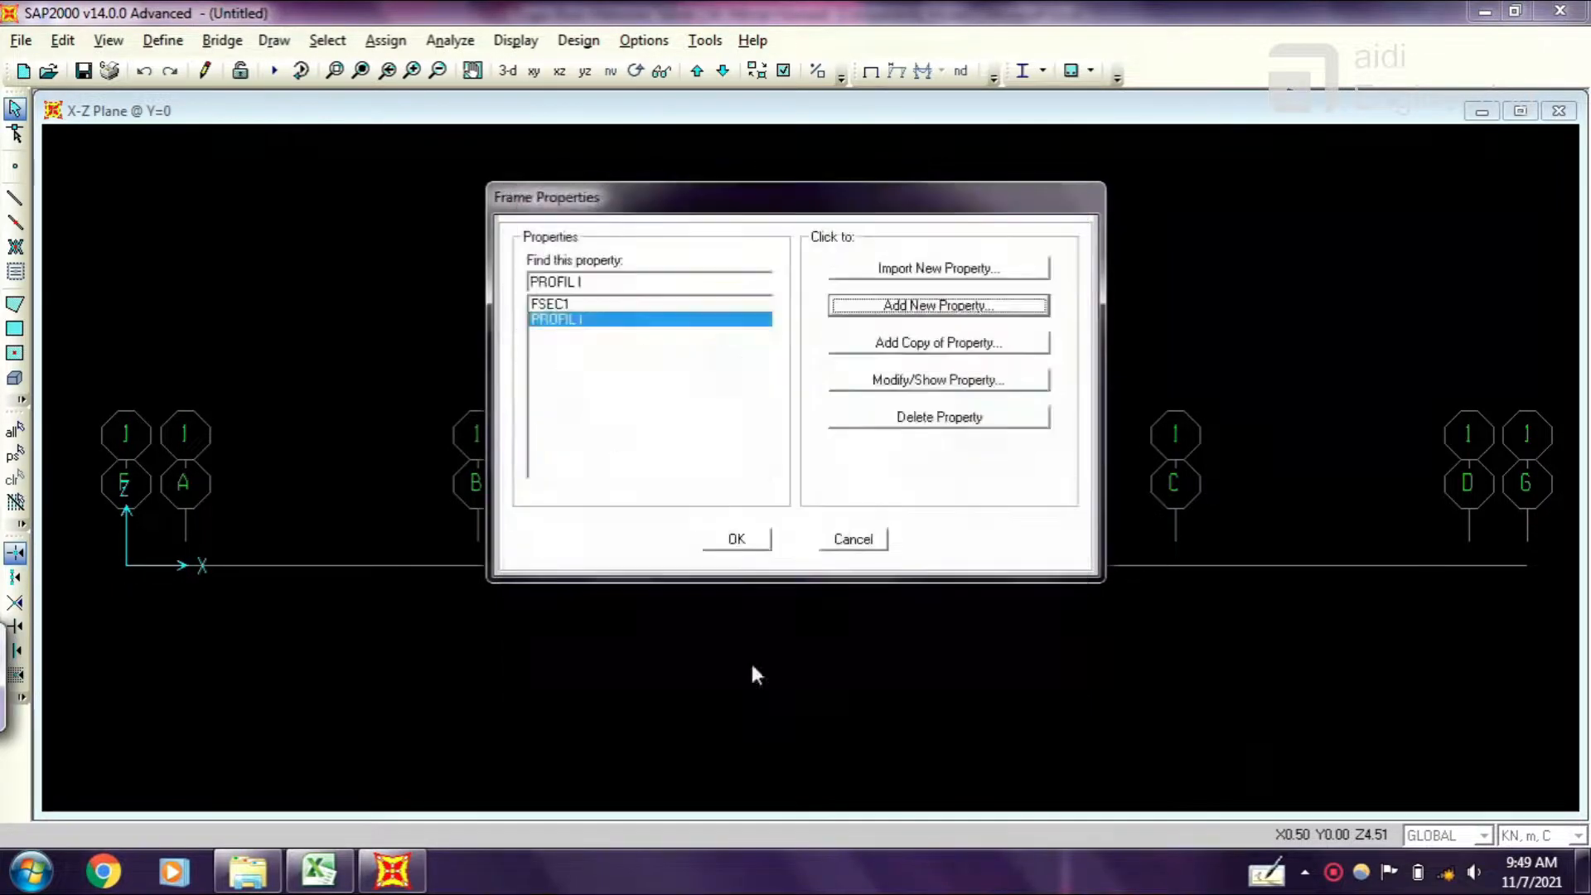
left_click(737, 539)
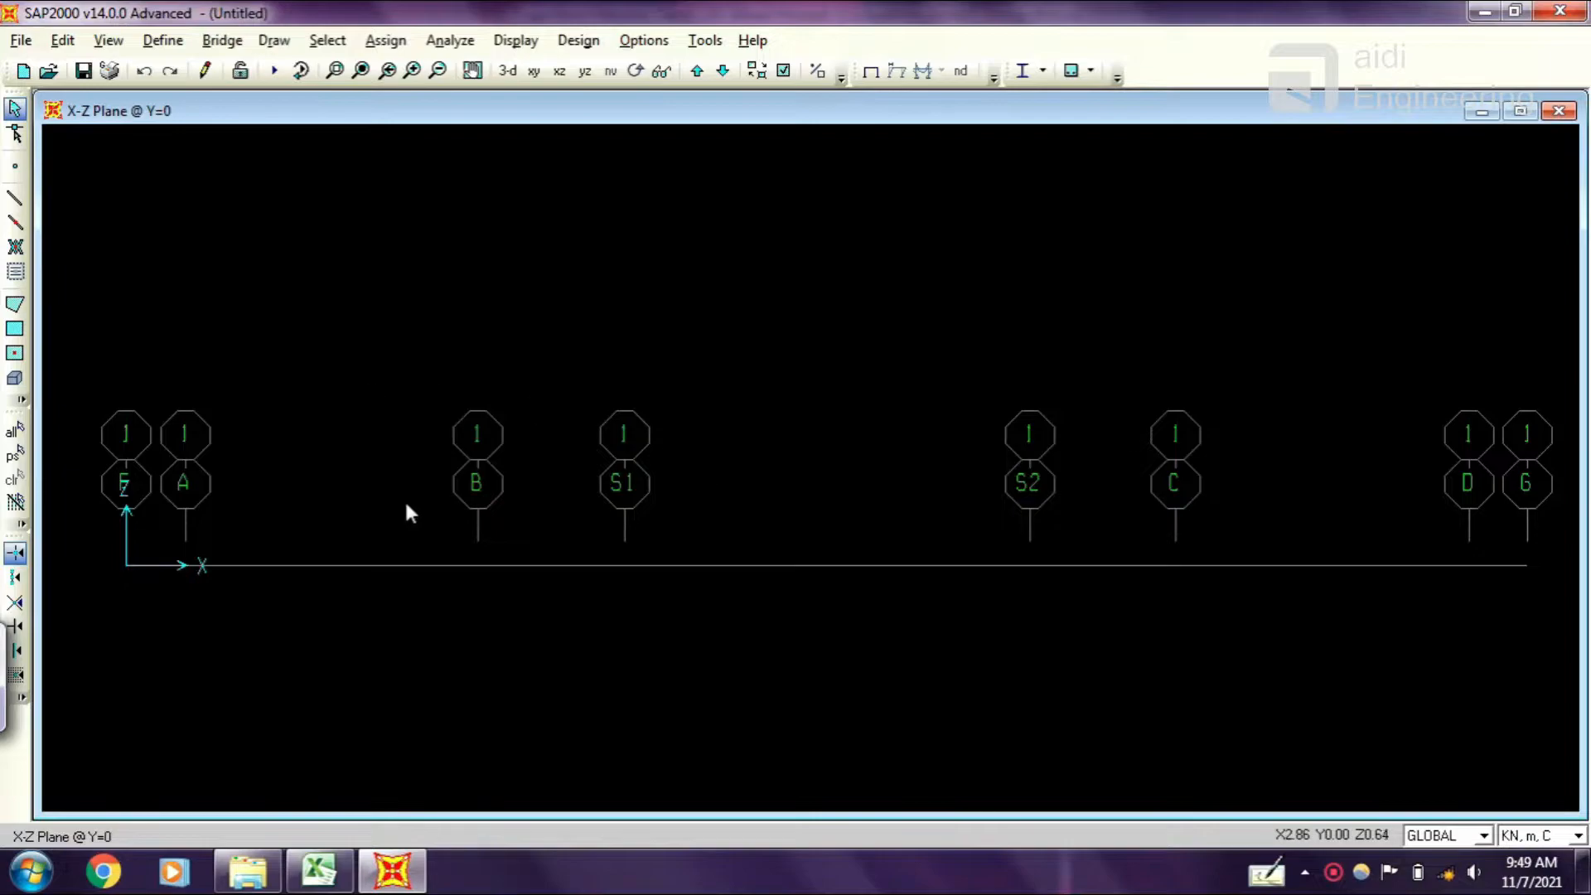
Draw straight frame members with section PROFIL I along the X axis from F through A, B, S1, S2, C and D to G.
left_click(15, 203)
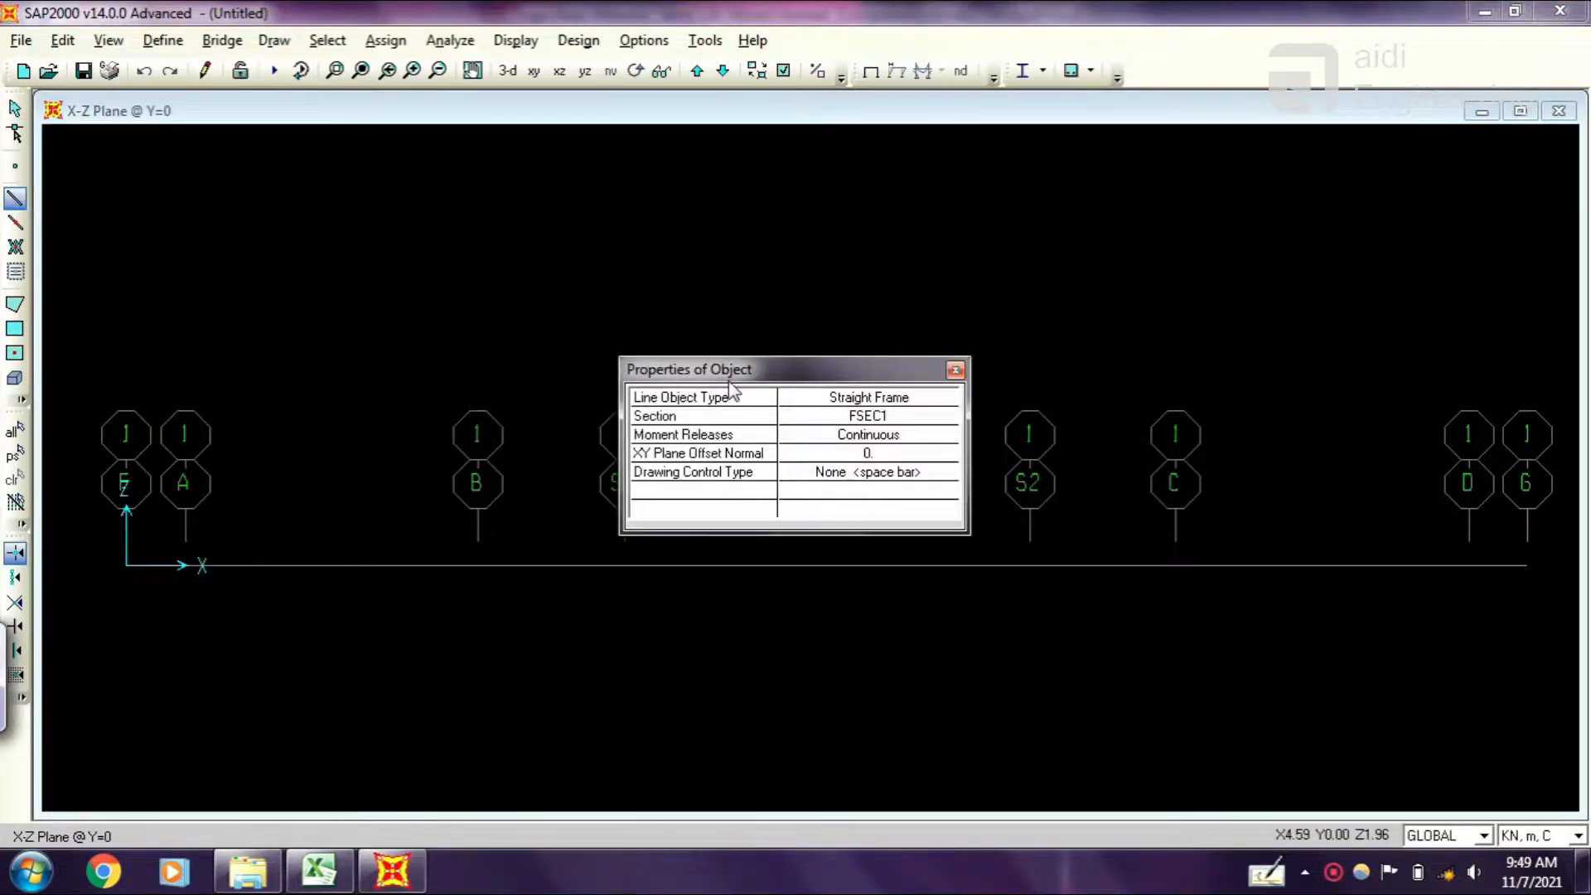
left_click(837, 419)
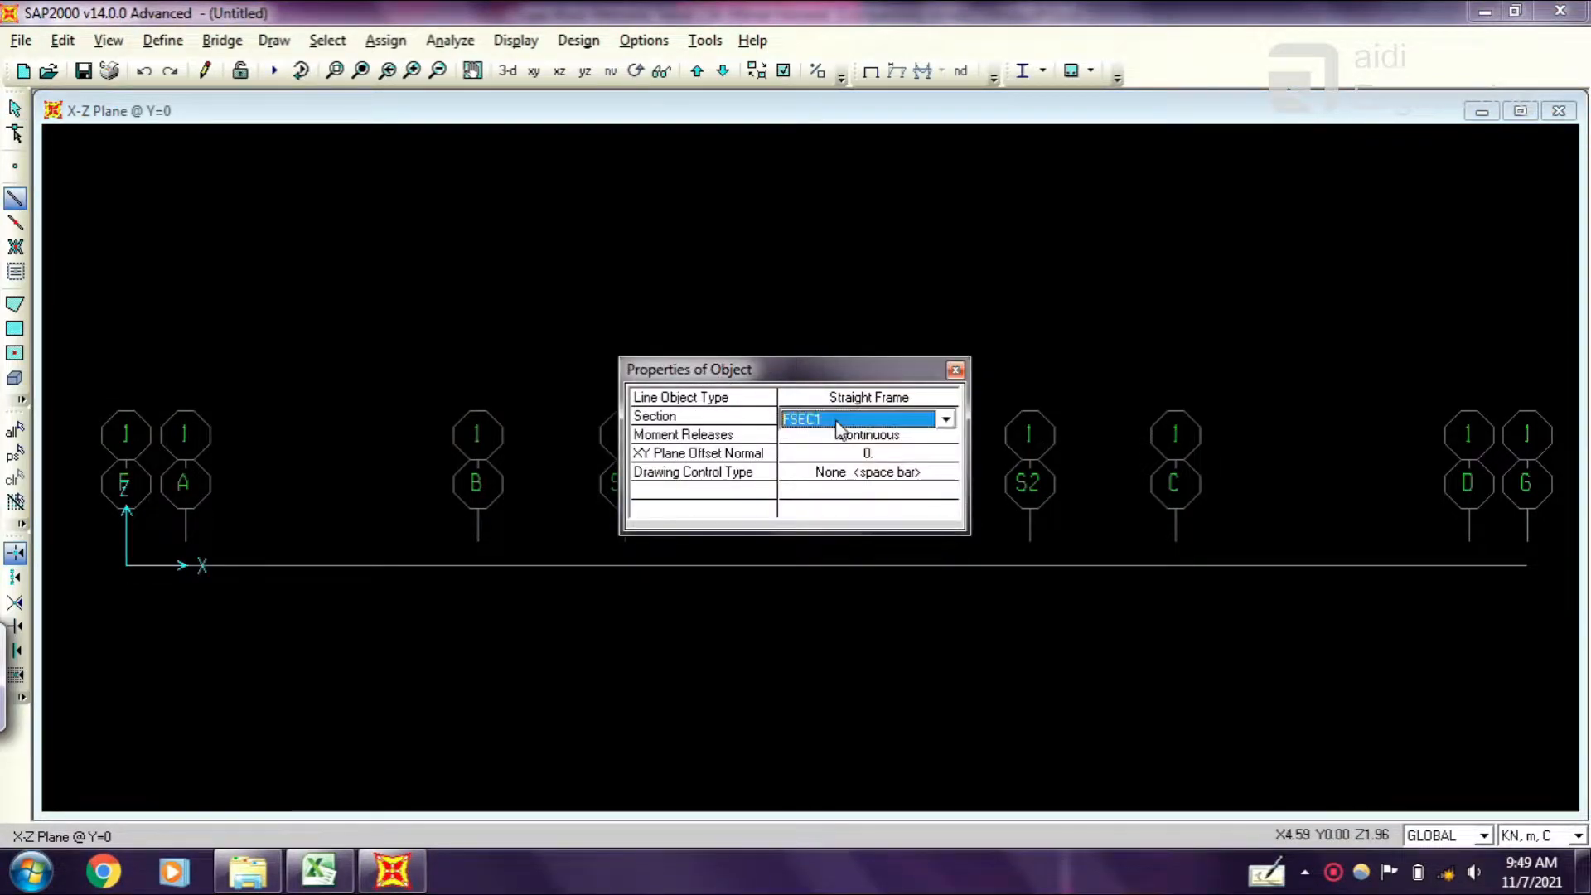
left_click(839, 420)
left_click(829, 455)
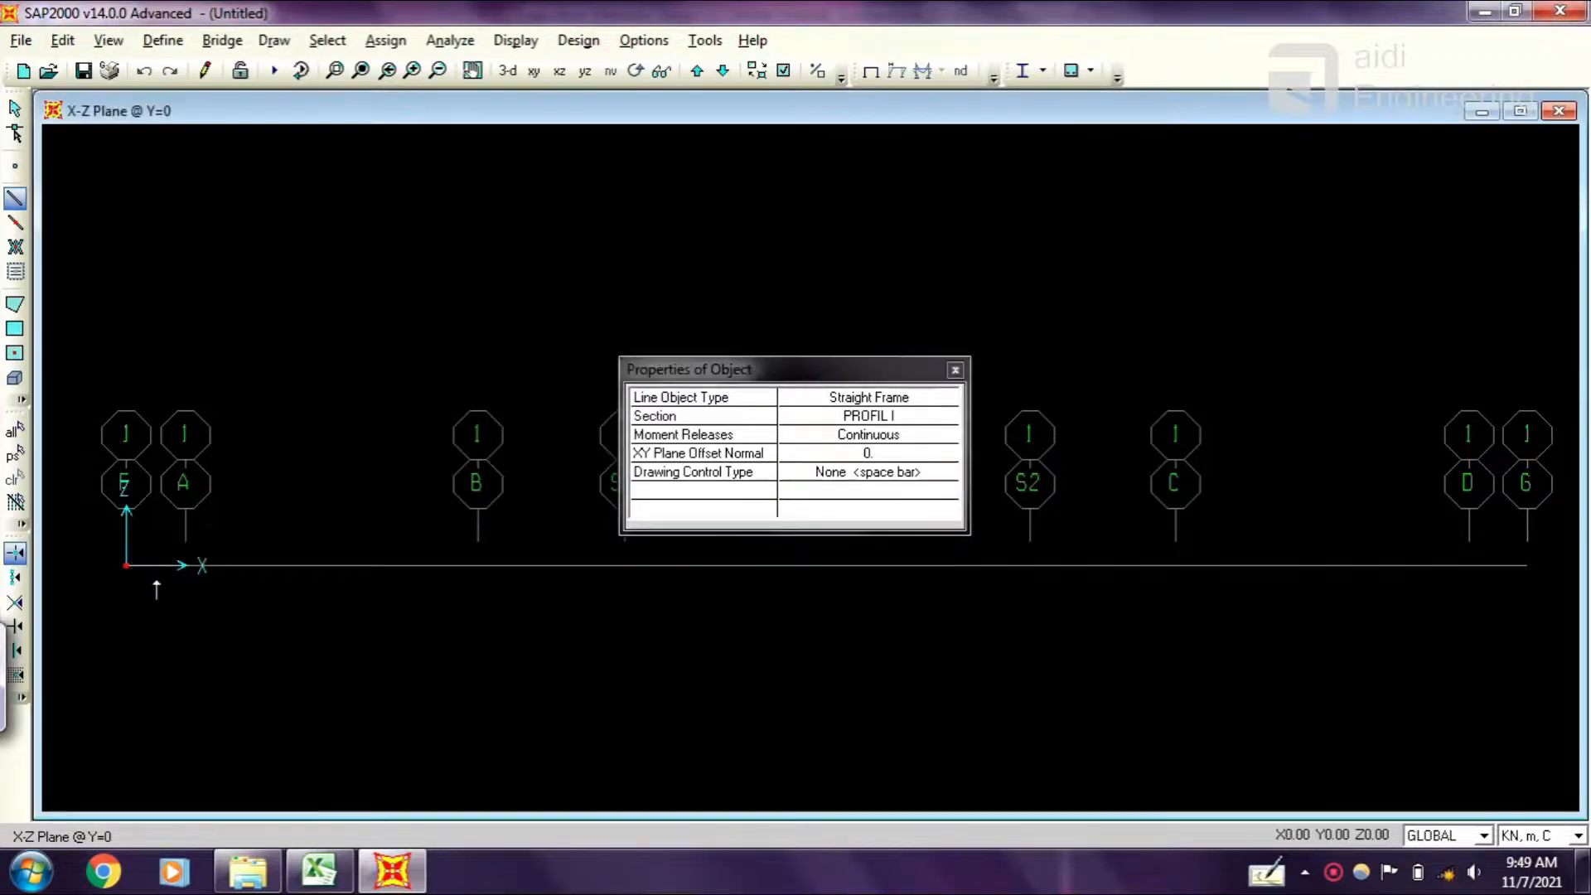
left_click(479, 566)
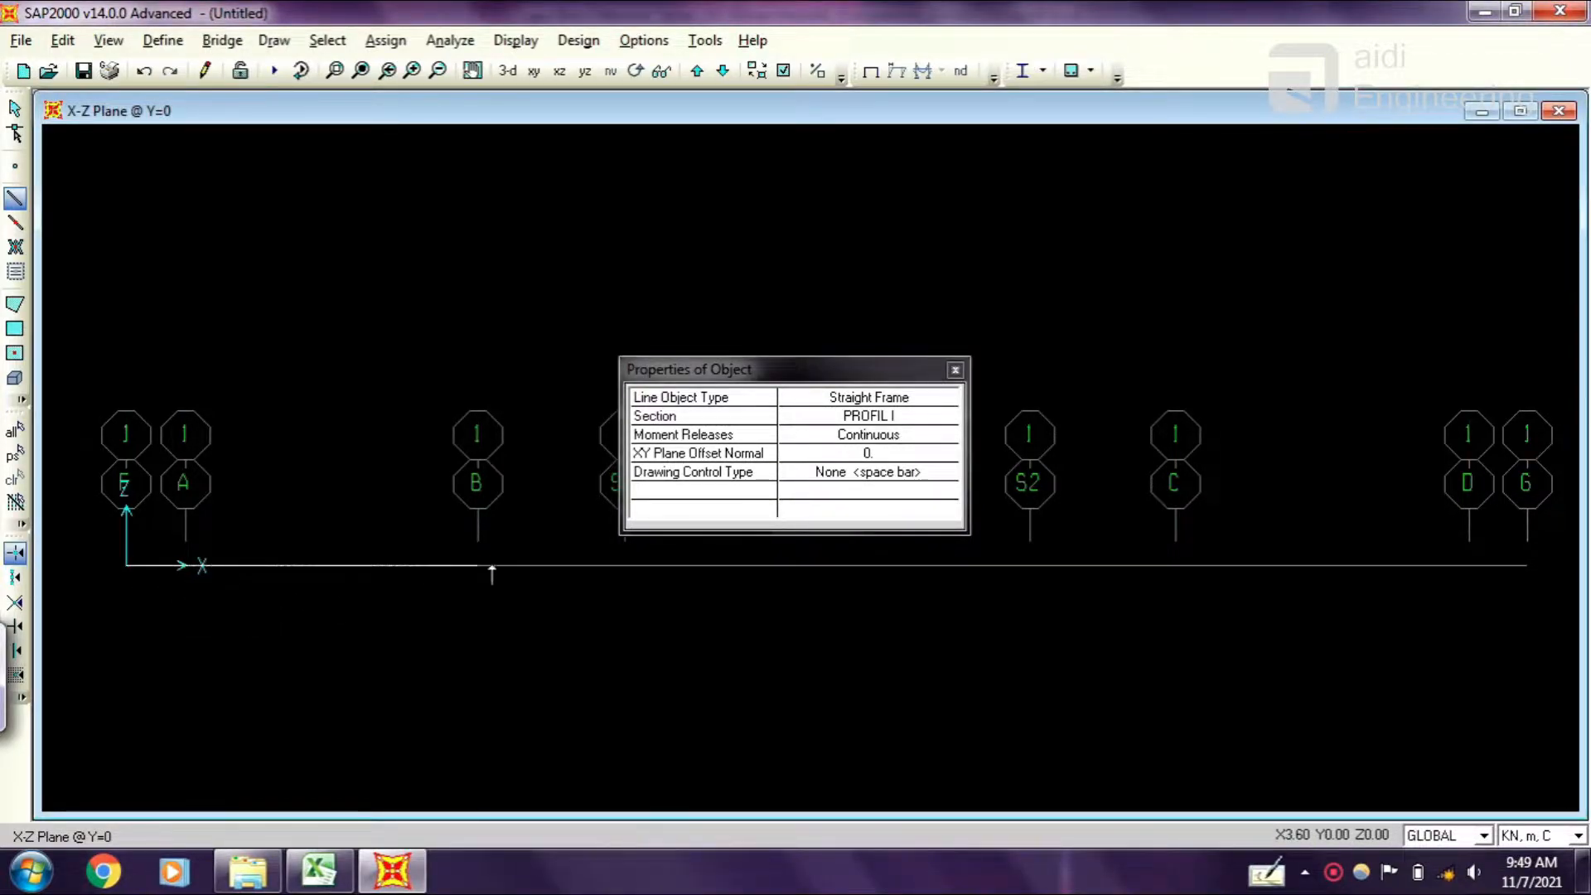
left_click(1030, 566)
left_click(1176, 566)
left_click(1470, 566)
left_click(1527, 566)
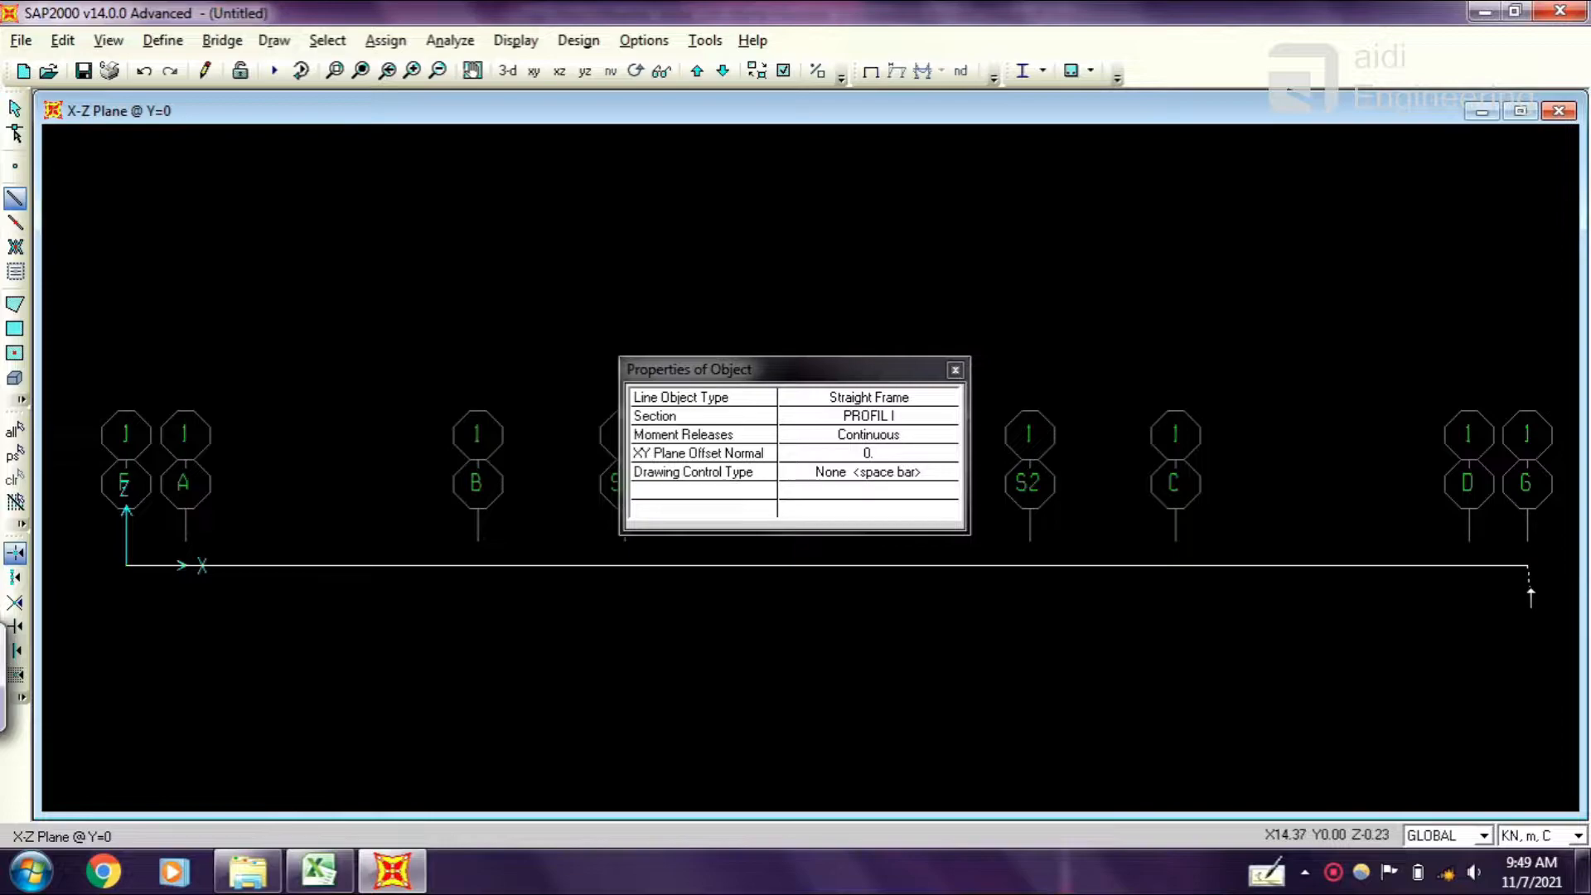
key("Escape")
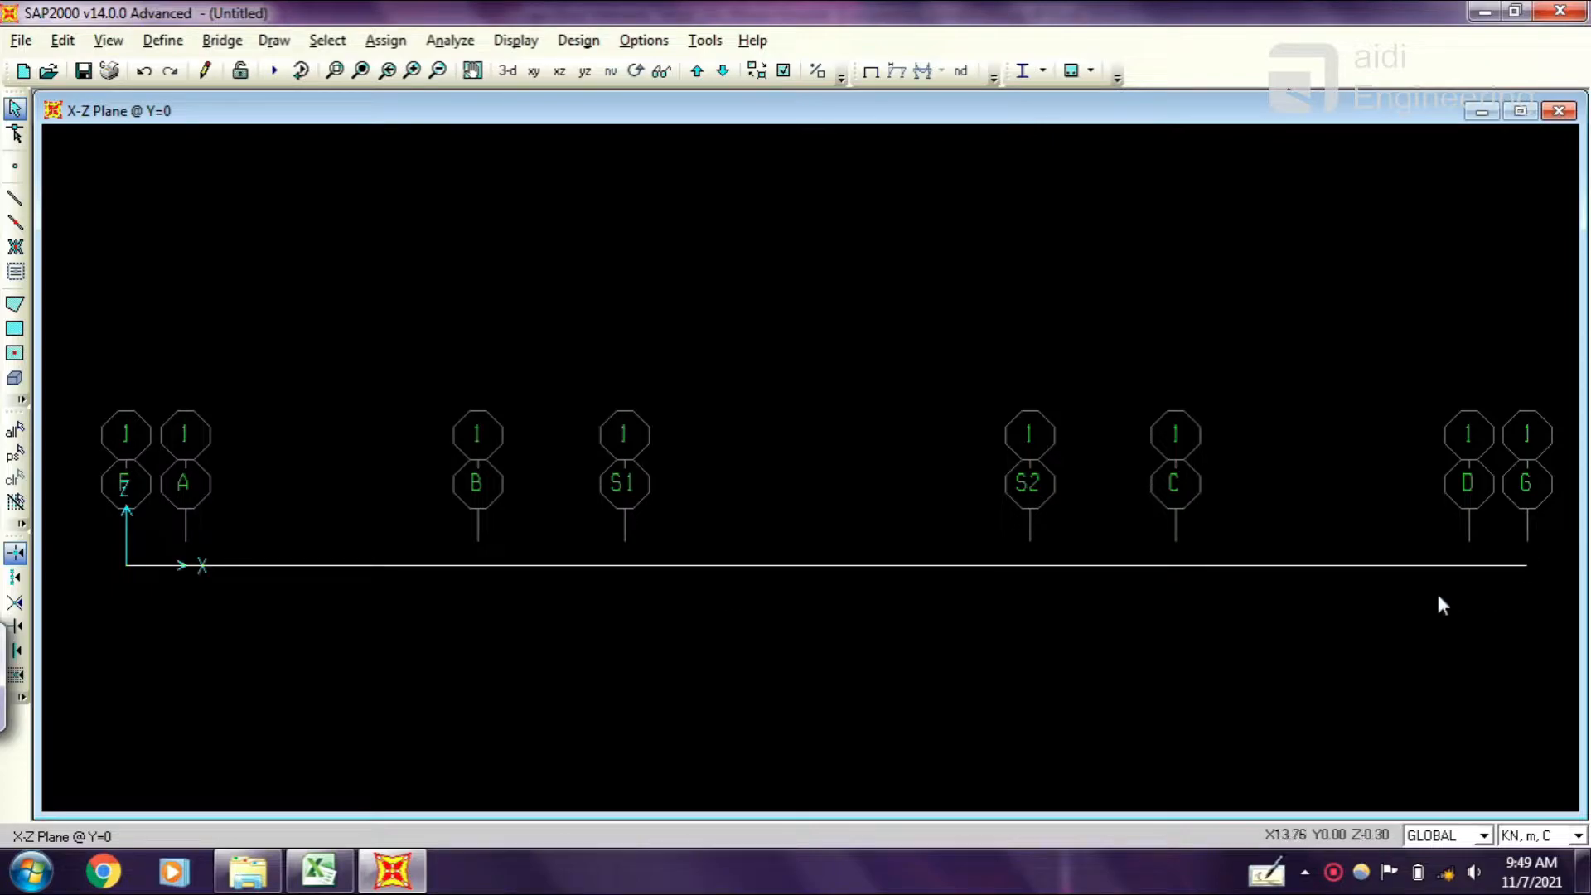
Assign a pinned restraint to the joint at A, following the beam diagram in Excel.
left_click(336, 885)
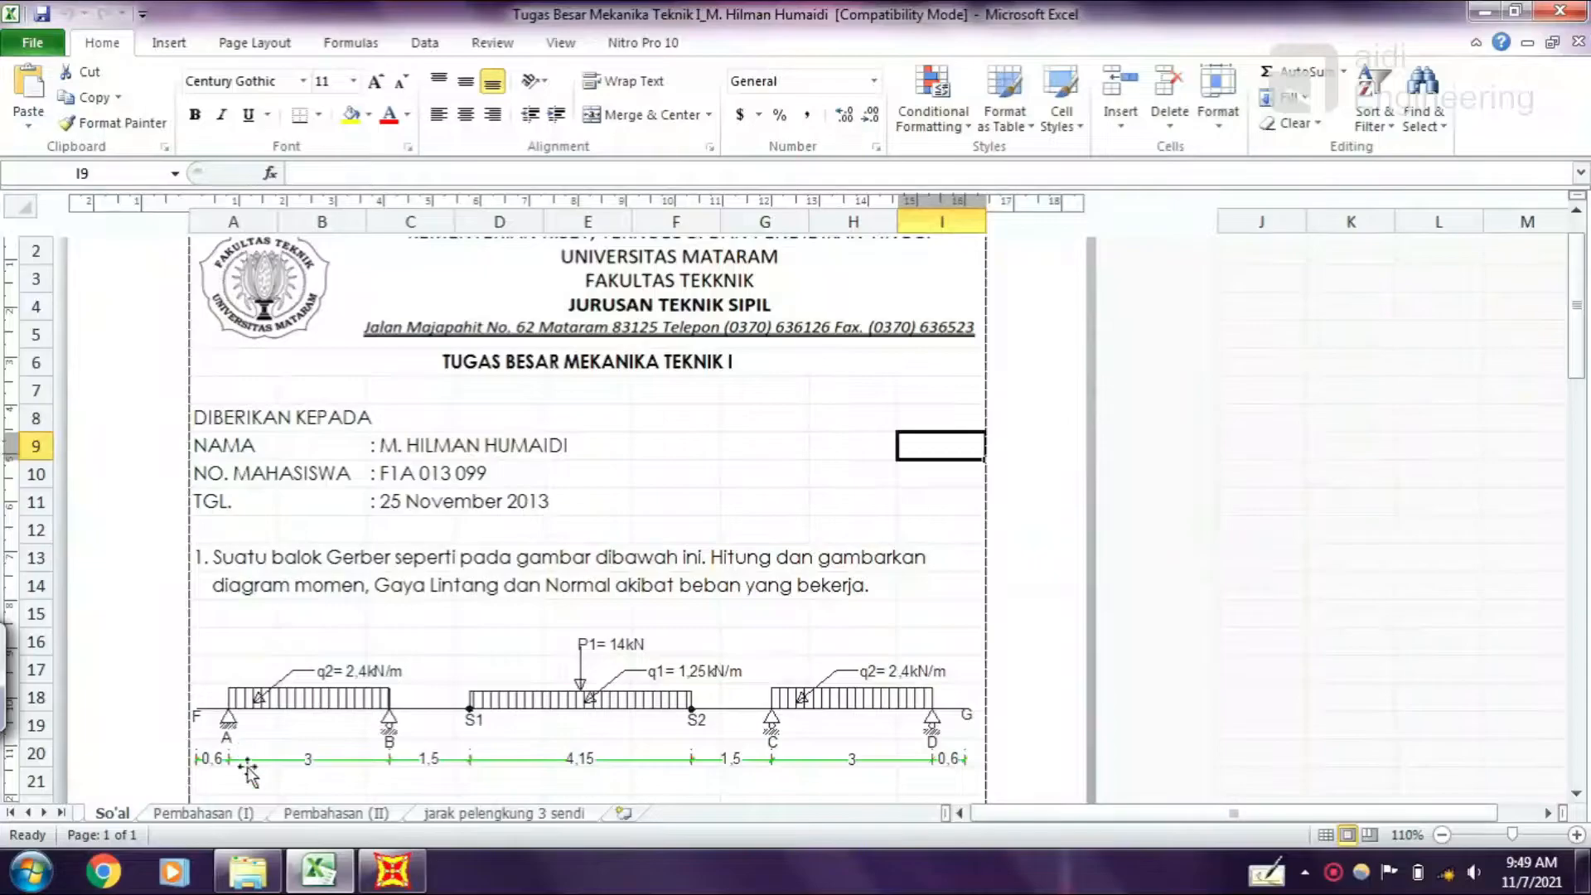
left_click(393, 883)
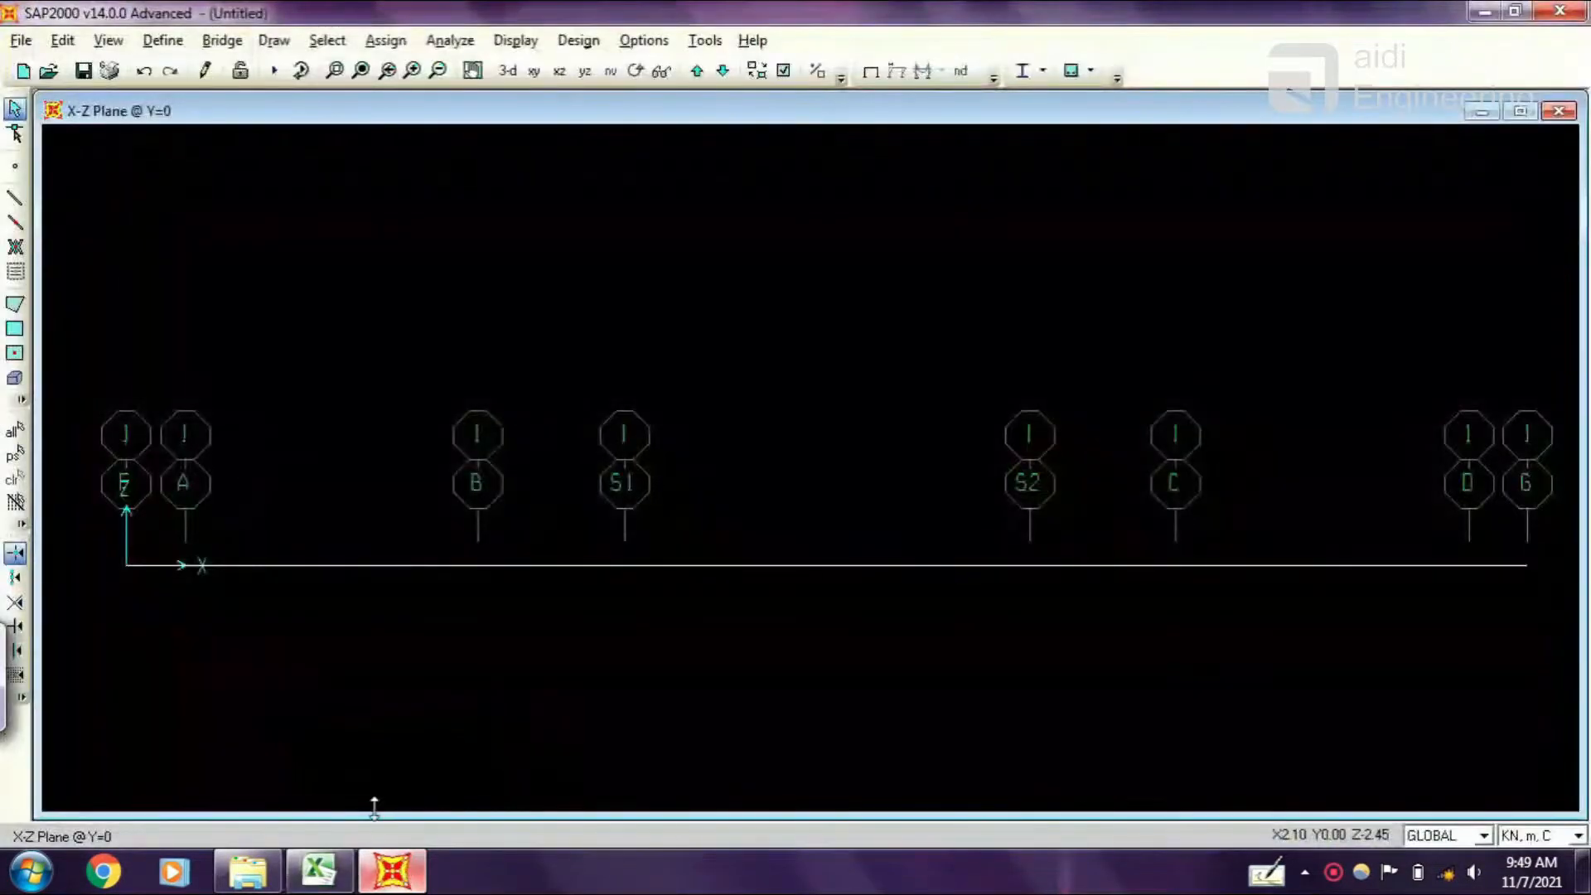
left_click(186, 565)
left_click(377, 40)
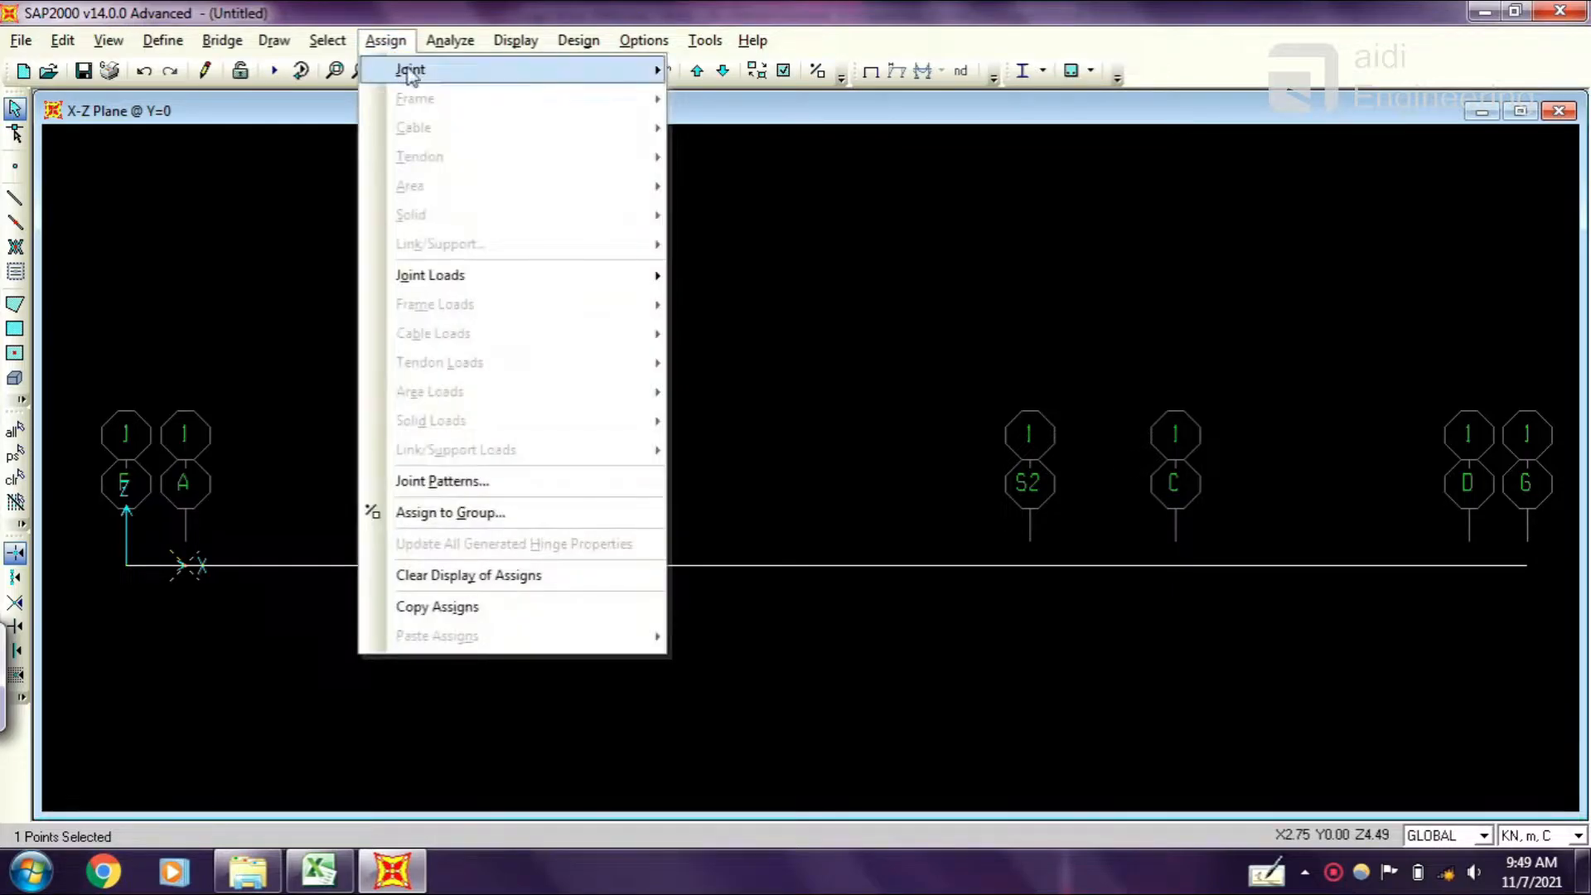
mouse_move(406, 69)
left_click(684, 68)
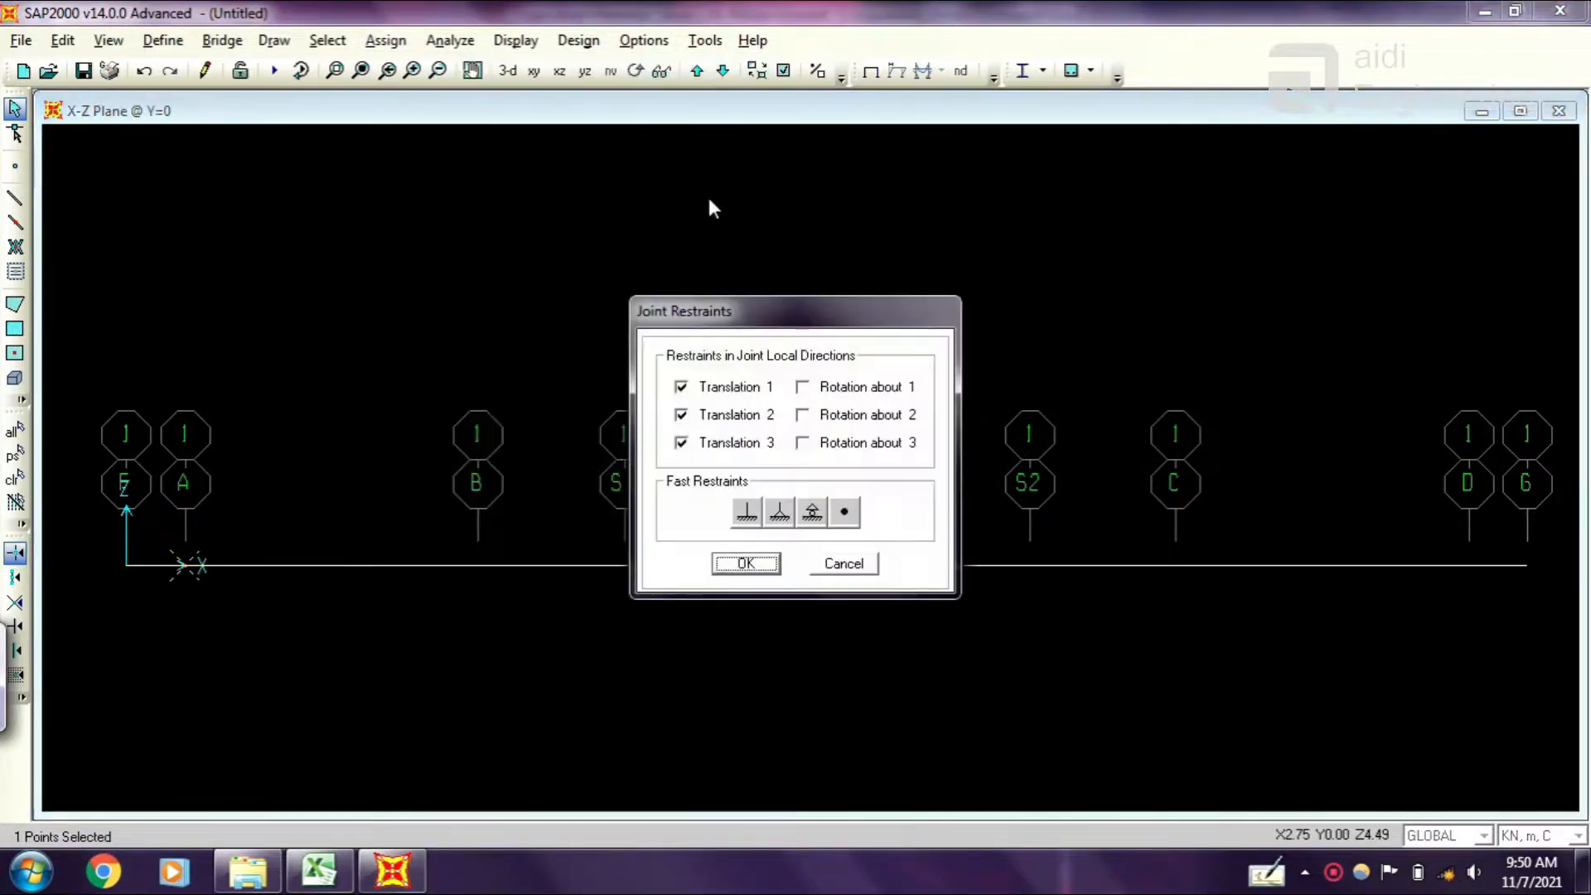
left_click(781, 515)
left_click(747, 564)
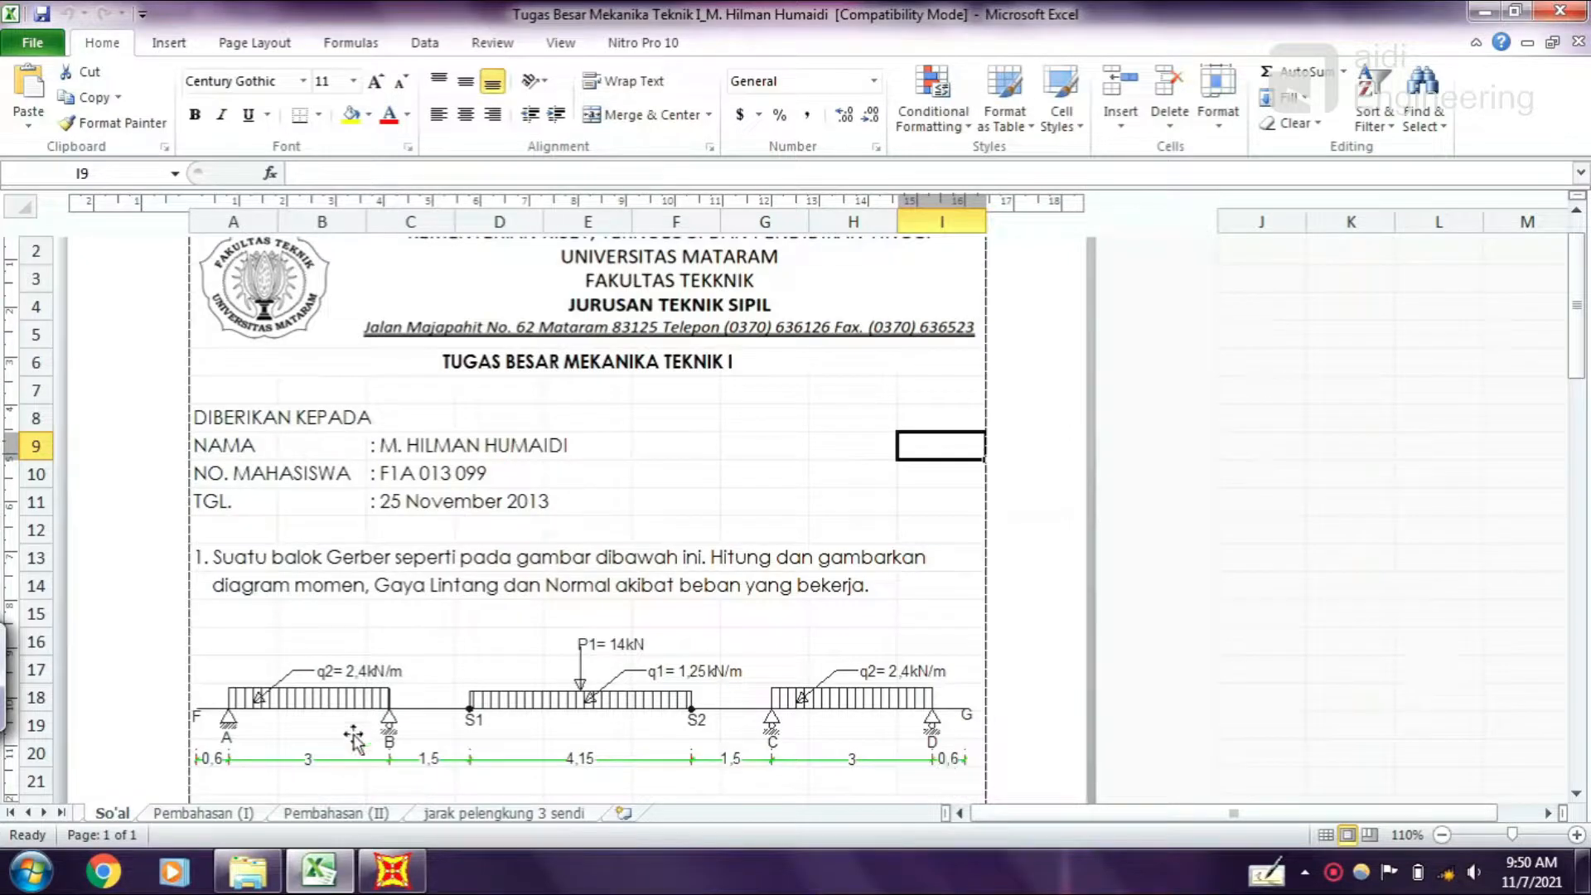
Assign roller restraints to the joints at B, C and D, following the supports in the Excel diagram.
left_click(392, 870)
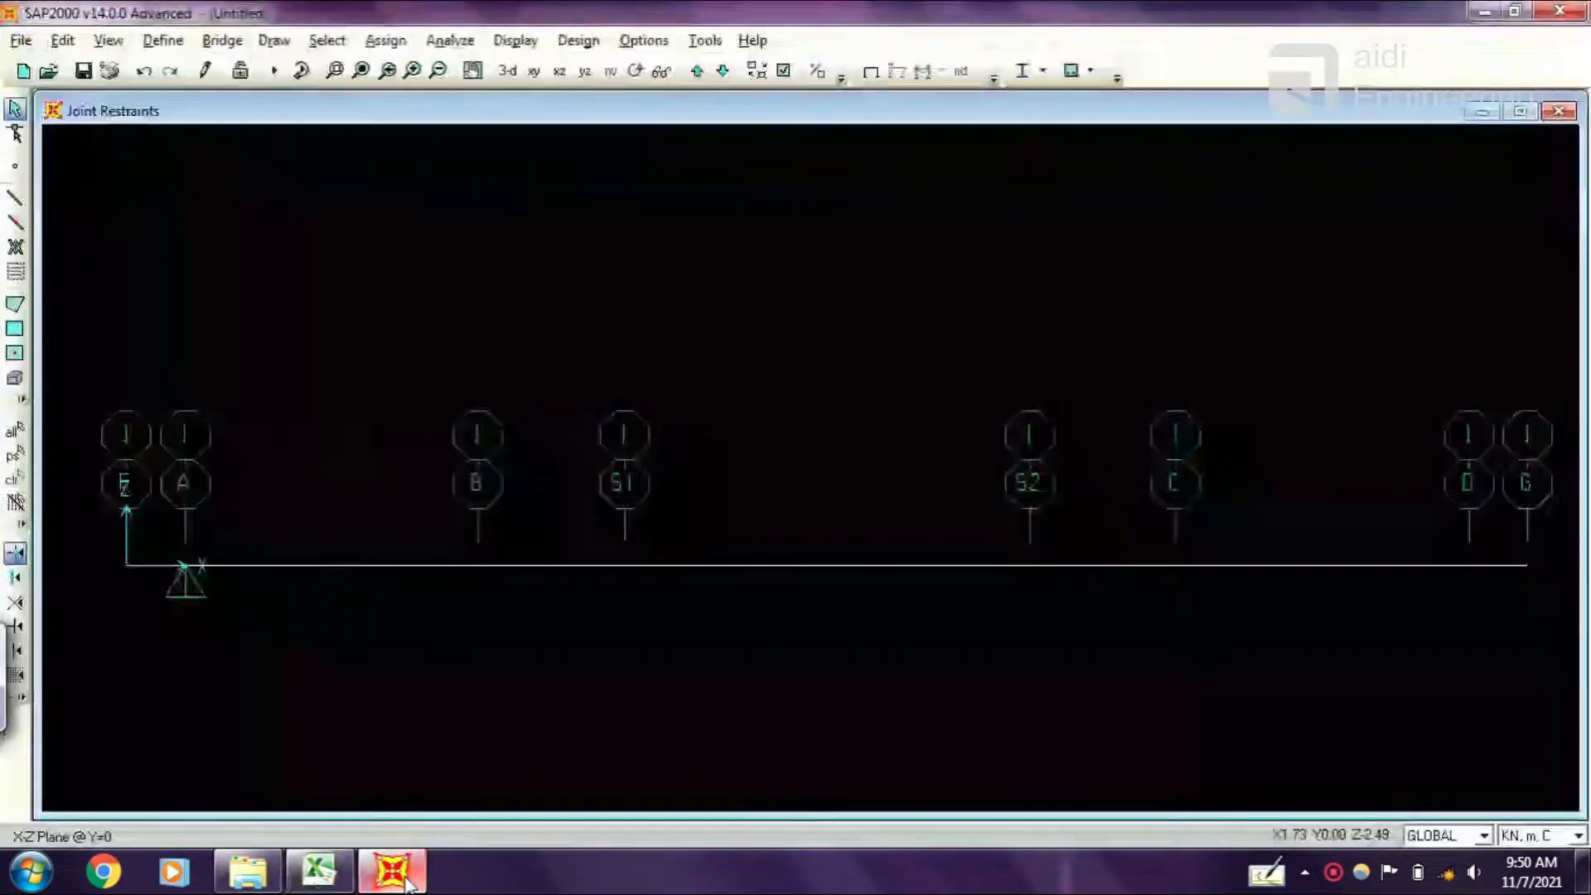
left_click_drag(421, 531, 535, 611)
left_click_drag(1220, 630, 1221, 631)
left_click_drag(1477, 615, 1428, 539)
left_click(385, 40)
mouse_move(410, 69)
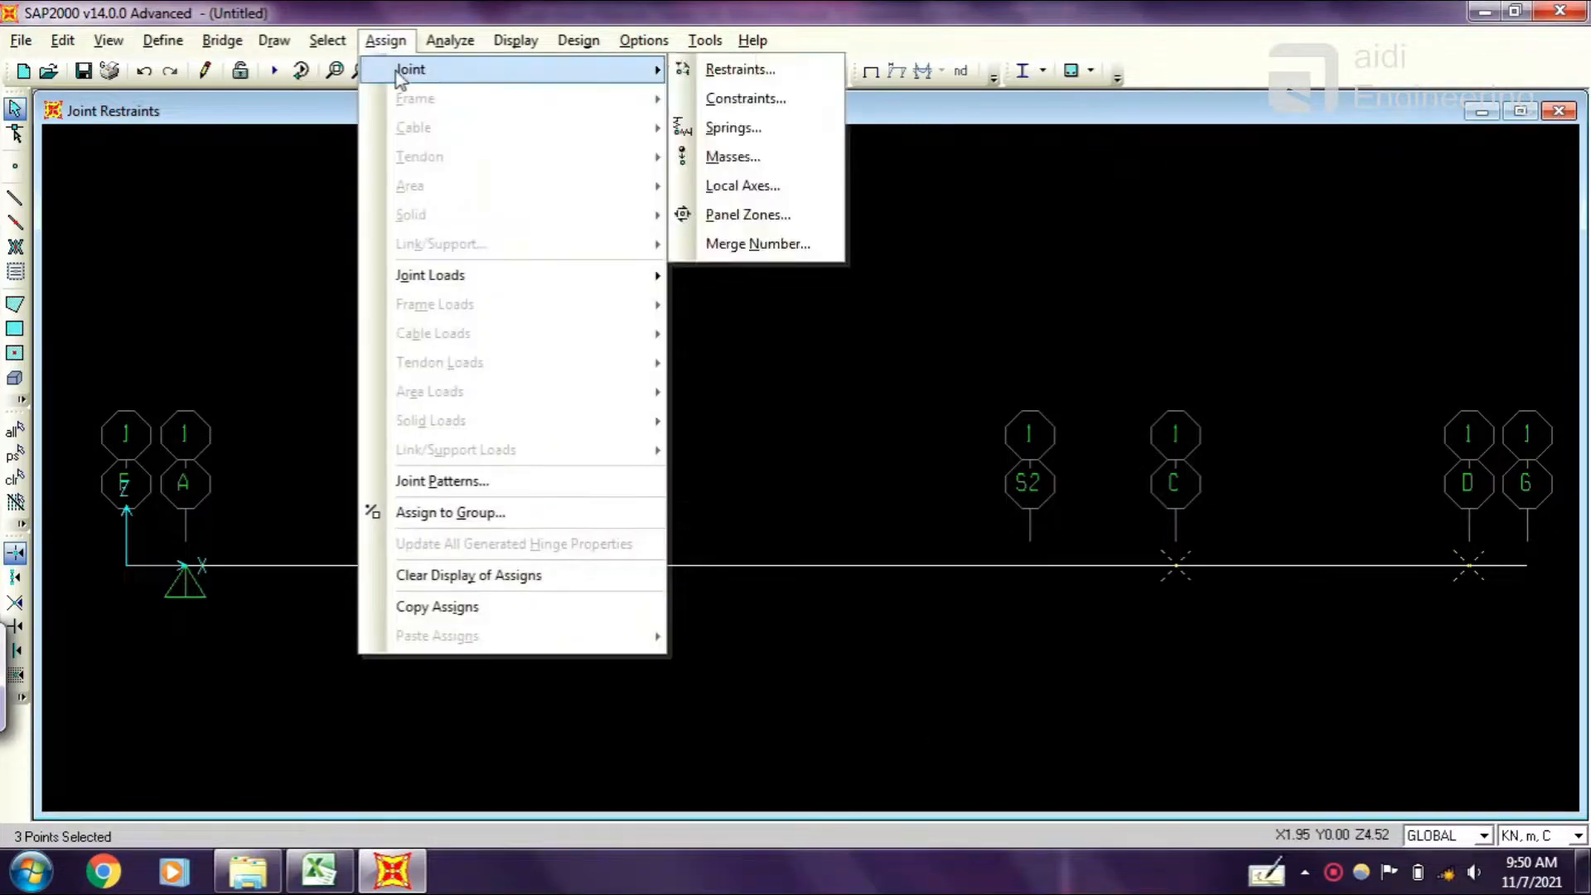
left_click(723, 75)
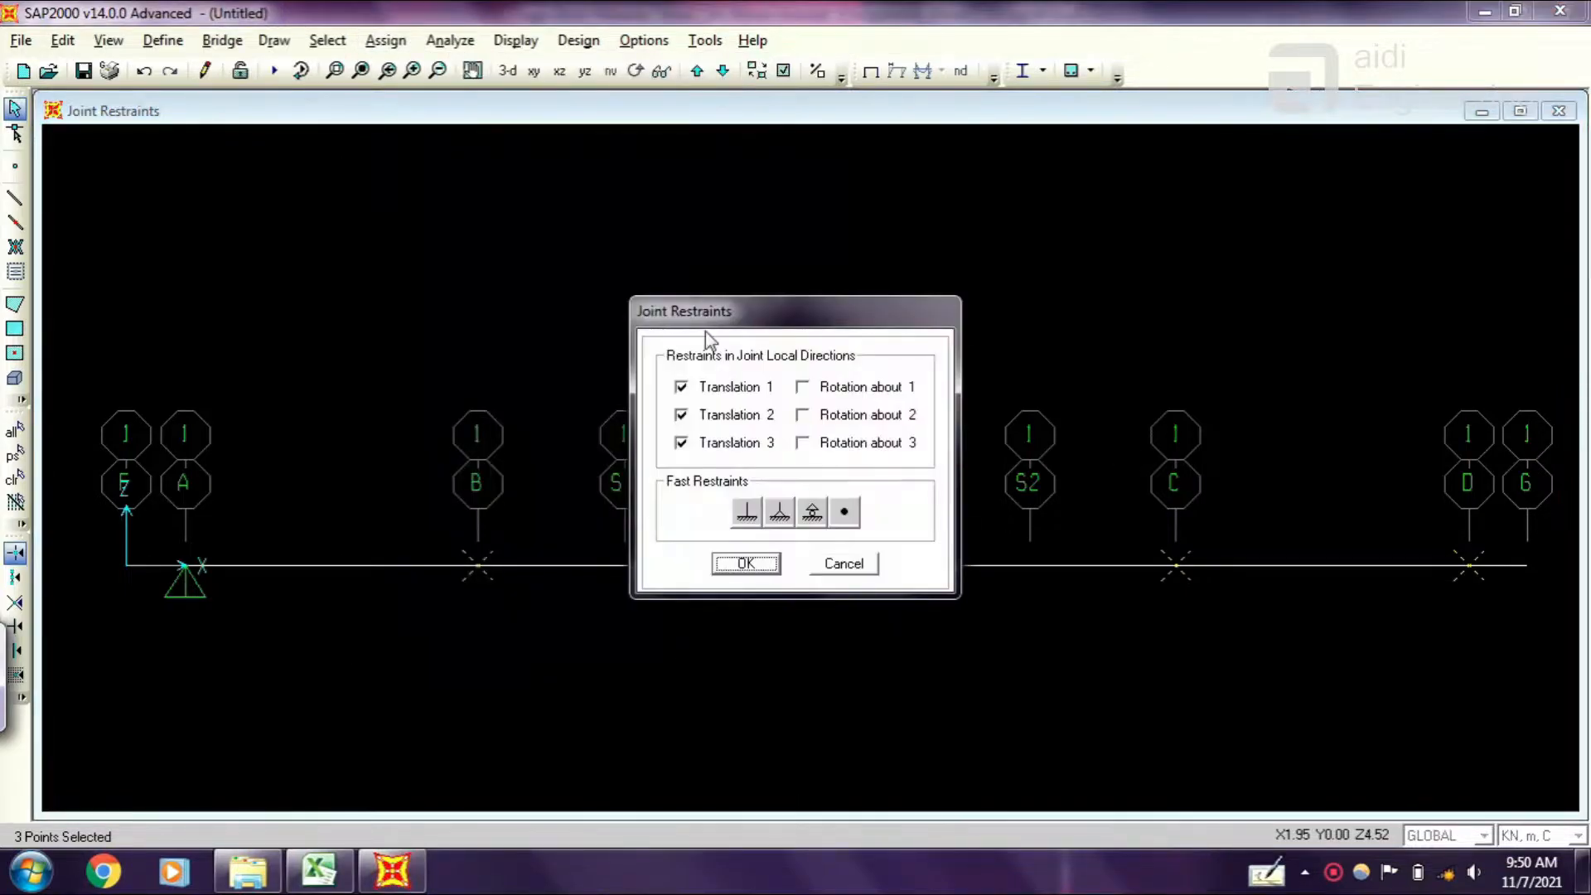
left_click(813, 514)
left_click(769, 566)
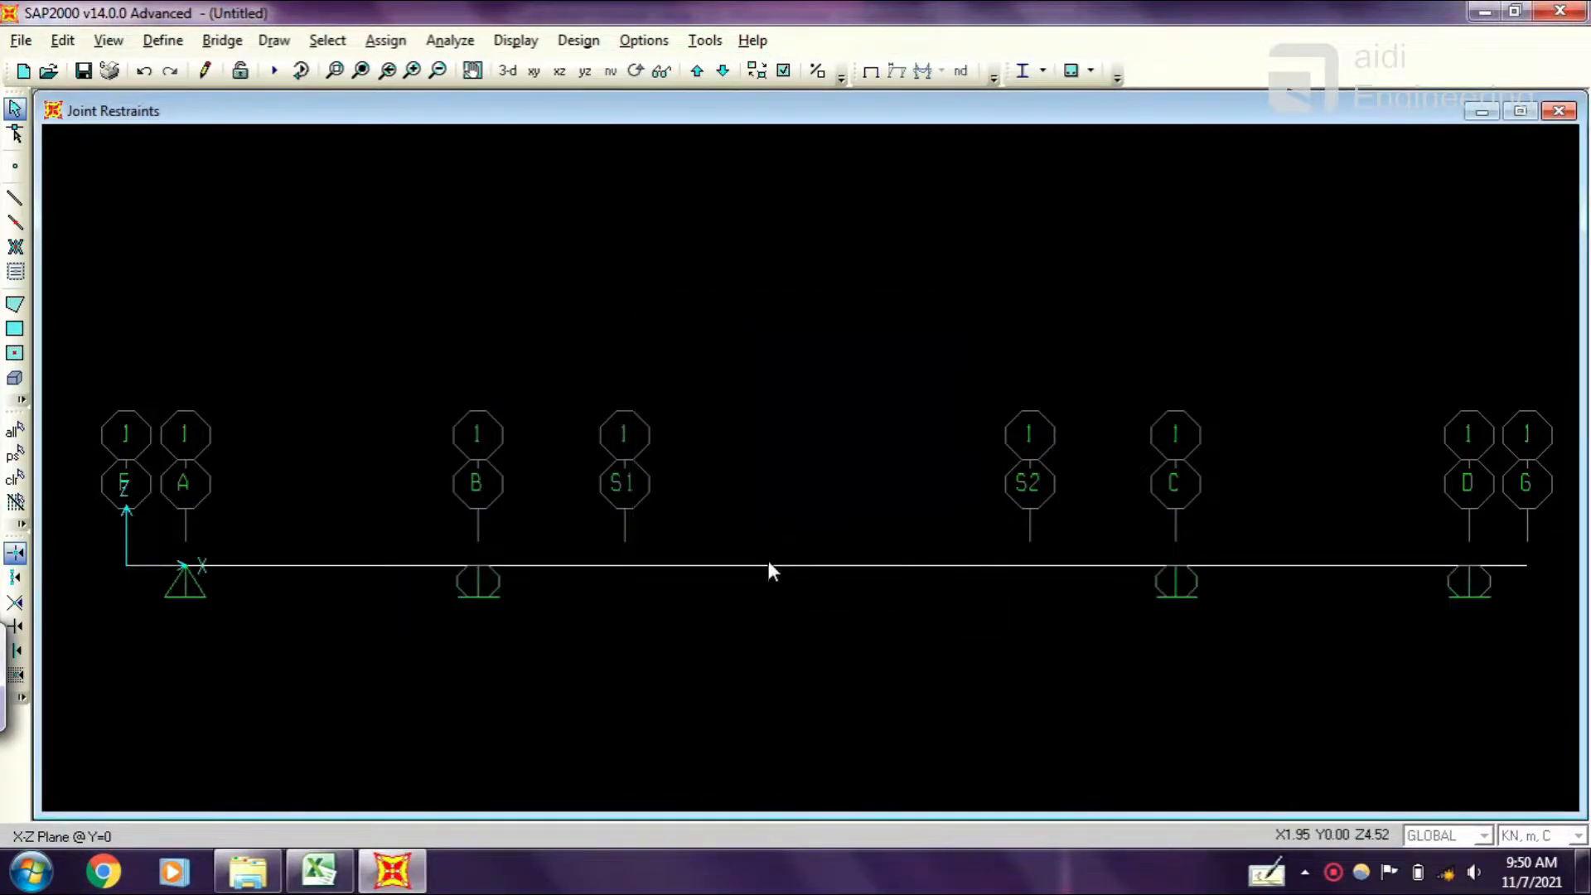
Release Moment 33 (Major) at the end of frame B–S1, following the hinge at S1 in the Excel diagram.
left_click(319, 870)
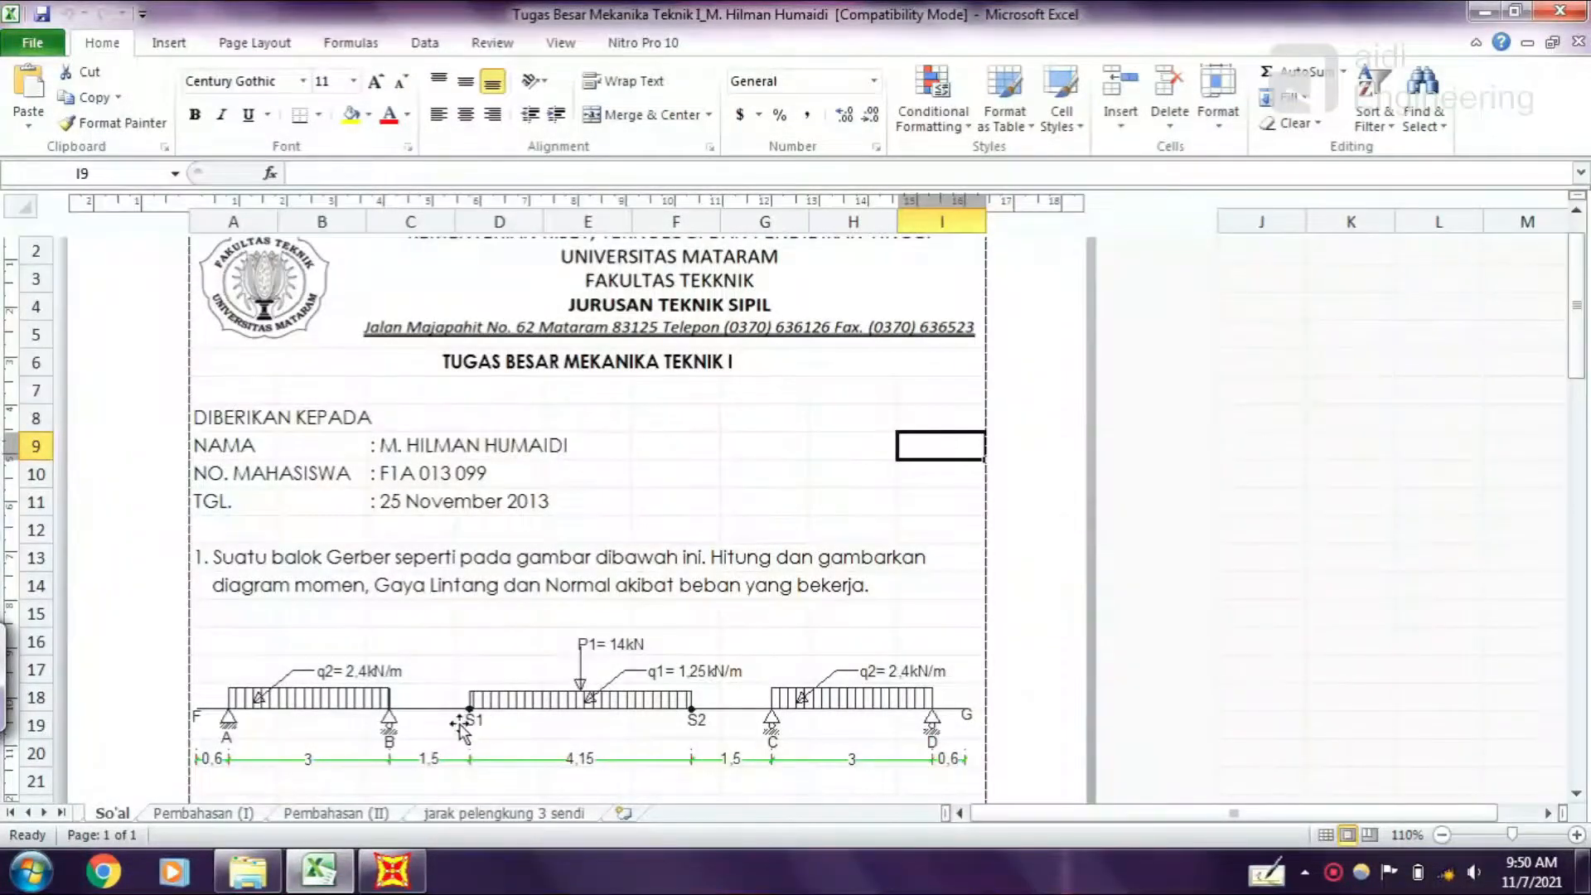
left_click(419, 884)
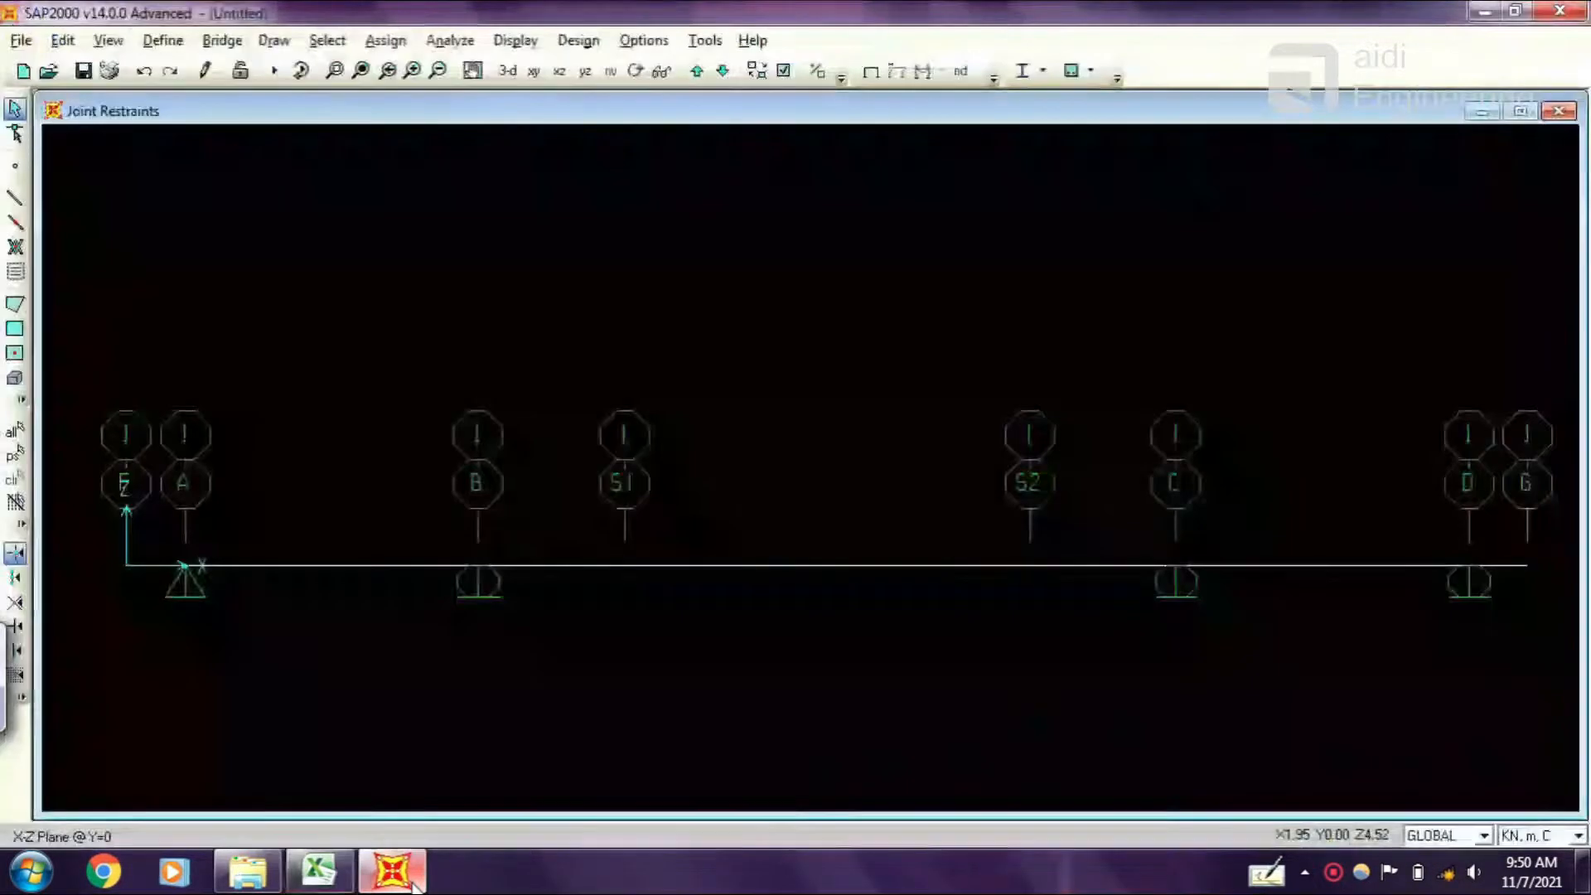
left_click(551, 565)
left_click(383, 42)
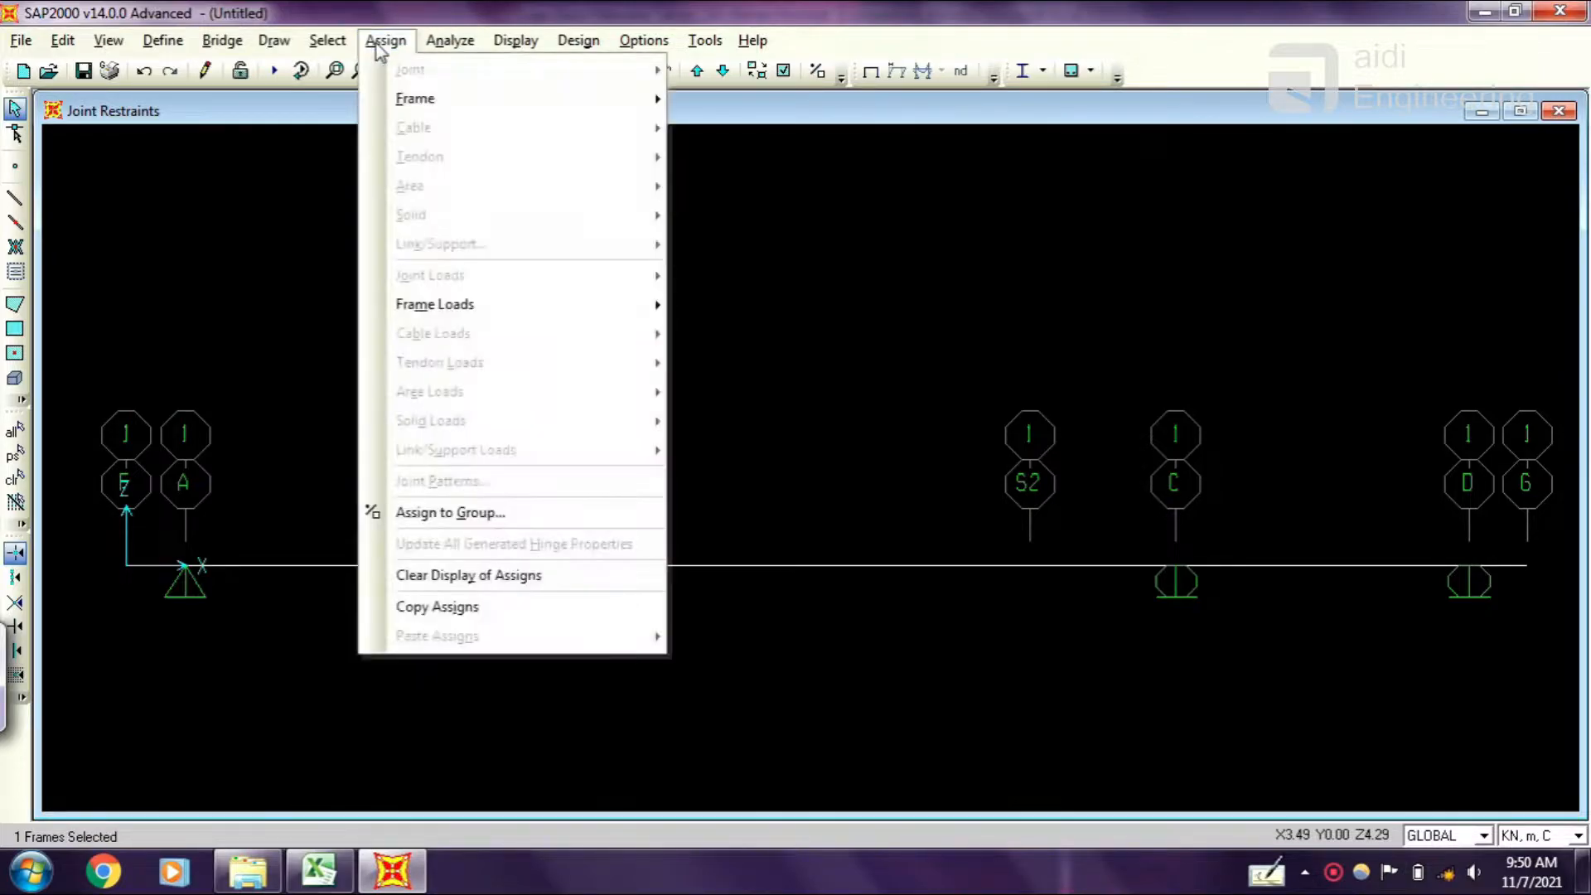
mouse_move(414, 98)
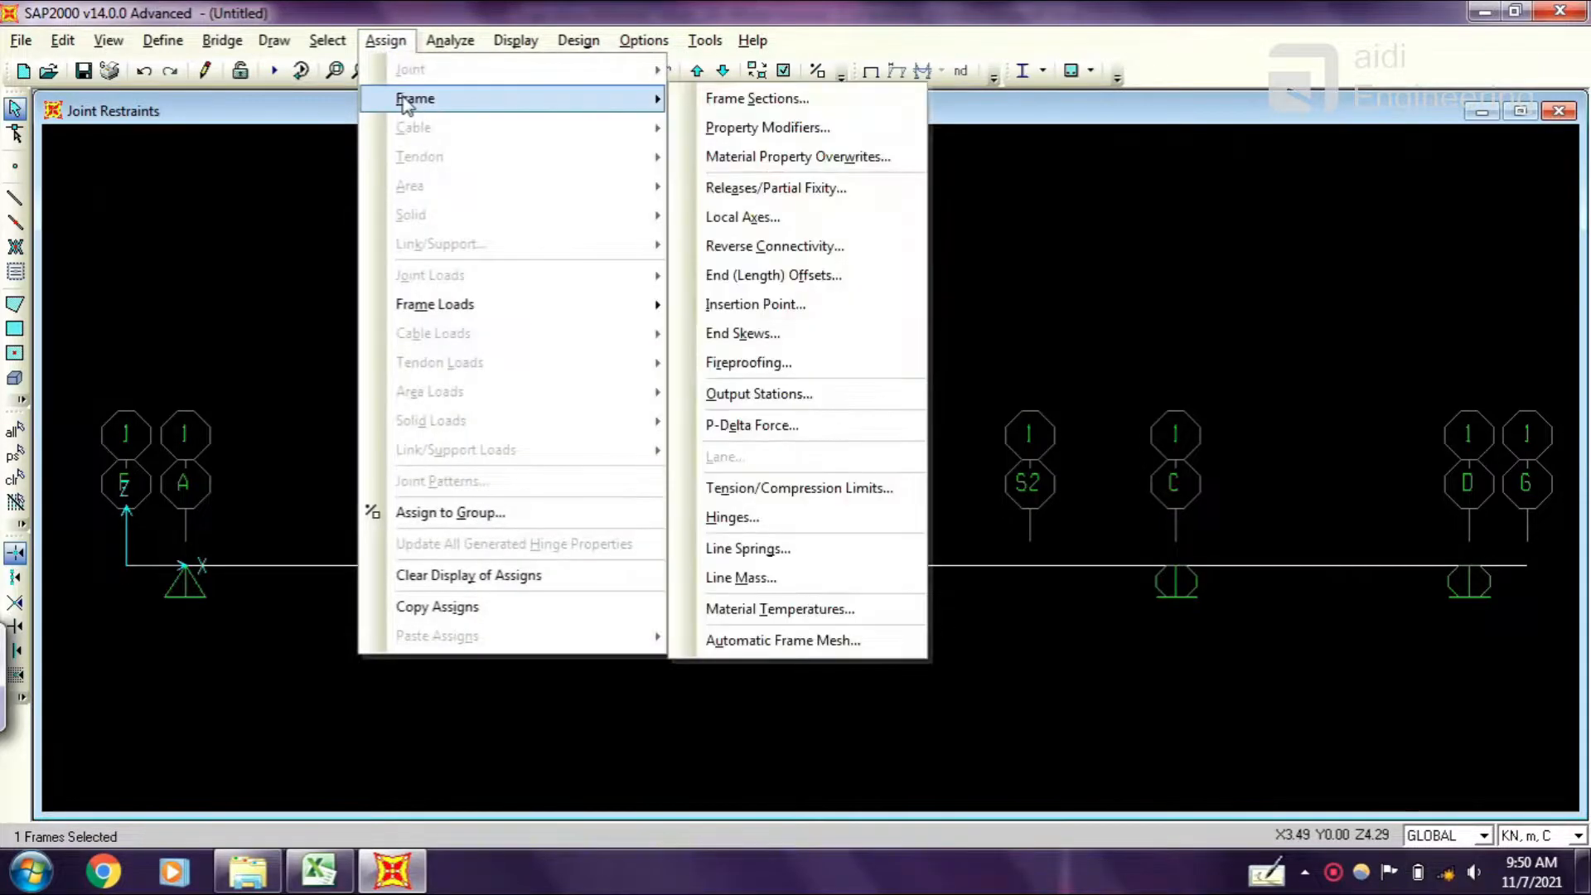
left_click(813, 190)
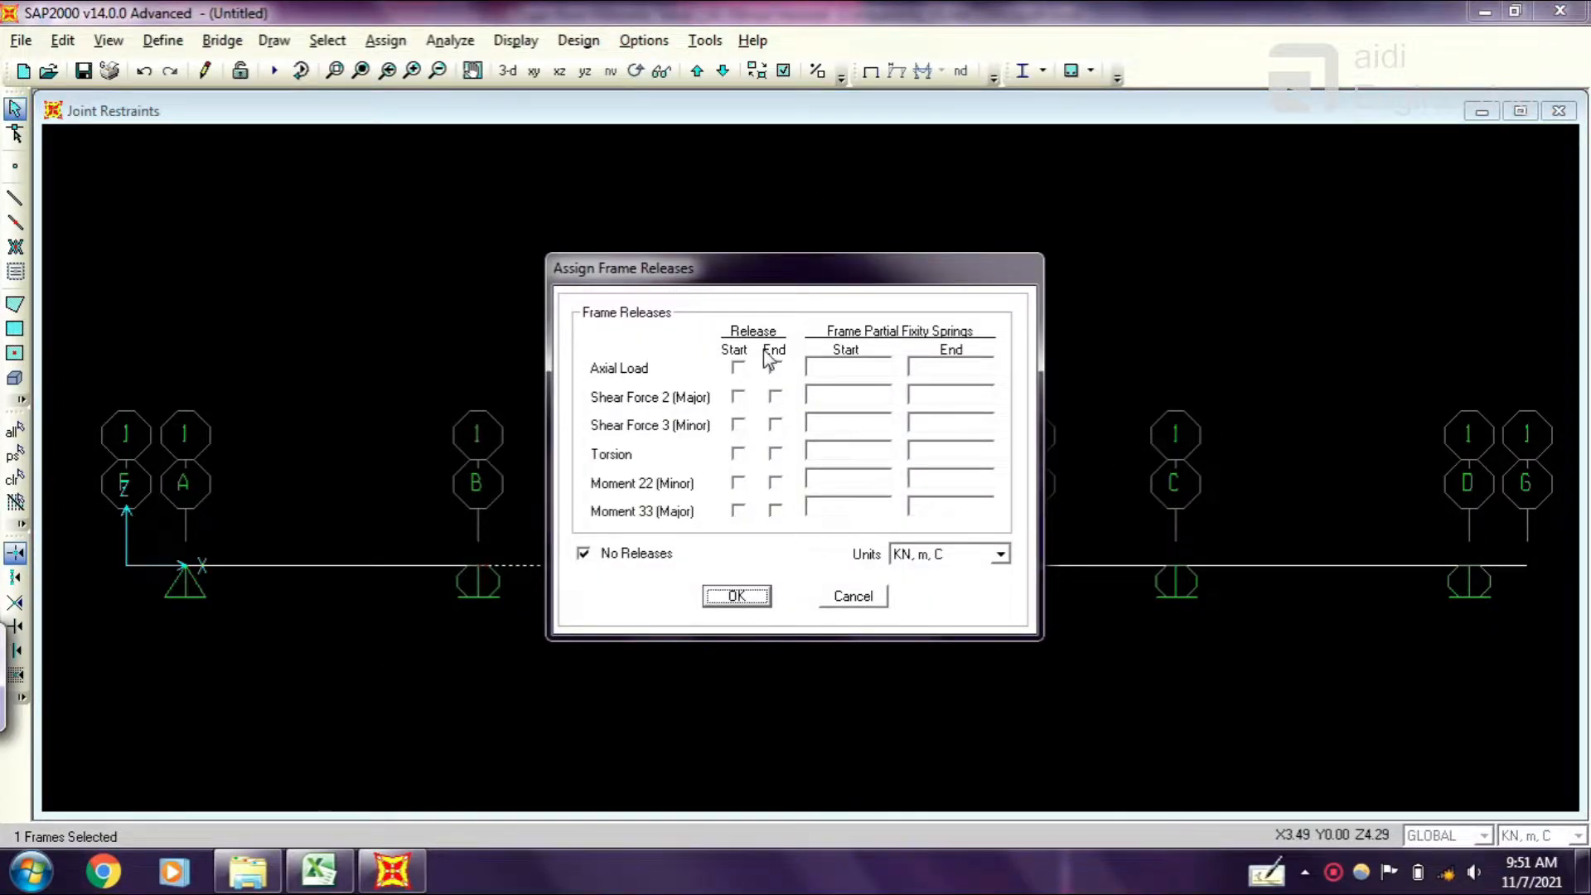
left_click(775, 510)
Set the end partial fixity spring of frame B–S1 to 1.5, using its span in Excel, and apply the release.
left_click(319, 870)
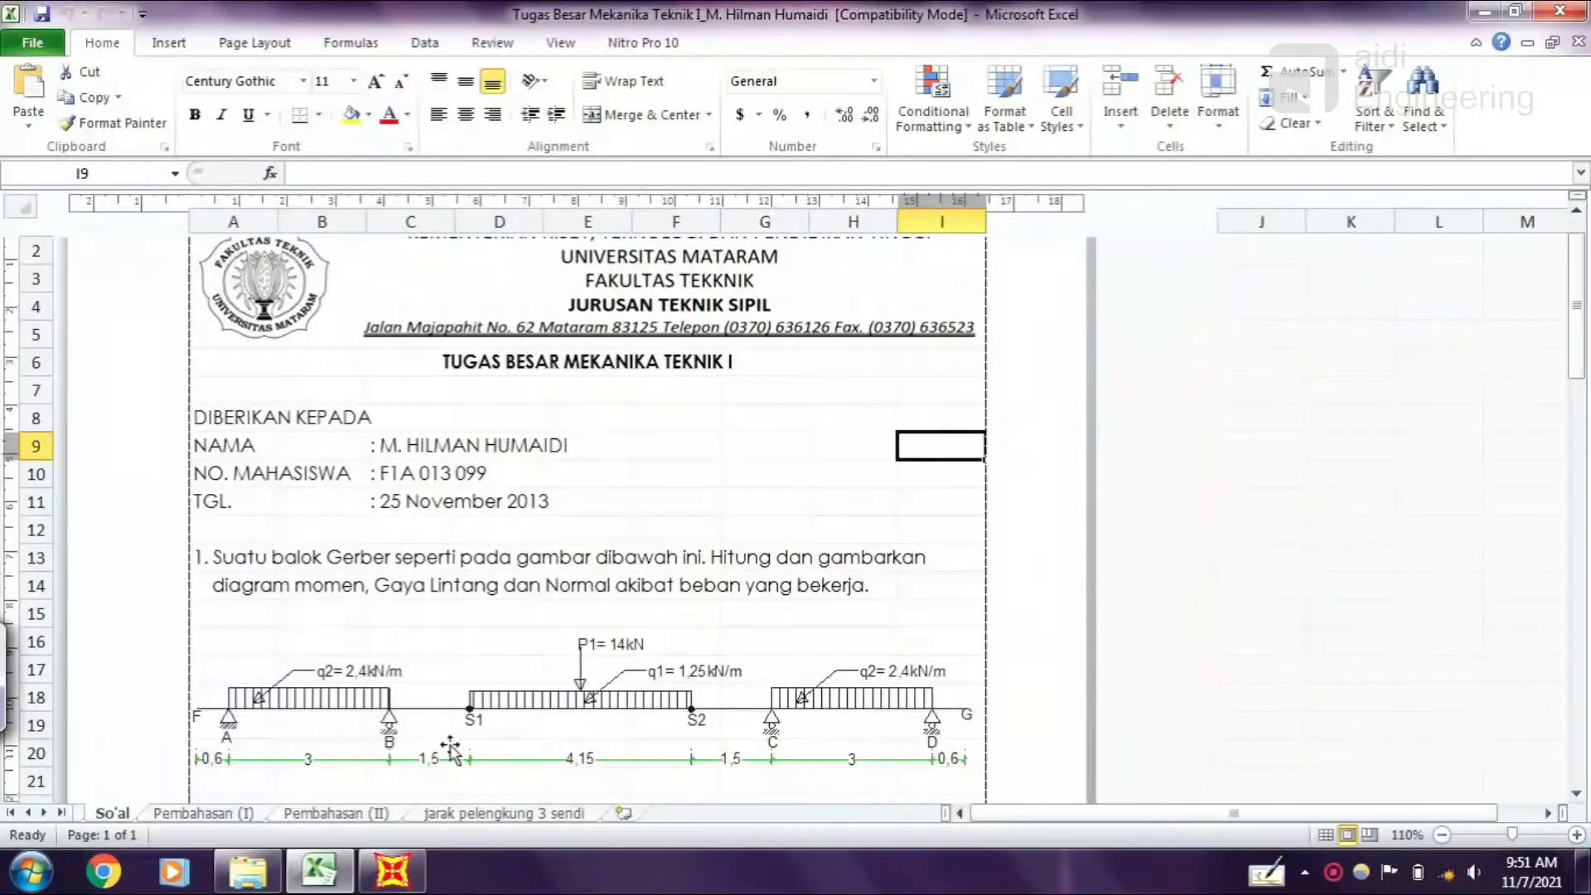
left_click(392, 870)
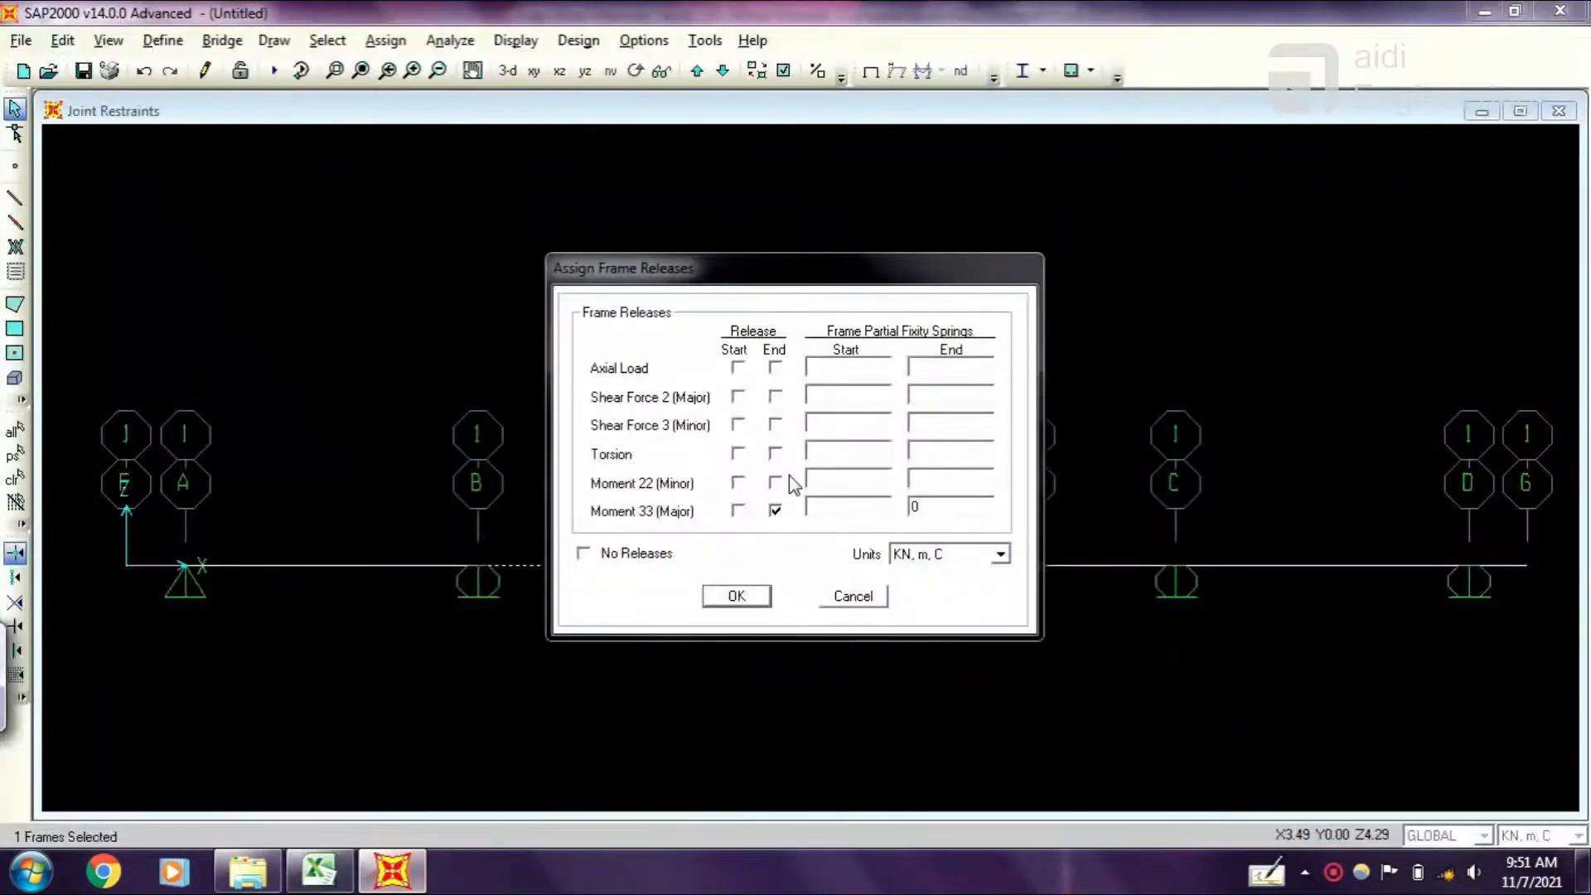
left_click(18, 680)
left_click(555, 659)
left_click(1146, 602)
type(".5")
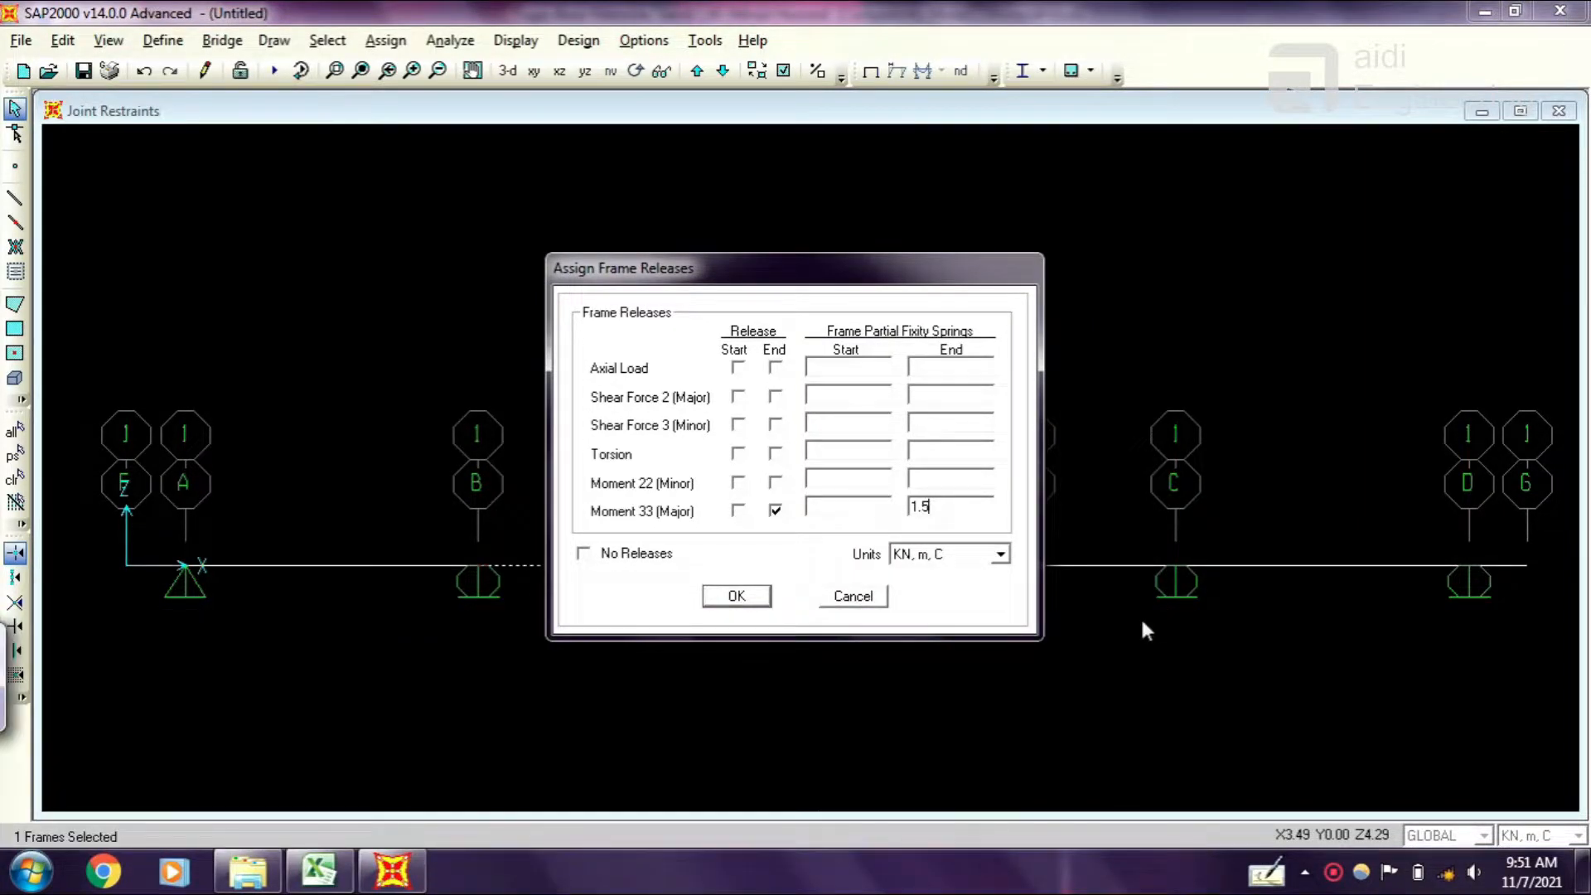
left_click(737, 595)
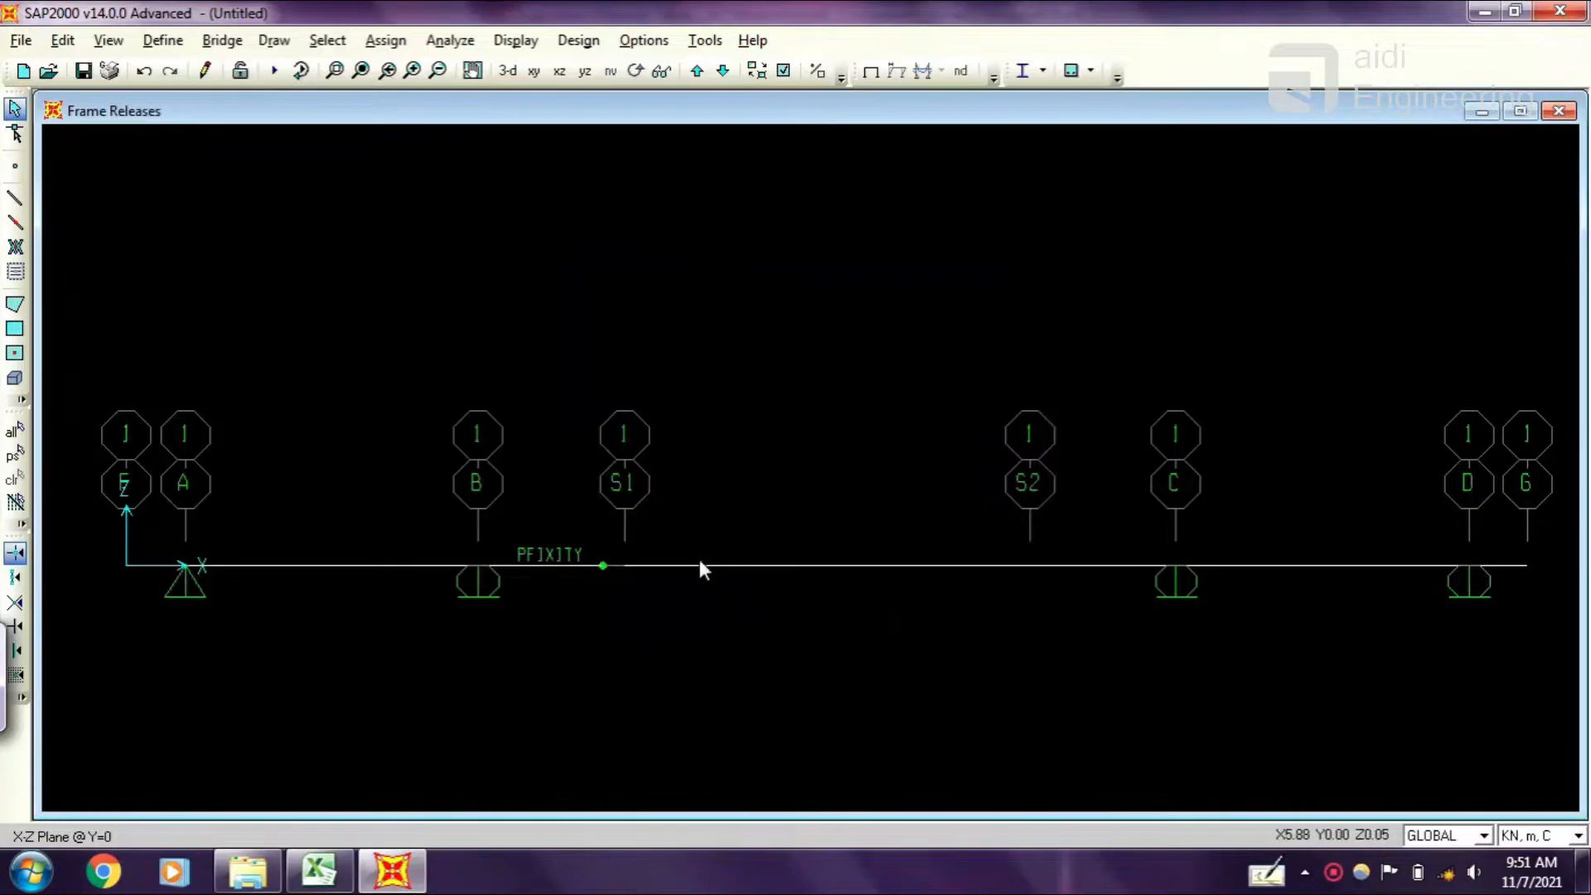
Release Moment 33 (Major) at both the start and end of frame S1–S2, with a start partial fixity of 0.
left_click(870, 565)
left_click(385, 40)
mouse_move(407, 100)
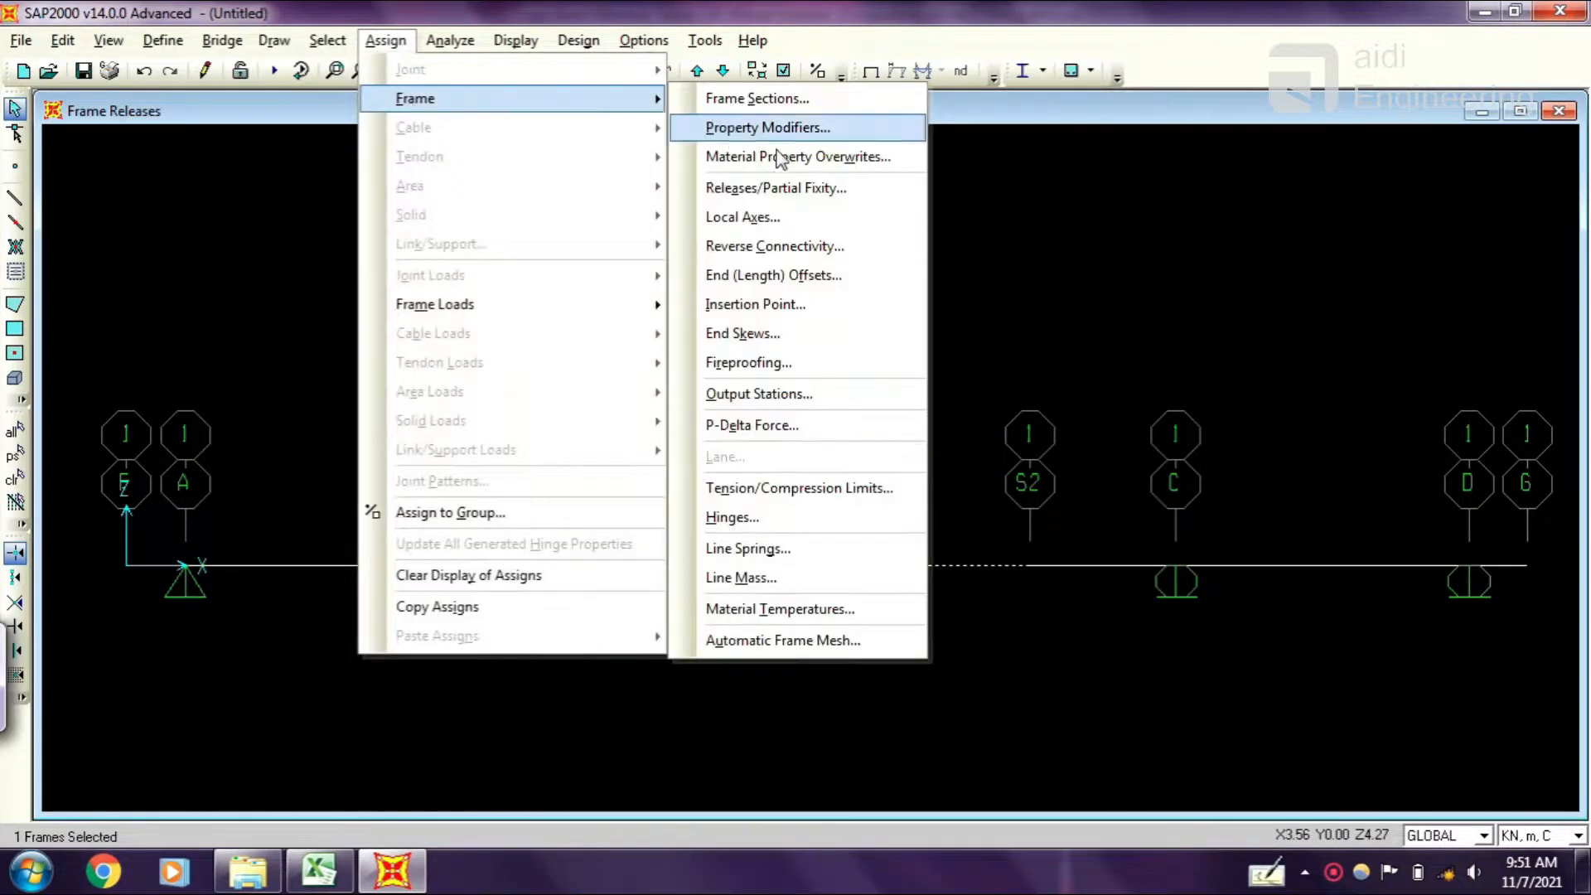
left_click(800, 197)
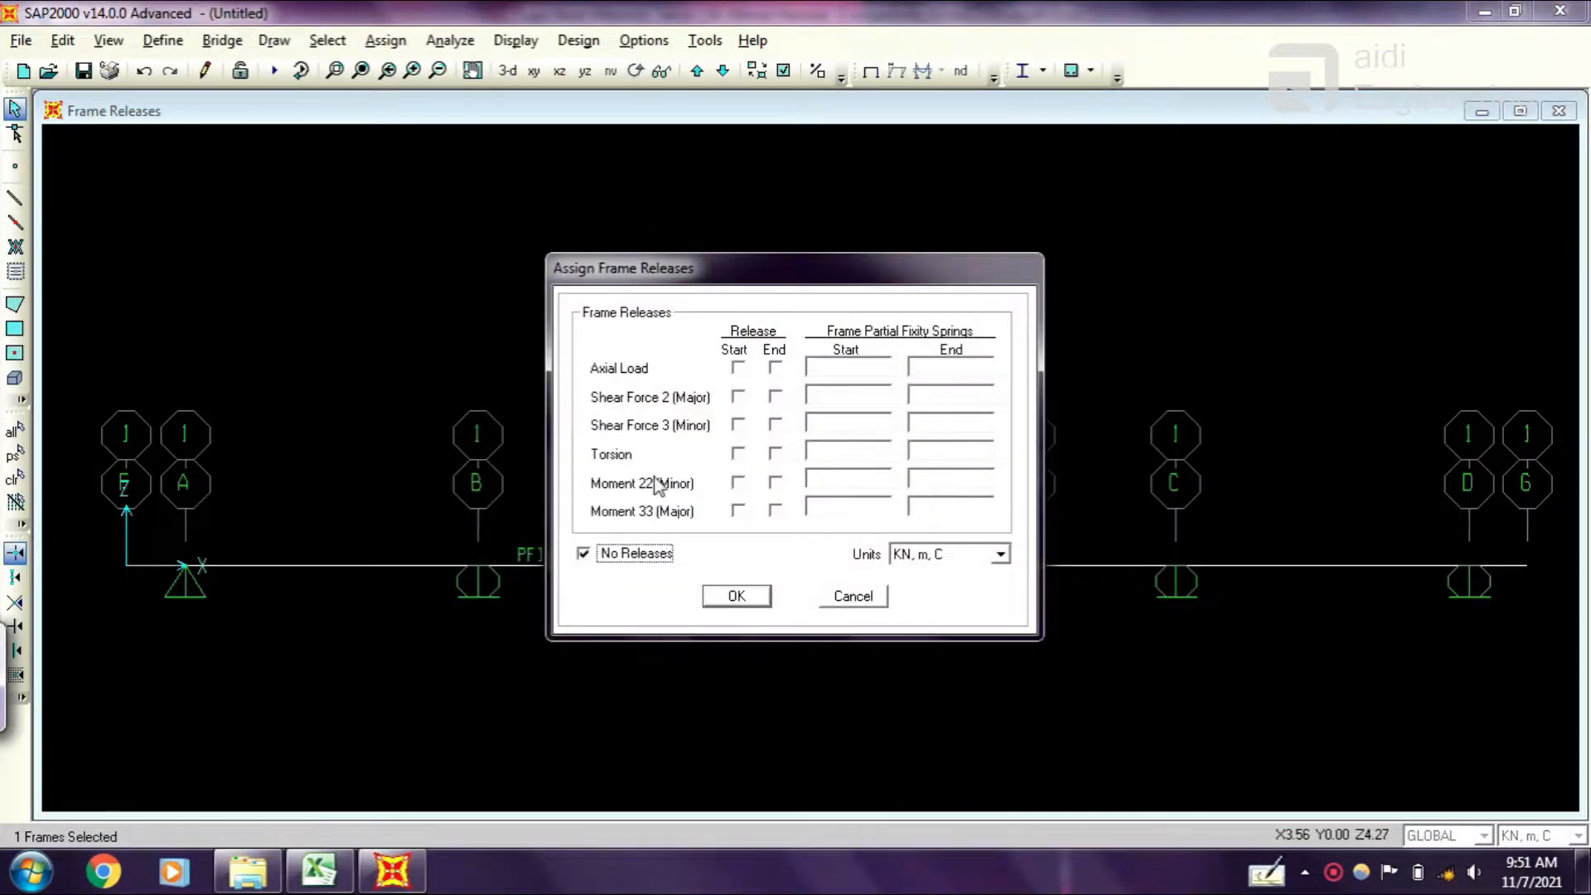
left_click(738, 510)
left_click(775, 511)
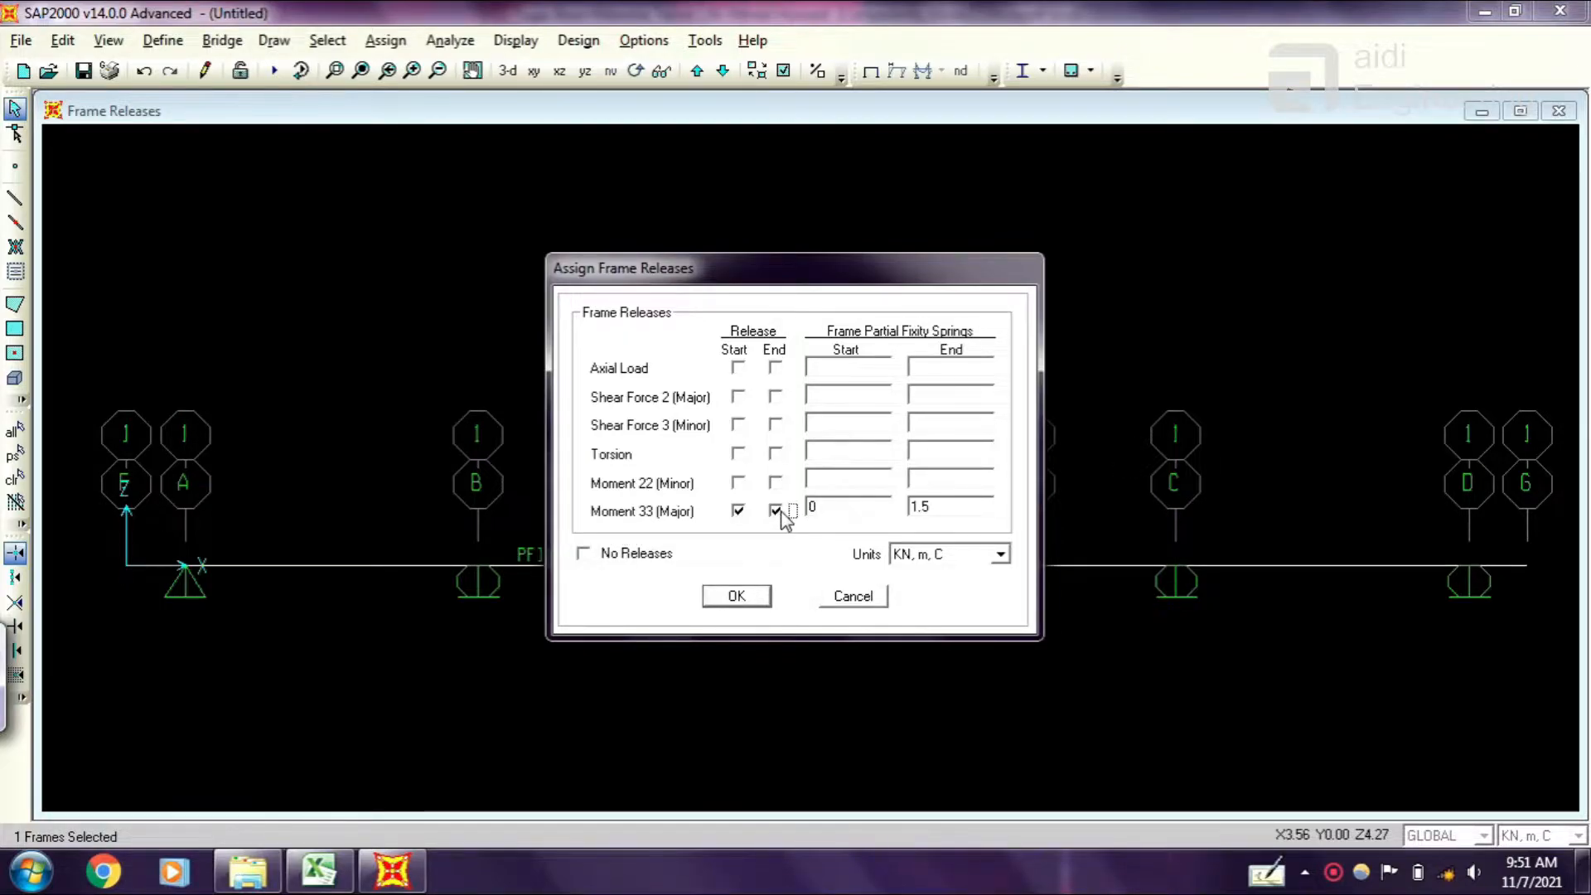
double_click(817, 511)
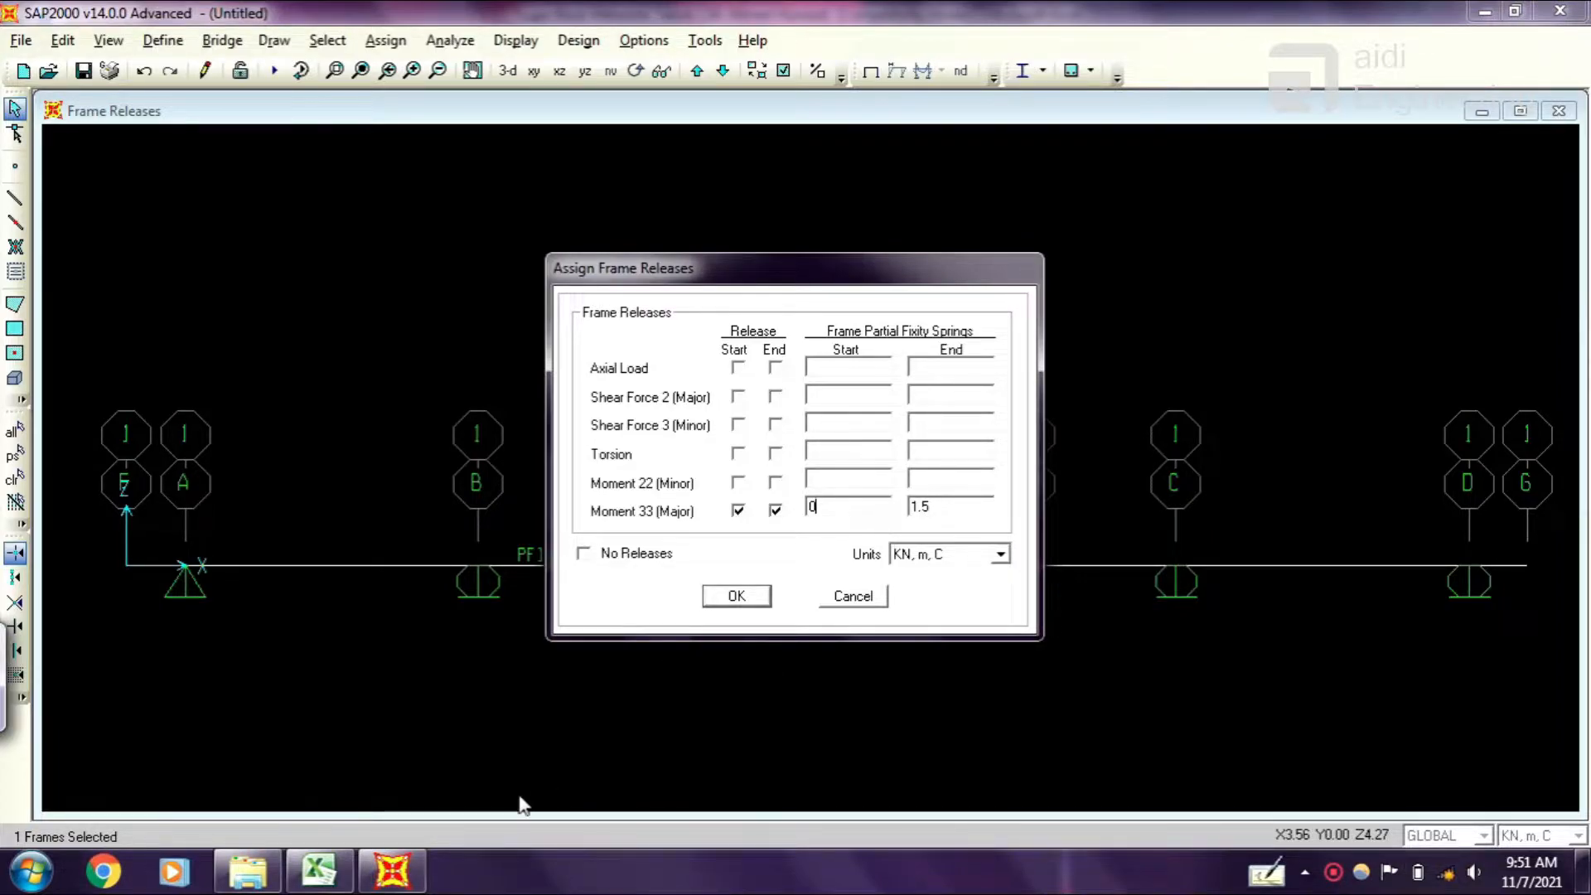
Set the end partial fixity spring of frame S1–S2 to 4.15, using its span in Excel, and apply the releases.
left_click(318, 870)
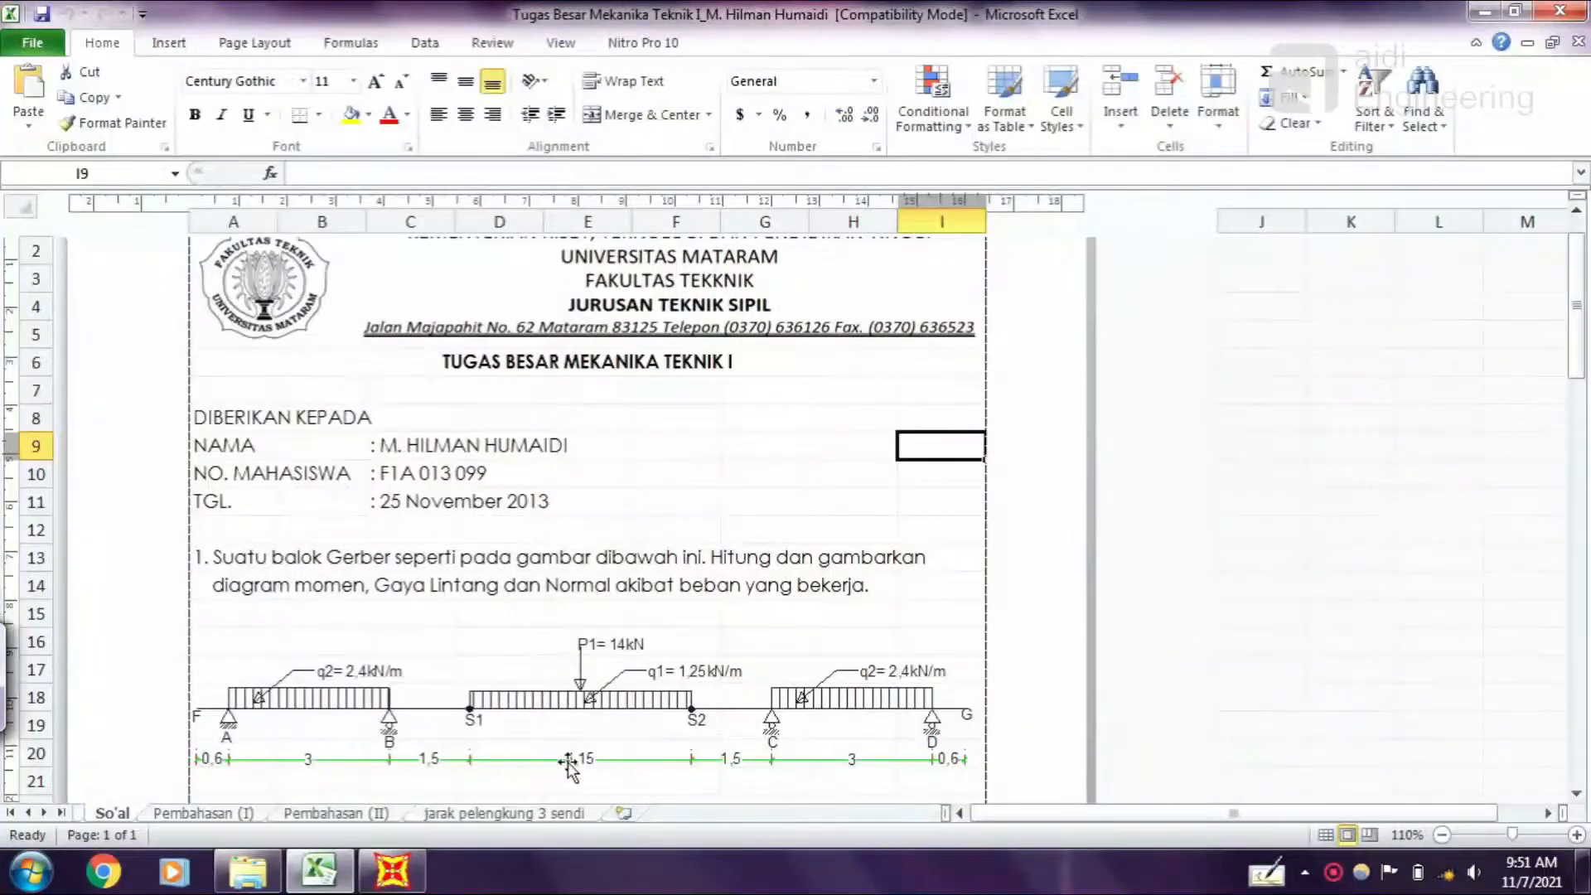
left_click(392, 870)
left_click(948, 508)
key("BackSpace")
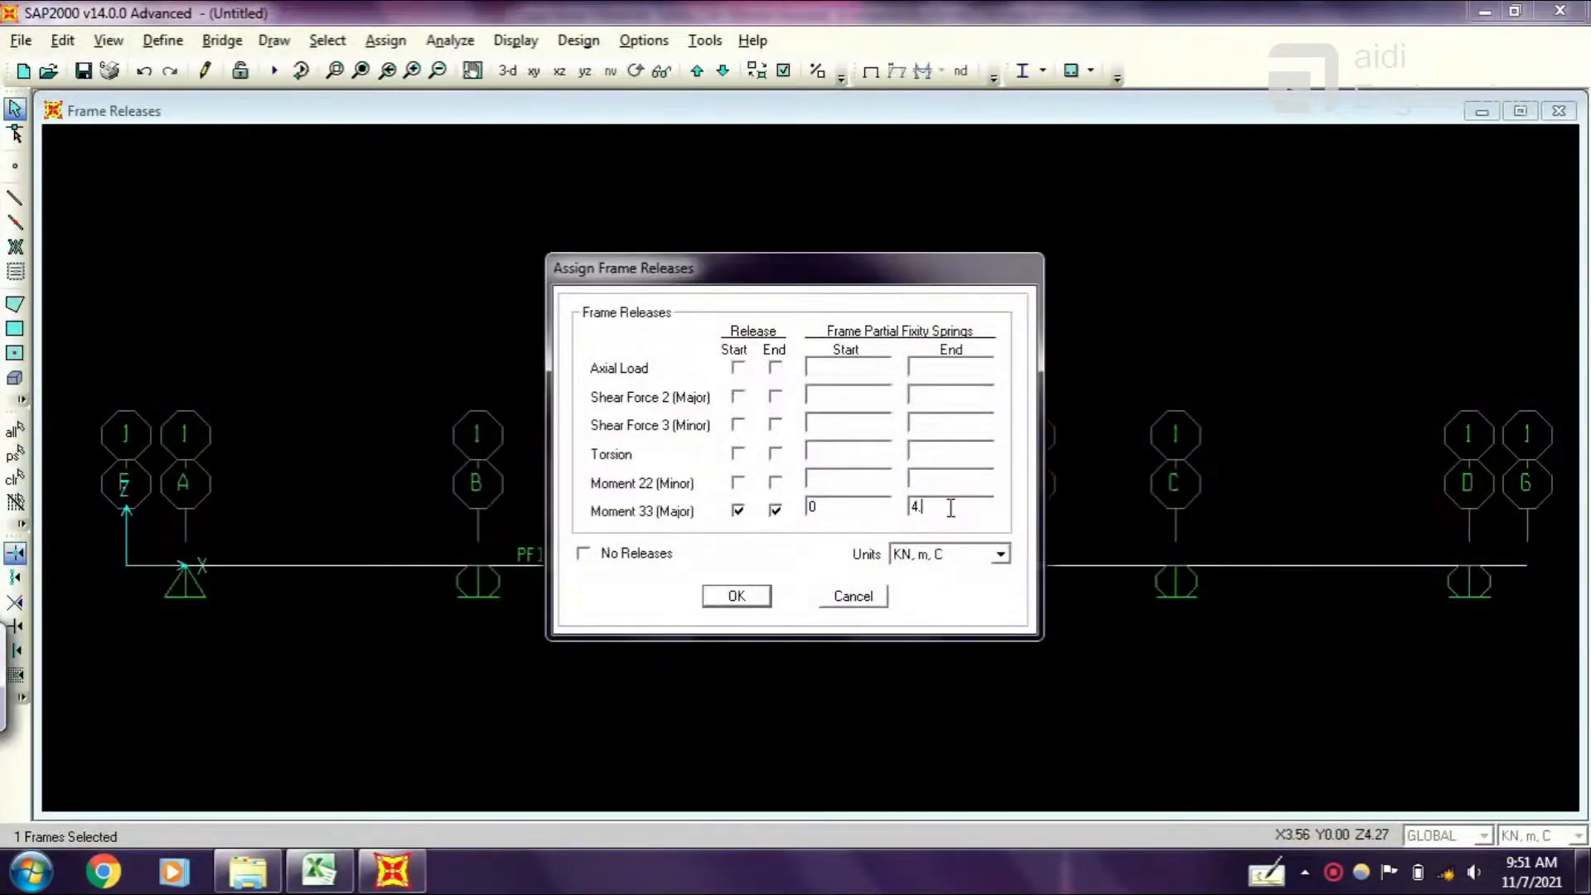
left_click(3, 693)
left_click(549, 667)
left_click(1133, 620)
type("5")
left_click(737, 597)
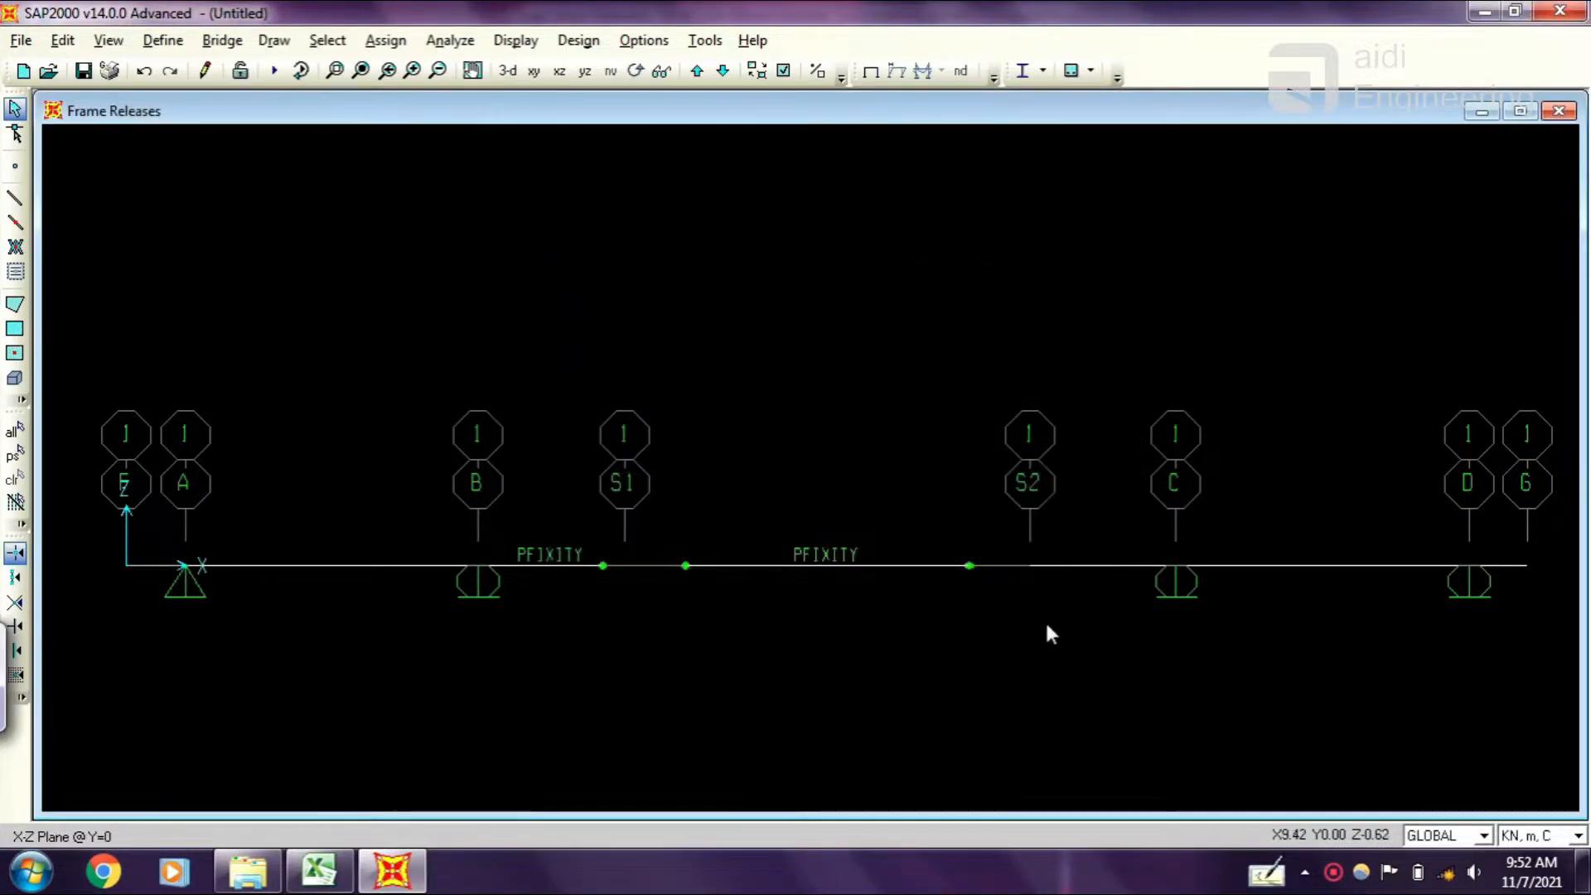
Clear the preset releases for frame S2–C and release only Moment 33 (Major) at its start.
left_click(1112, 566)
left_click(386, 40)
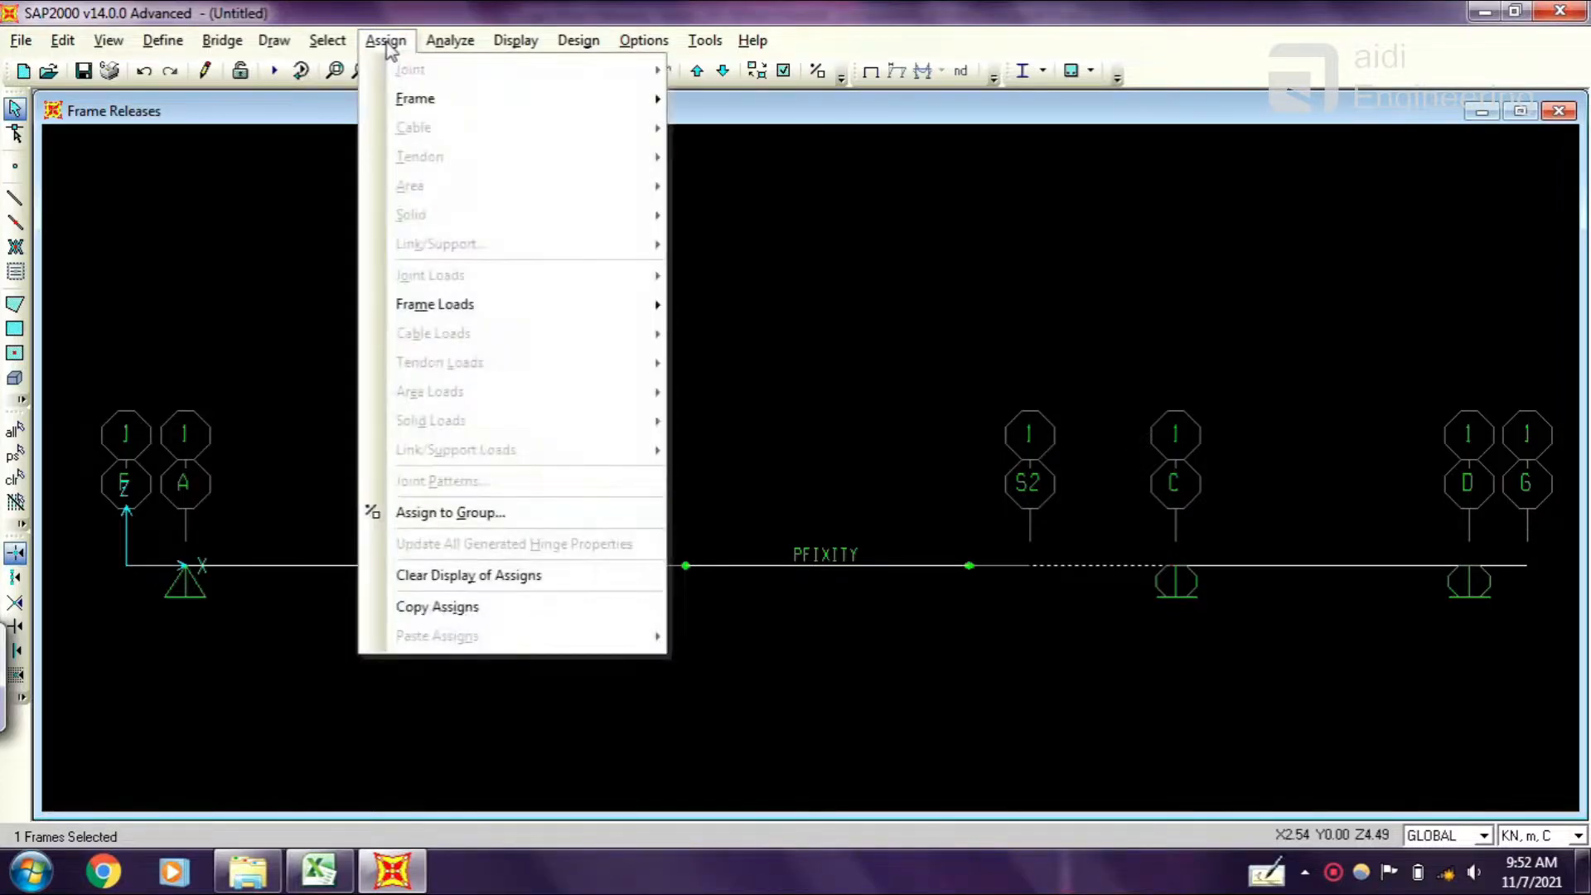
mouse_move(429, 101)
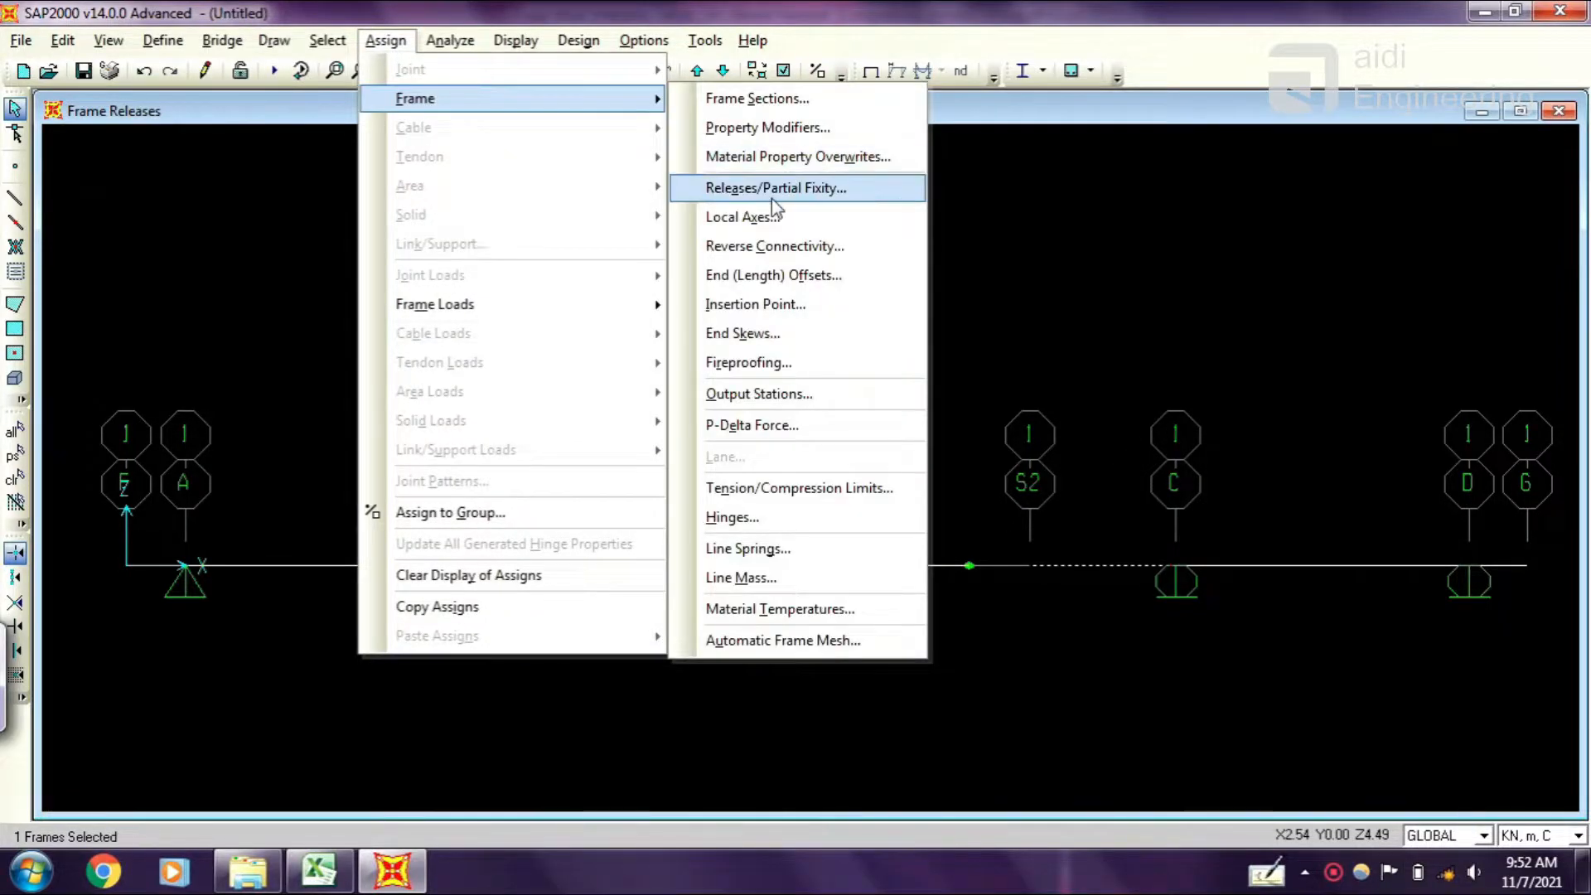
left_click(770, 197)
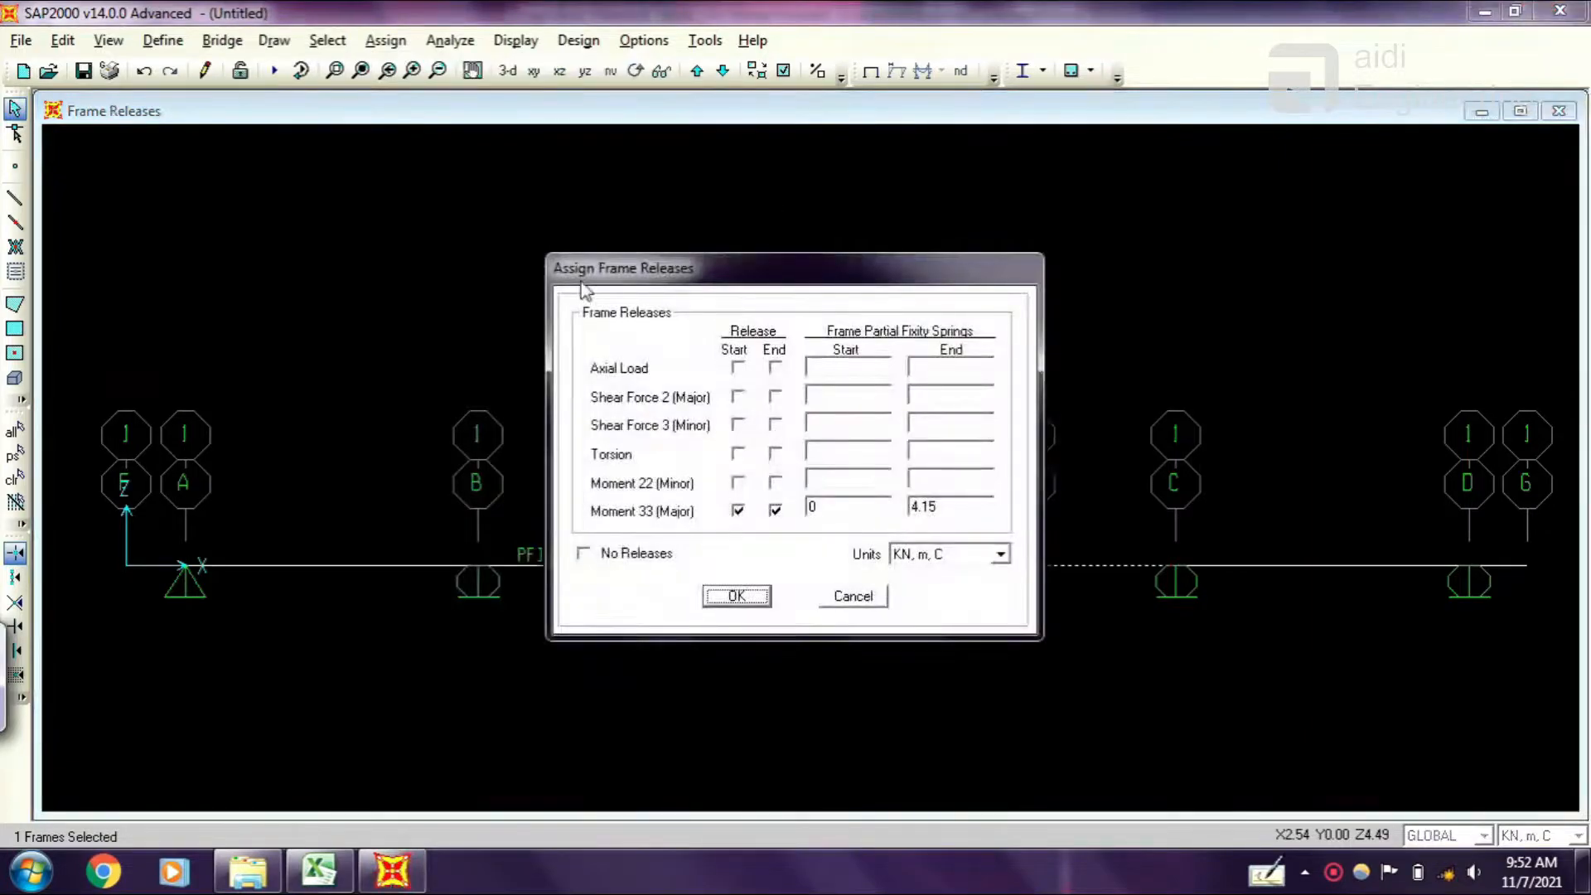
left_click(584, 552)
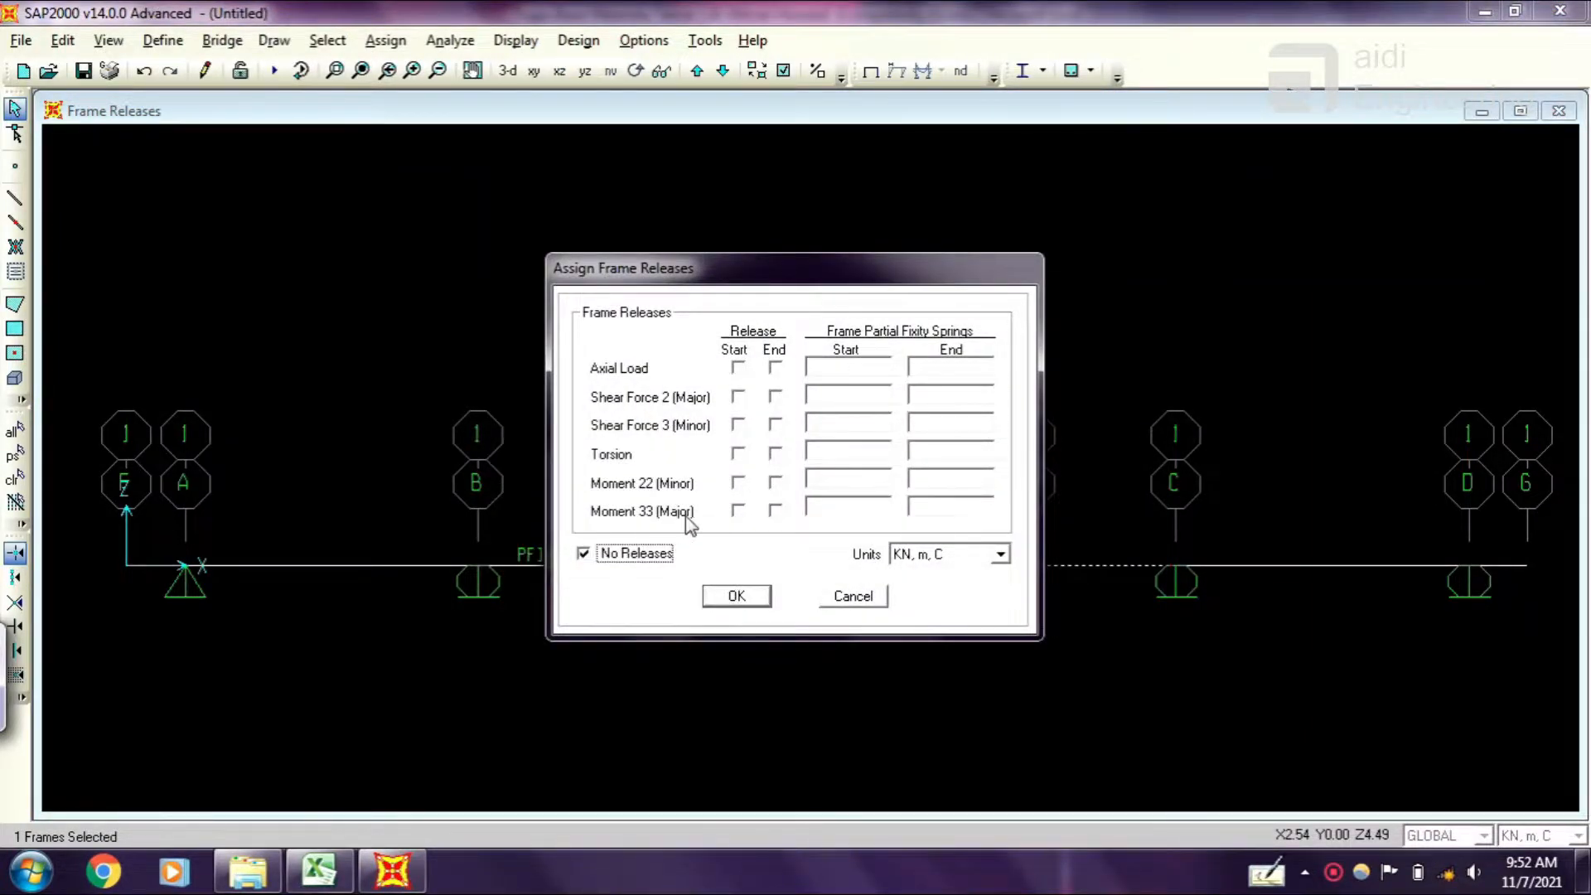
left_click(739, 511)
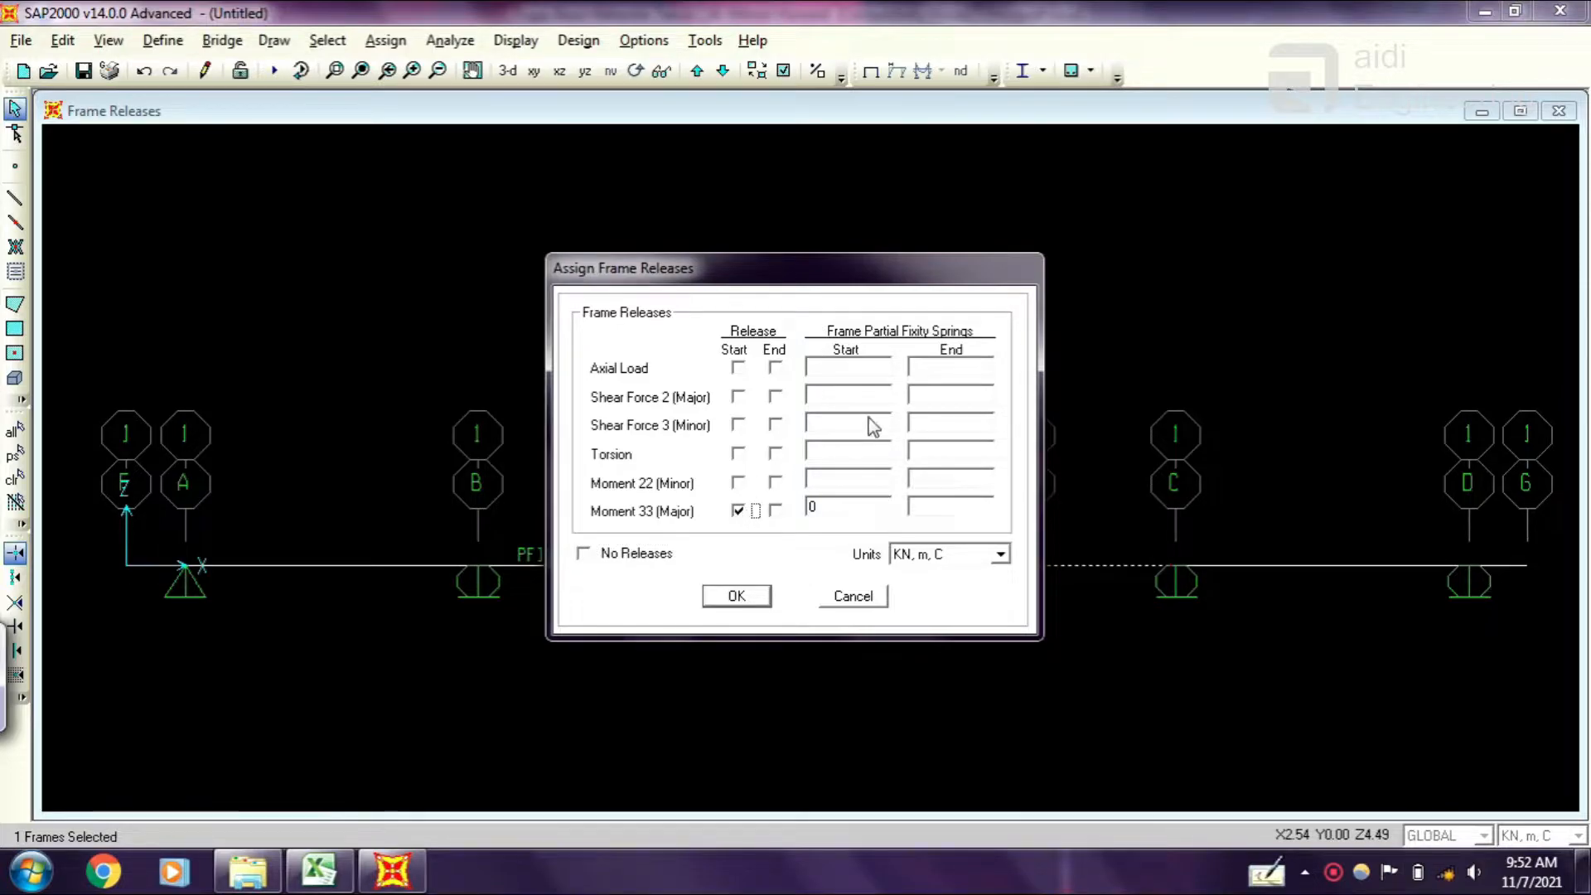
left_click(736, 596)
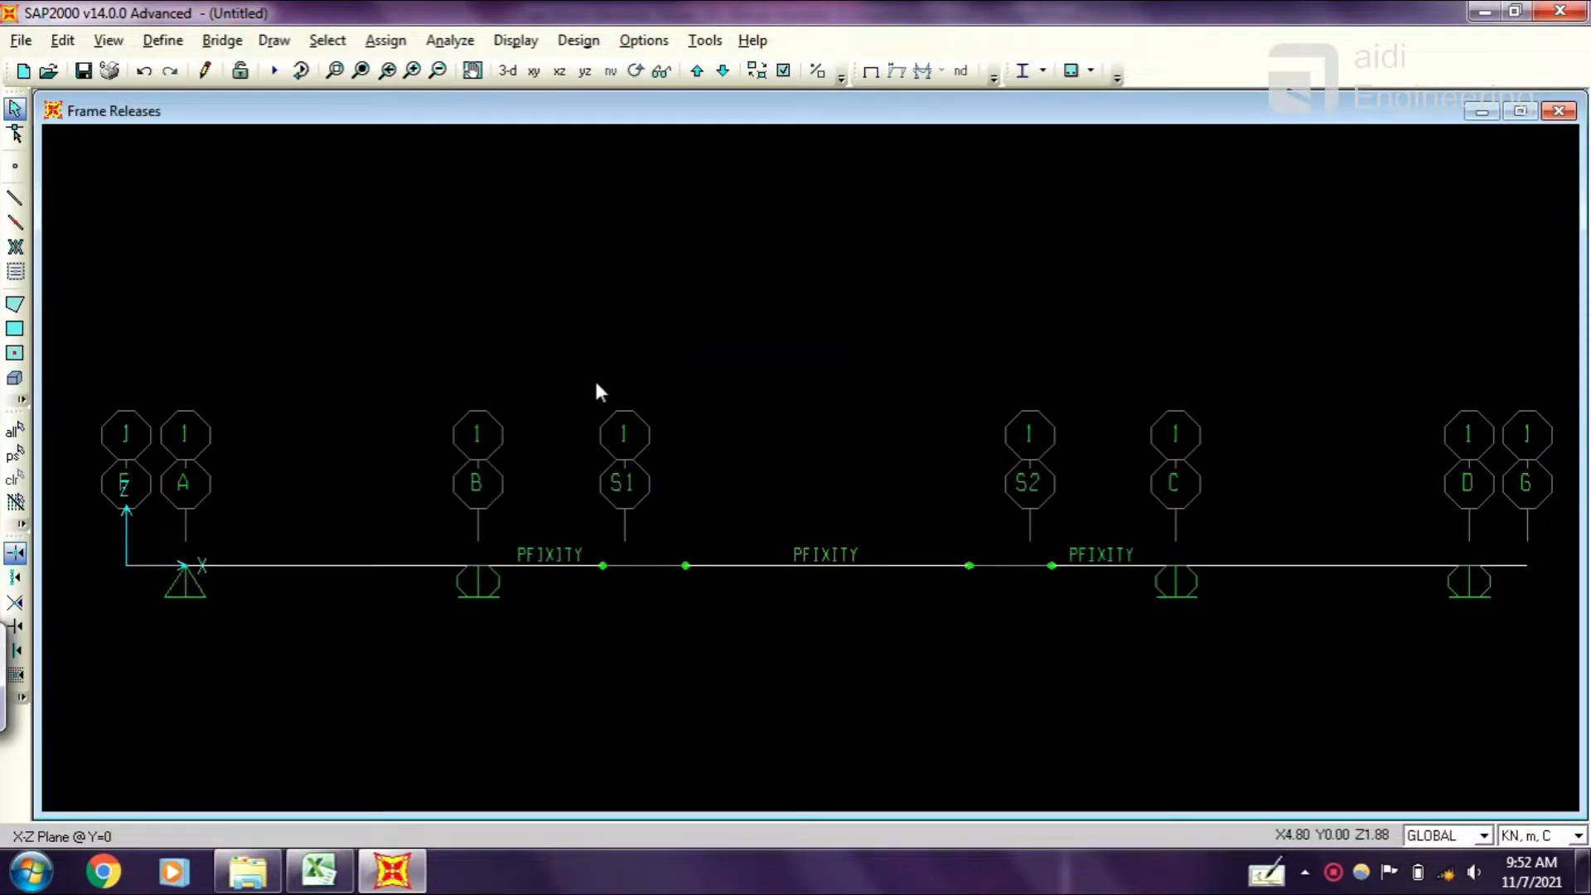
Enter BEBAN as the name for a new load pattern in the load pattern definitions.
left_click(162, 40)
left_click(247, 383)
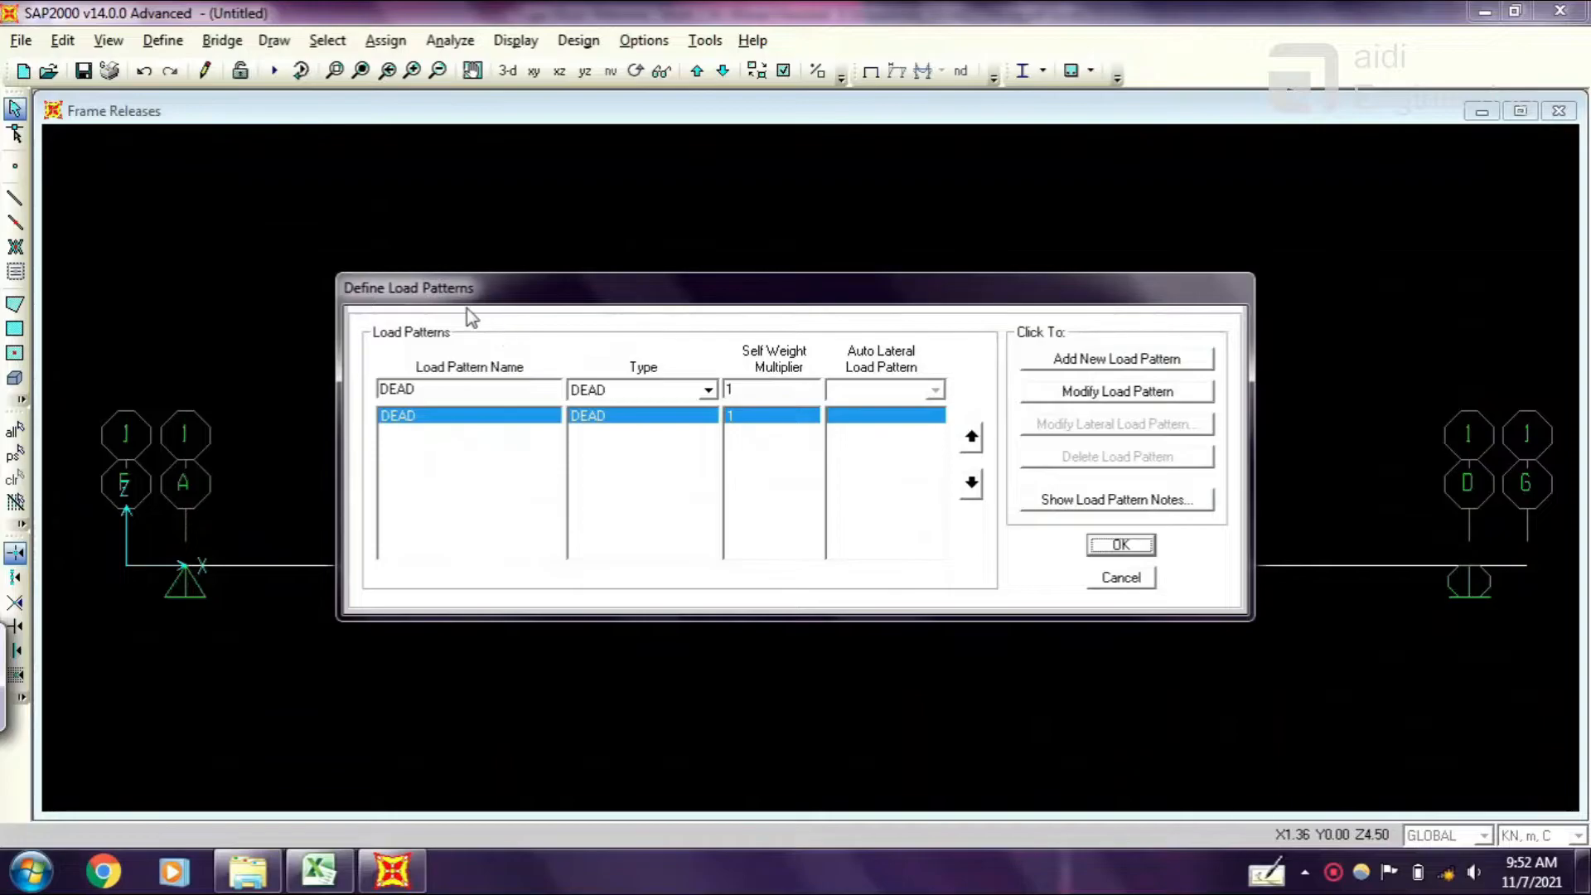
double_click(458, 388)
left_click(6, 703)
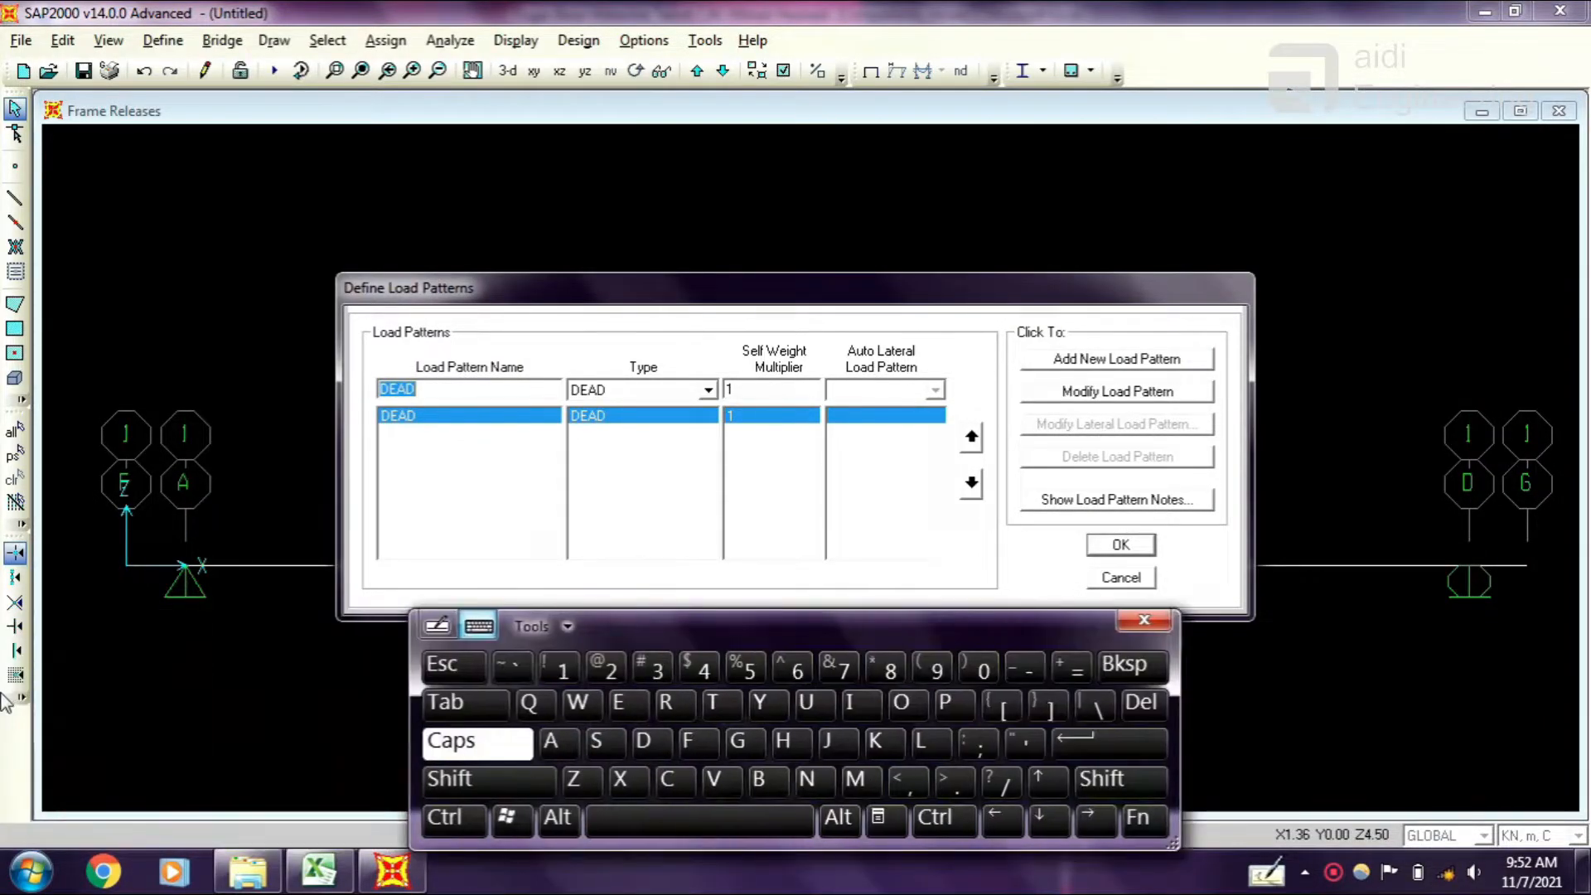
left_click(758, 779)
left_click(618, 703)
left_click(758, 780)
left_click(550, 740)
left_click(807, 779)
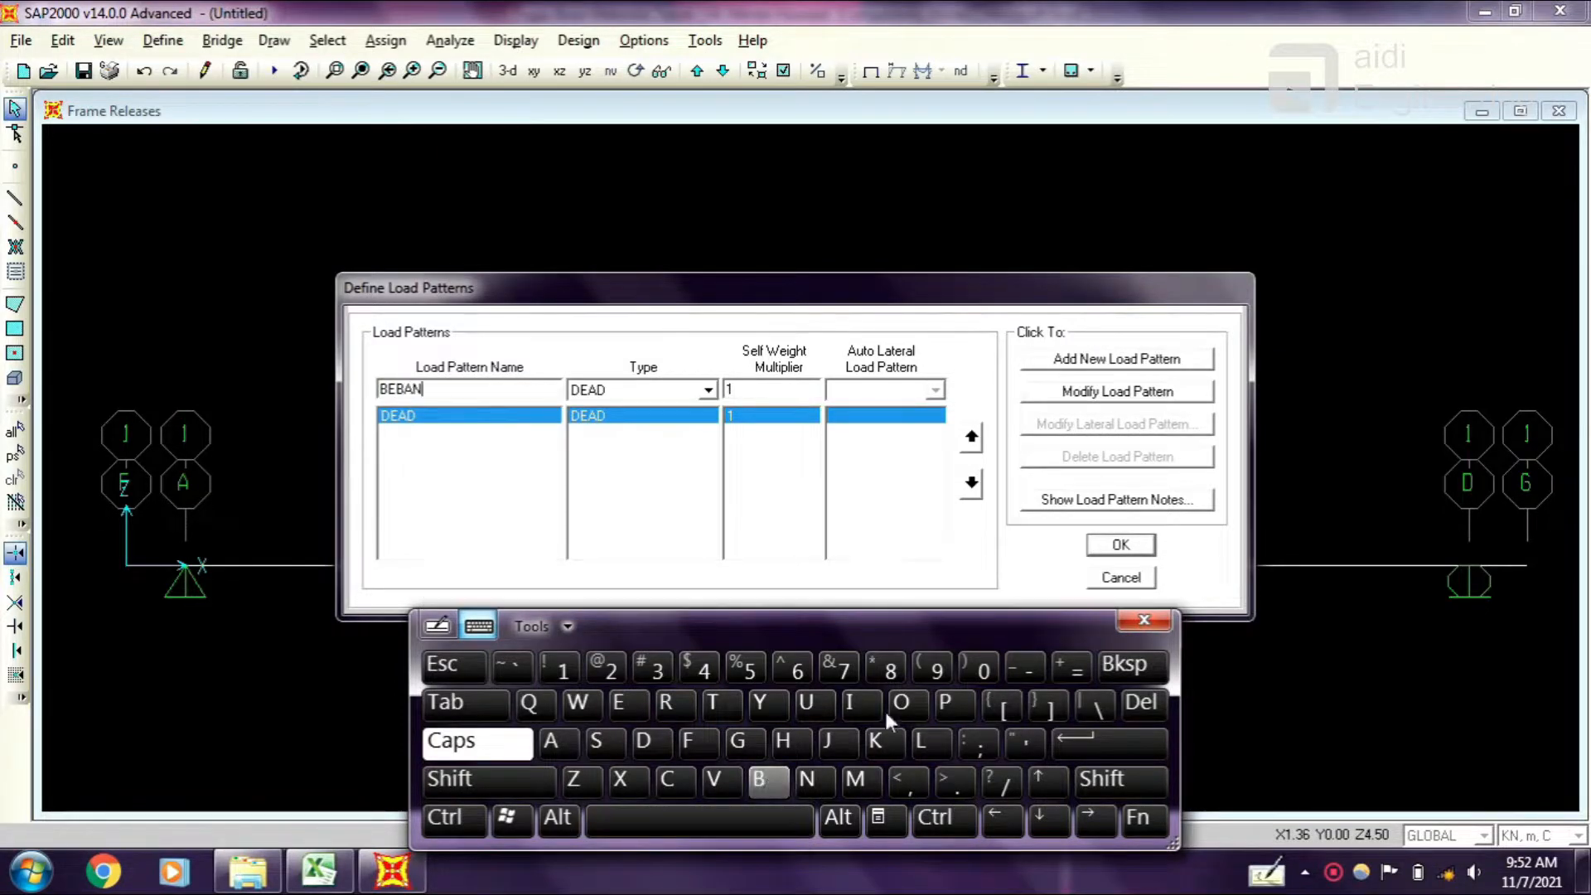
left_click(1144, 621)
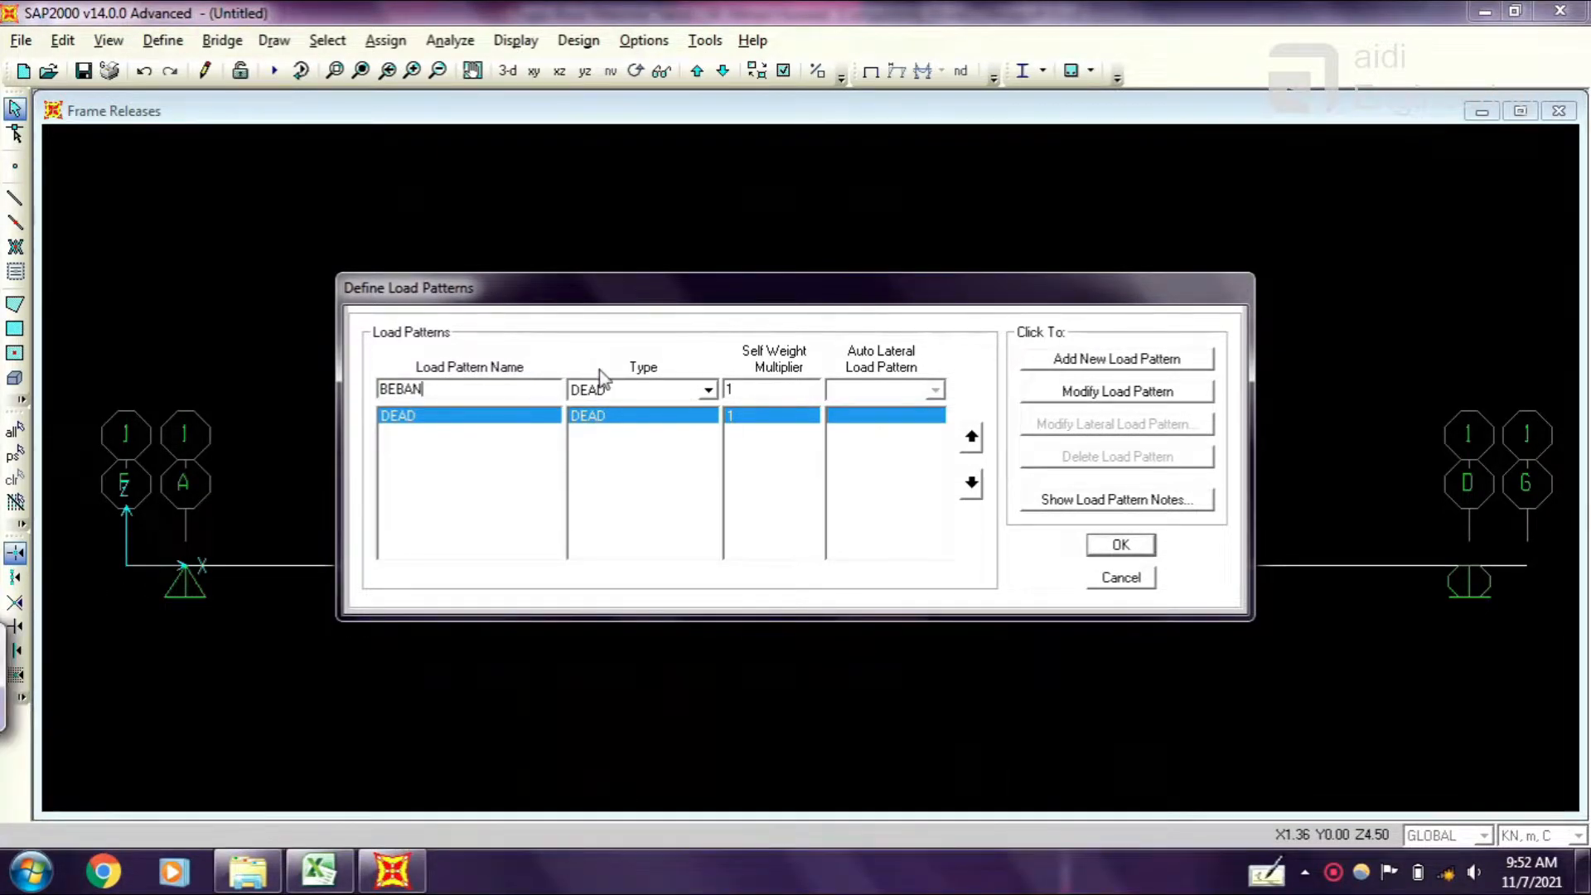
Set the BEBAN load pattern's type to OTHER with self weight multiplier 0 and add it to the definitions.
left_click(709, 391)
left_click(673, 473)
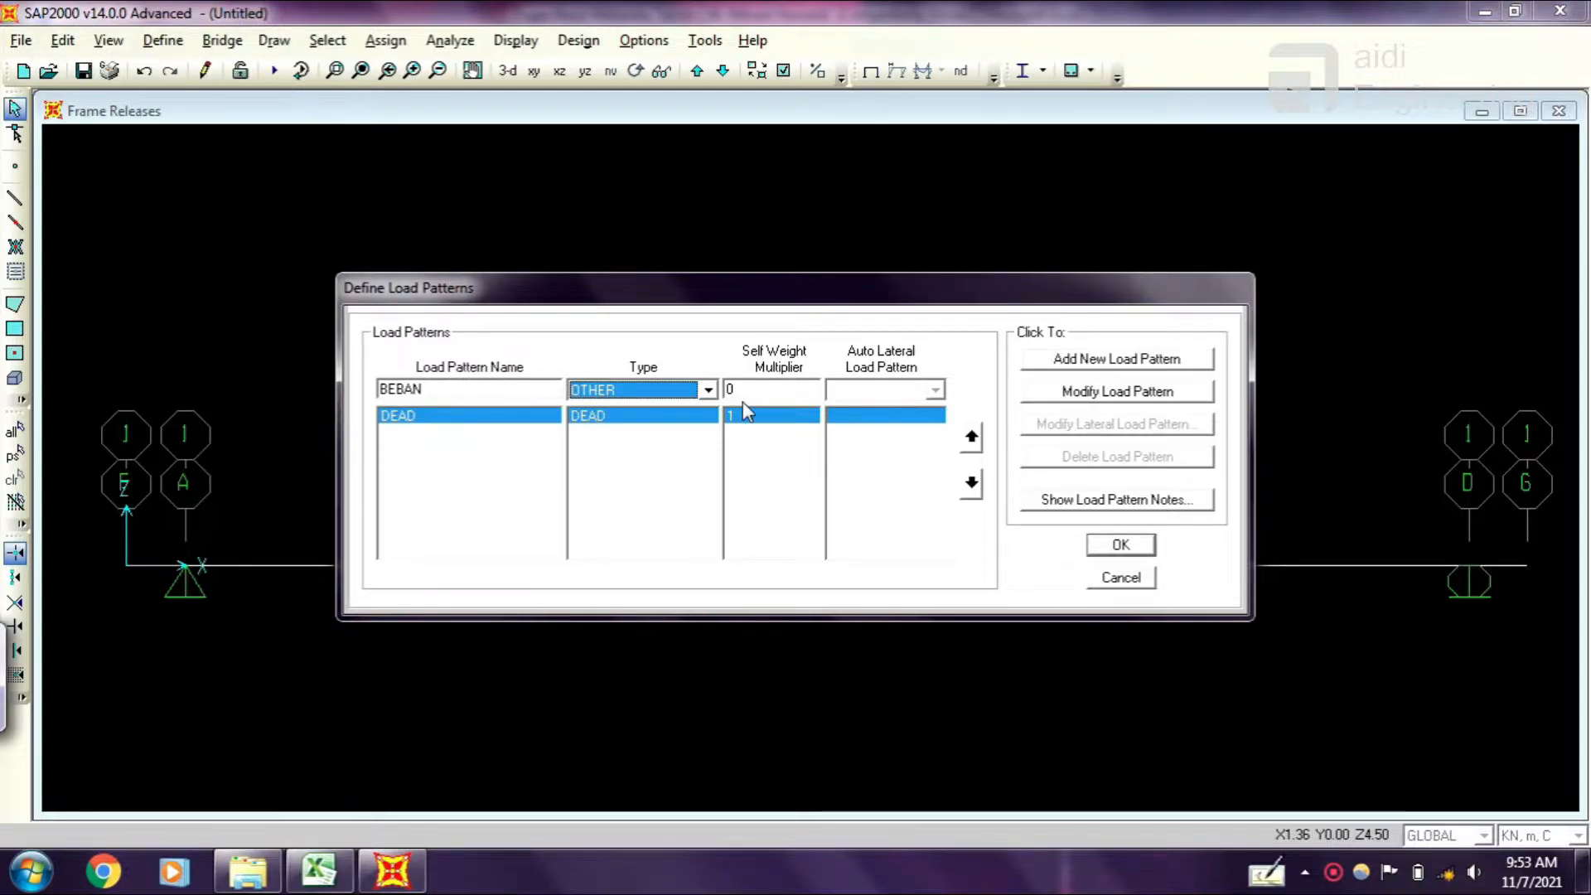
left_click(1120, 364)
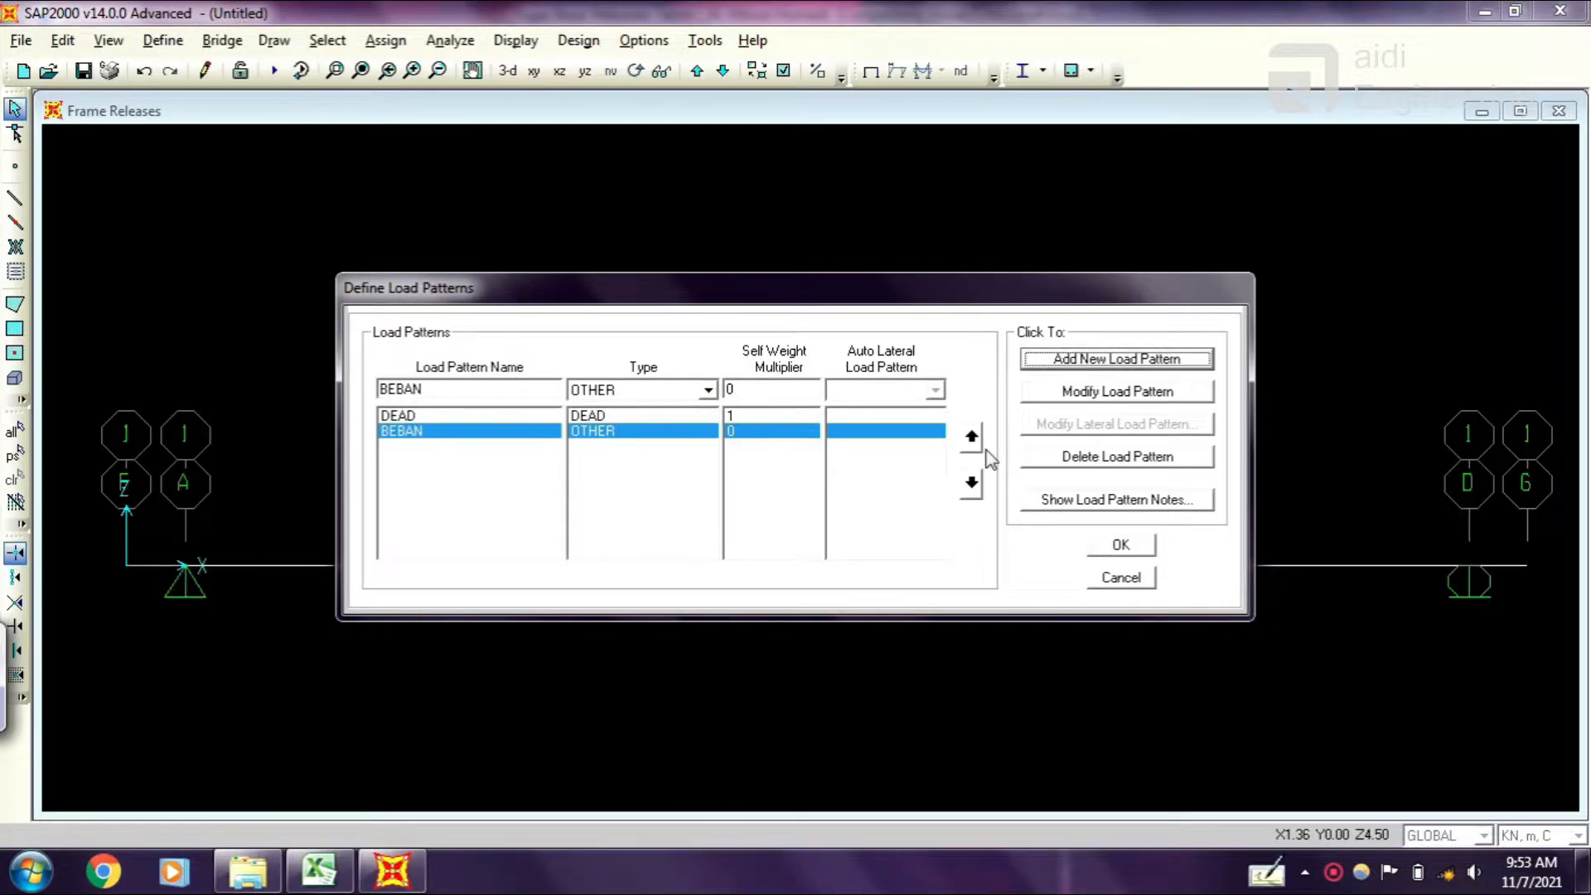
left_click(1120, 544)
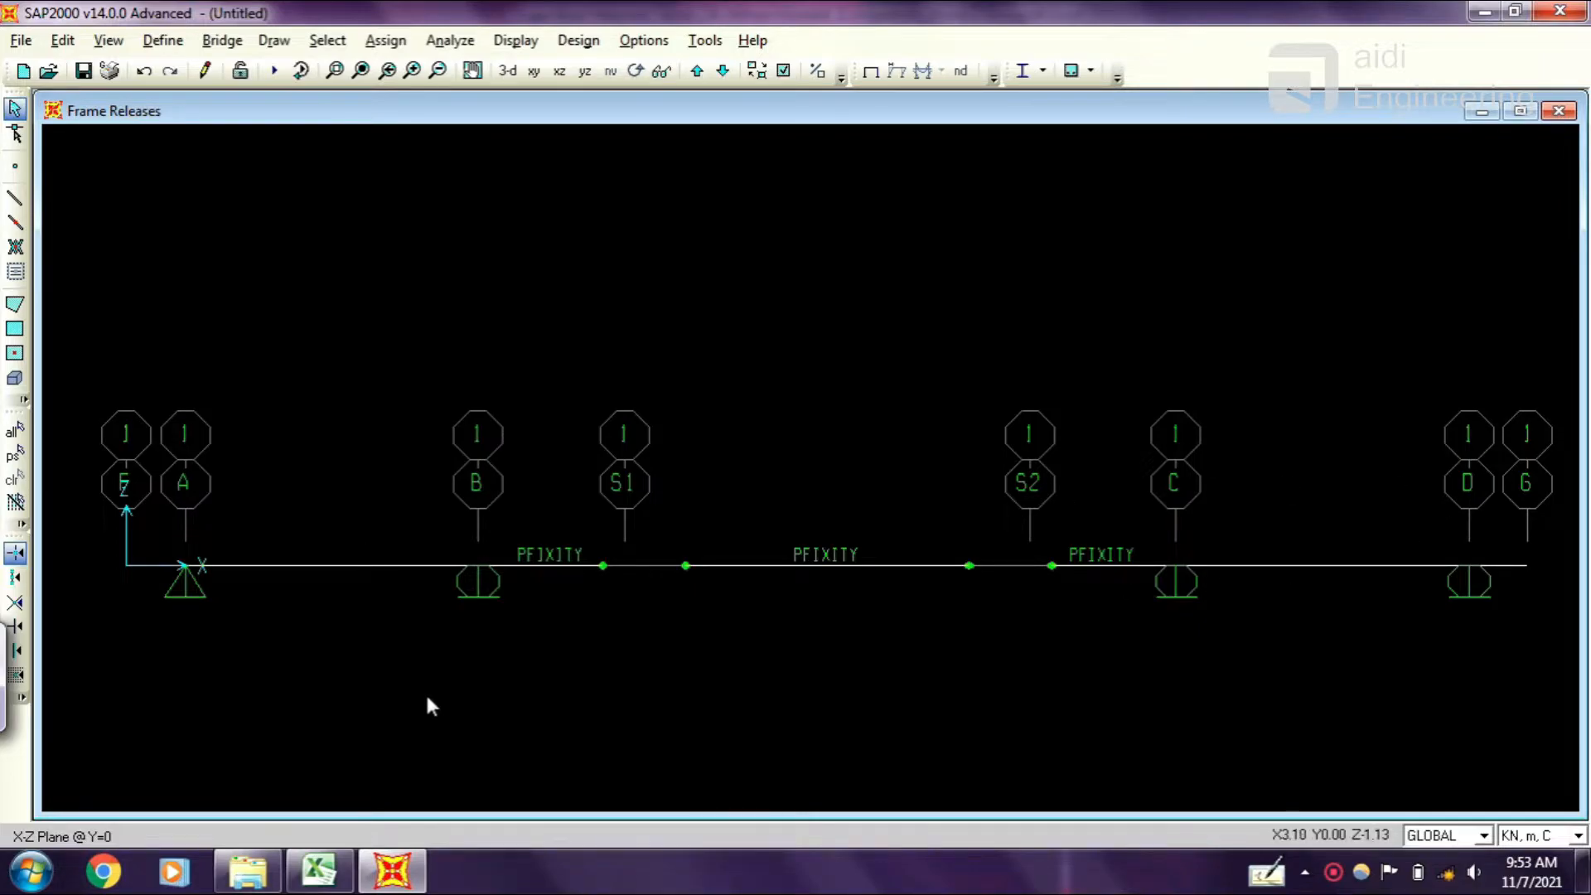
Using the q2 load from the Excel drawing, assign frames A–B and C–D a uniform gravity load of 2.4 kN/m under the BEBAN pattern.
left_click(348, 870)
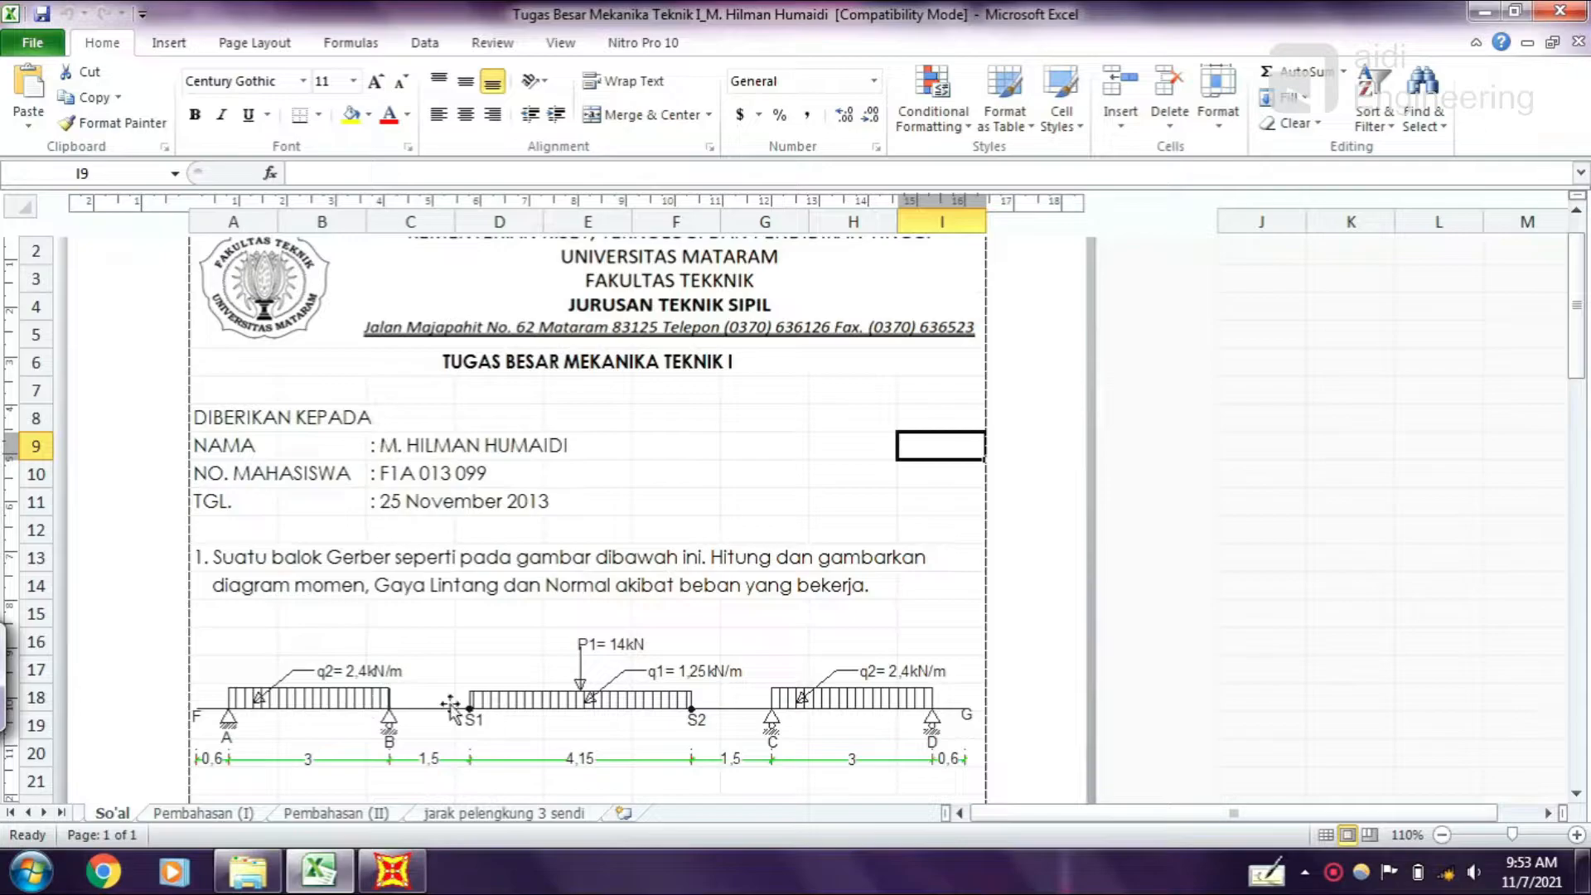
left_click(392, 870)
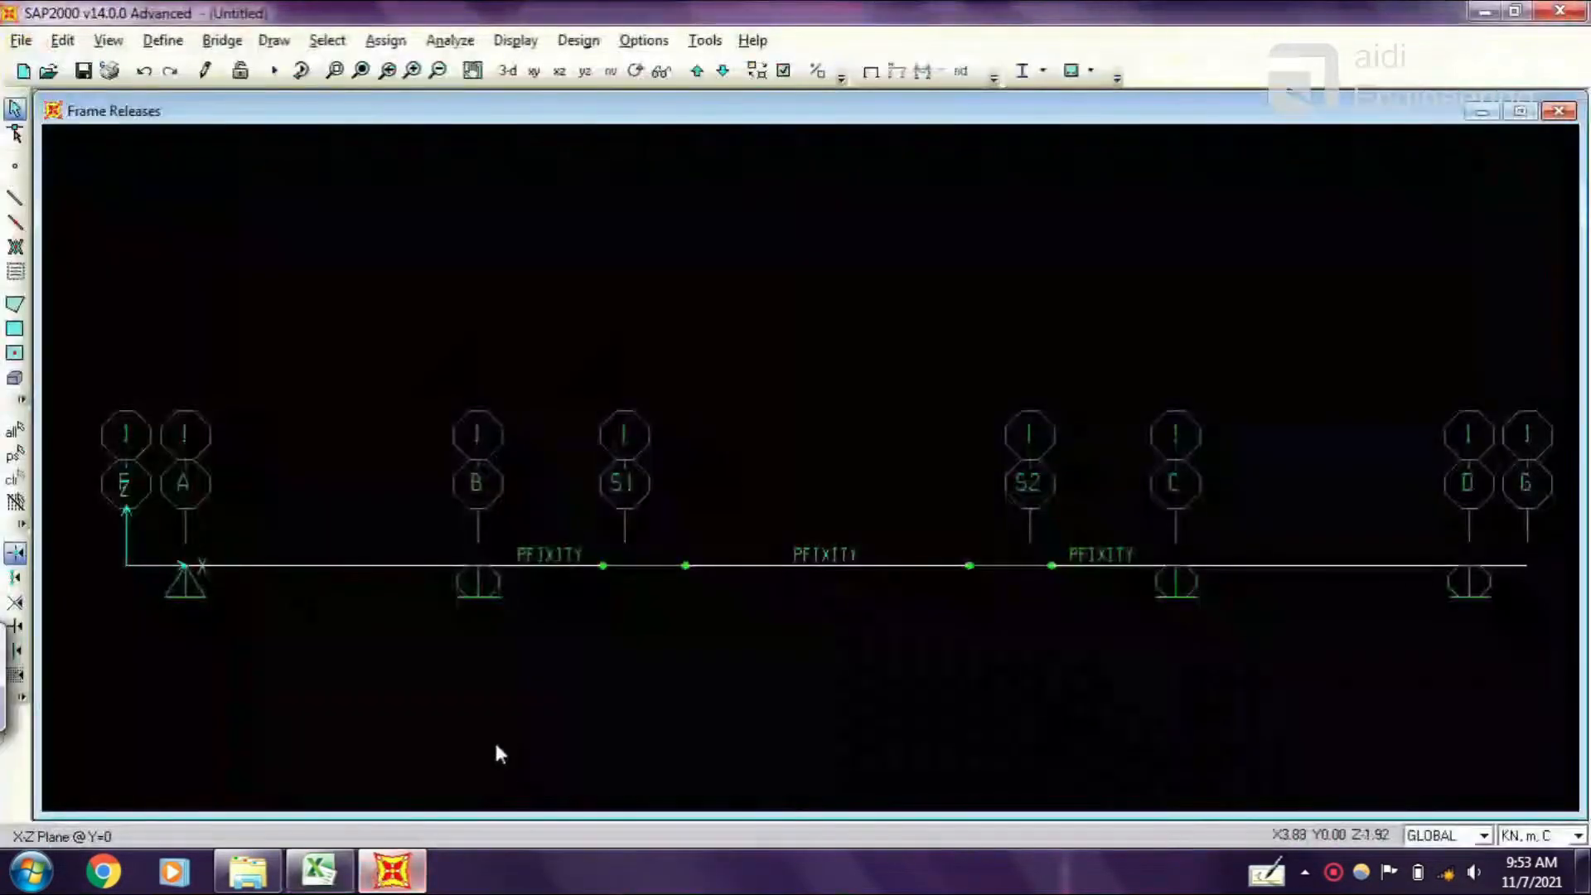
left_click_drag(149, 515, 484, 590)
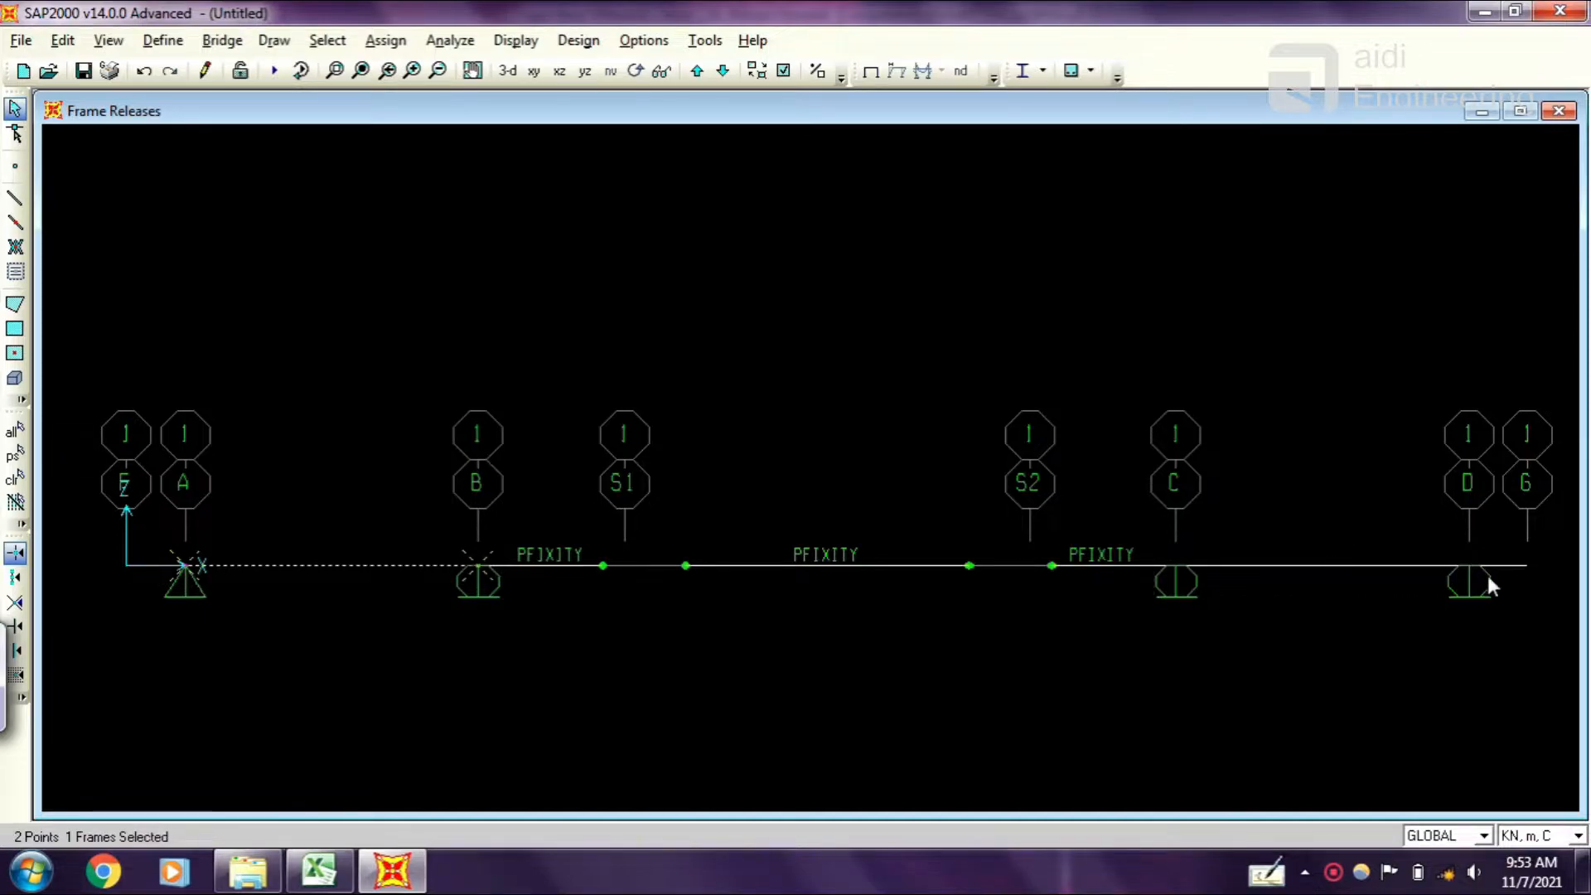
left_click_drag(1171, 537, 1494, 574)
left_click(386, 41)
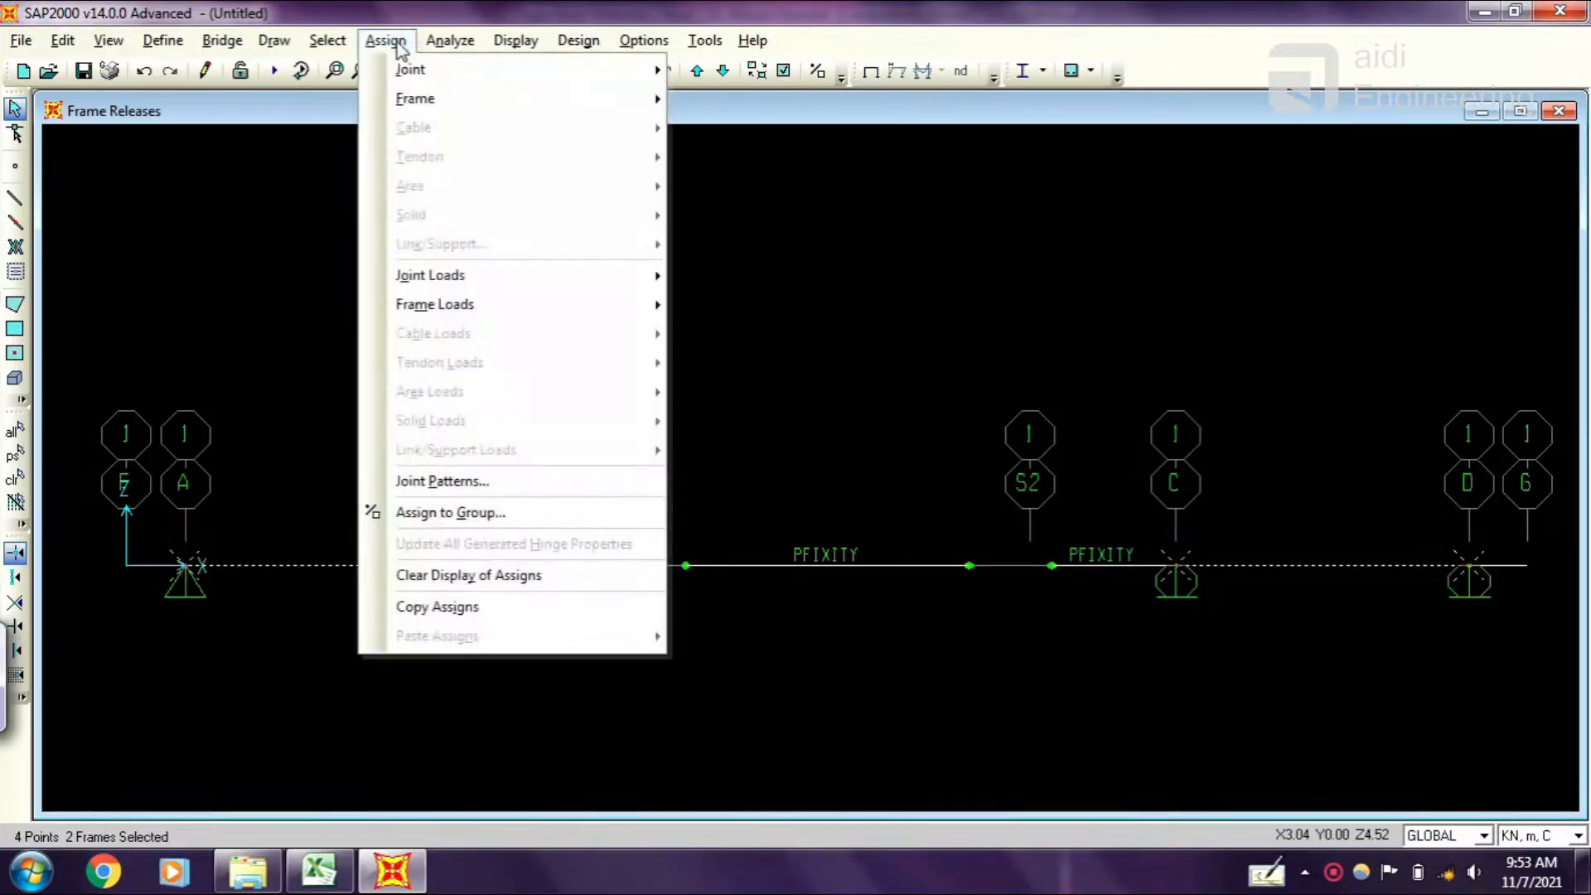
mouse_move(486, 305)
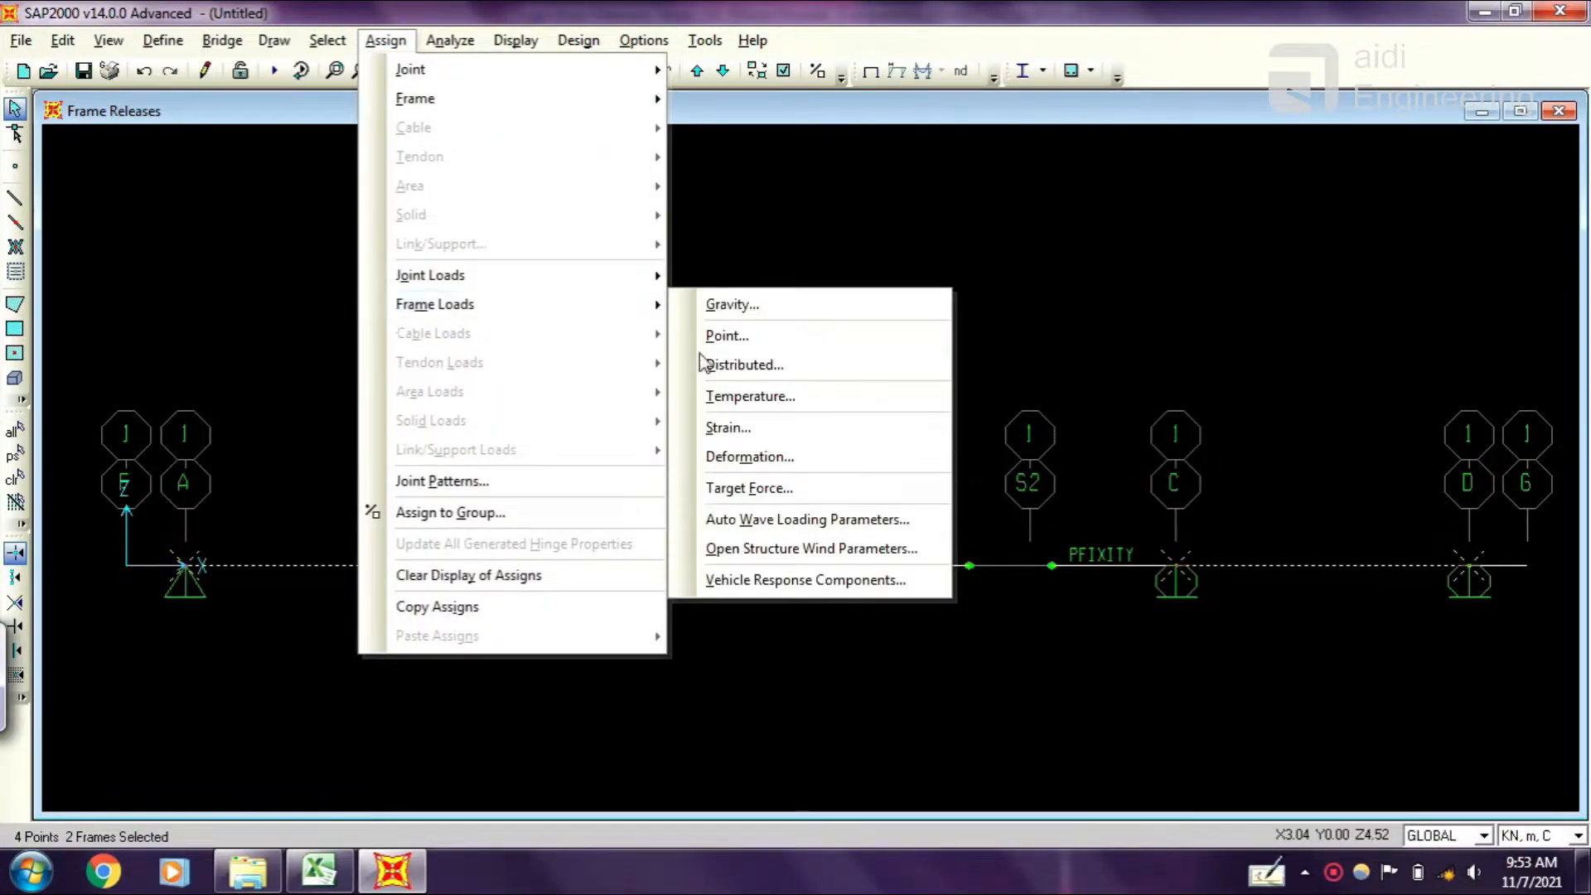
left_click(733, 369)
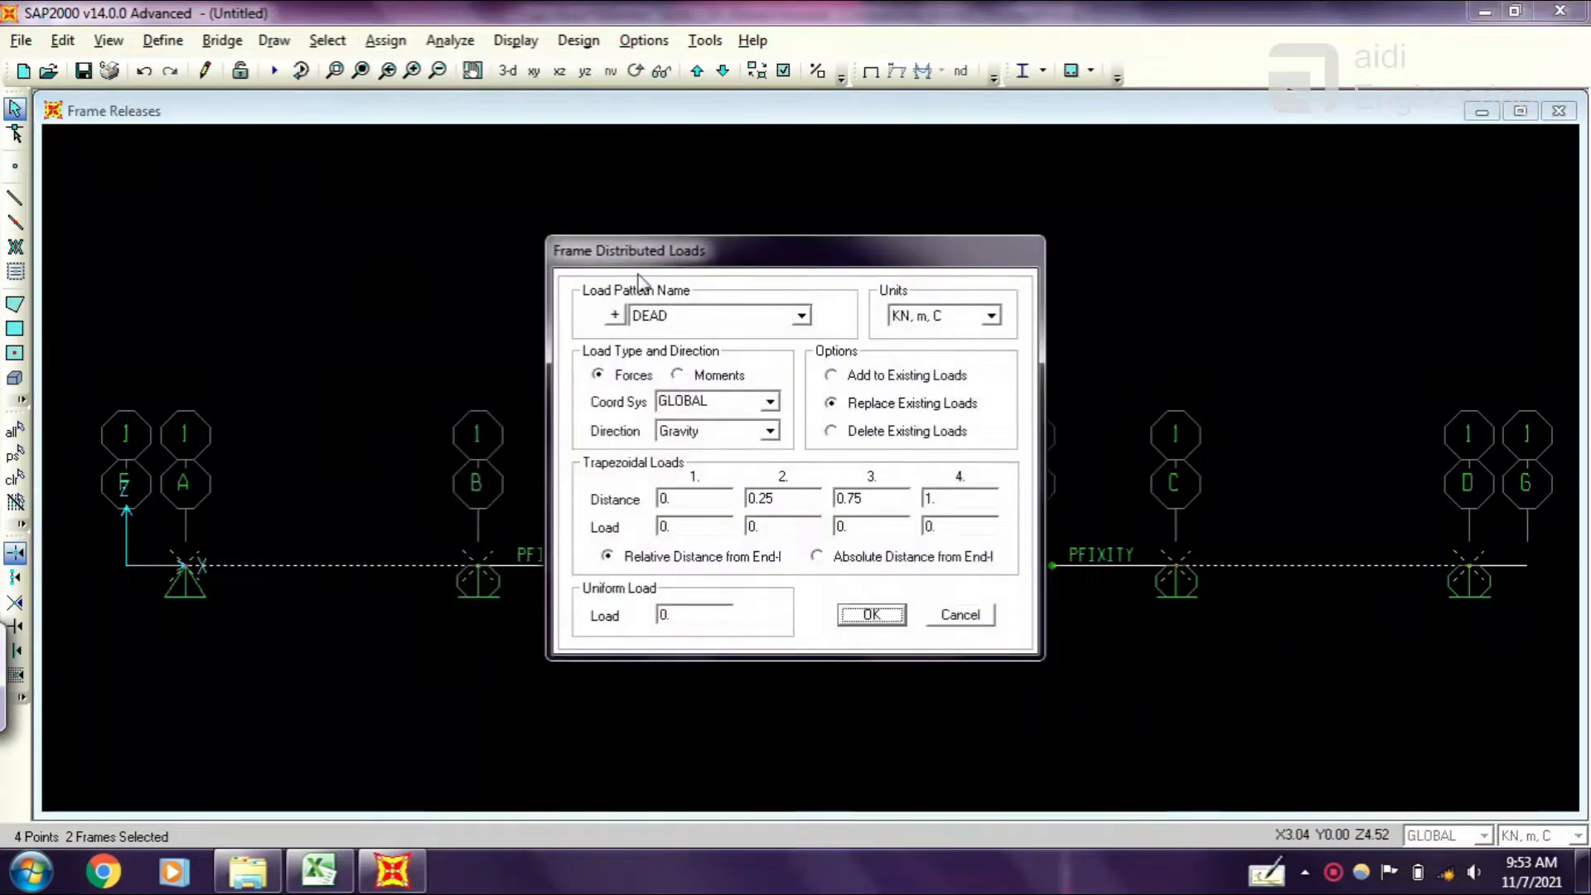
left_click(728, 323)
left_click(718, 351)
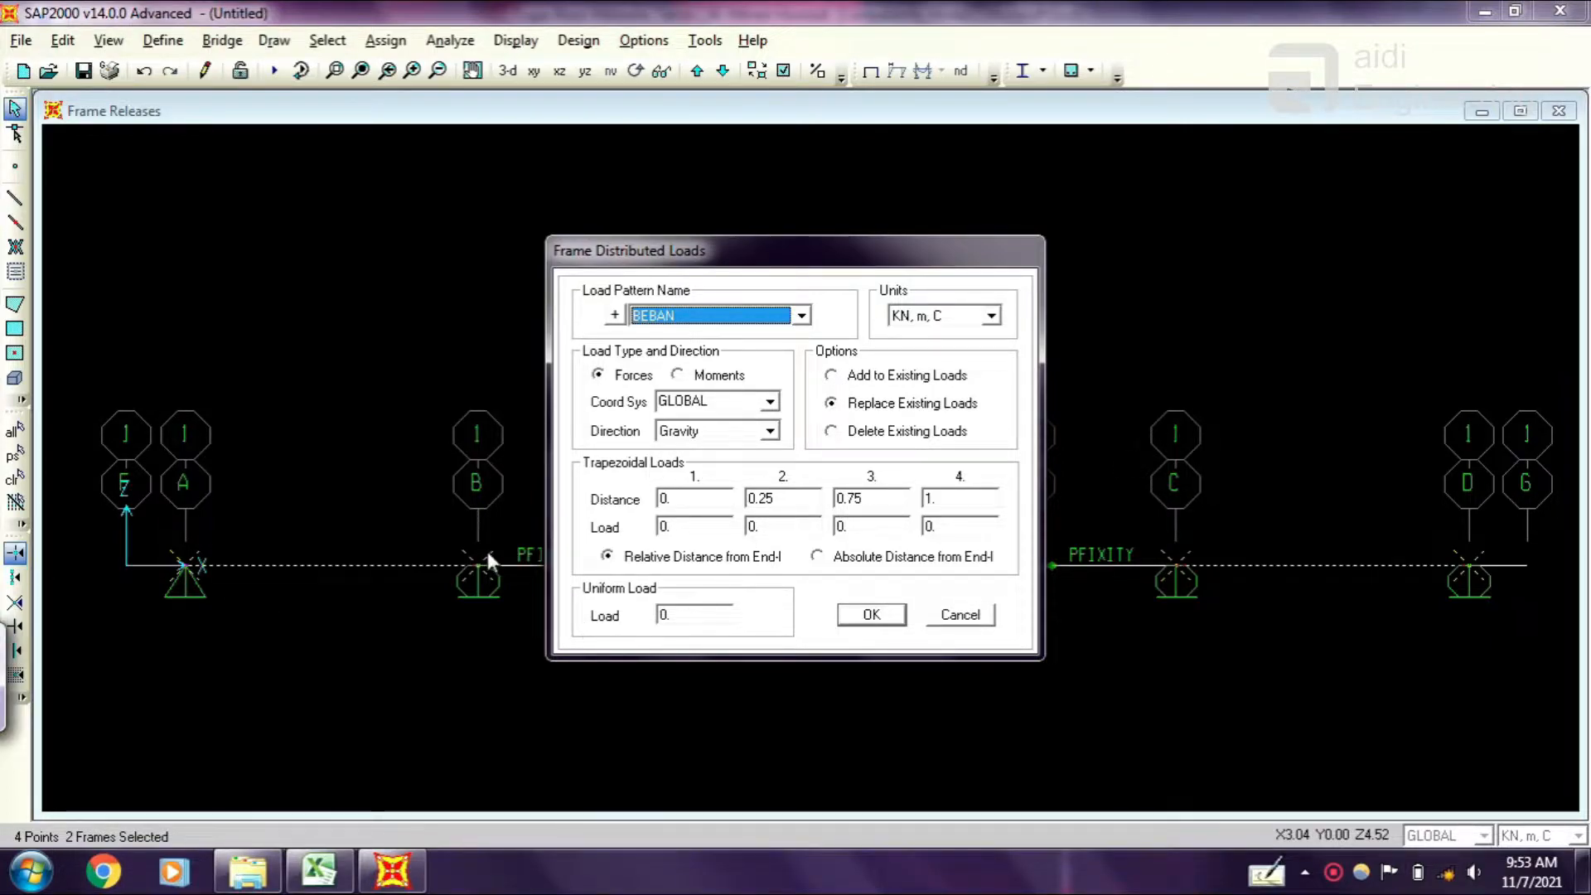
double_click(703, 622)
type("2.4")
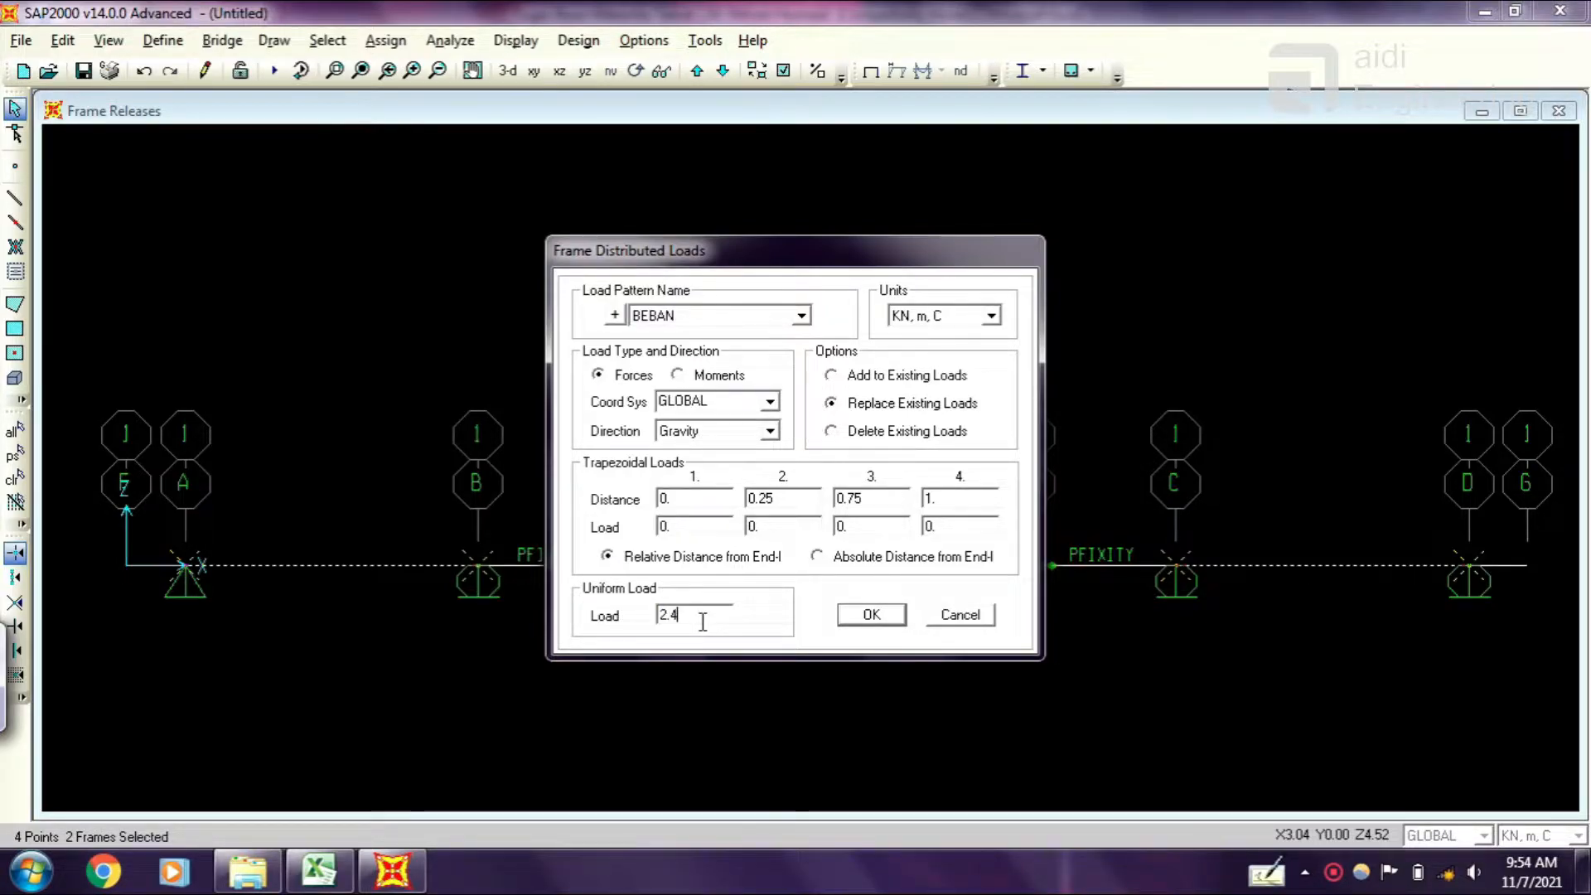
left_click(848, 619)
Using the q1 load from the Excel drawing, assign frame S1–S2 a uniform gravity load of 1.25 kN/m under the BEBAN pattern.
left_click(334, 878)
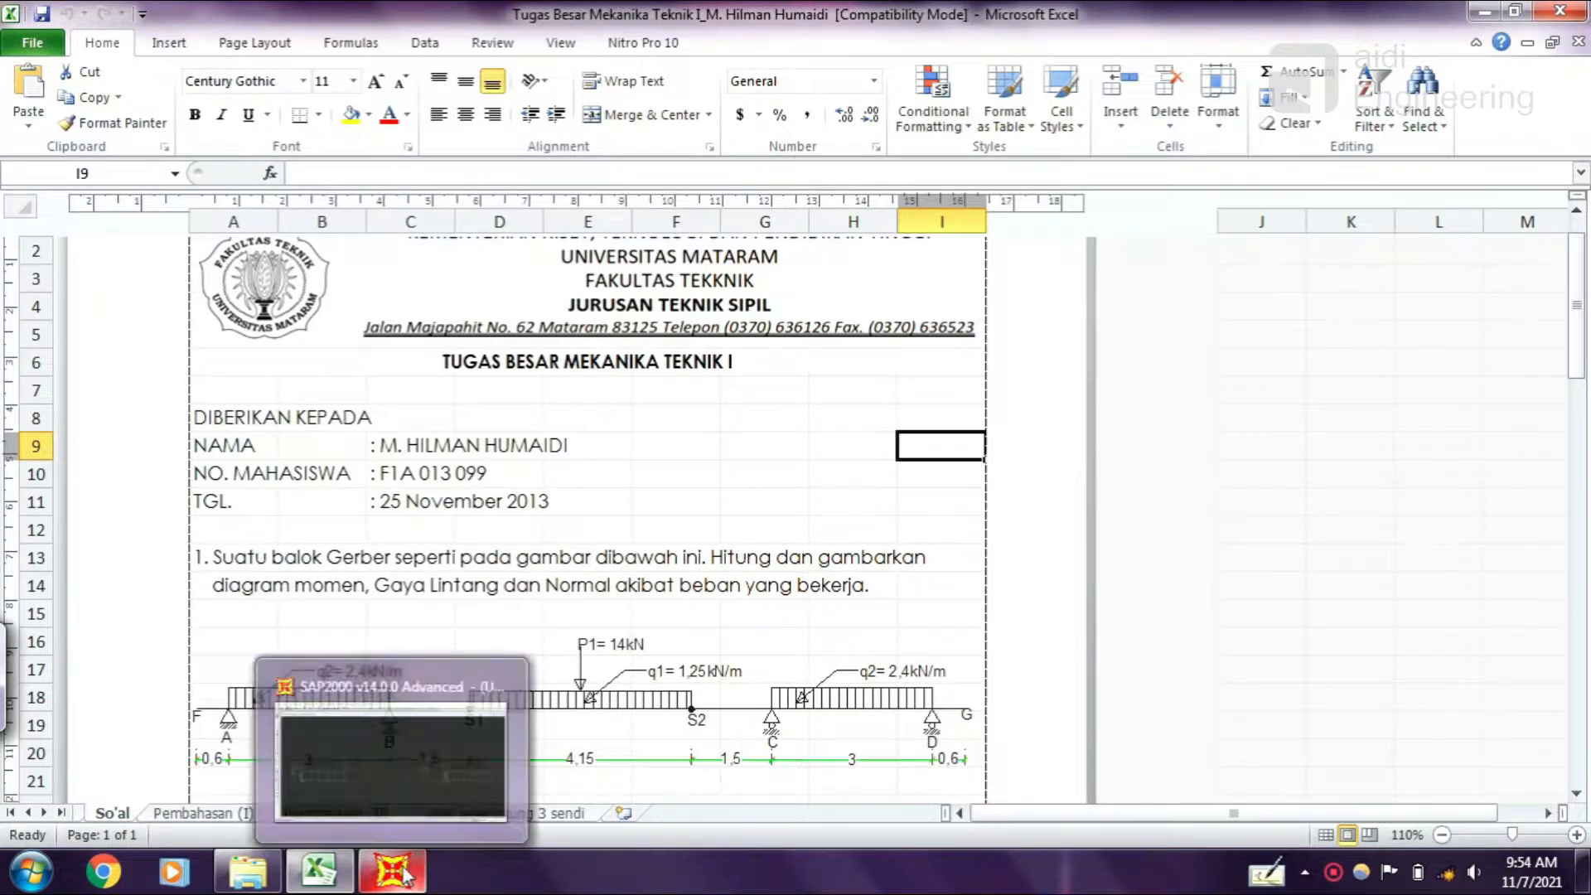
left_click(418, 754)
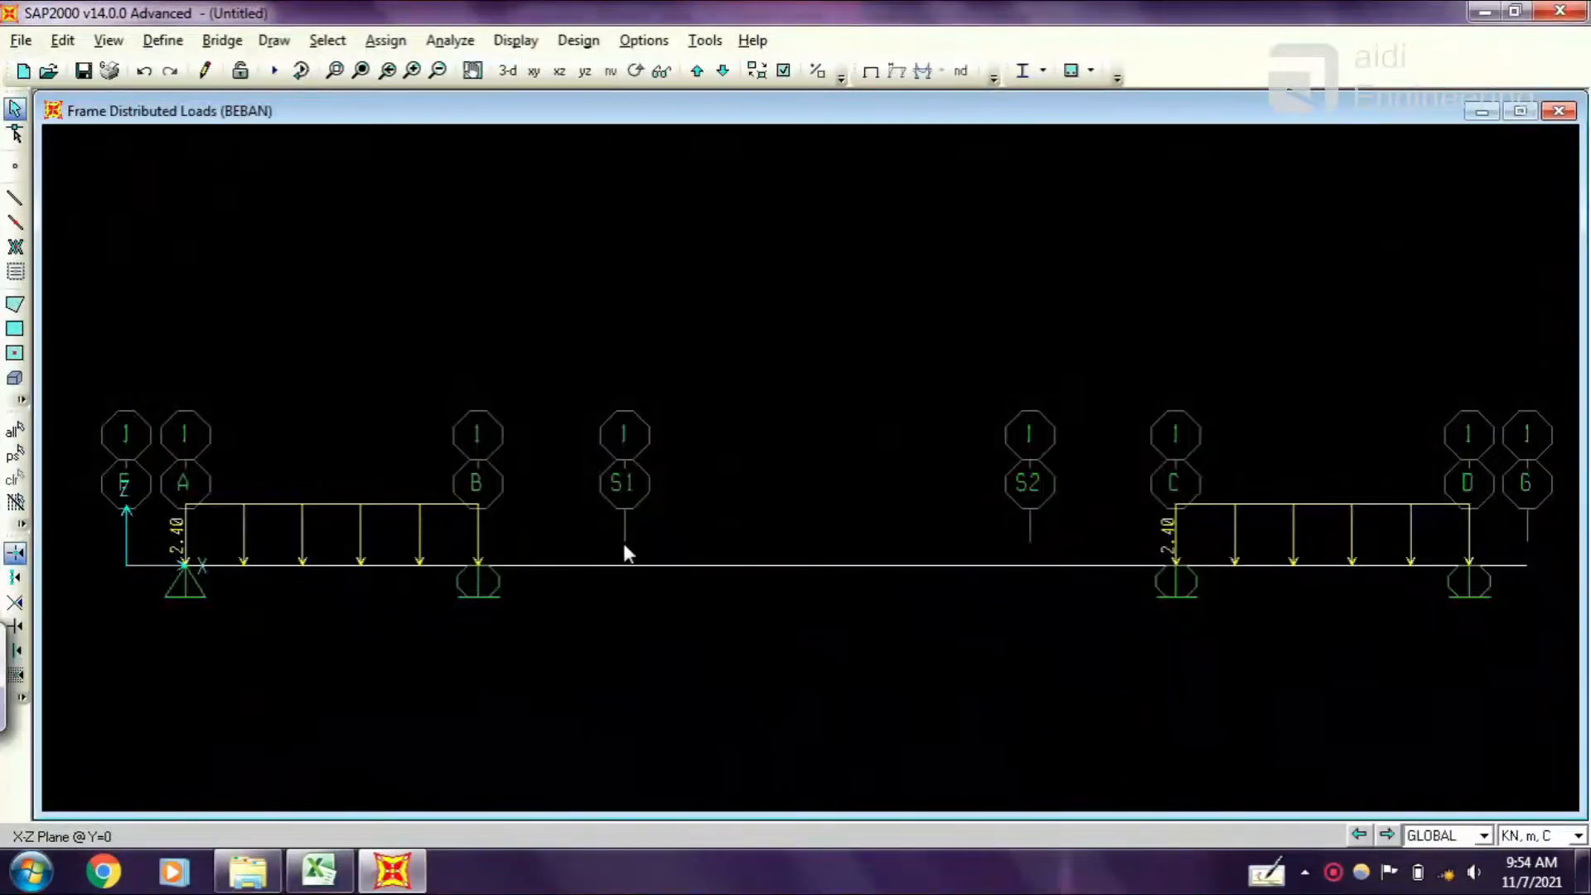
left_click_drag(605, 524, 1067, 642)
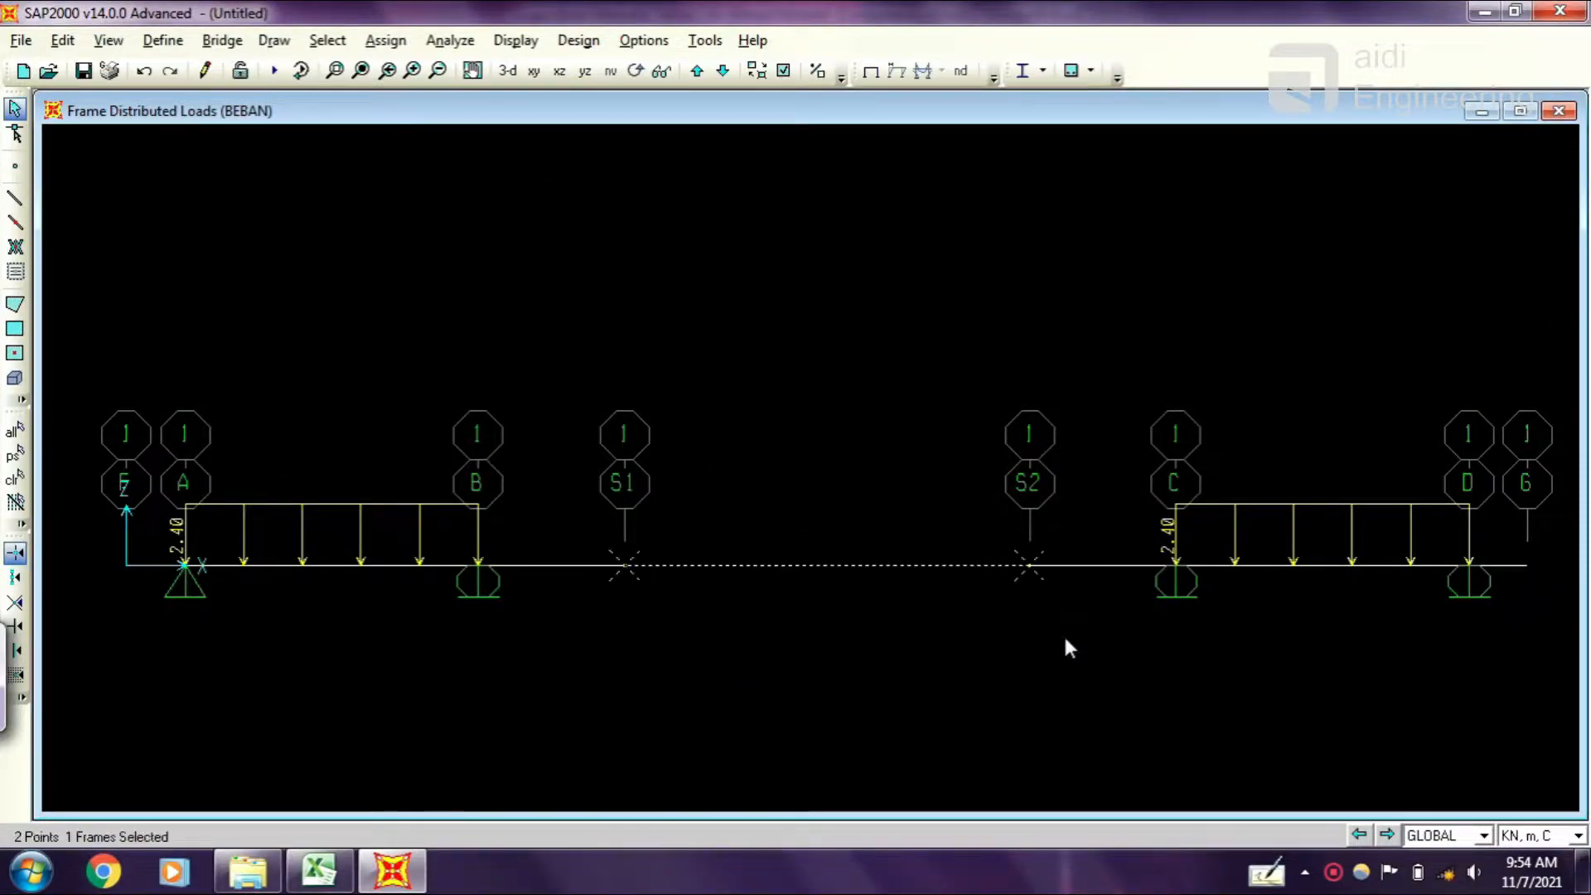
left_click(385, 40)
mouse_move(452, 310)
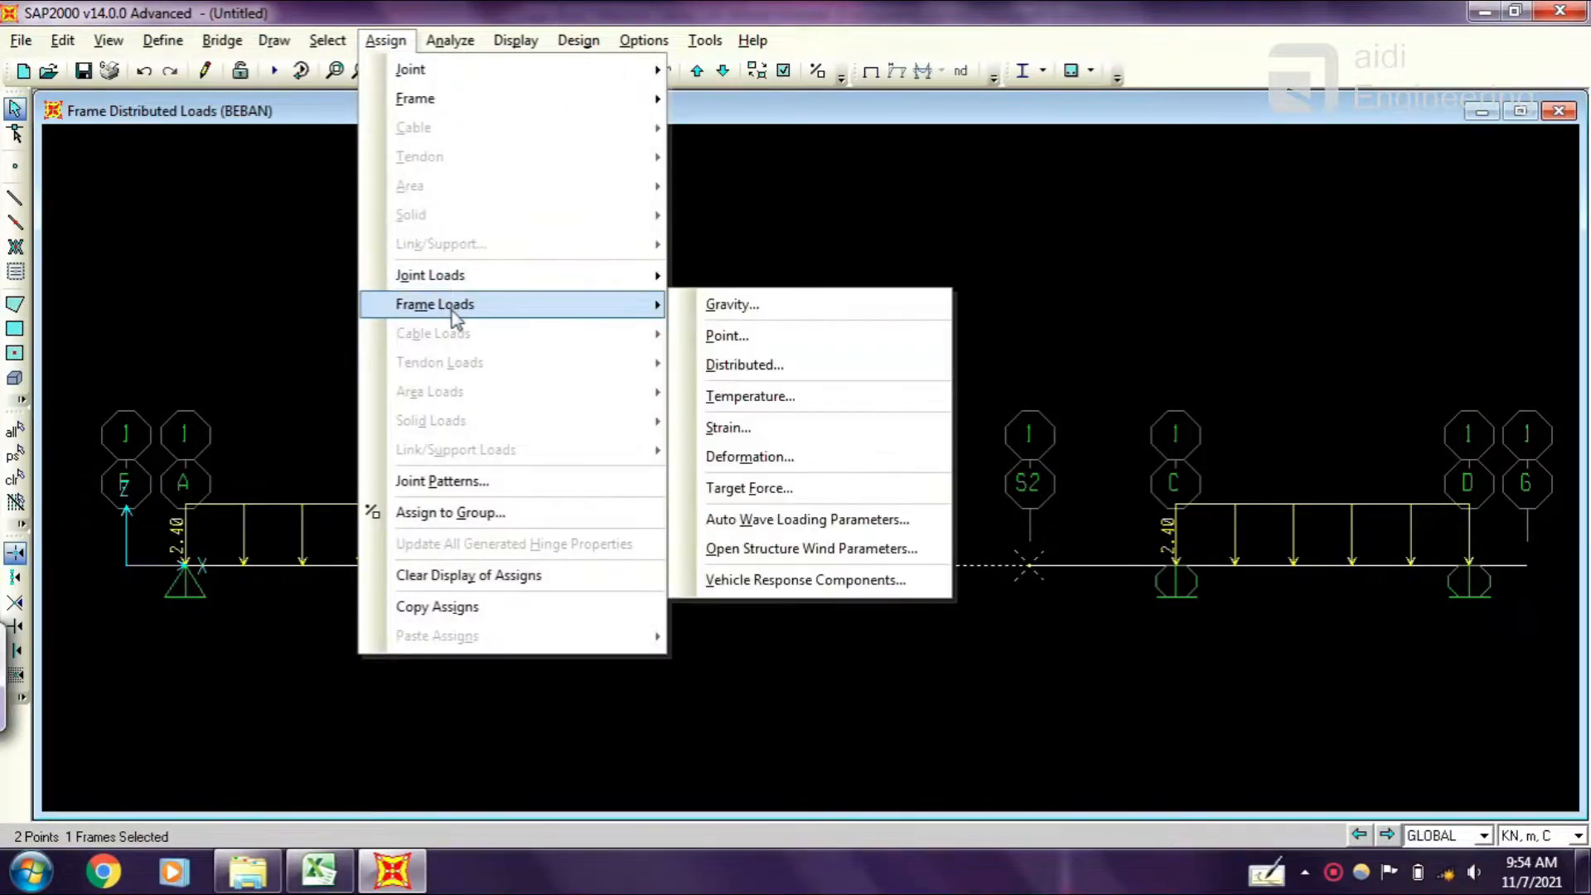
left_click(728, 370)
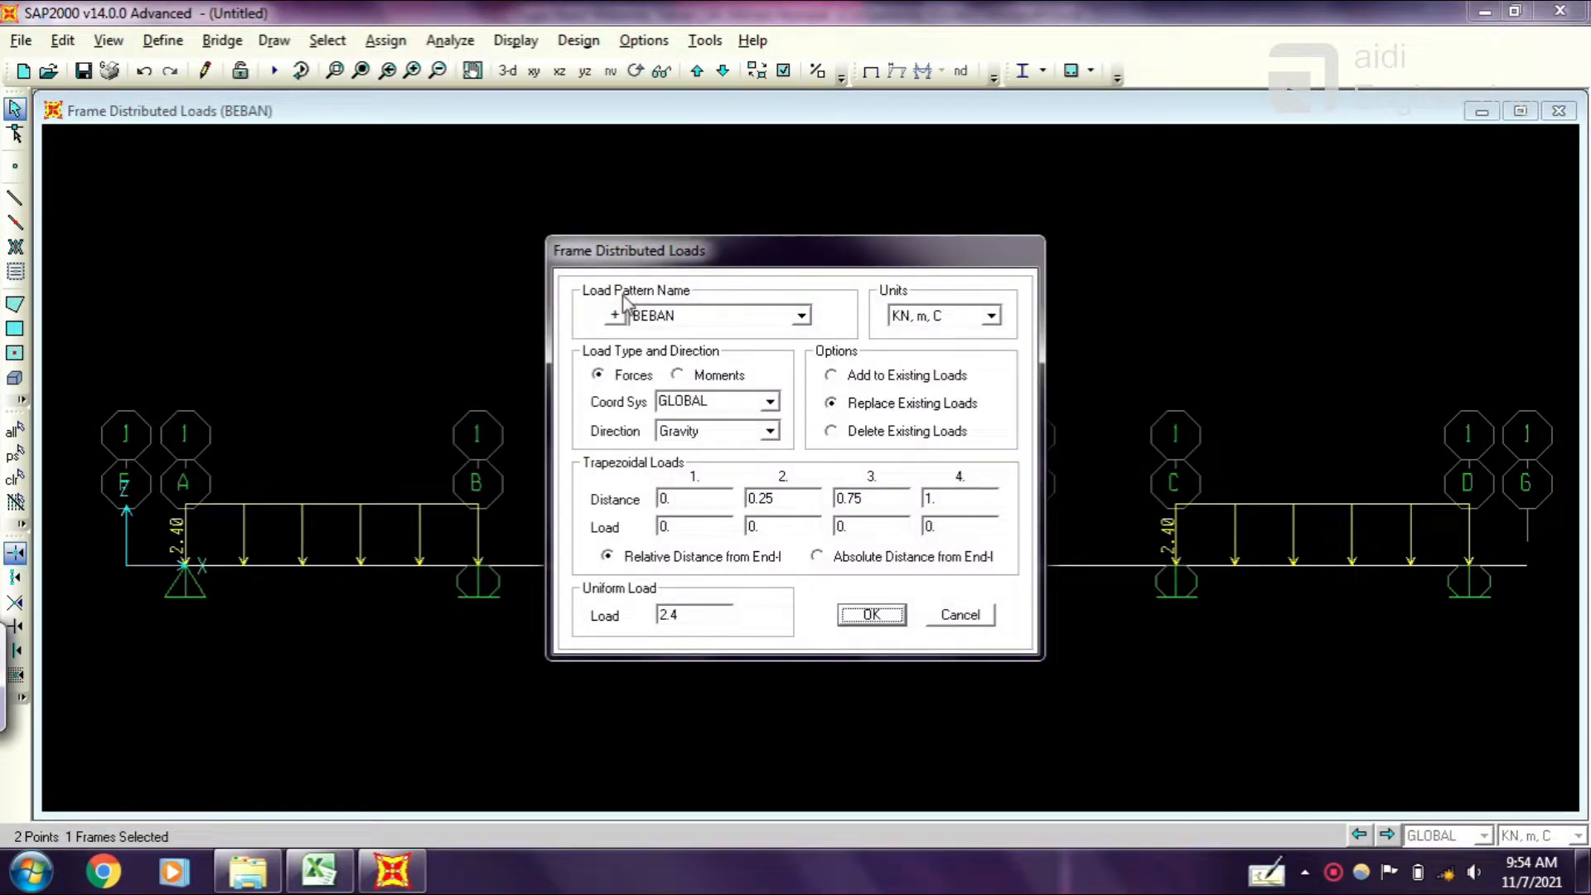
left_click(746, 321)
left_click(753, 363)
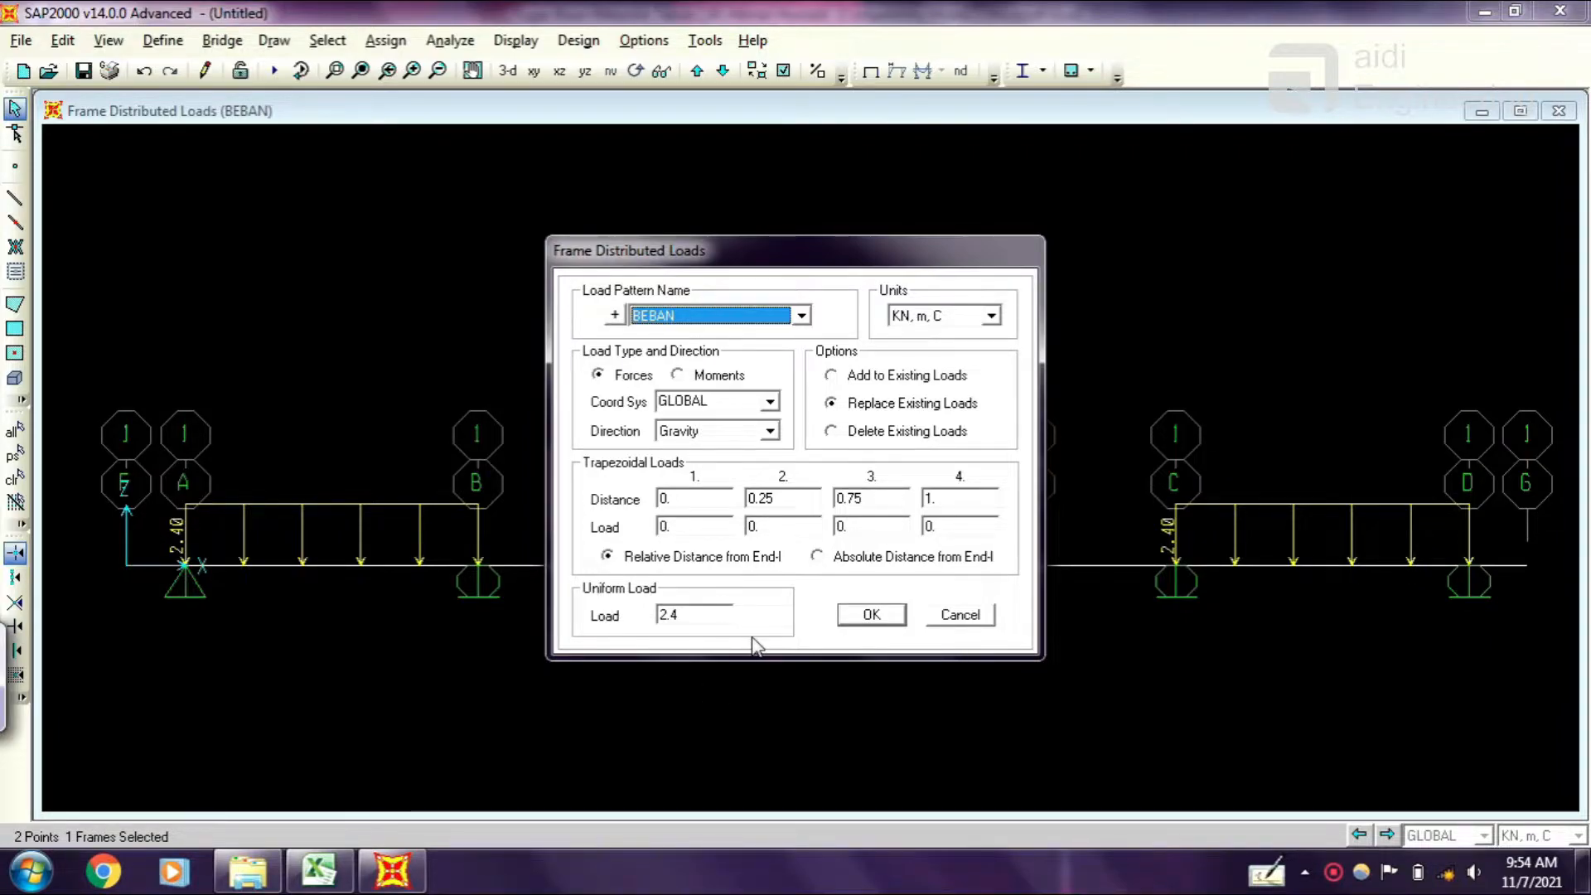
double_click(704, 619)
left_click(688, 642)
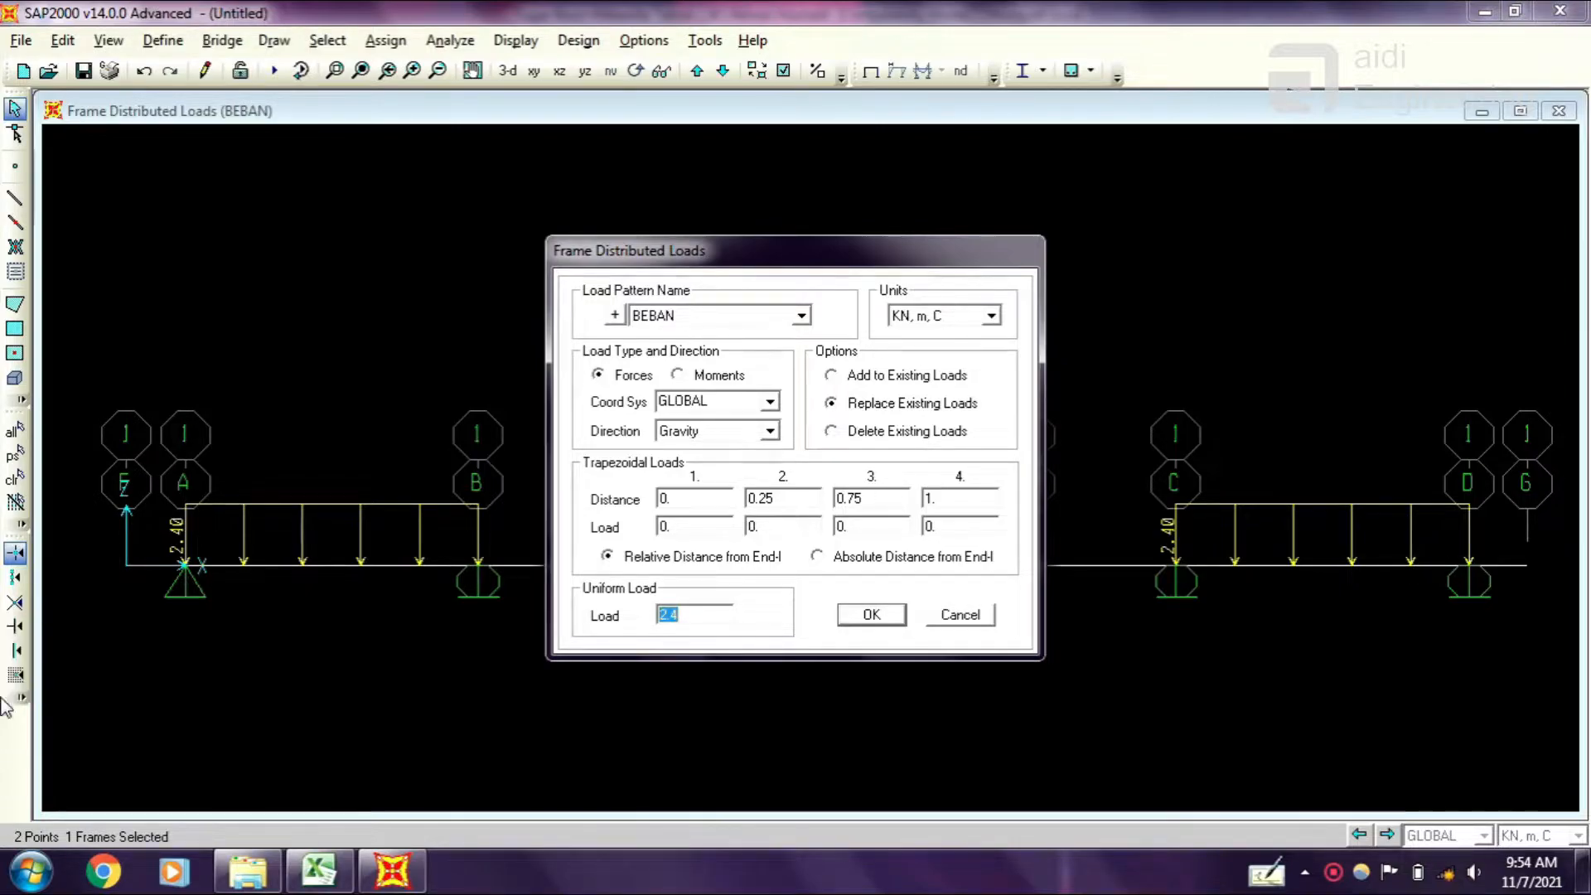
type("1.25")
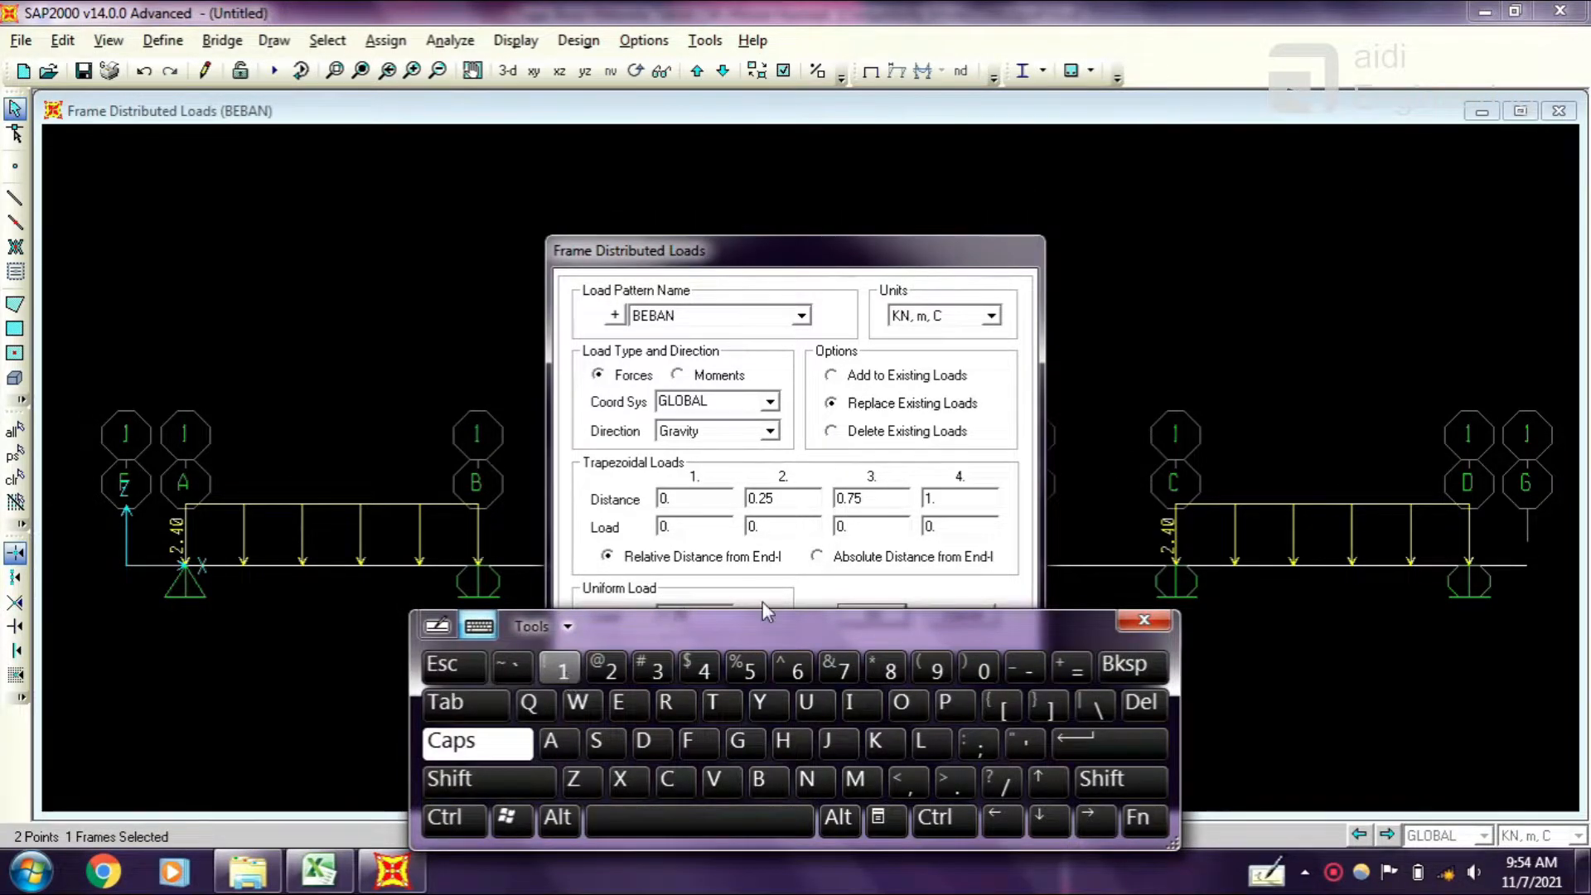
left_click(1144, 620)
left_click(871, 615)
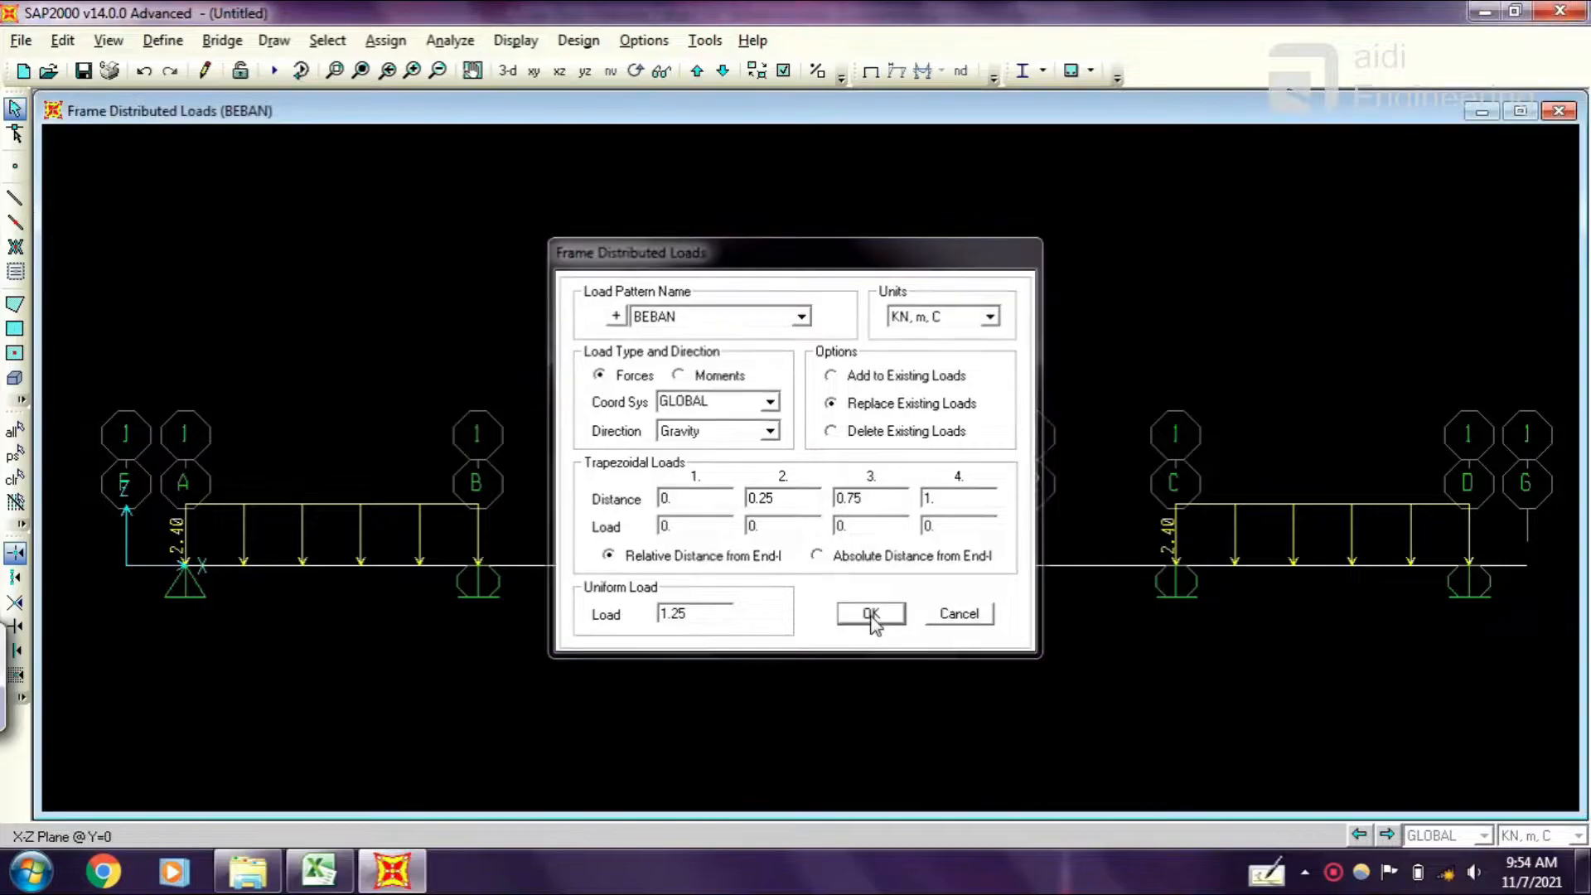
Check P1 in Excel and set up a frame point load on S1–S2 under BEBAN, measured by absolute distance from End-I.
left_click(319, 871)
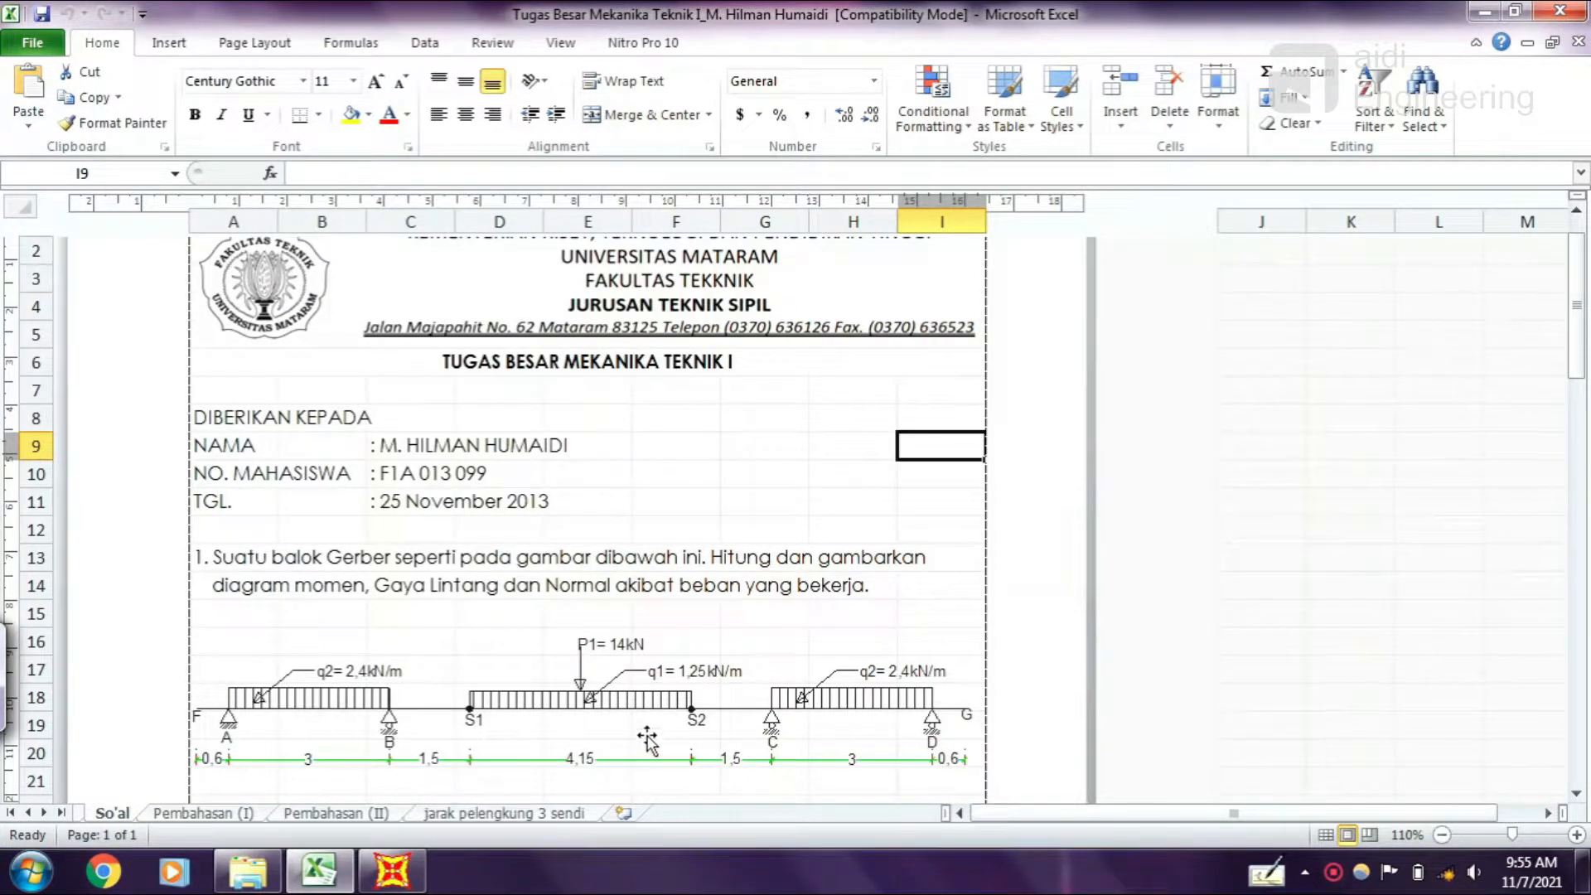
left_click(394, 872)
left_click_drag(586, 539, 1080, 624)
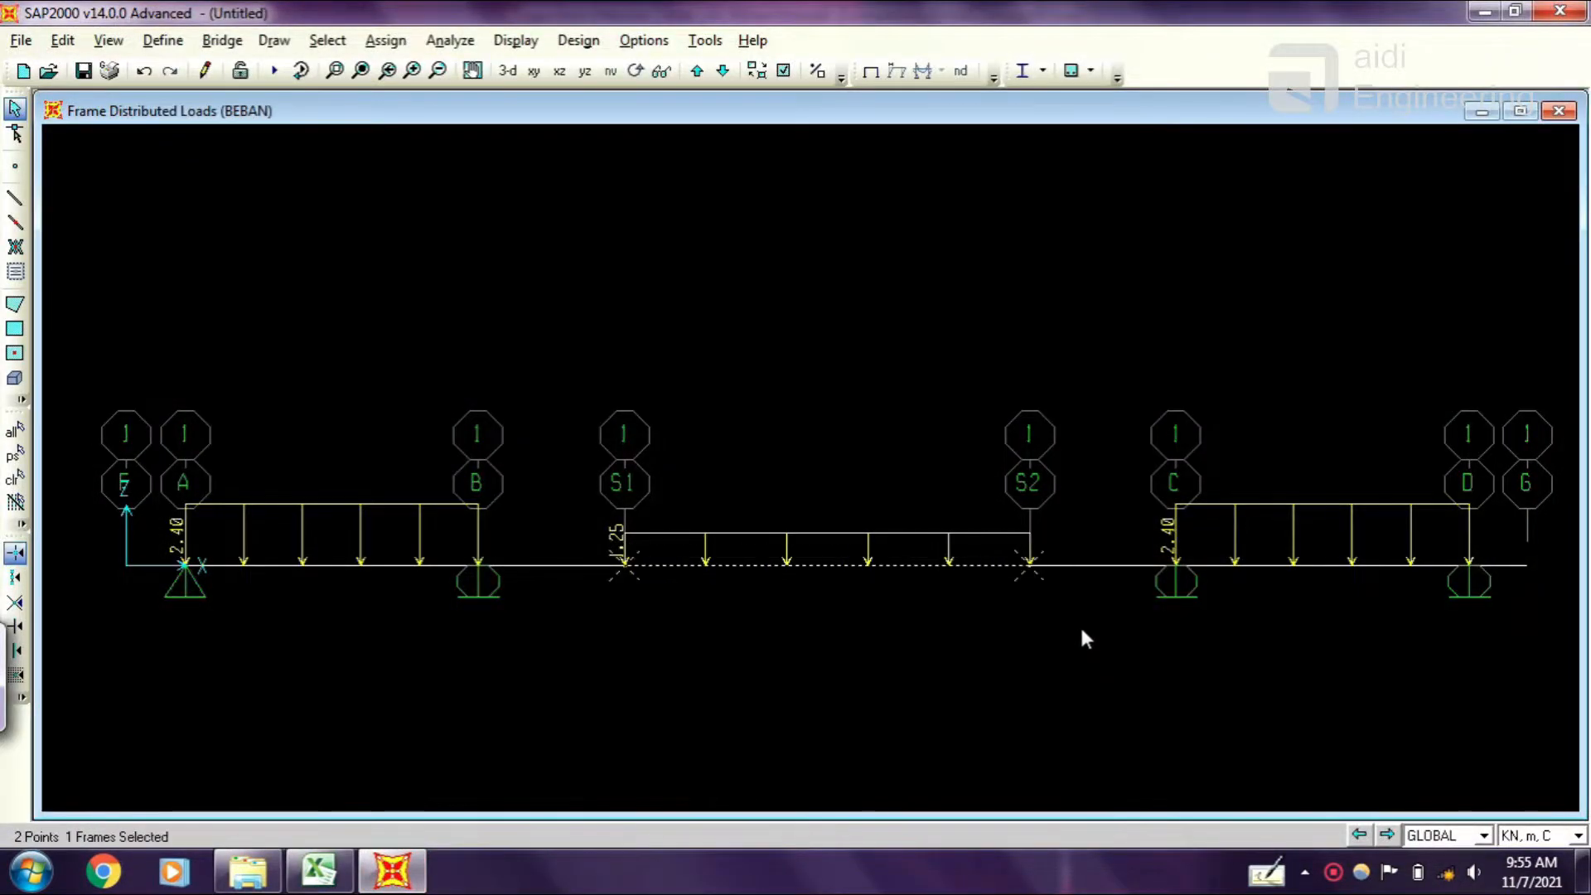
left_click(364, 52)
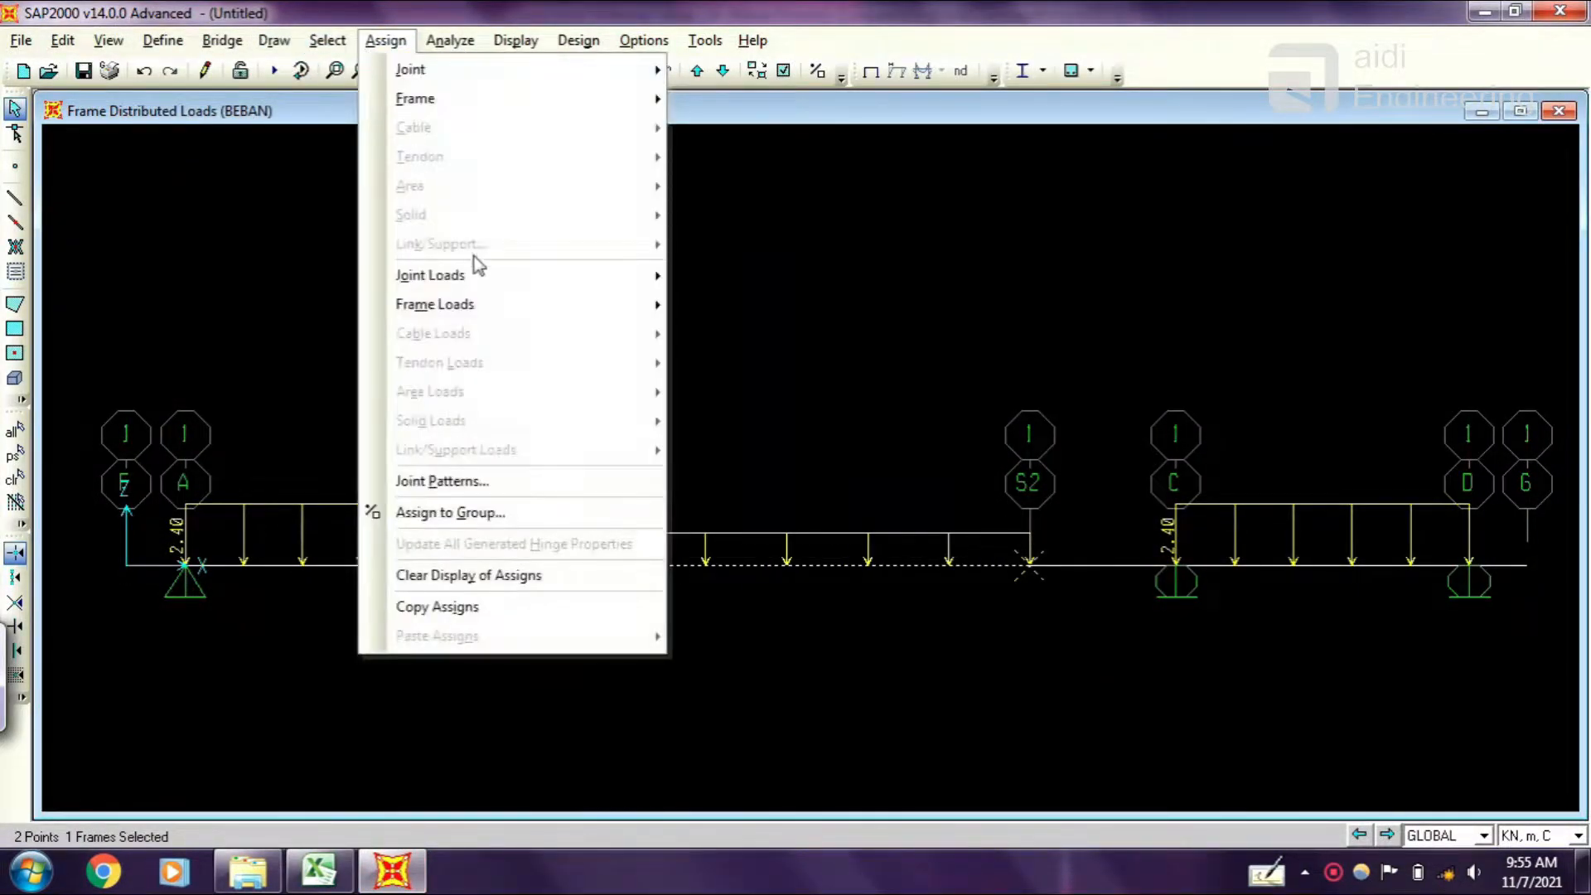
mouse_move(494, 315)
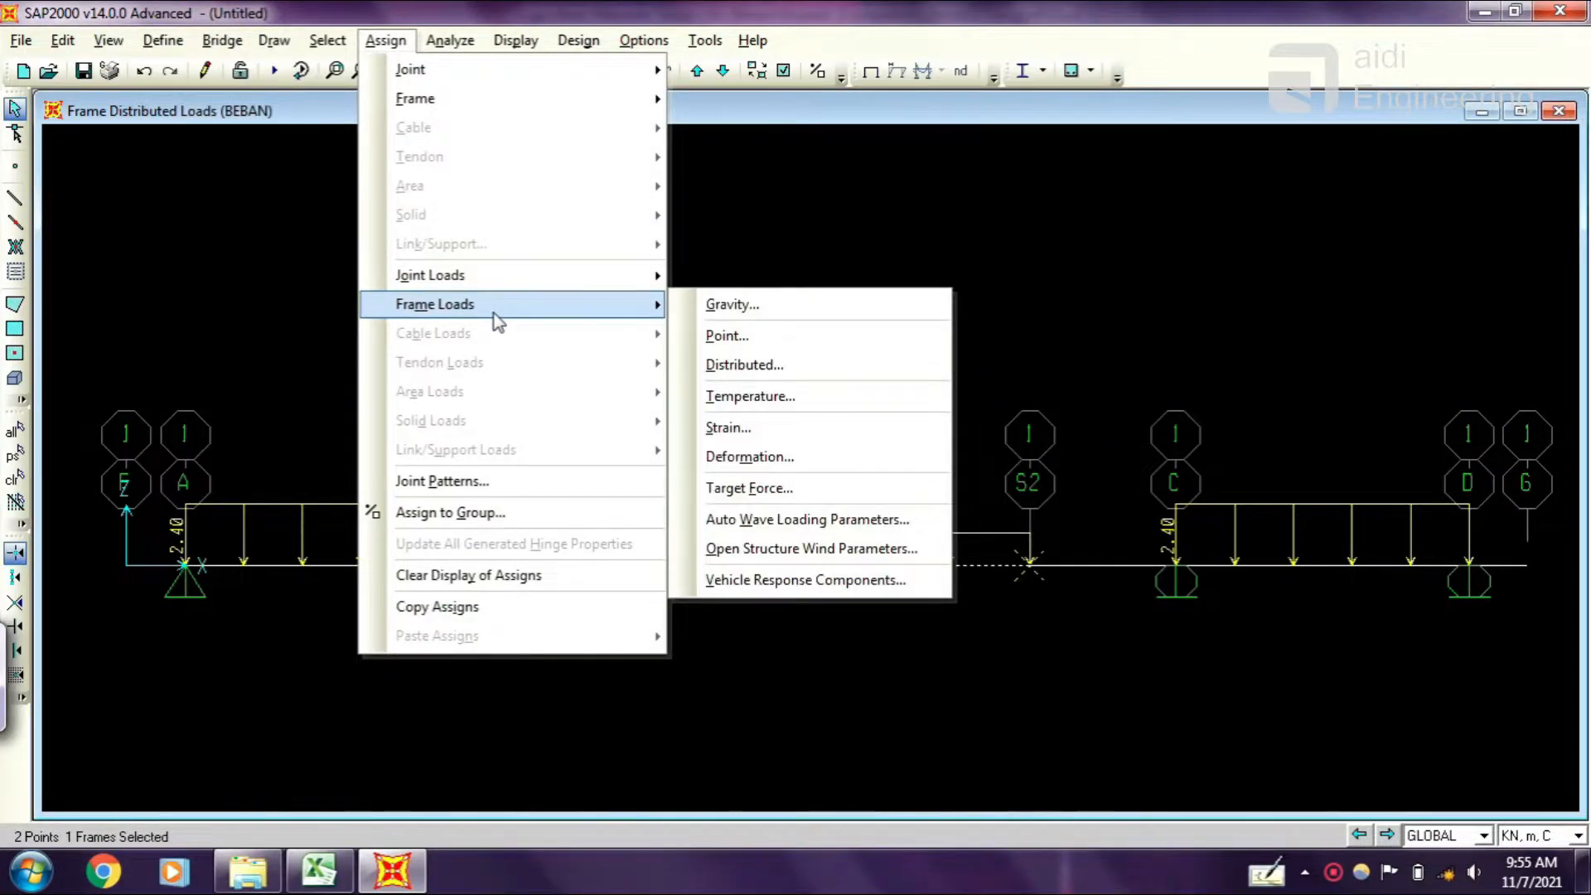
left_click(729, 336)
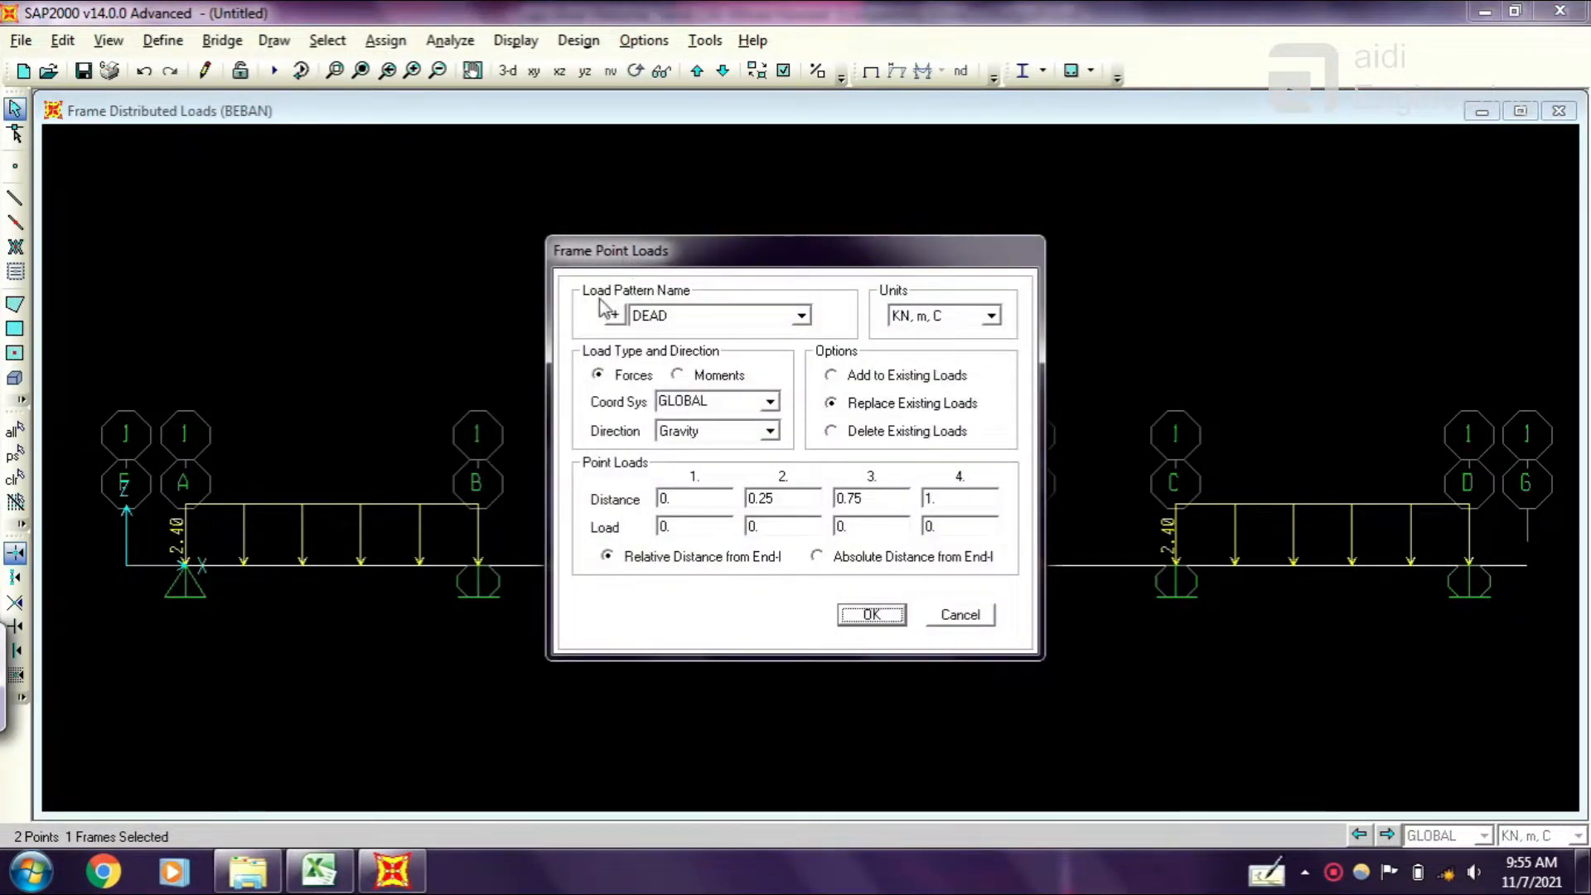
left_click(715, 322)
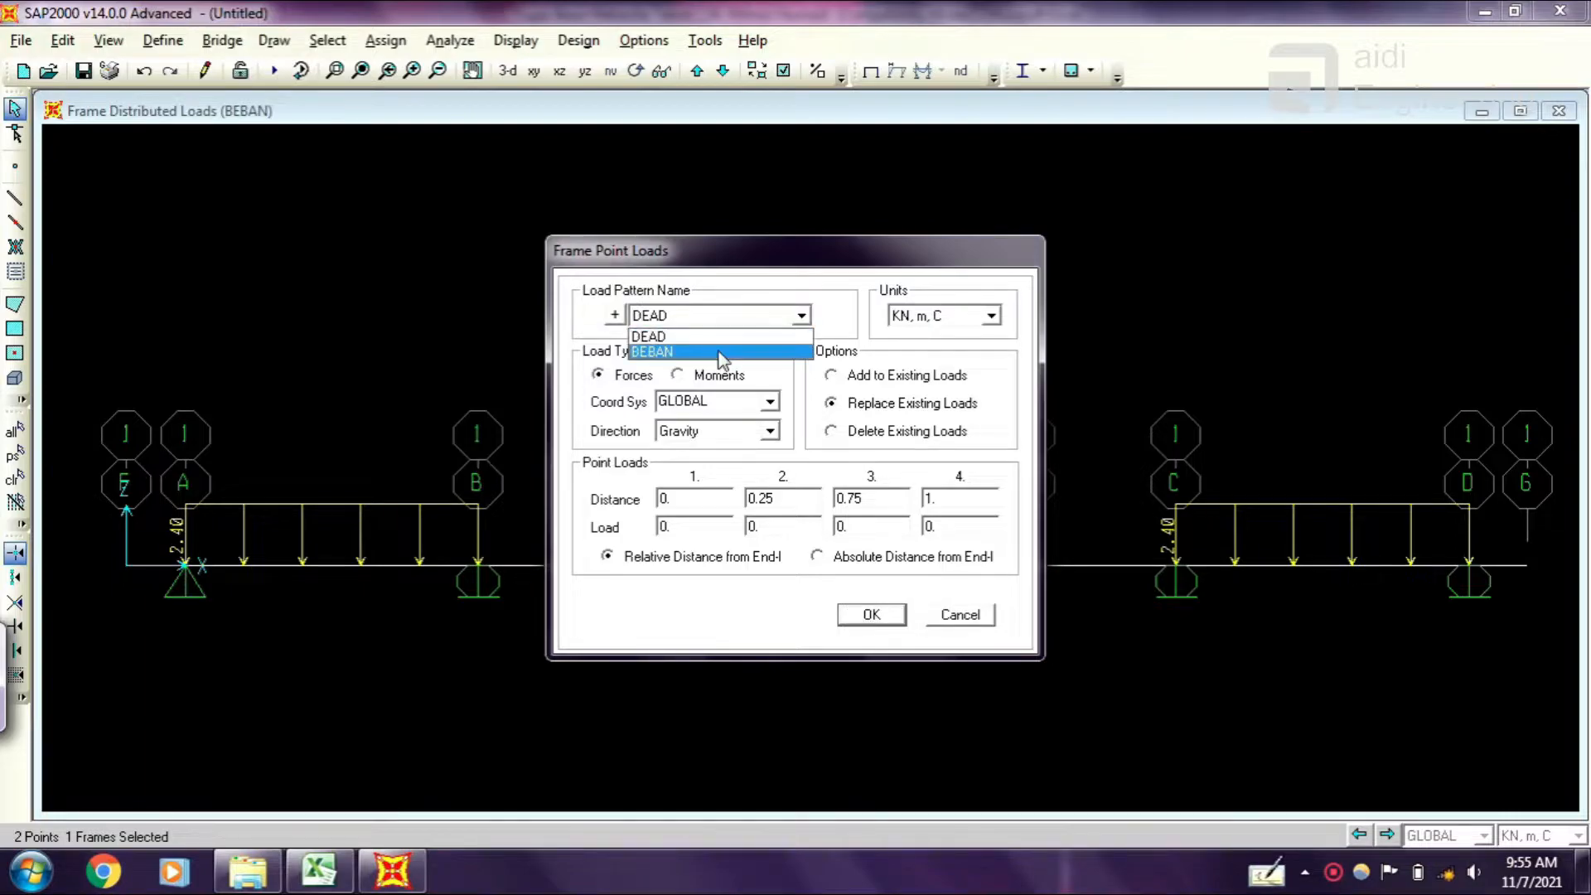
left_click(711, 342)
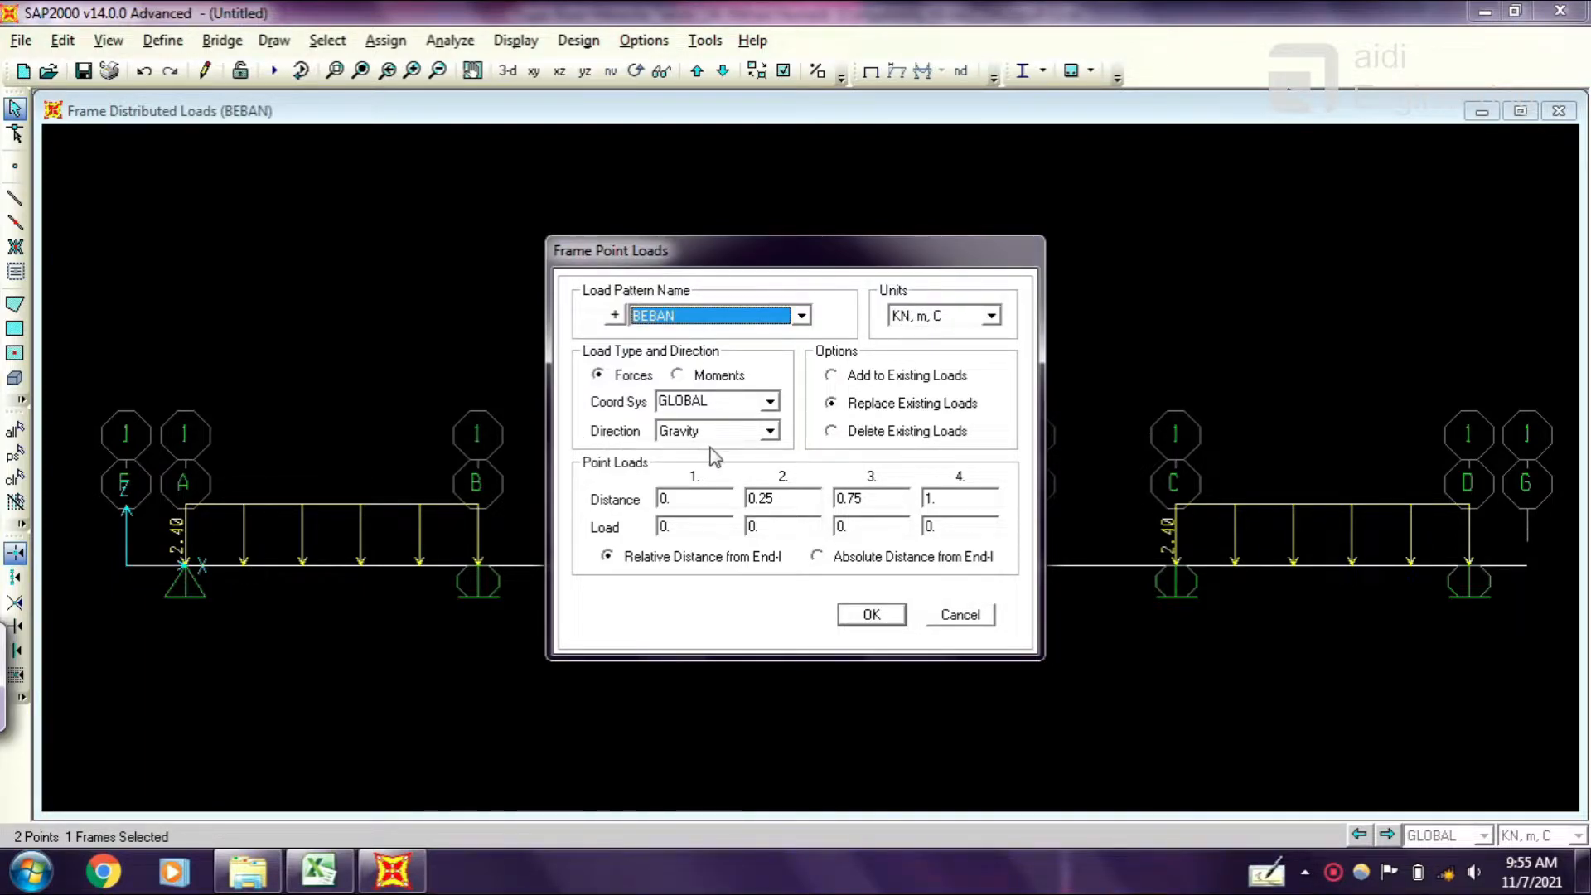
left_click(824, 557)
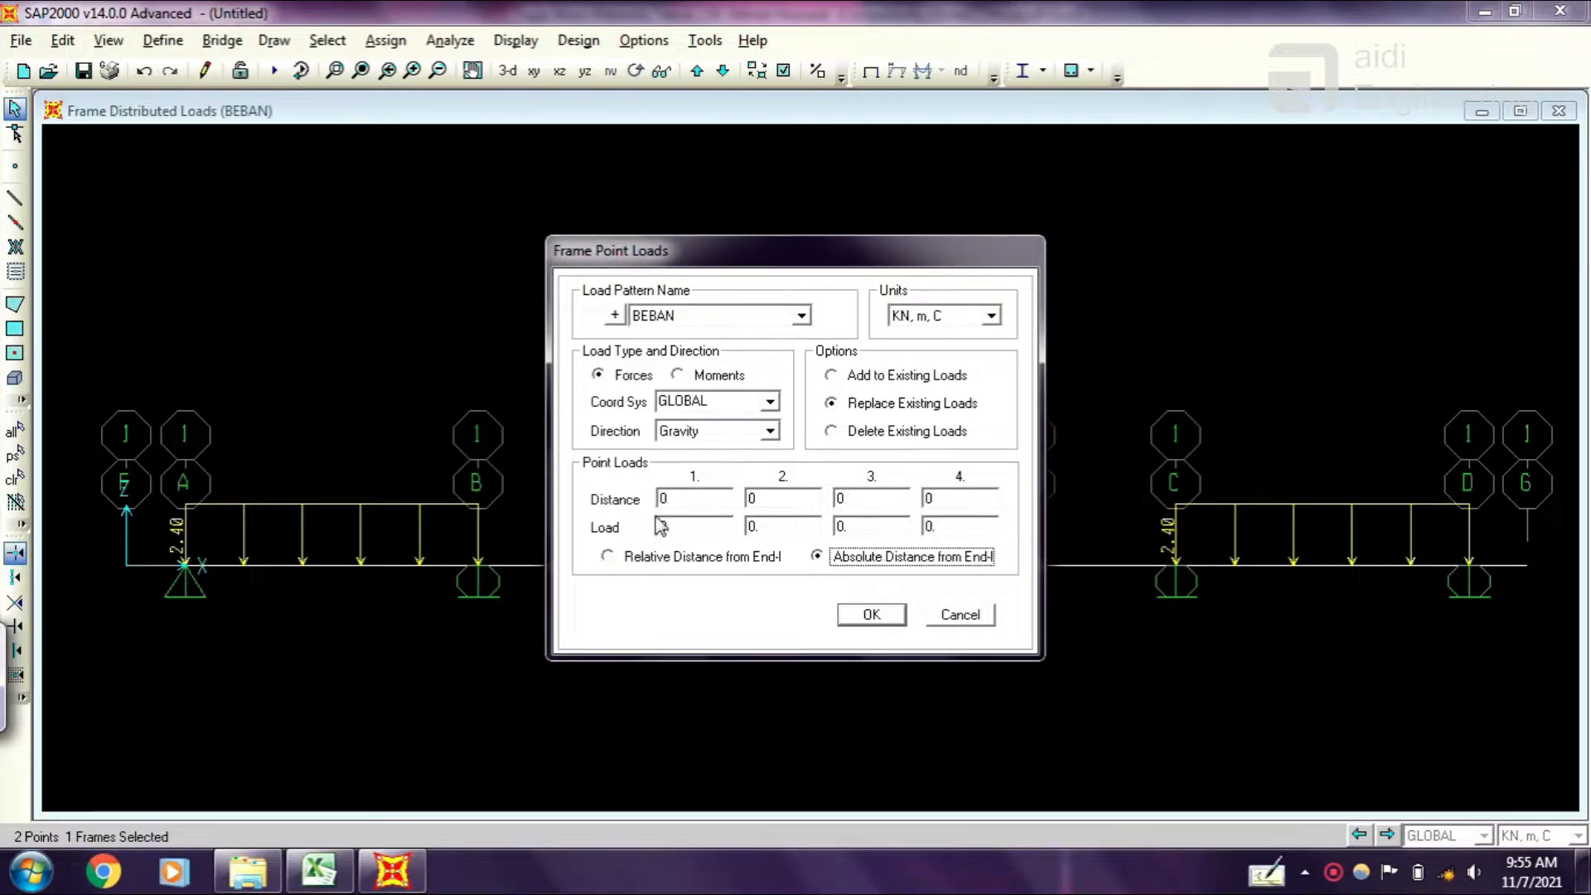
Set the first point load's distance to half the span with the formula =4.15/2.
left_click(697, 499)
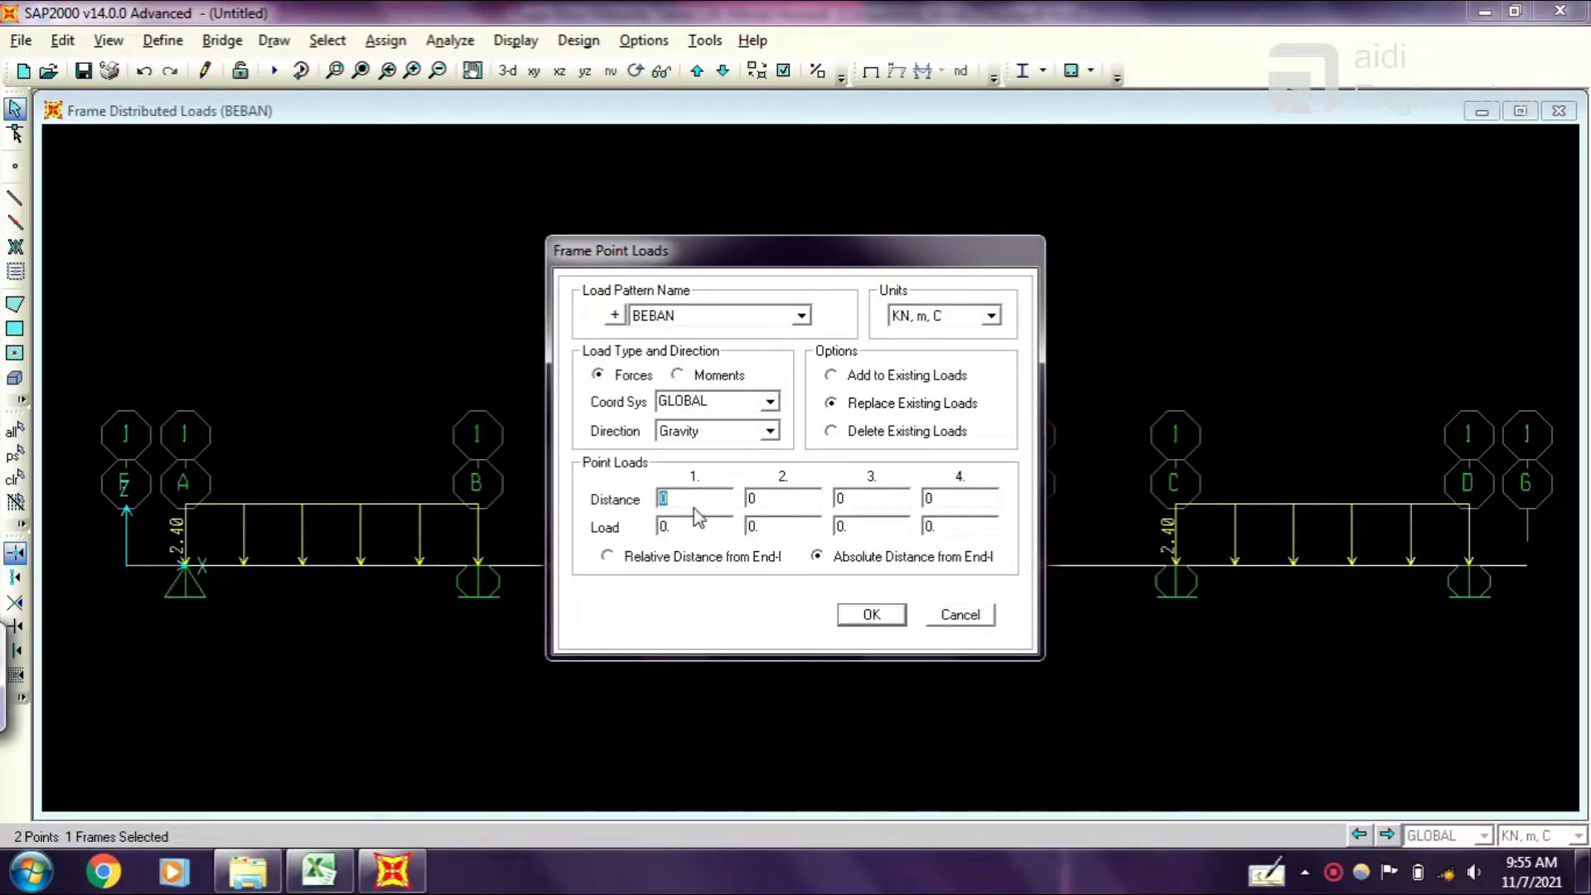
type("=4.")
left_click(17, 671)
left_click(559, 666)
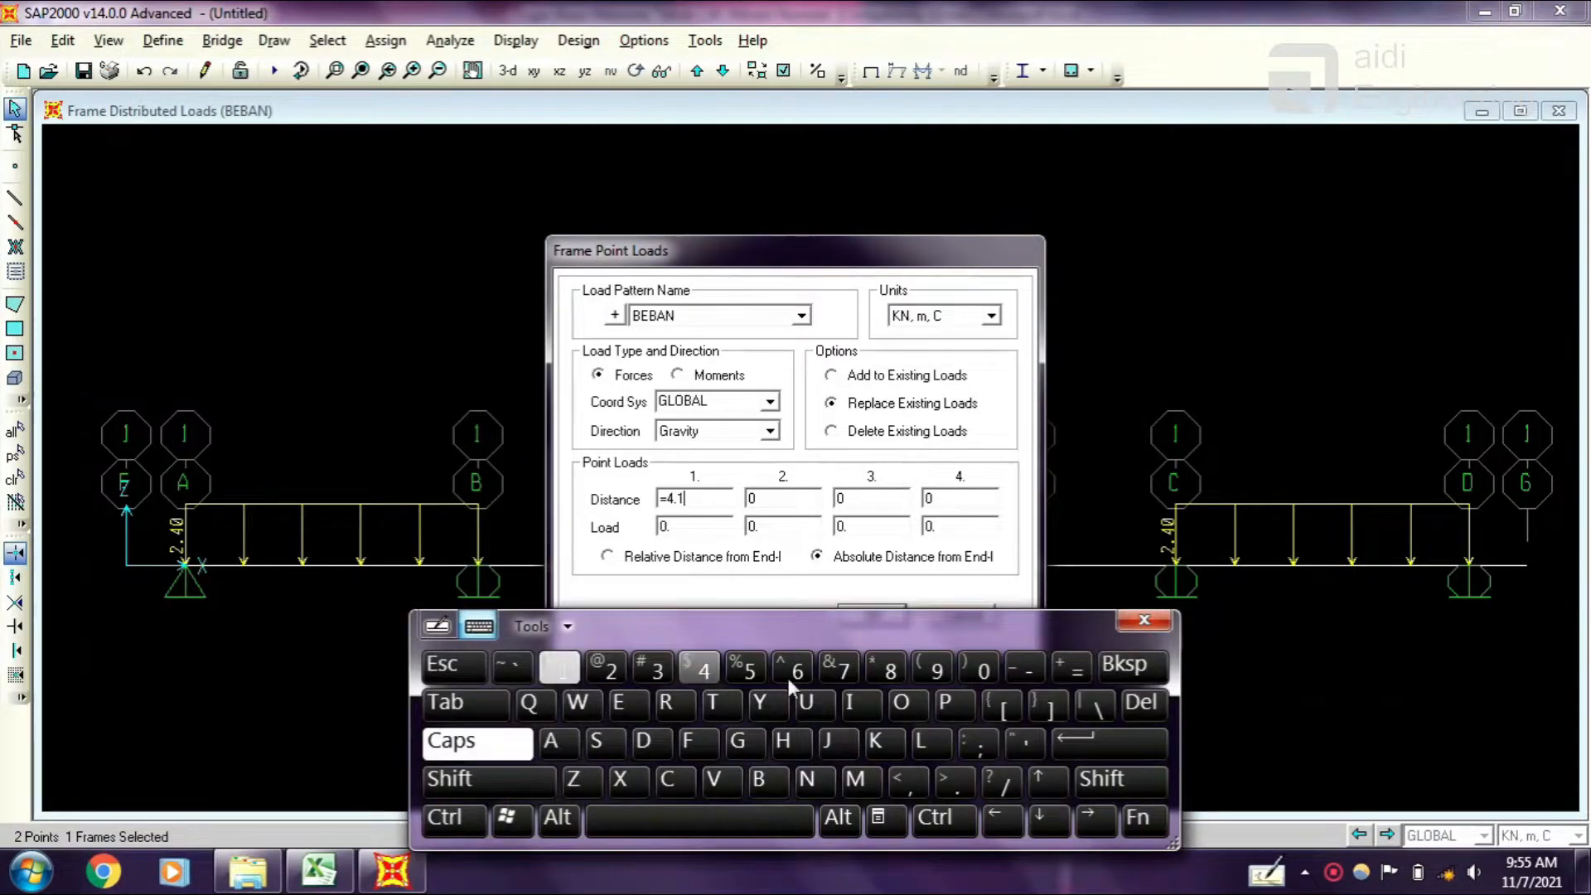
left_click(746, 670)
type("/2")
left_click(1142, 620)
key("Return")
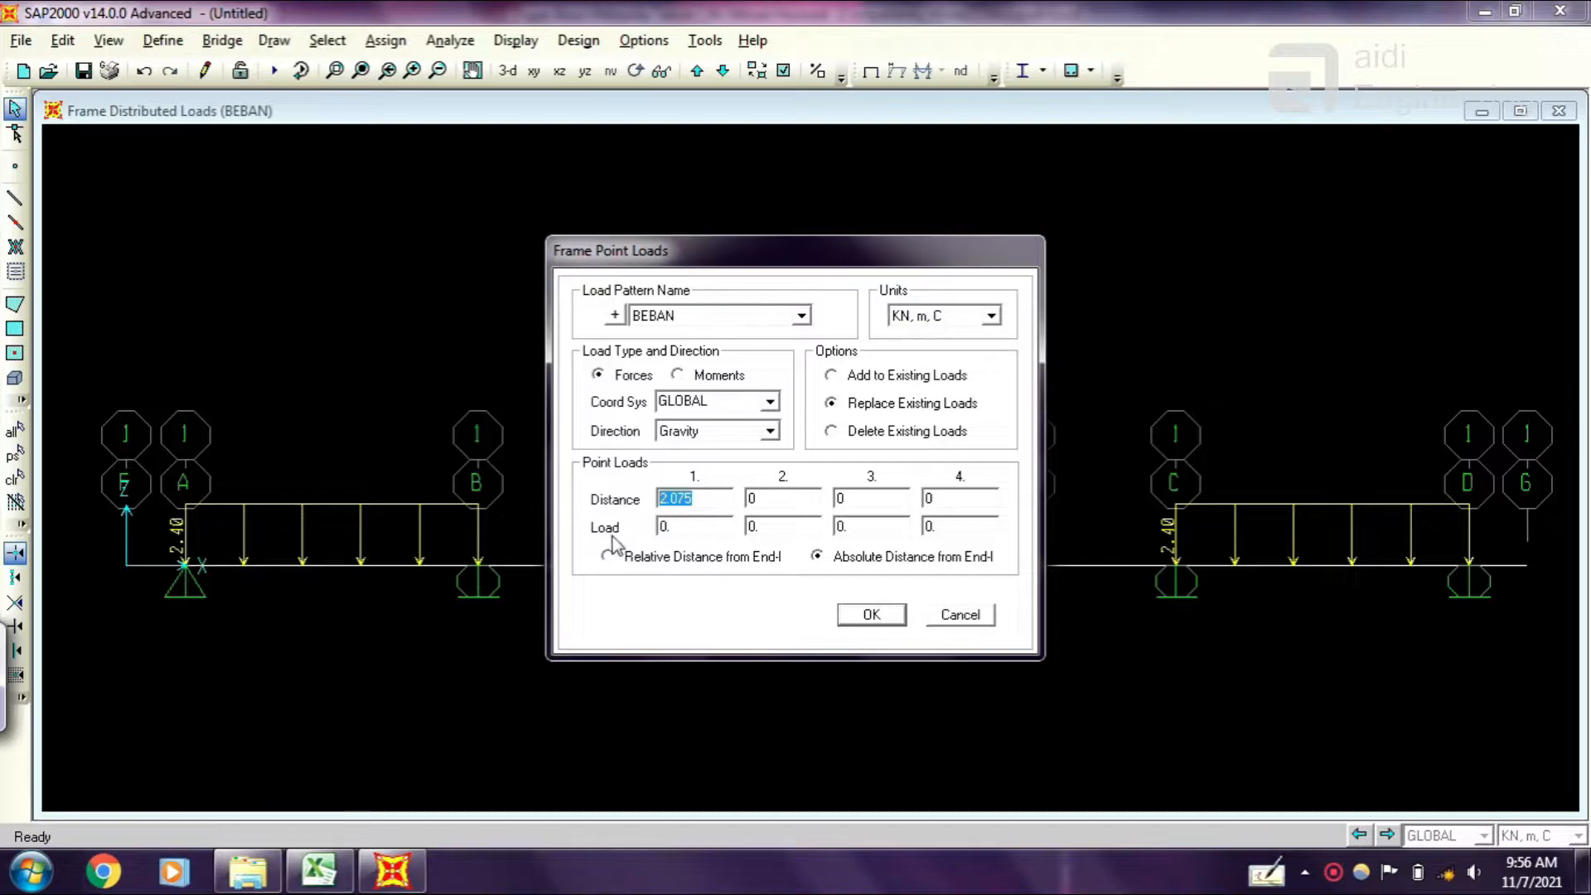
Set the first point load's magnitude to 14 kN and apply it to frame S1–S2.
left_click(700, 526)
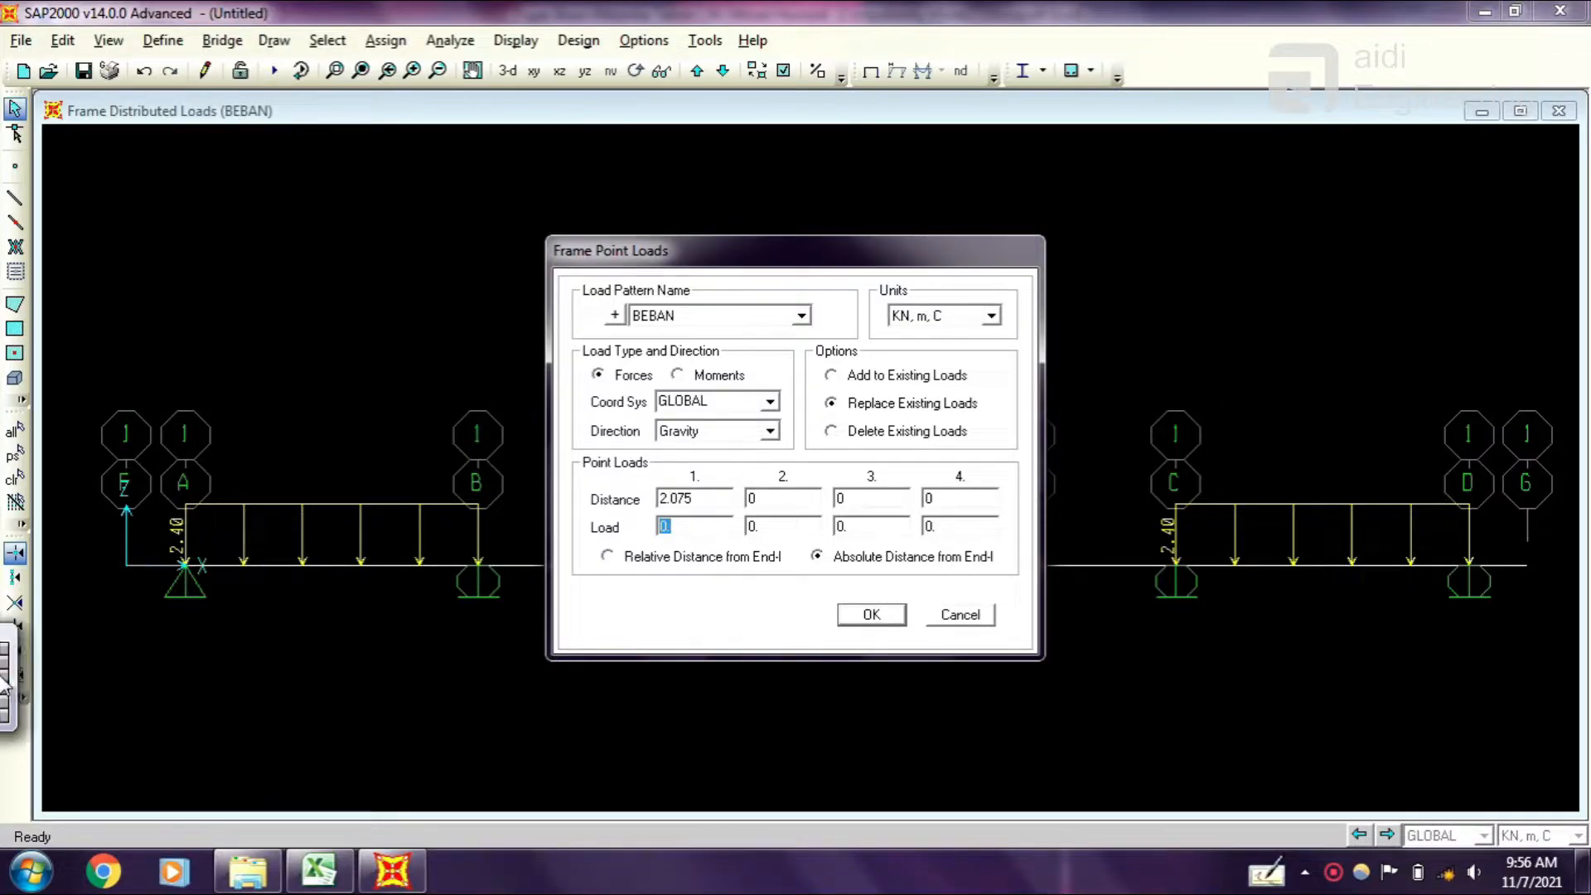
left_click(11, 681)
type("14")
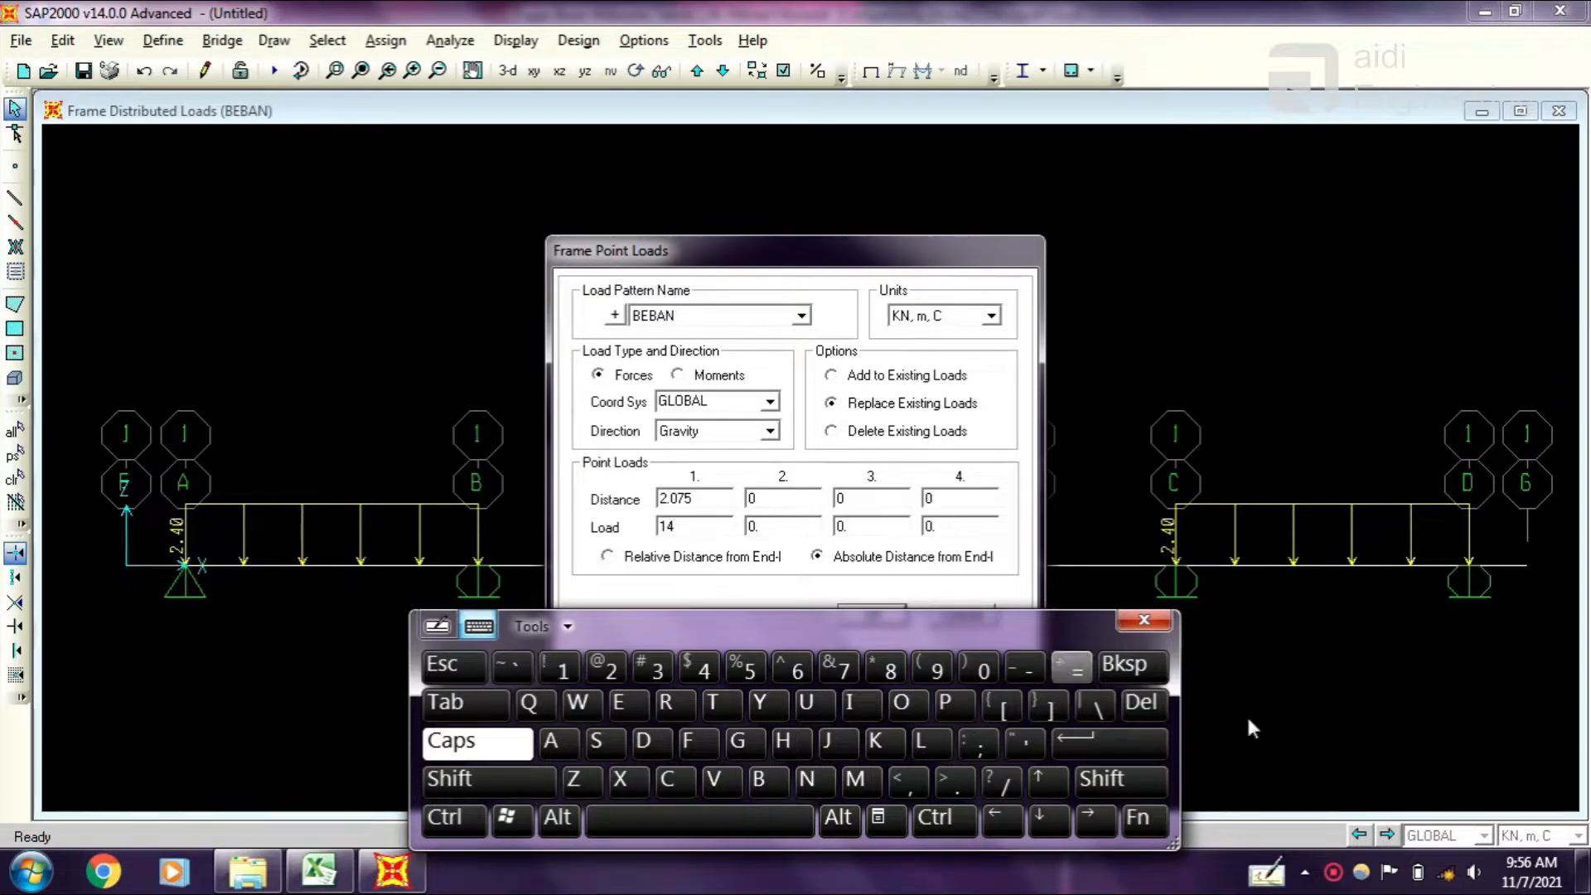
left_click(1143, 621)
left_click(889, 617)
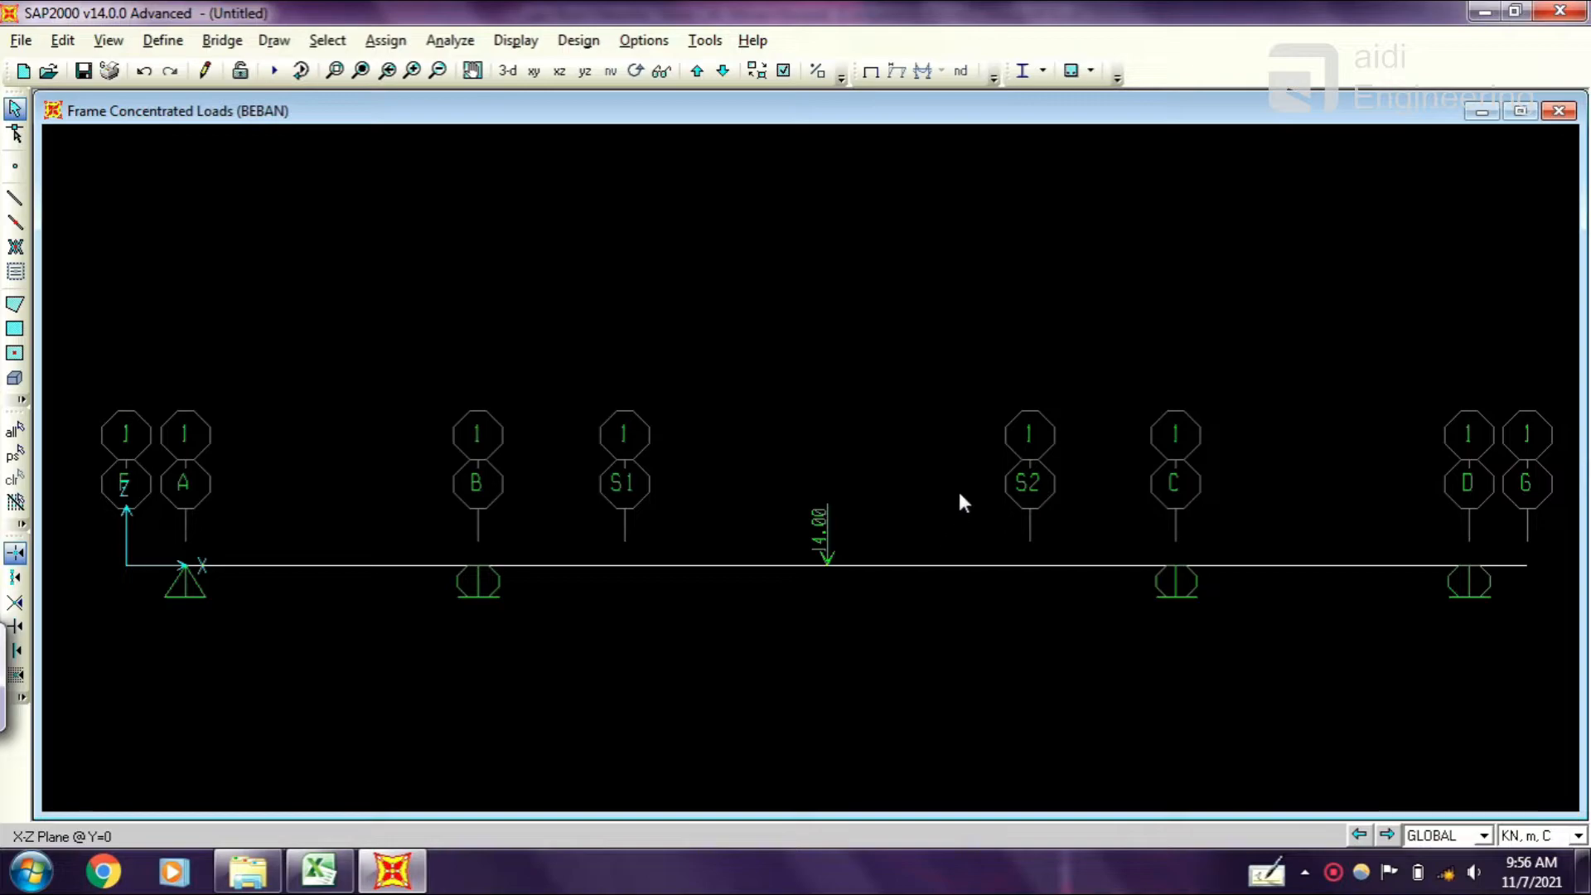
Display the frame span loads assigned under the BEBAN load pattern, with joint loads and loading values shown.
left_click(514, 41)
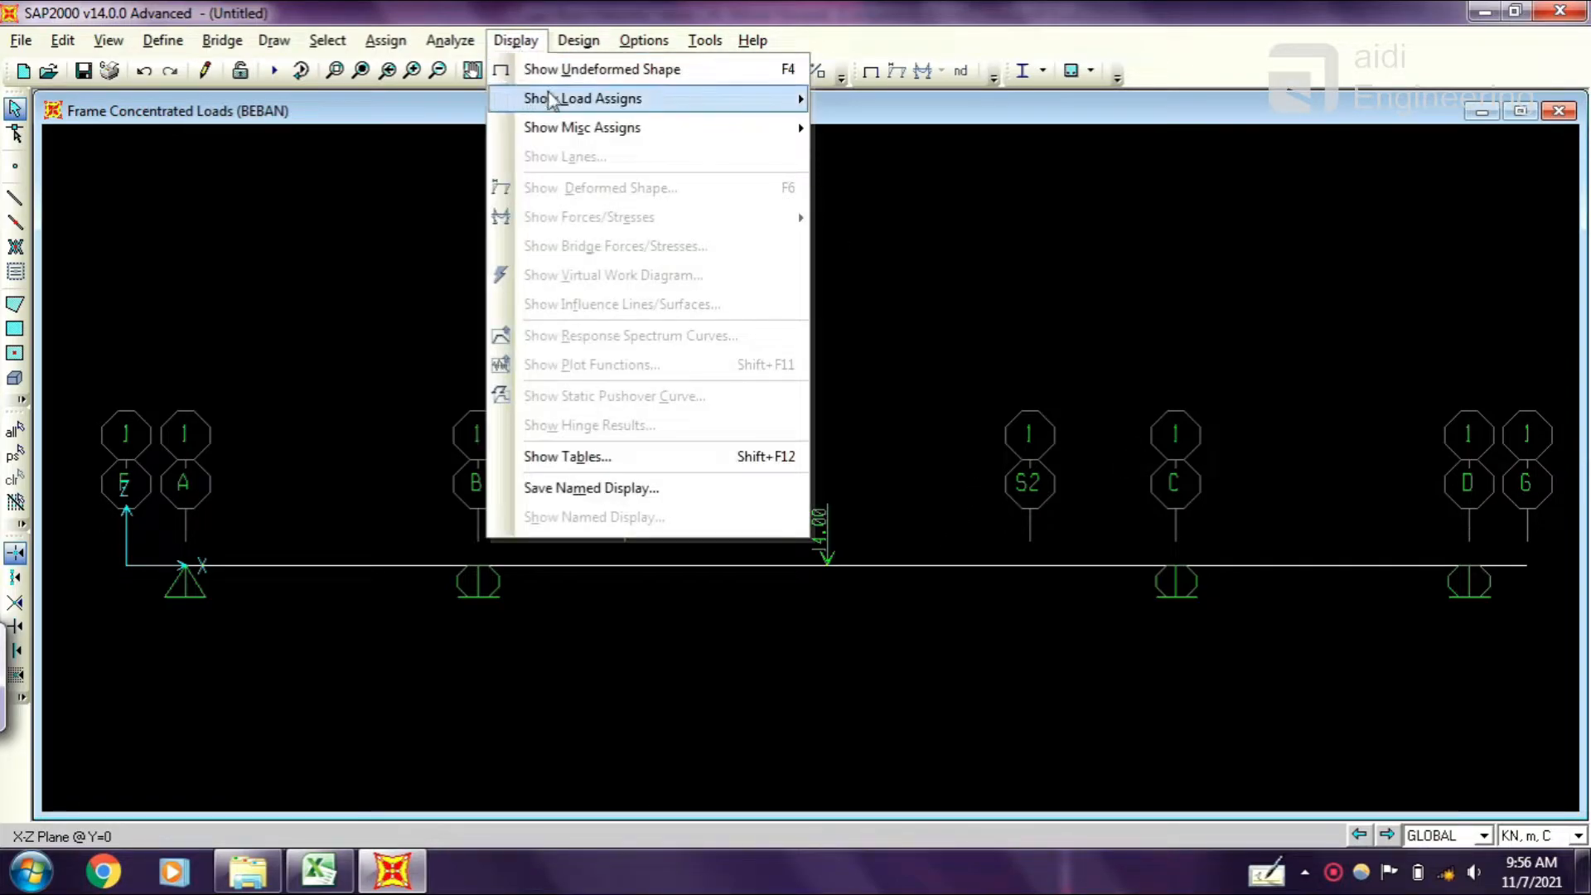
mouse_move(555, 106)
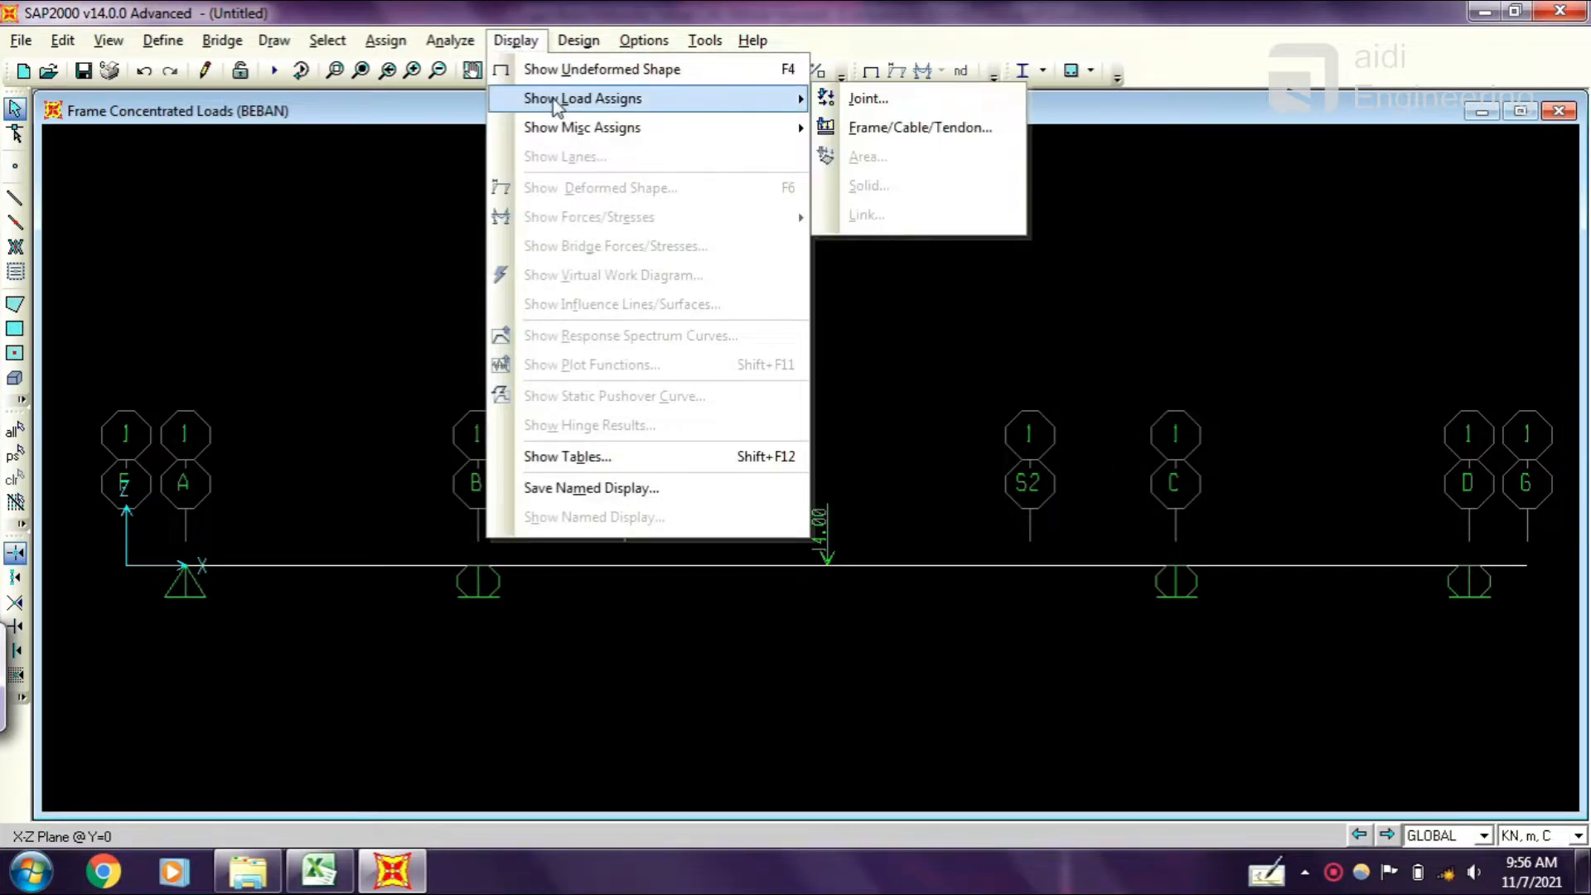
left_click(878, 130)
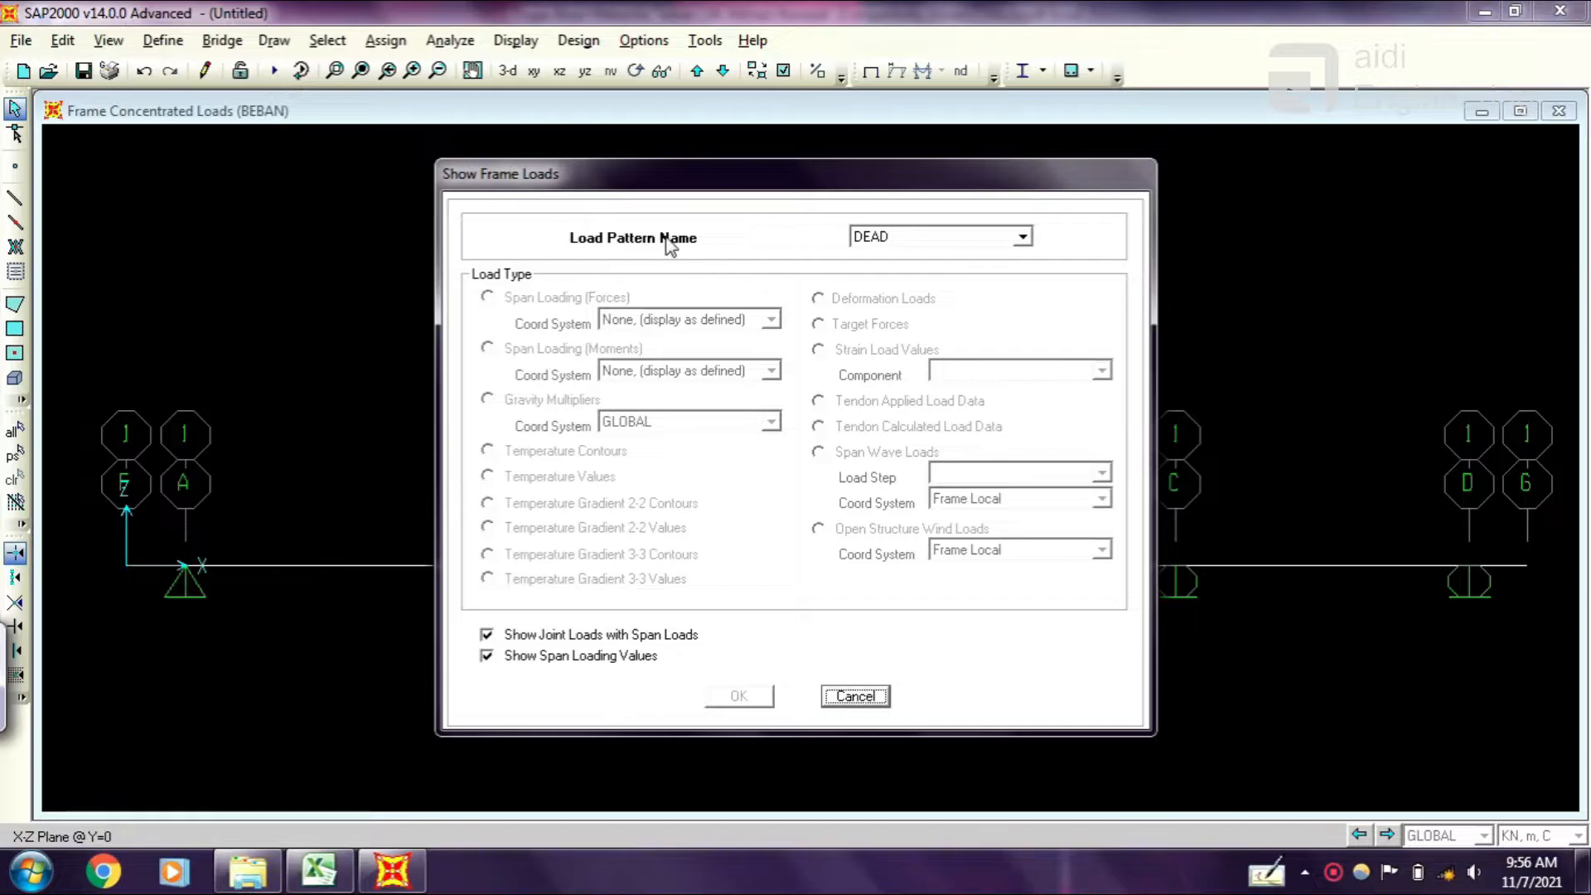
left_click(927, 240)
left_click(911, 272)
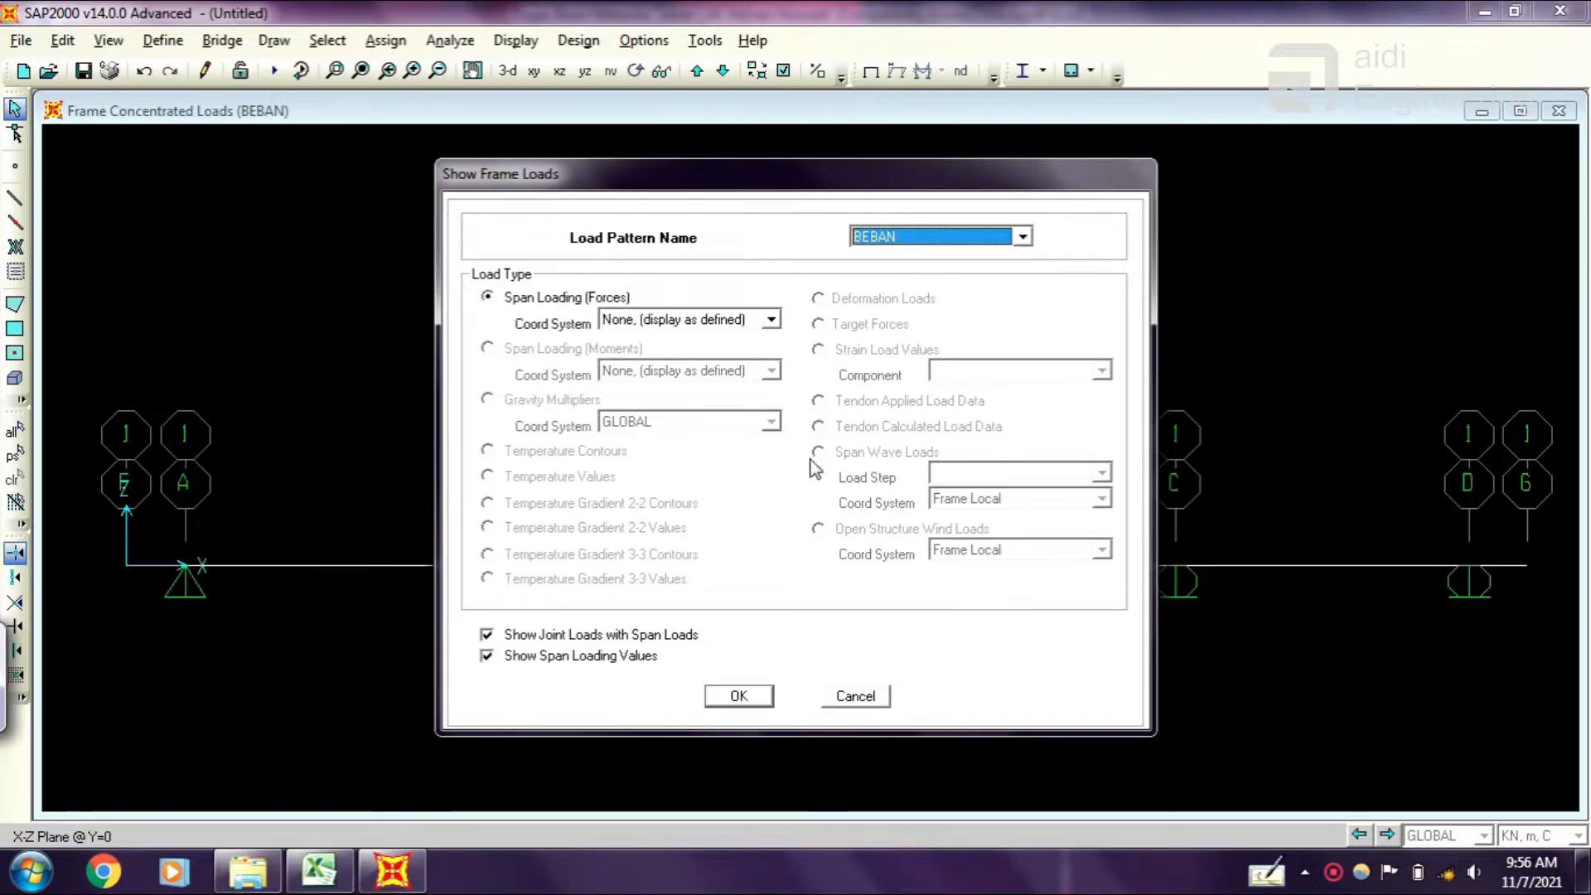
left_click(721, 701)
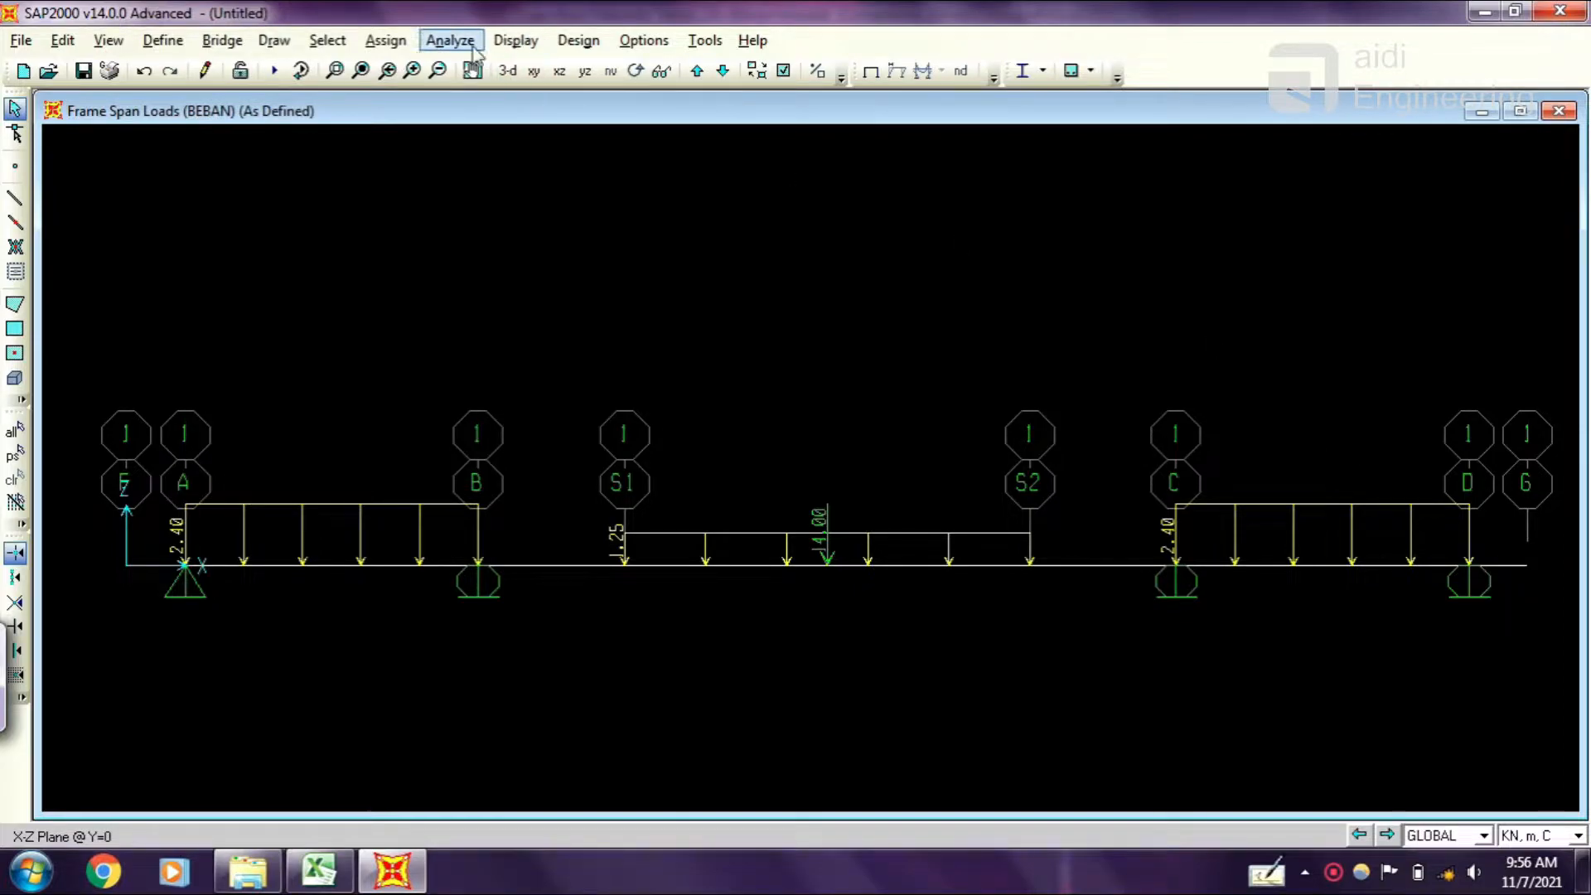
Set the analysis degrees of freedom to Plane Frame in the XZ plane.
left_click(450, 40)
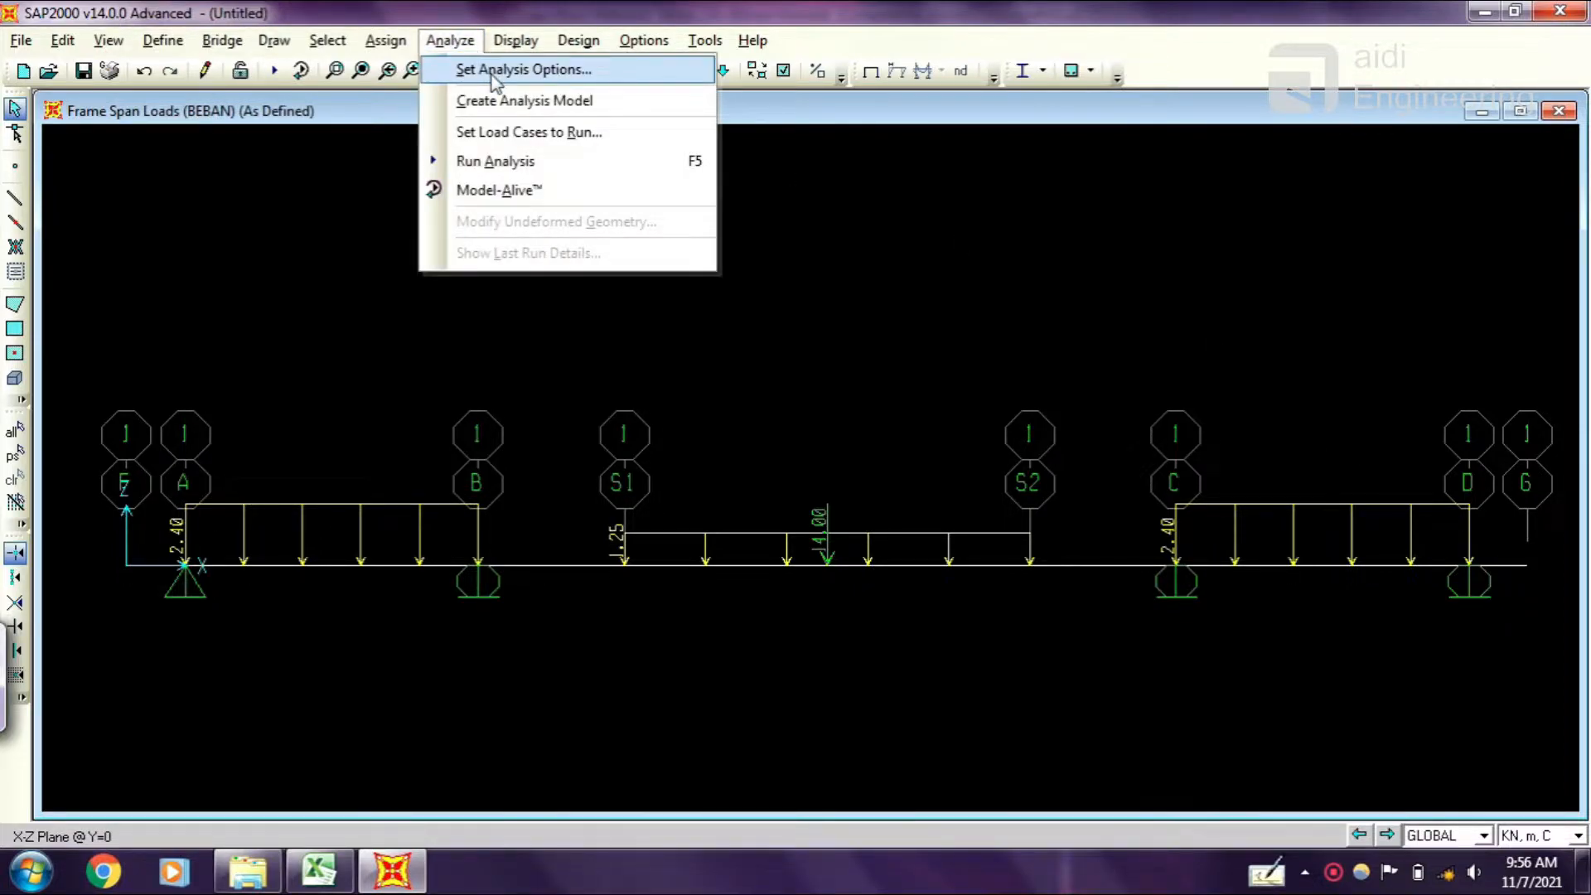
left_click(497, 69)
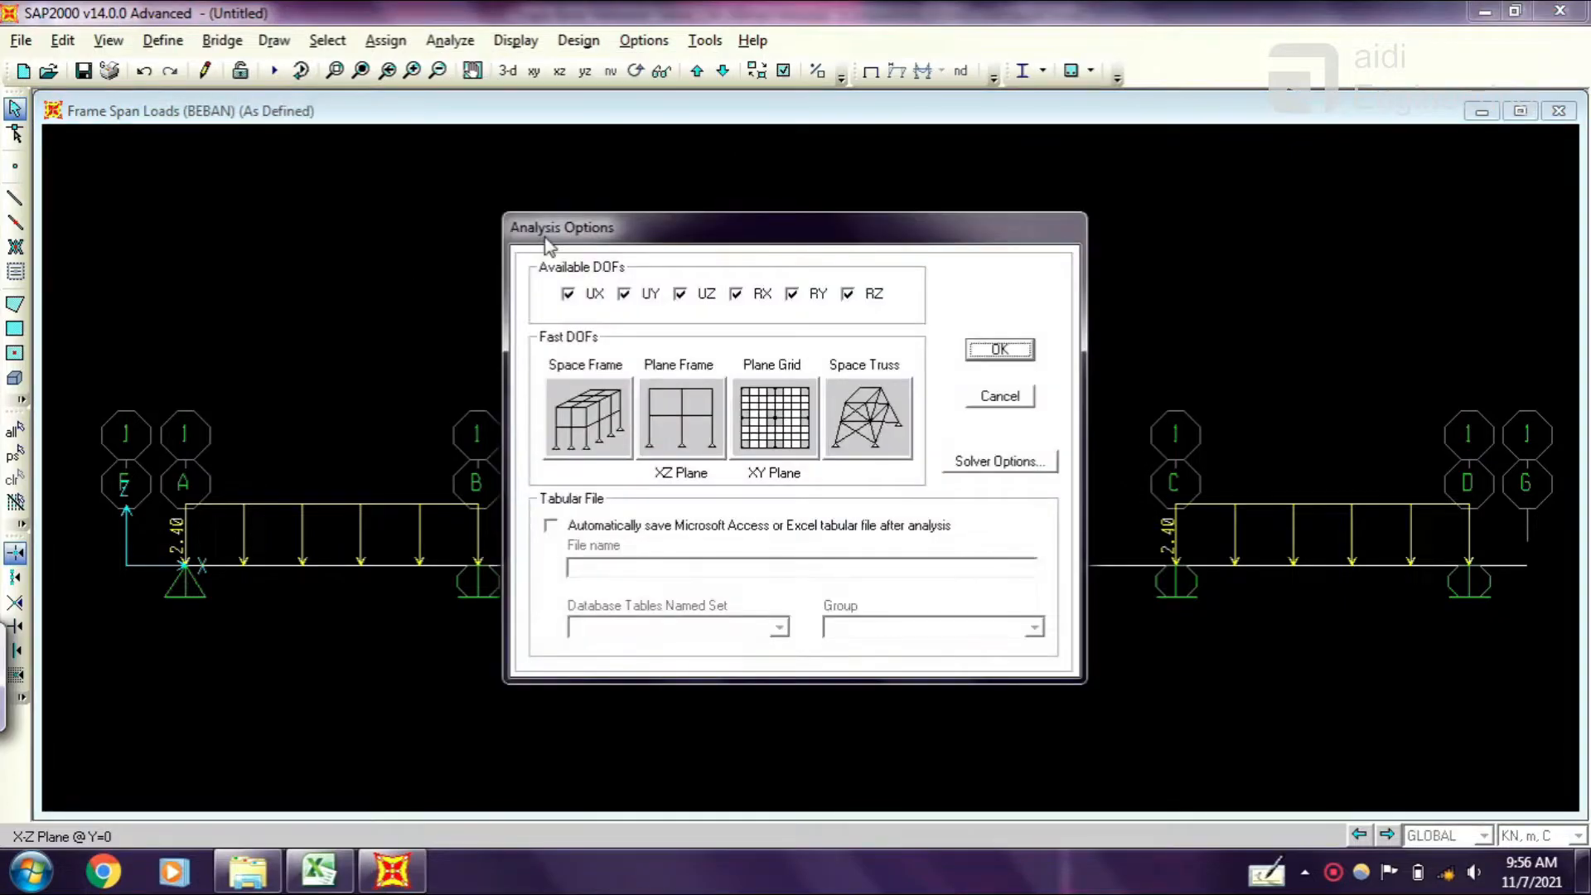
left_click(667, 410)
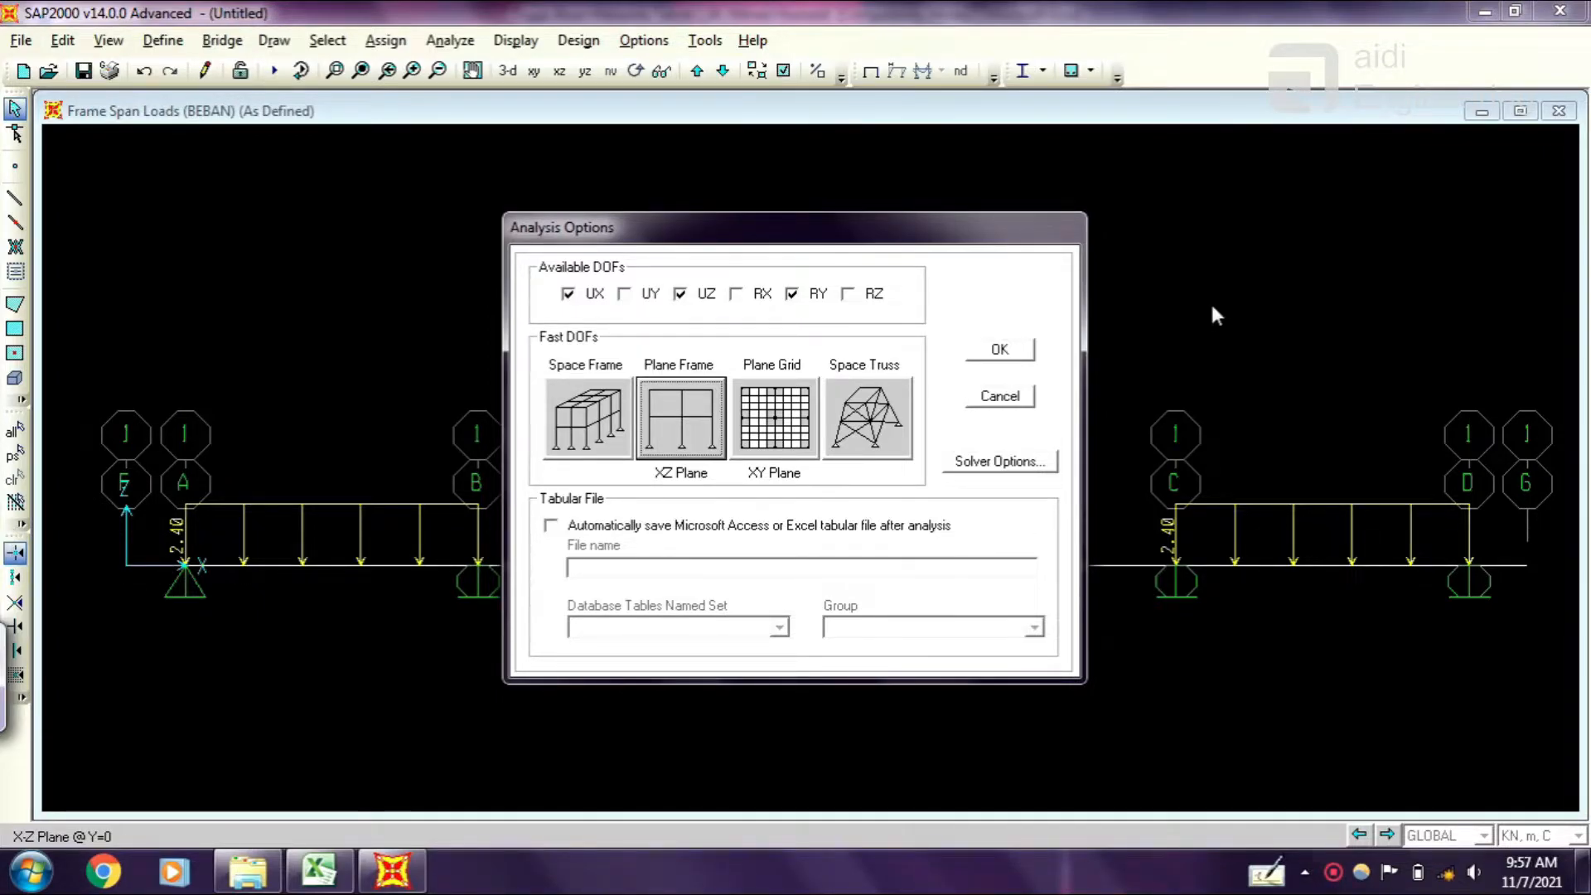
left_click(1000, 350)
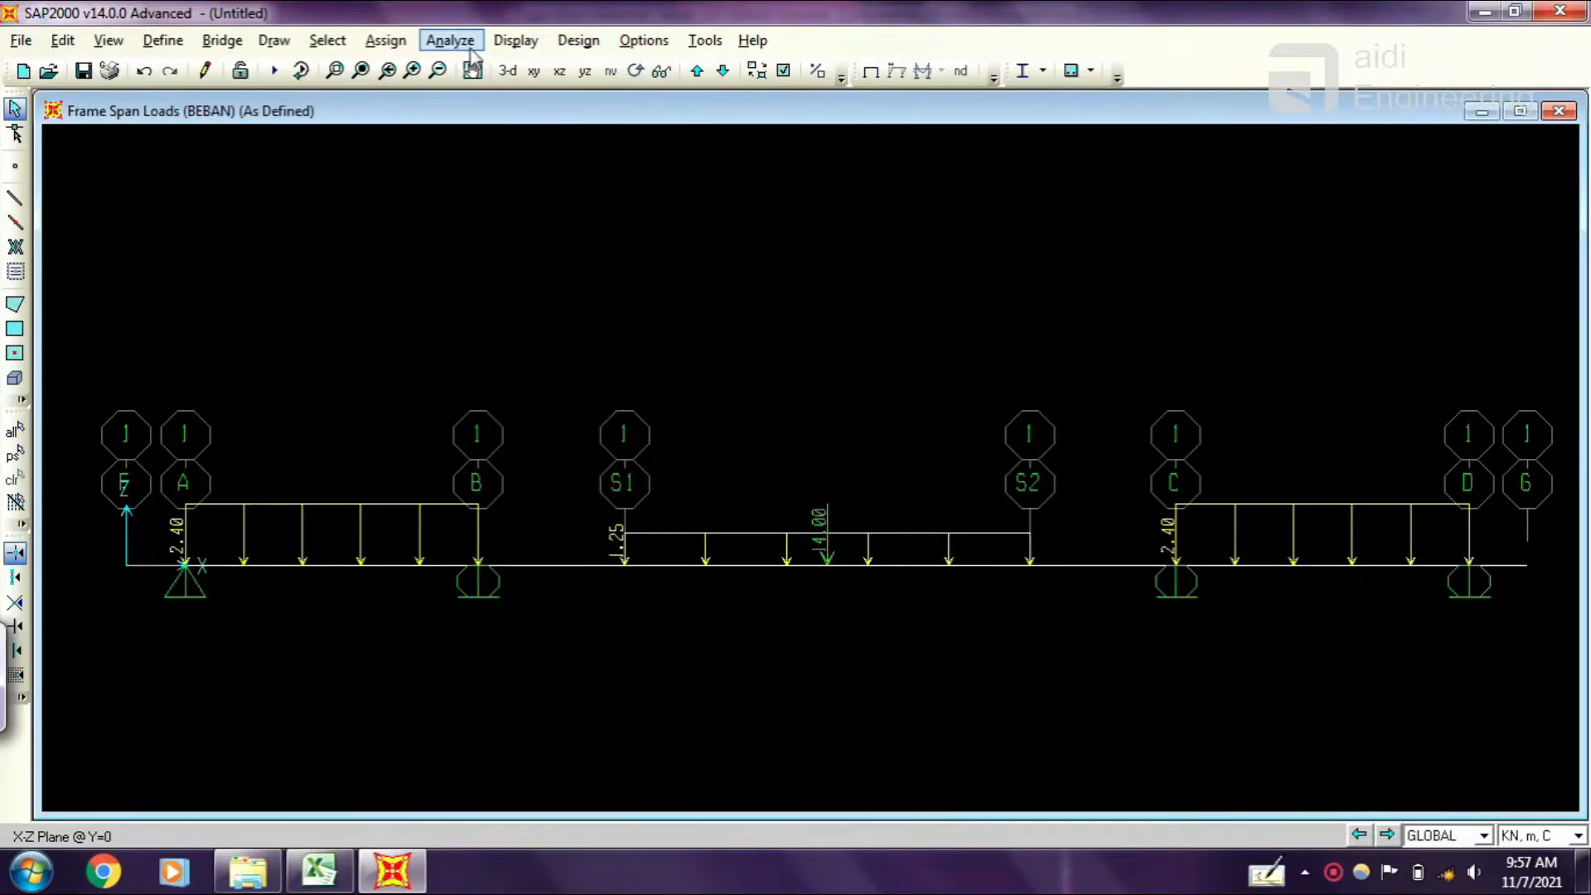
Open the analysis run setup and exclude the DEAD and MODAL load cases, leaving only BEBAN set to run.
left_click(456, 41)
left_click(513, 160)
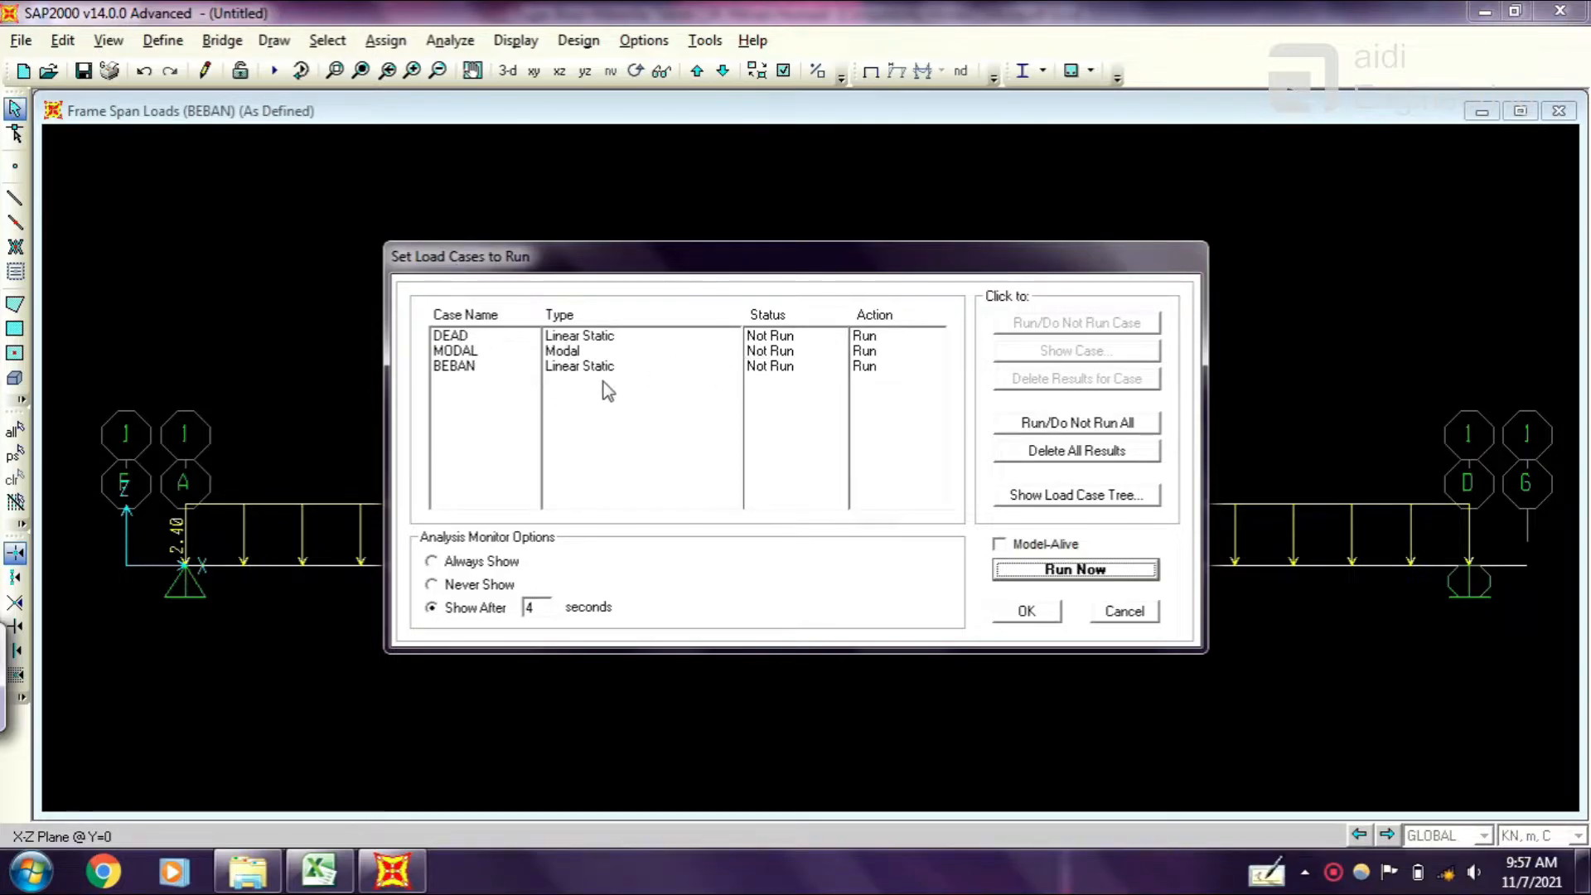
left_click(454, 336)
left_click(1051, 324)
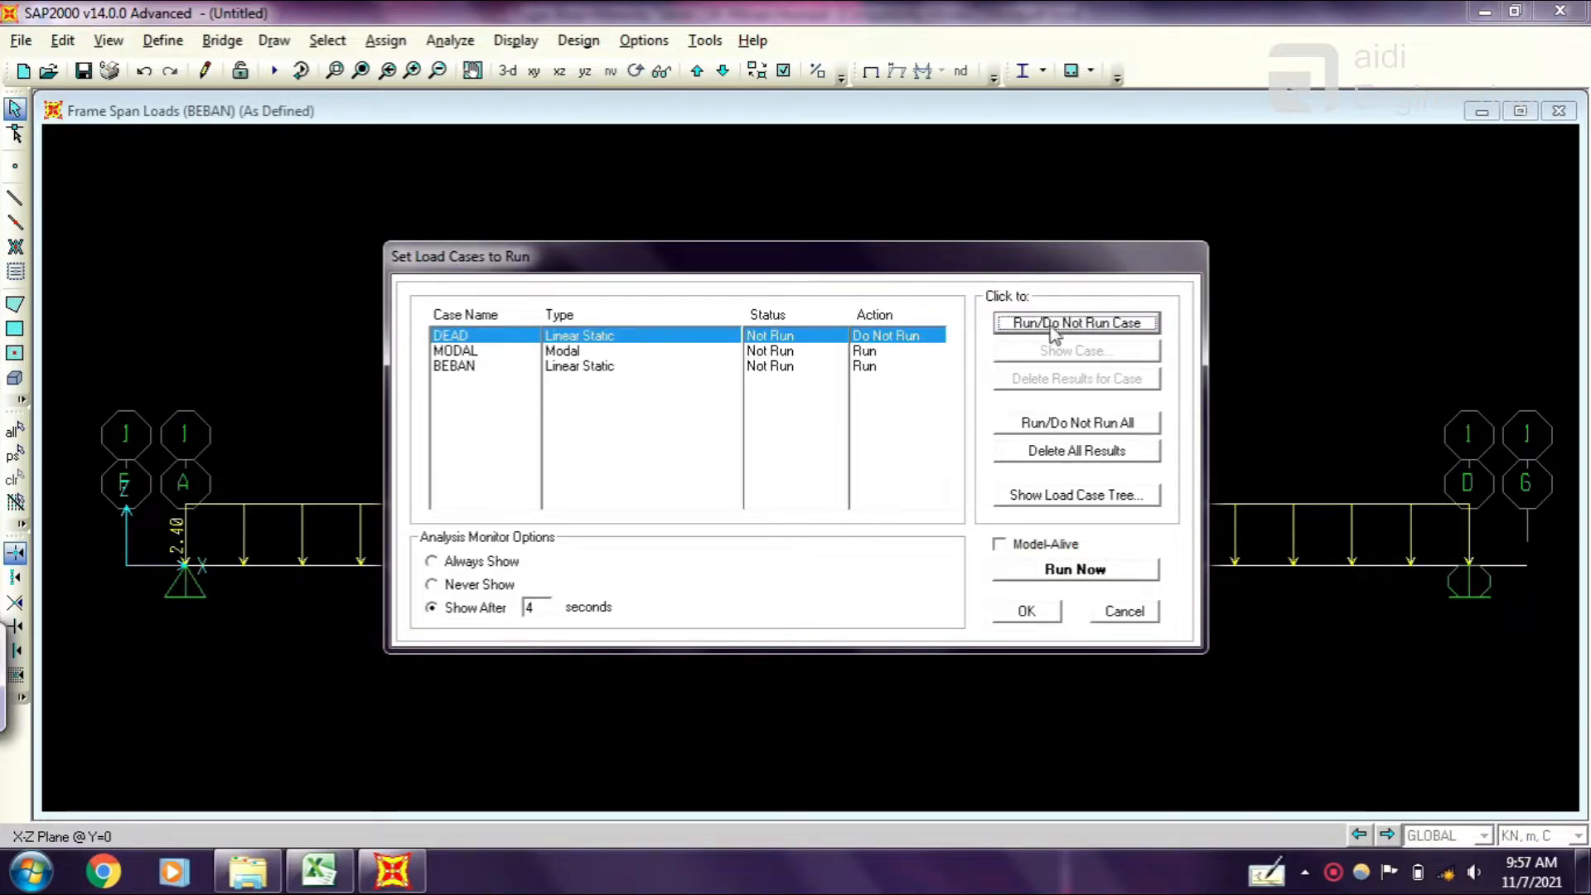
left_click(454, 350)
left_click(1071, 325)
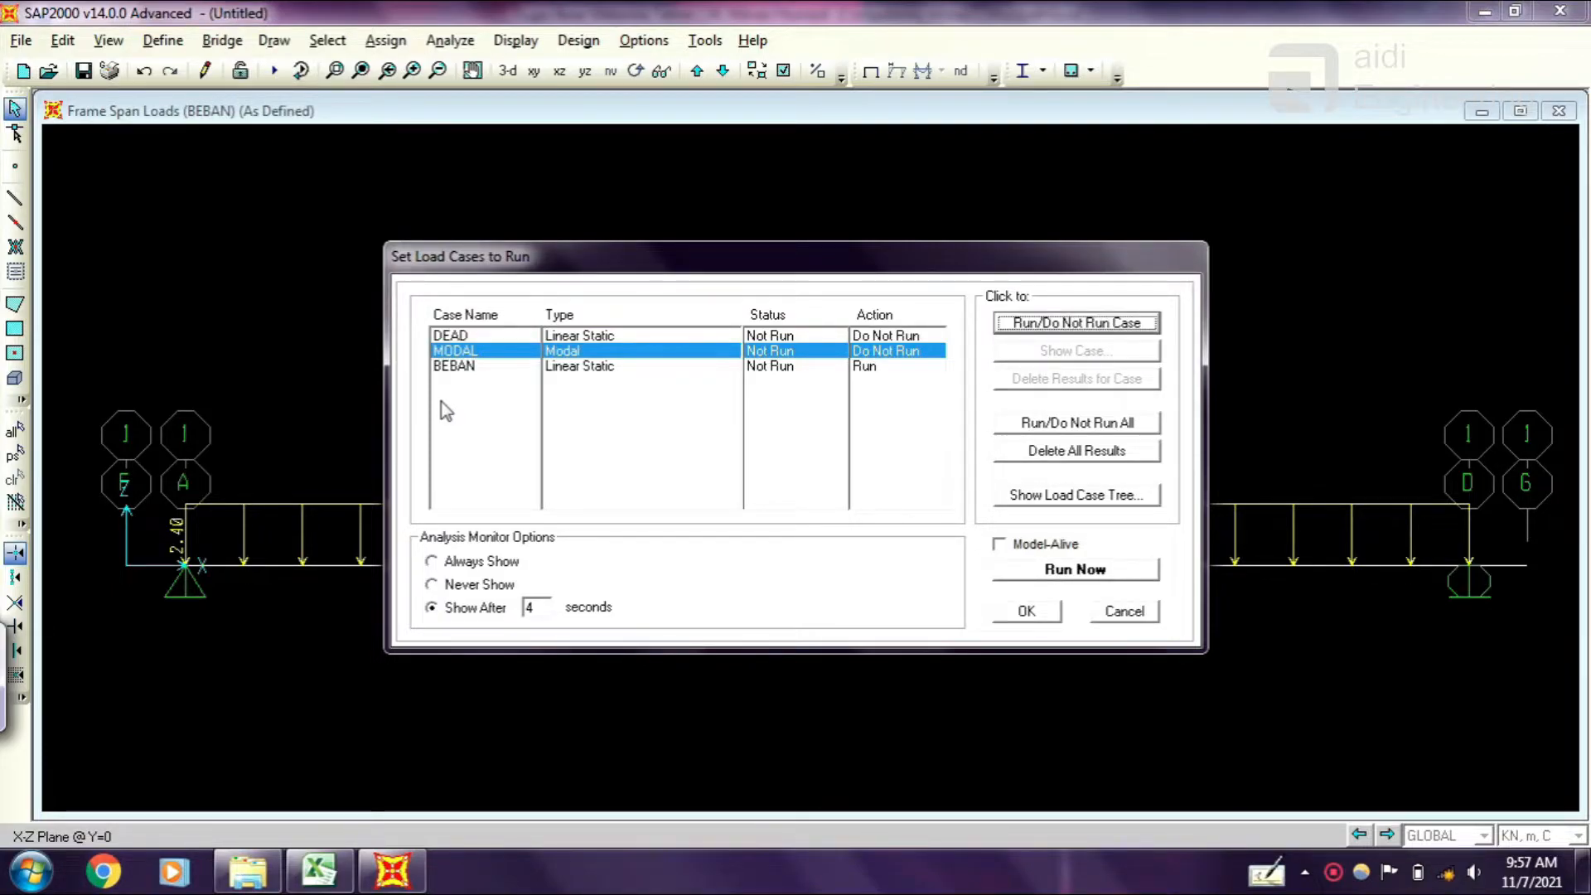
Run the analysis, saving the model as BALOK GERBER in the BALOK GERBER folder of the Documents library.
left_click(1063, 571)
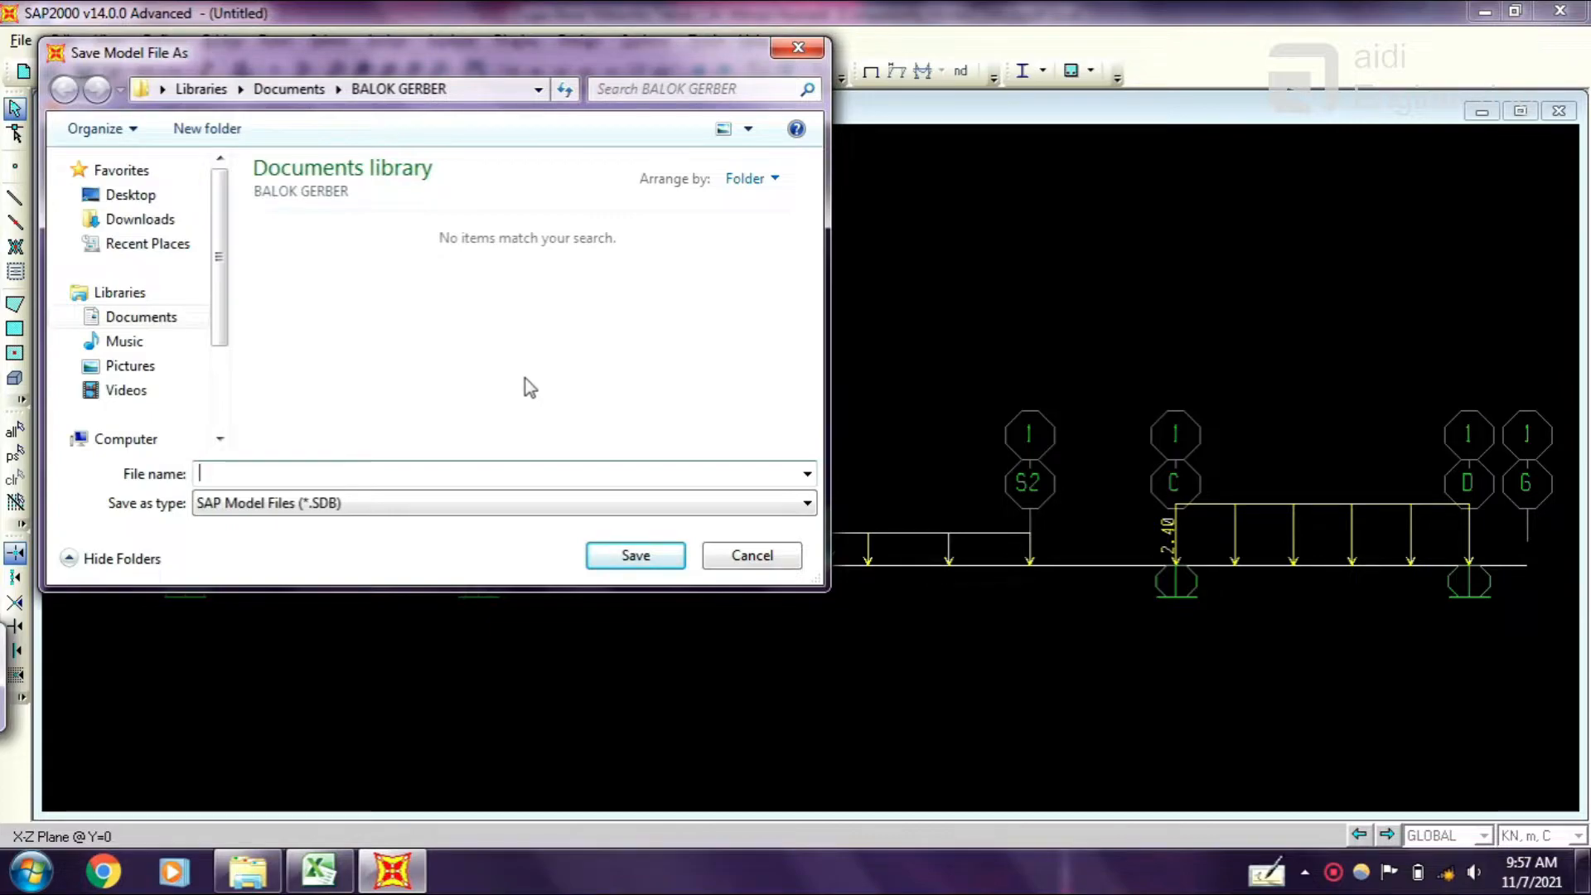
left_click(173, 320)
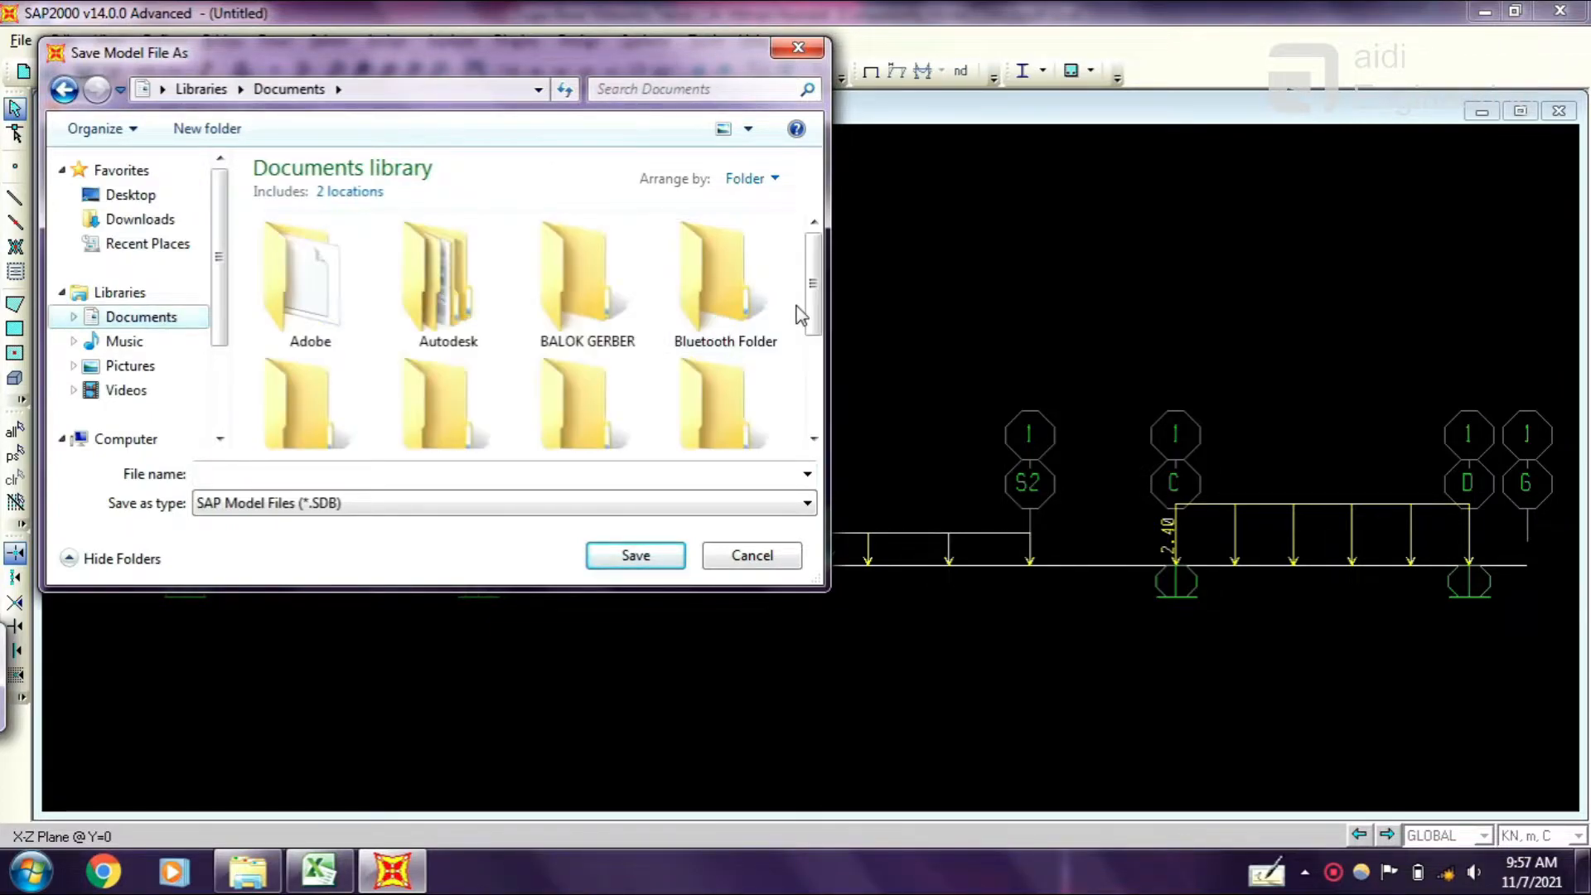
double_click(590, 306)
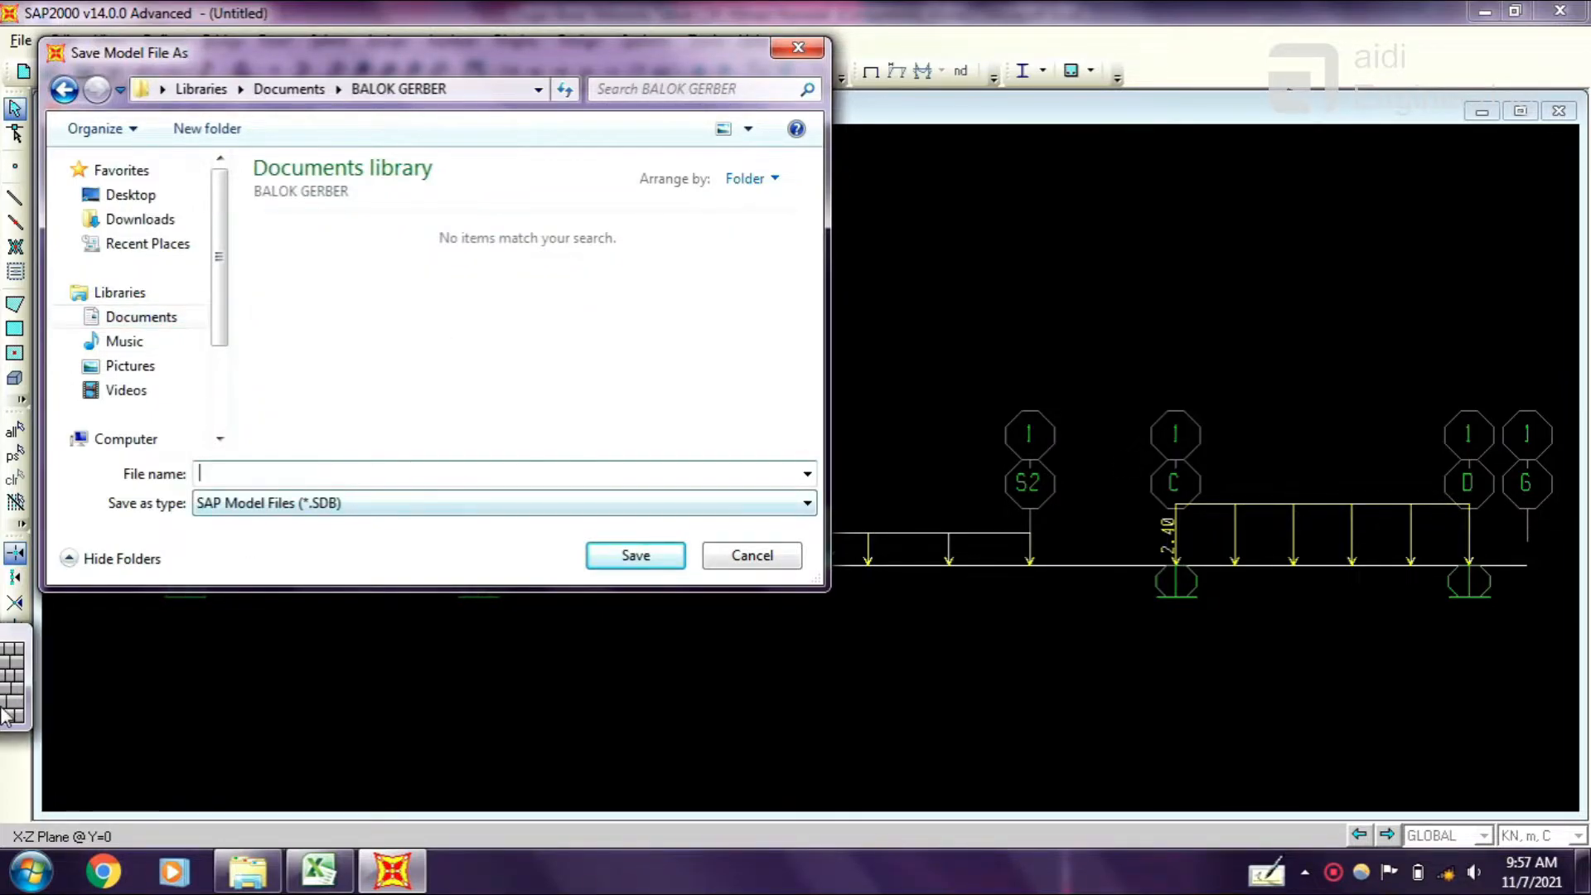
left_click(13, 681)
left_click(768, 779)
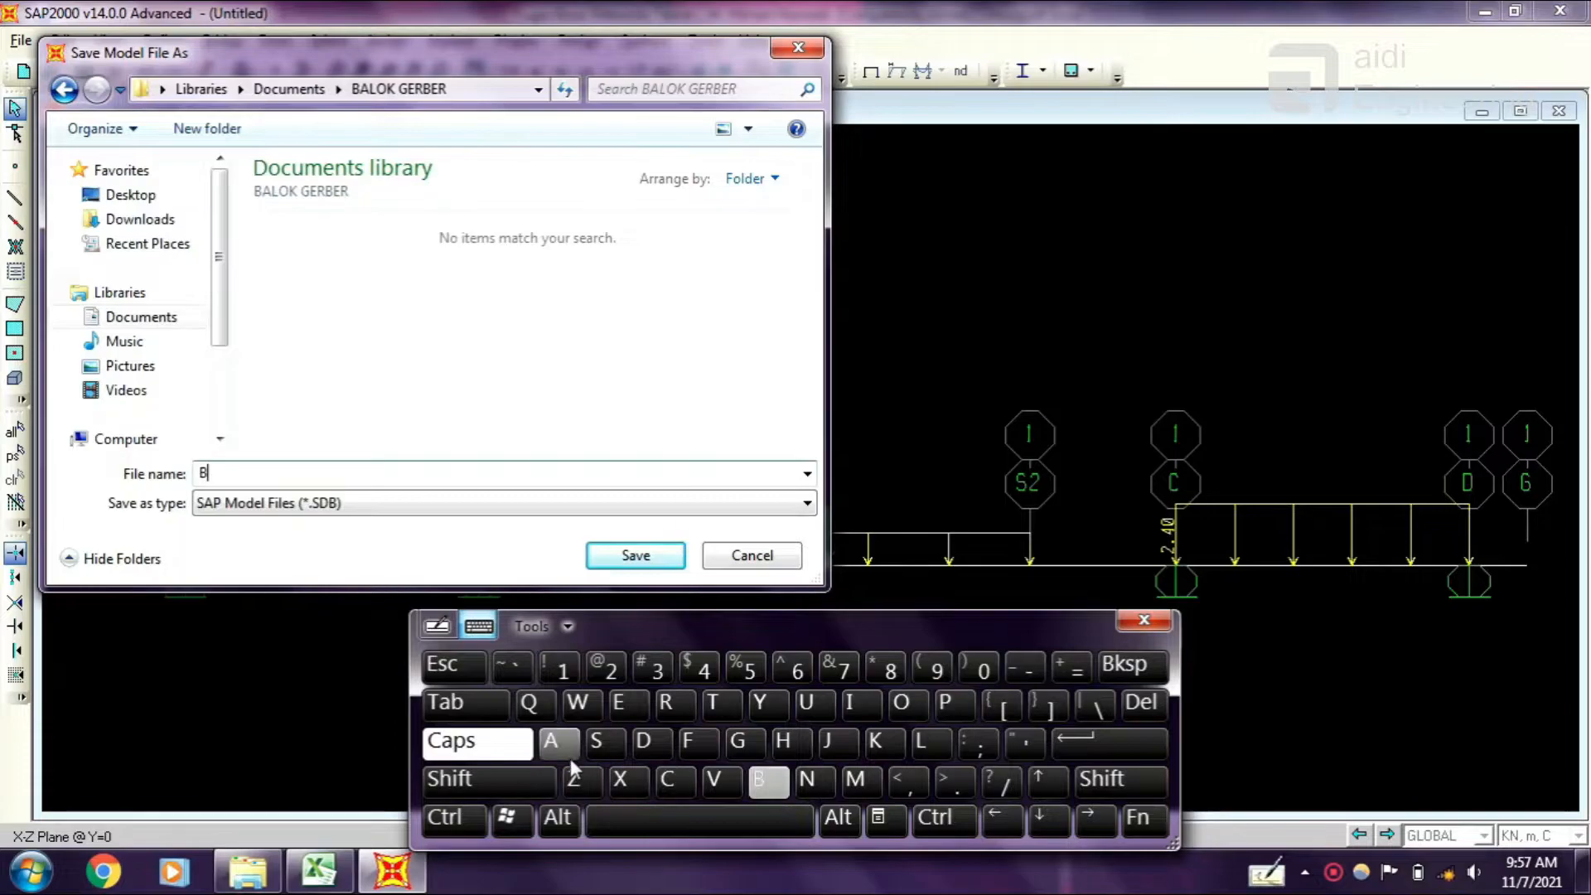
type("ALOK GERBER")
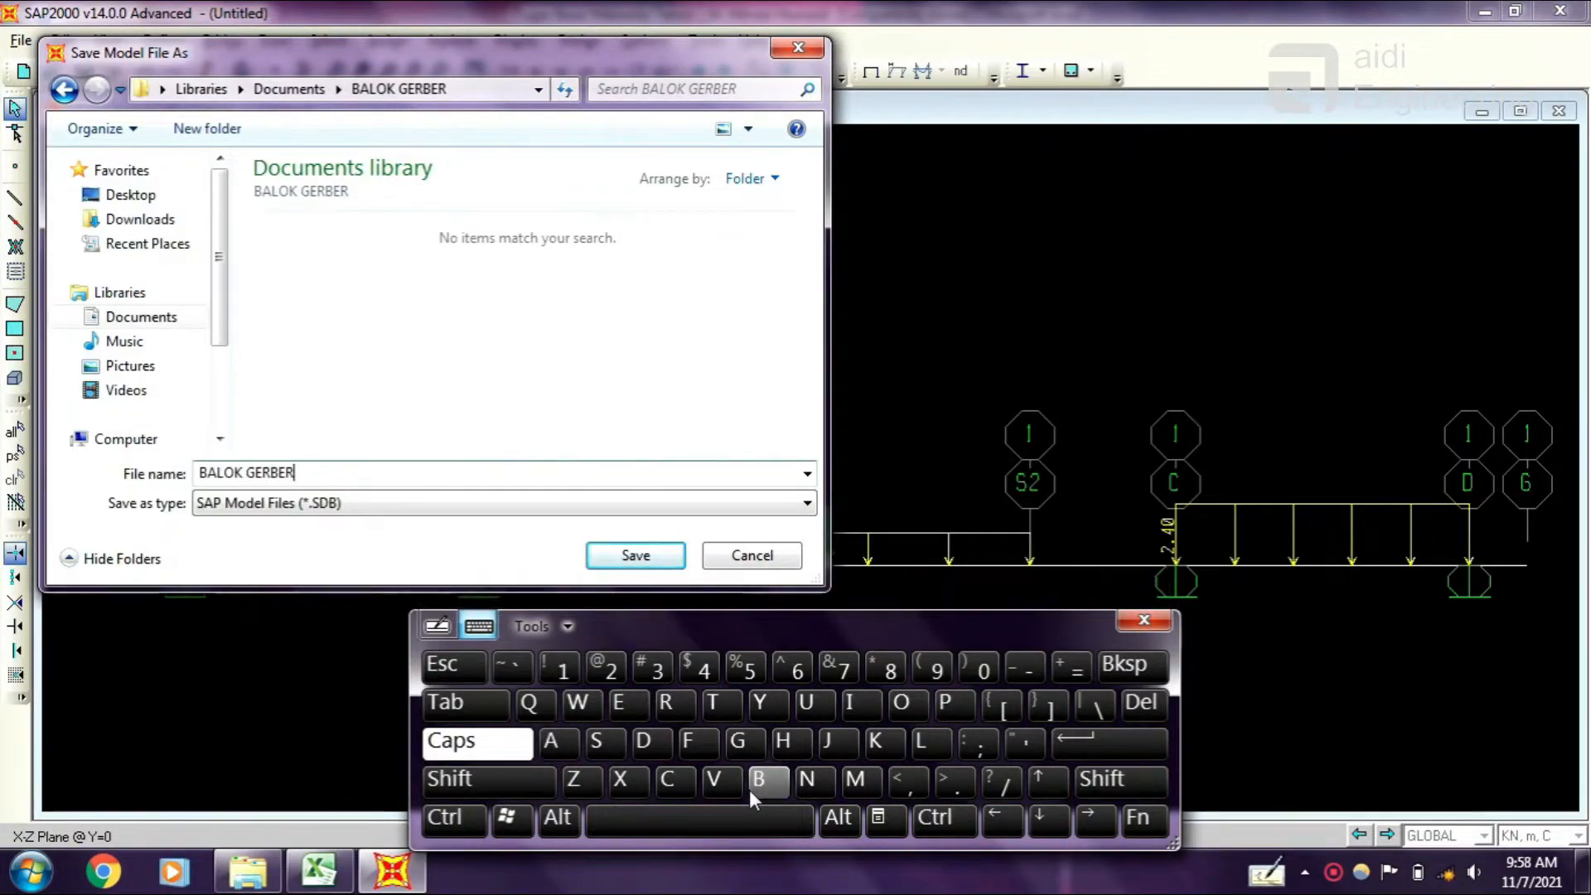
left_click(1145, 620)
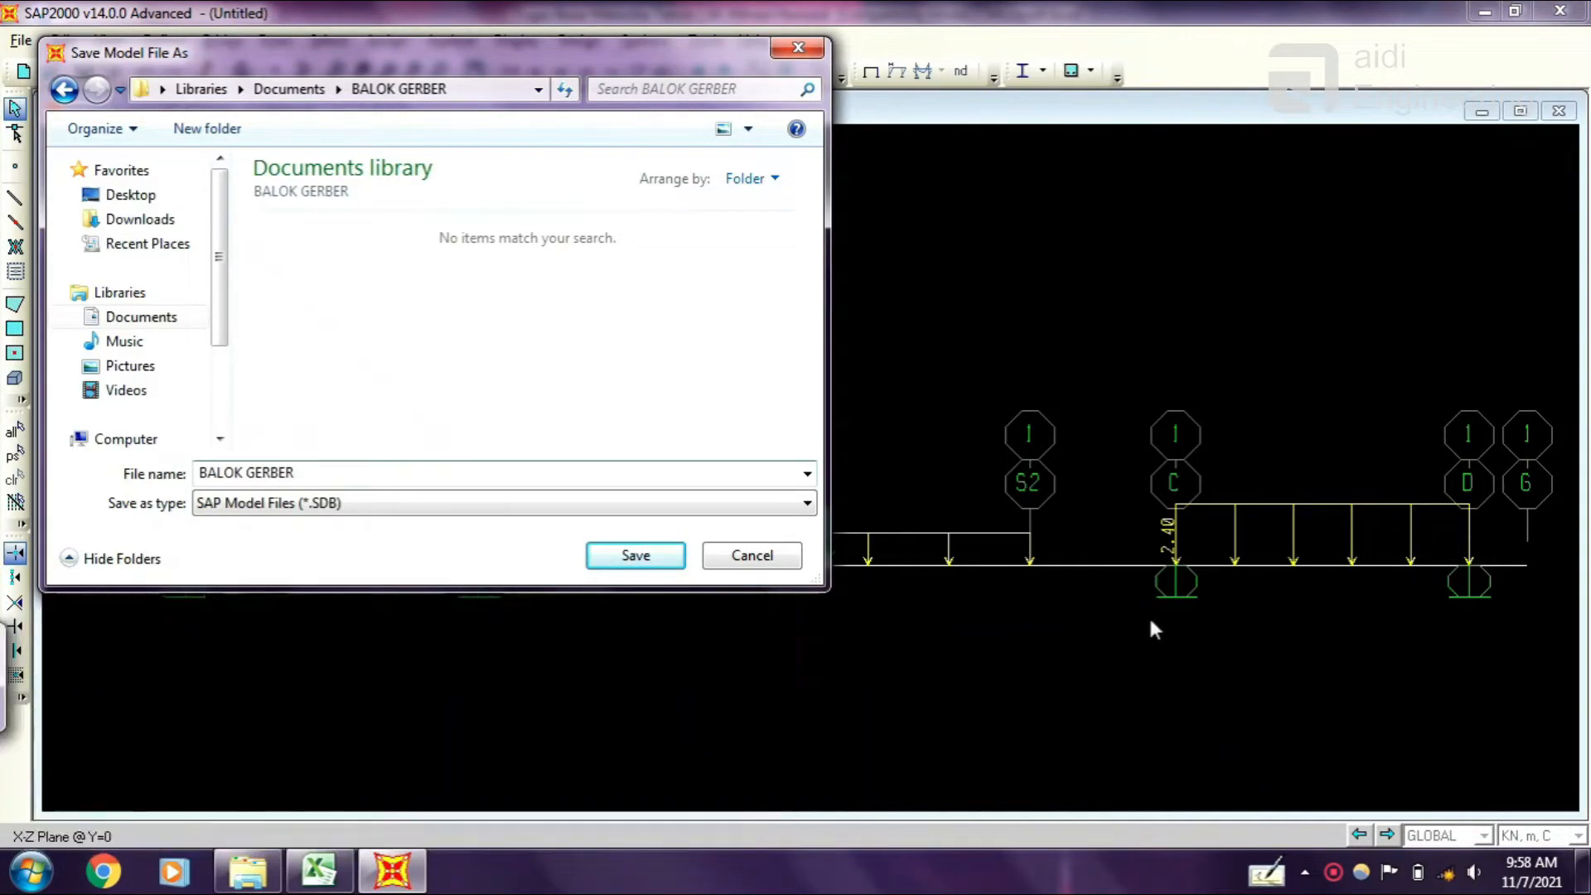
left_click(627, 554)
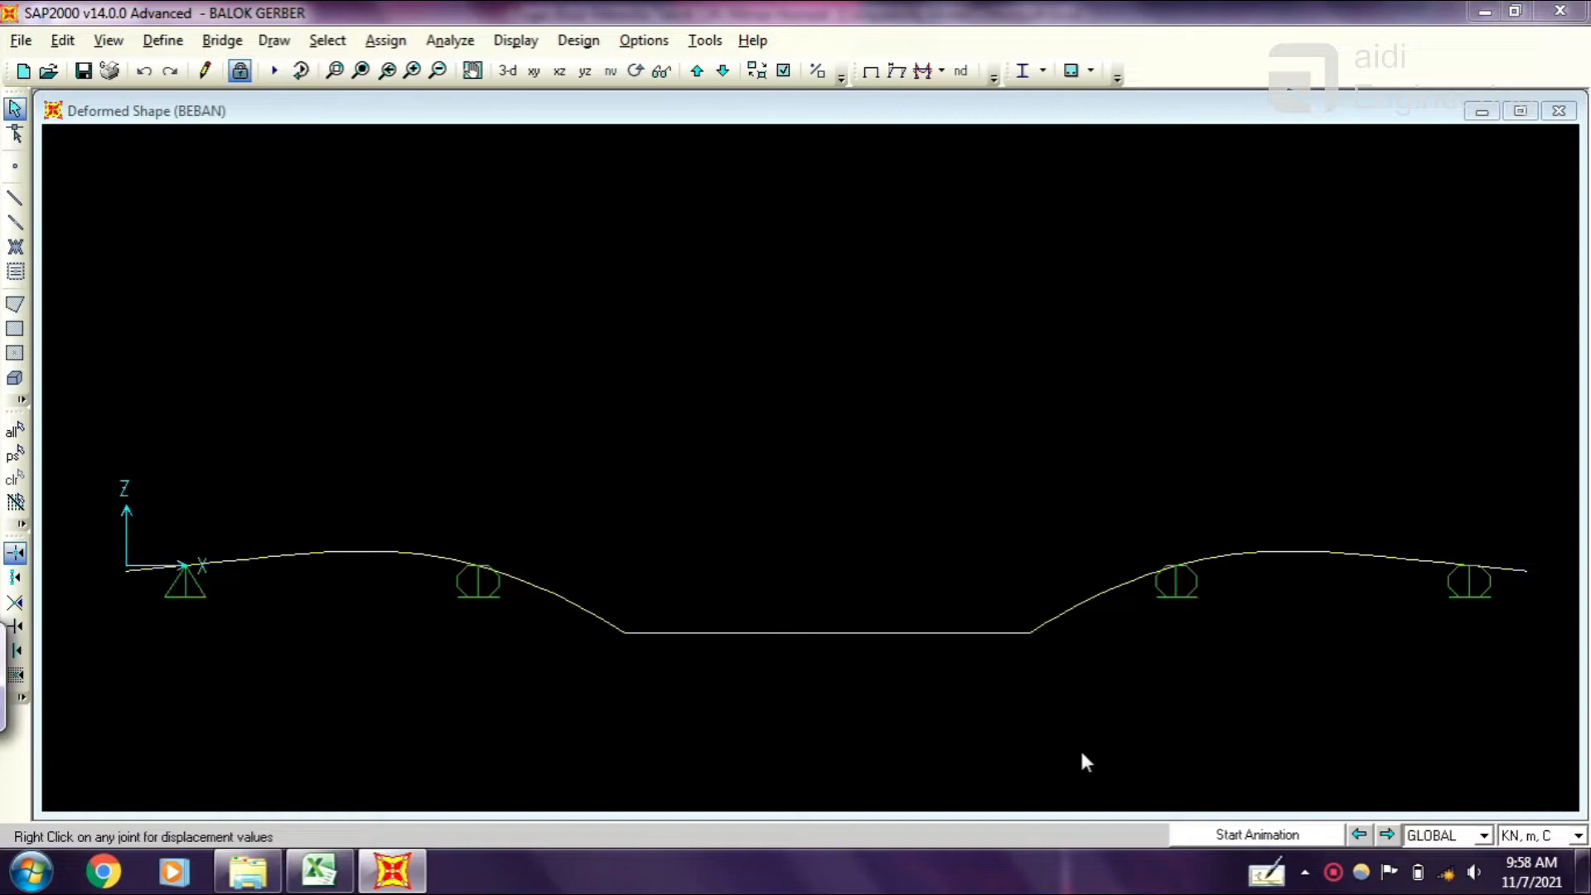
Play and stop the deformed shape animation, and display the joint reactions for the BEBAN case as arrows.
left_click(1253, 837)
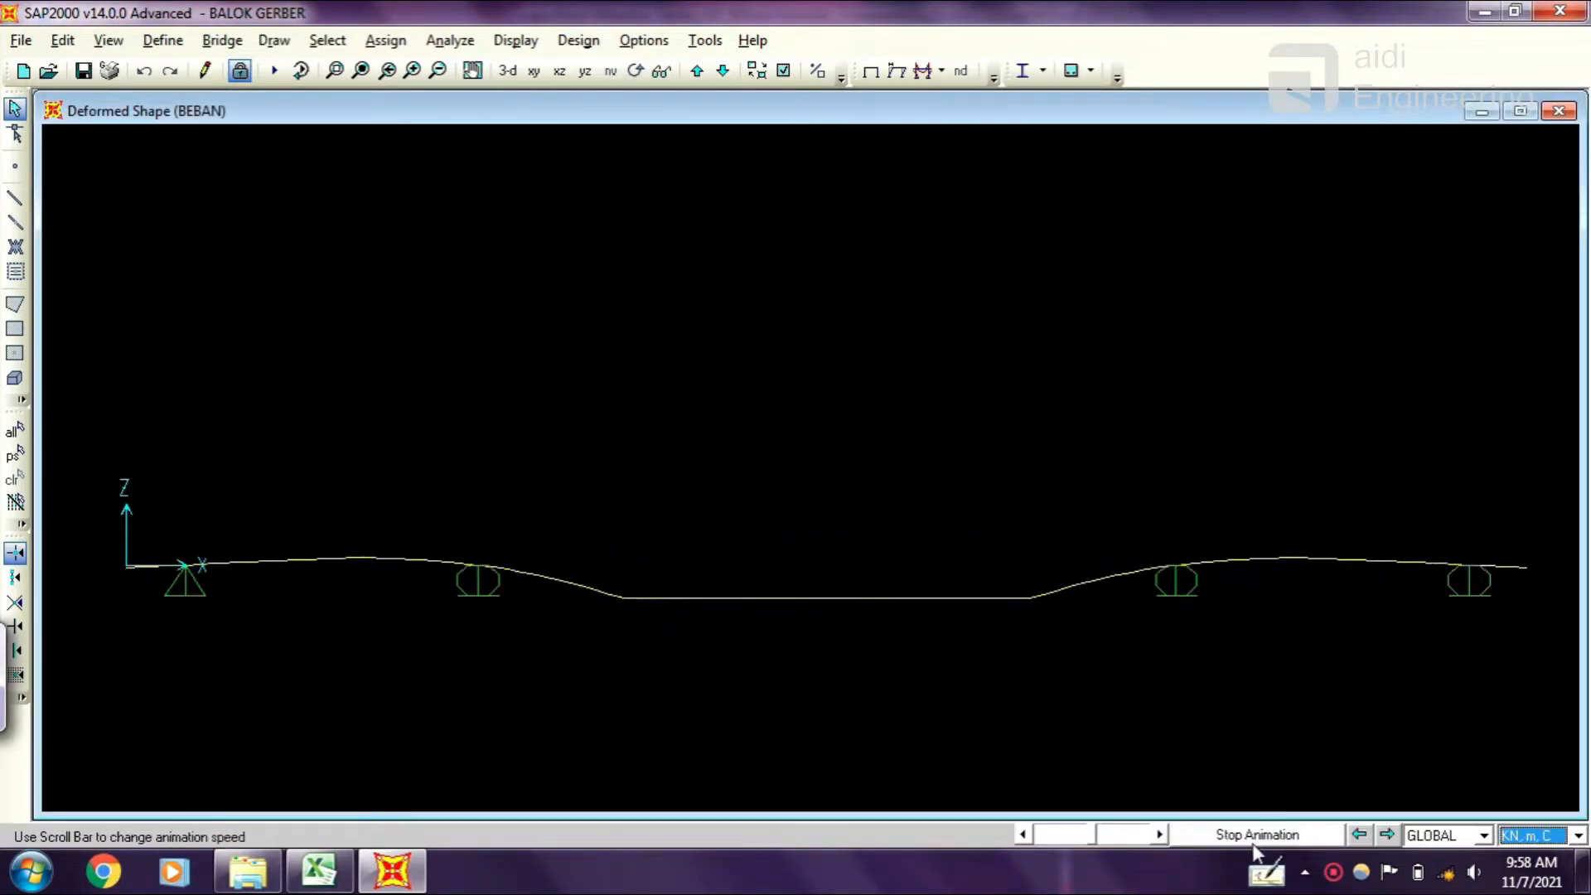
left_click(1254, 844)
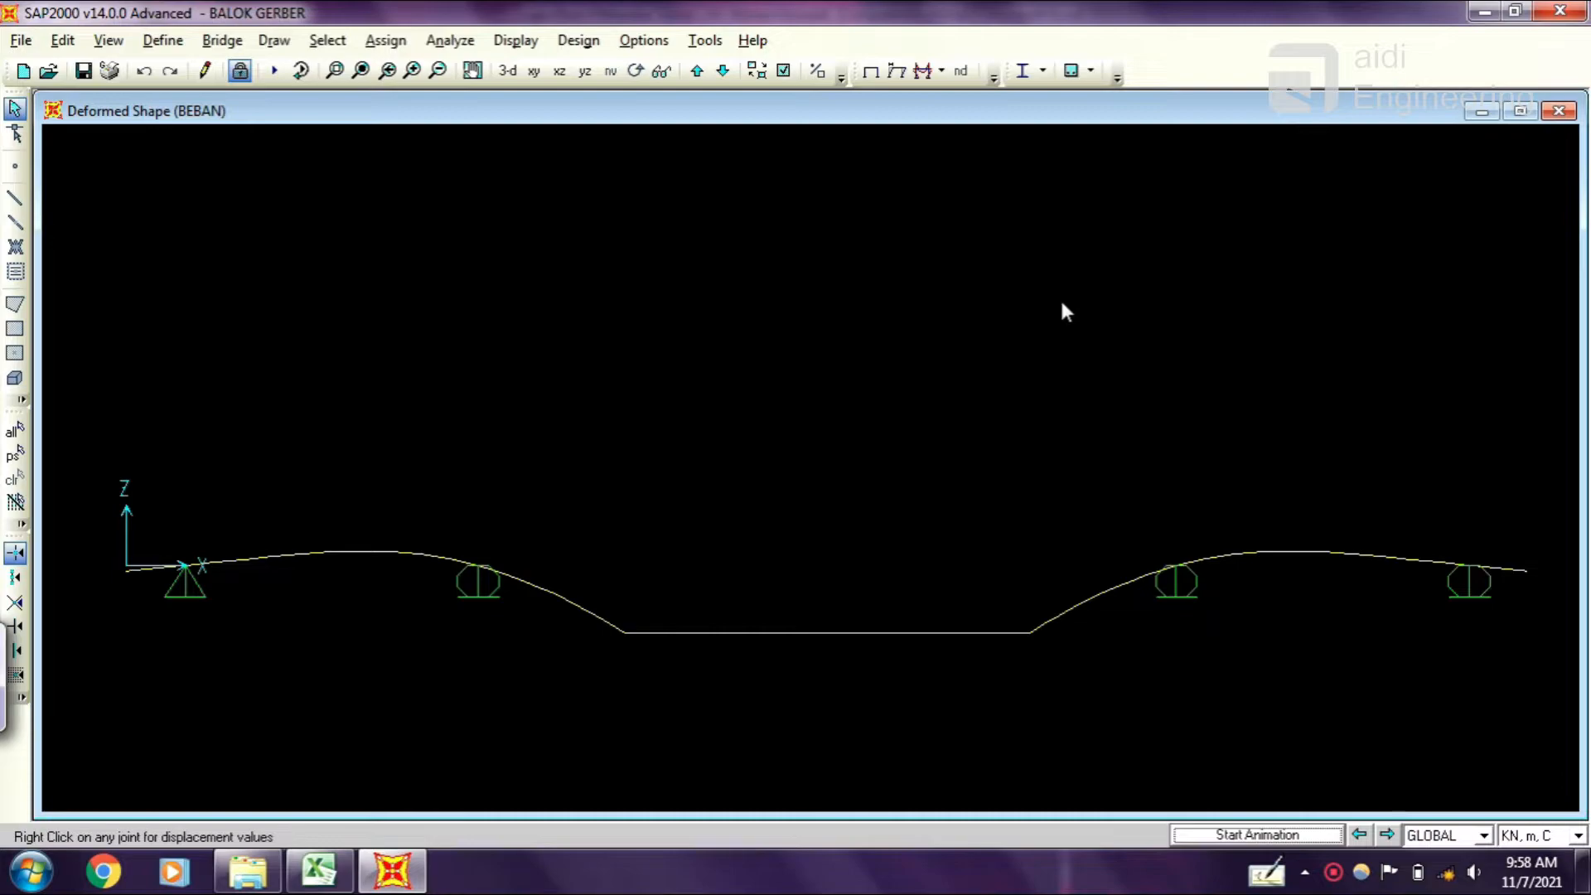
left_click(942, 71)
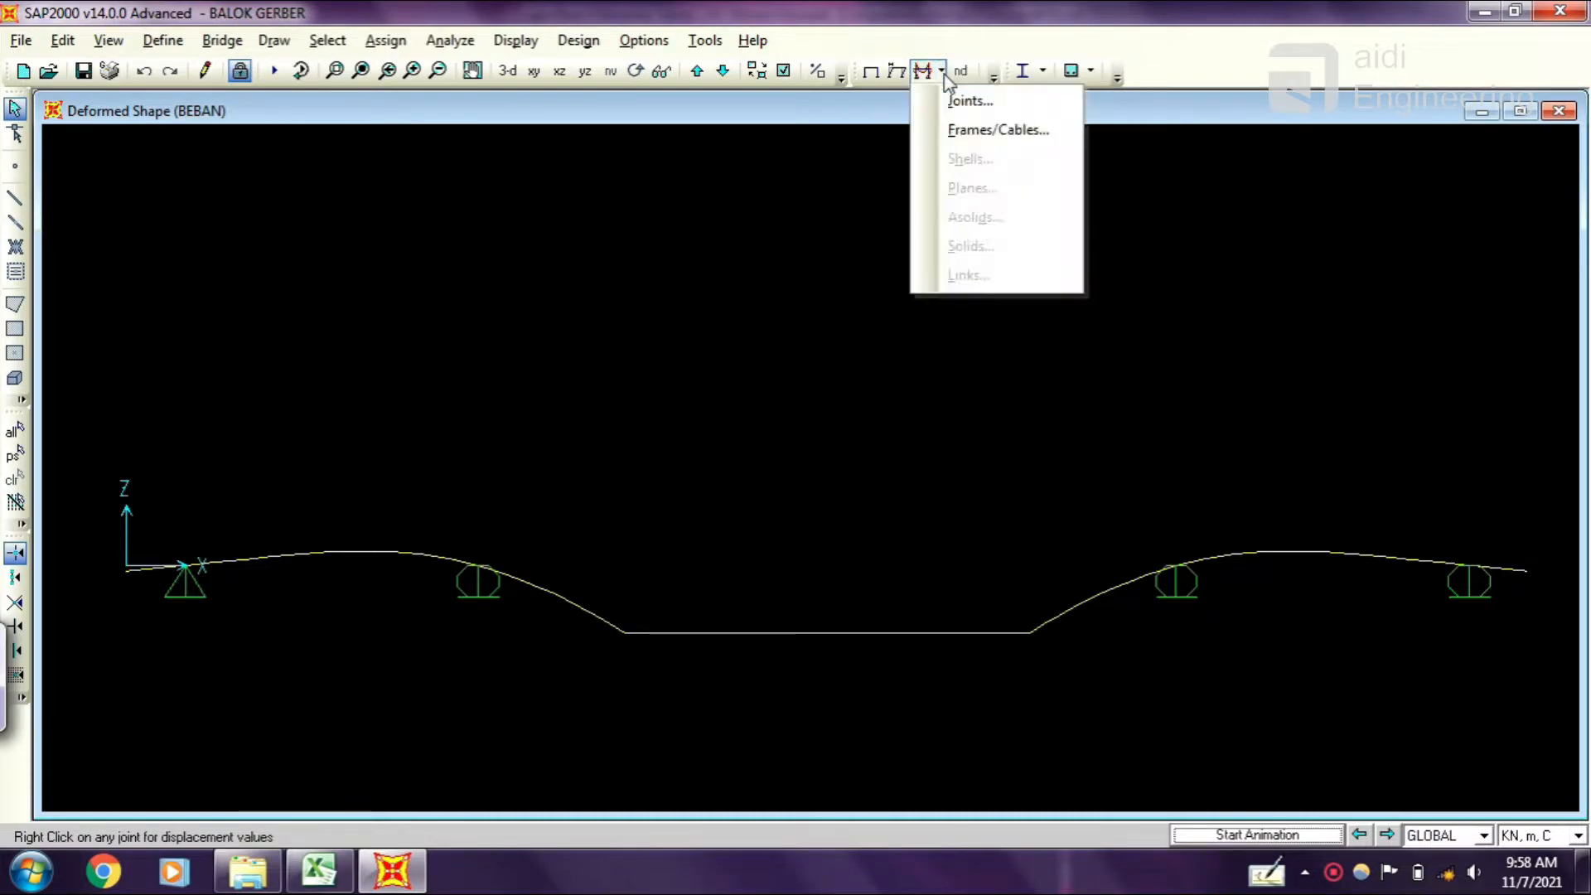
left_click(966, 100)
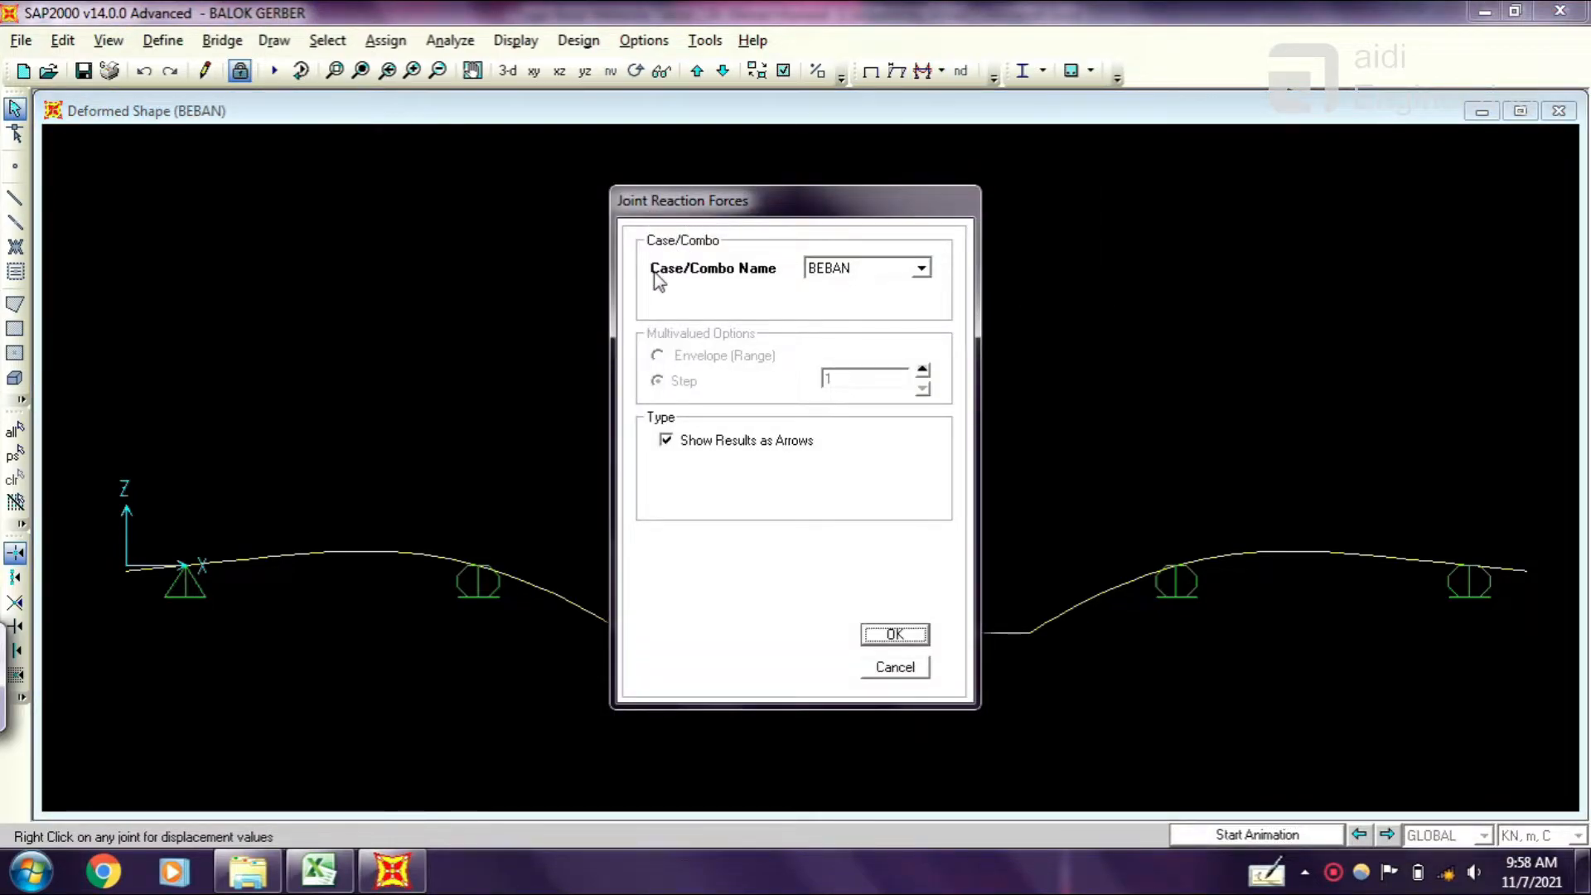
left_click(875, 272)
left_click(875, 286)
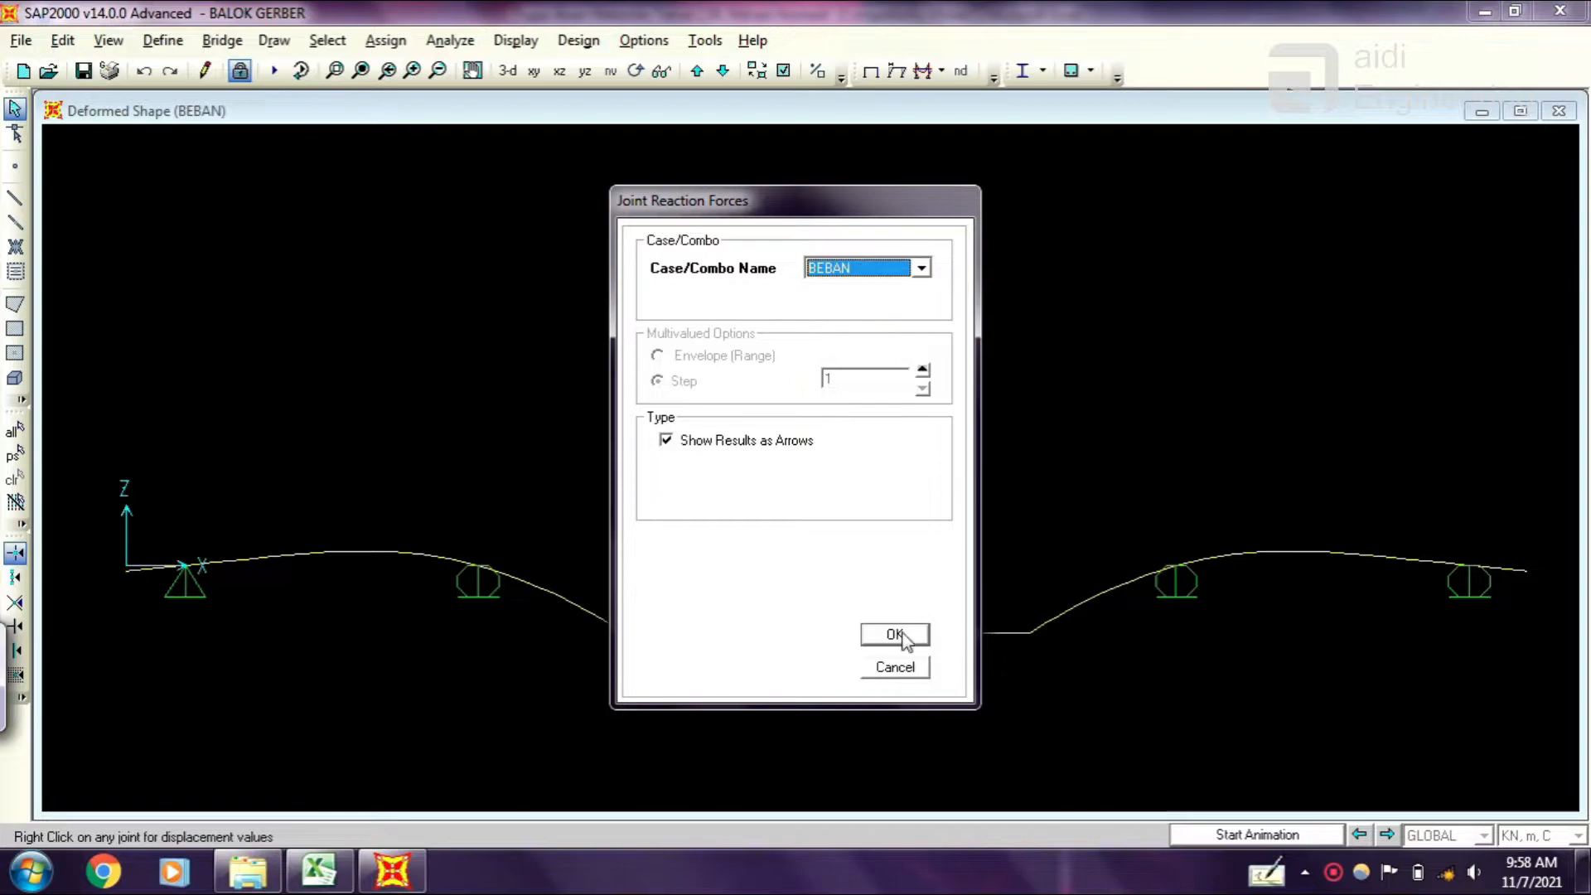
left_click(895, 634)
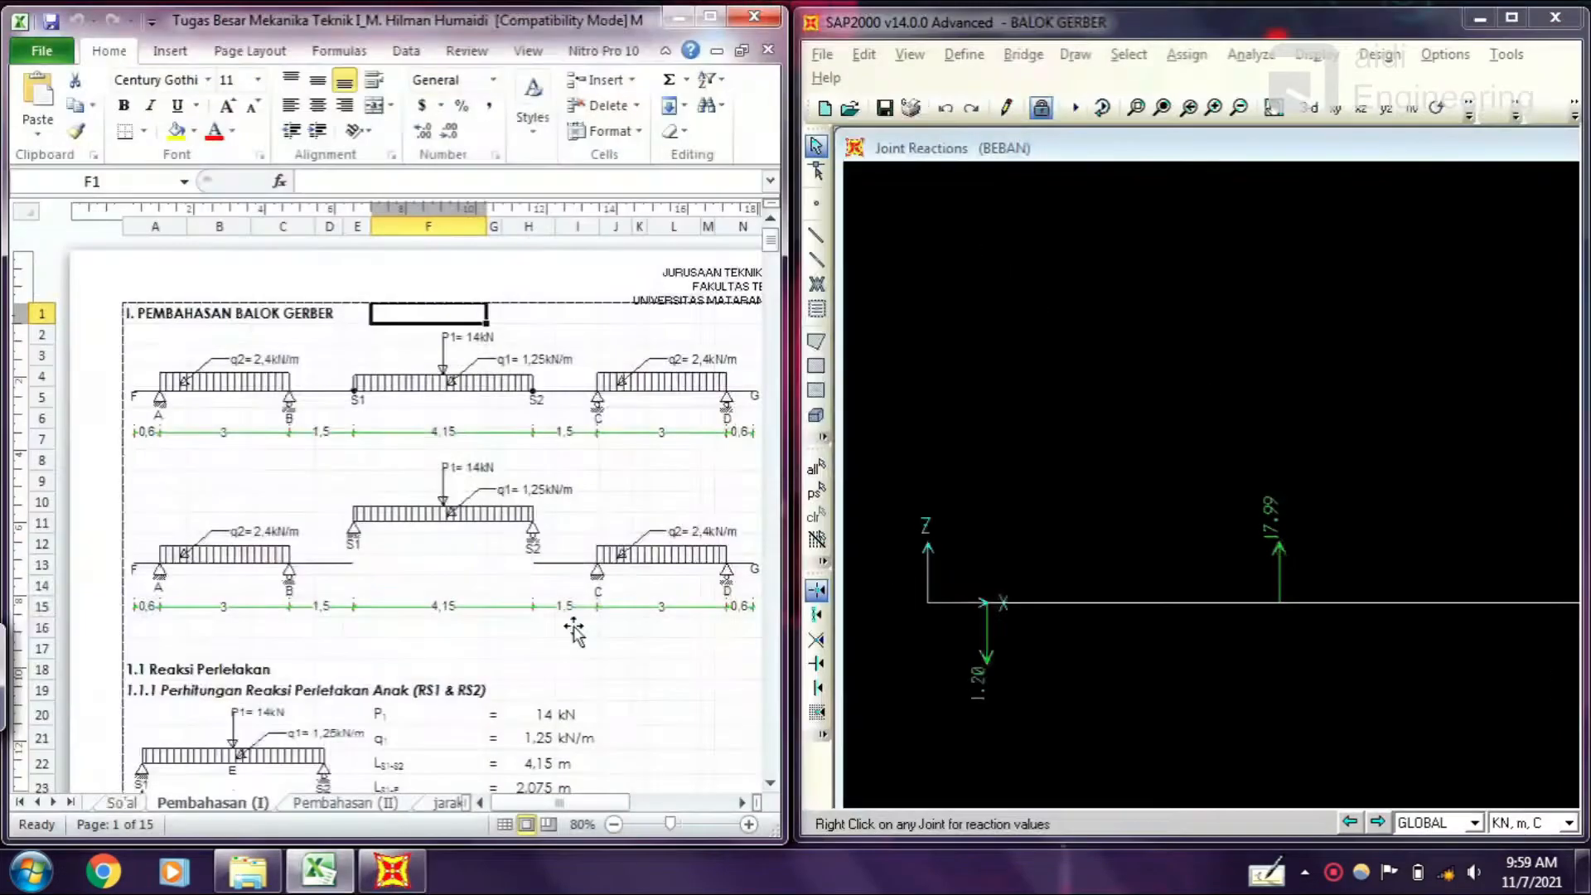
Place the Excel workbook beside SAP2000 and compare the hand-calculated support reactions and free body diagram with the joint reactions along the beam.
left_click(1514, 11)
scroll(573, 630, "down", 10)
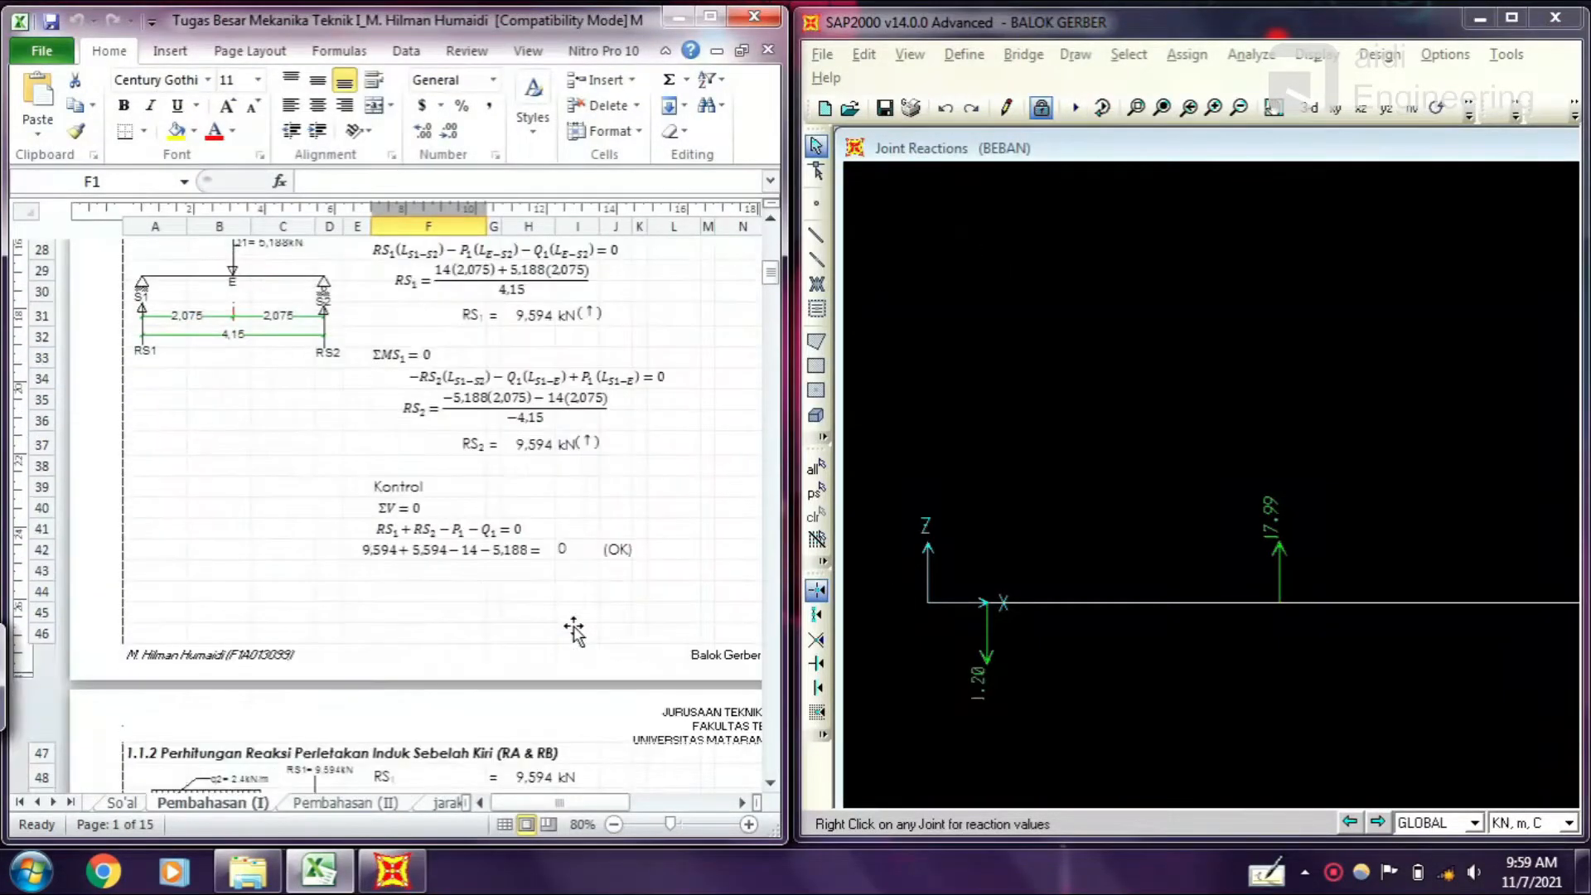
scroll(573, 630, "down", 13)
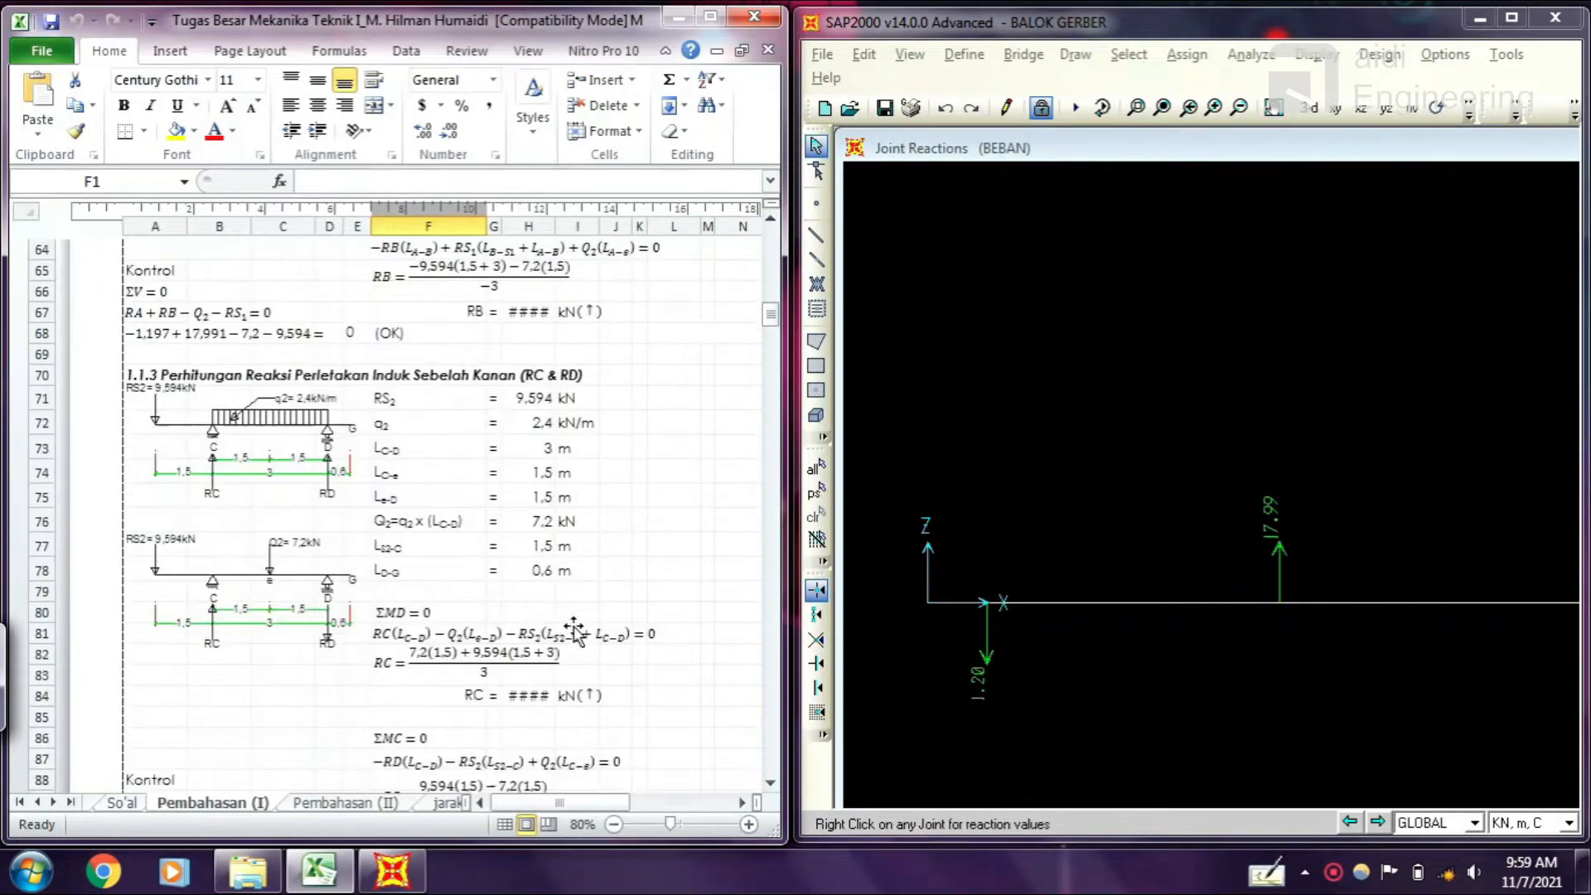
scroll(573, 630, "down", 1)
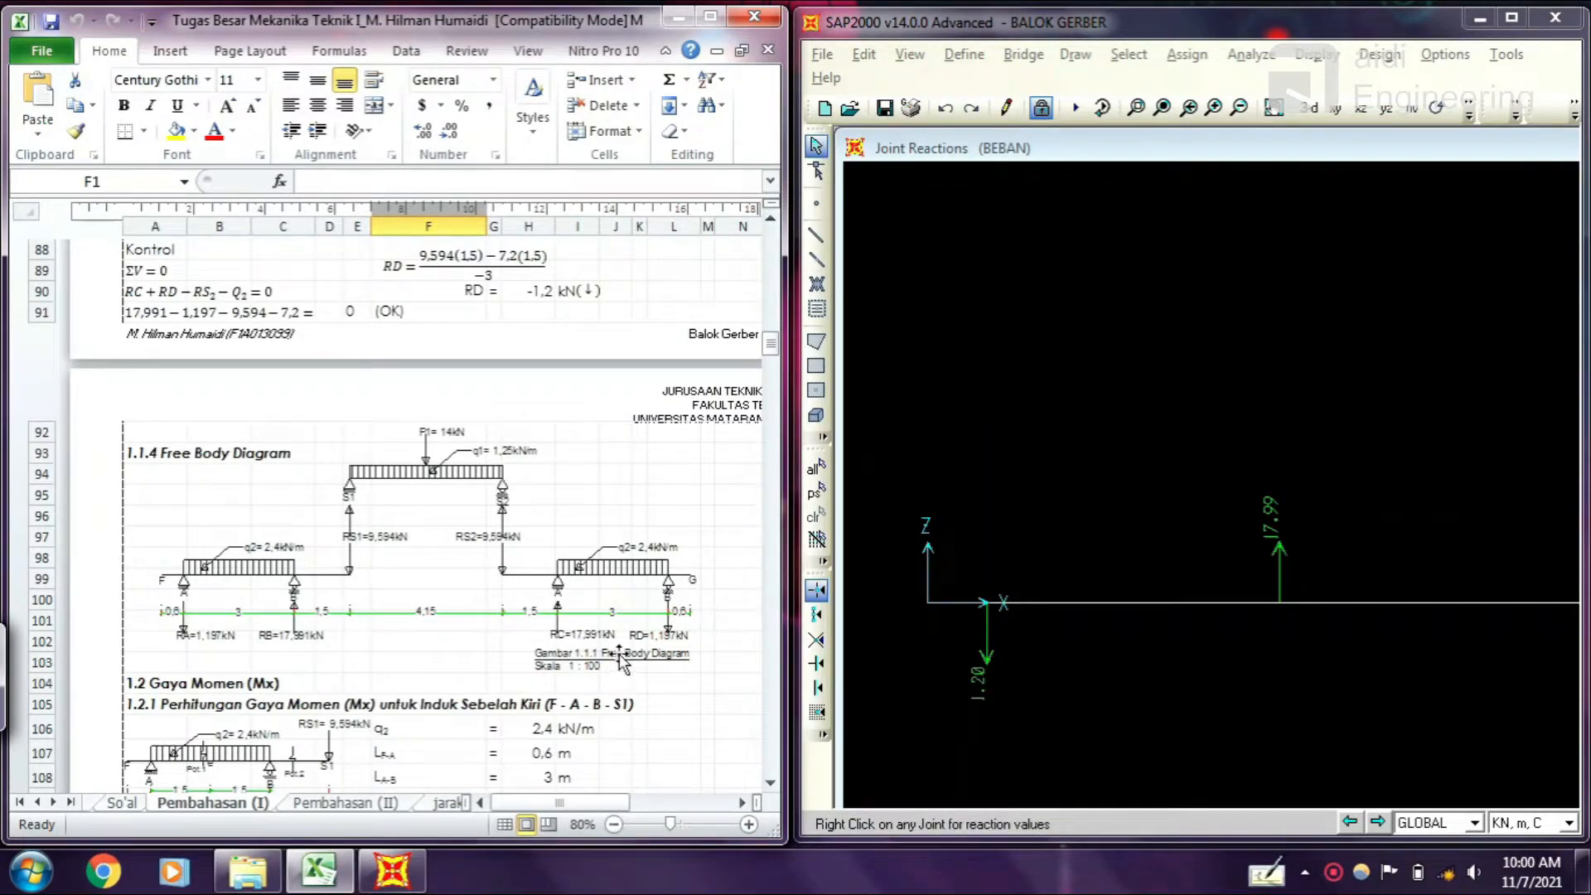
left_click(816, 639)
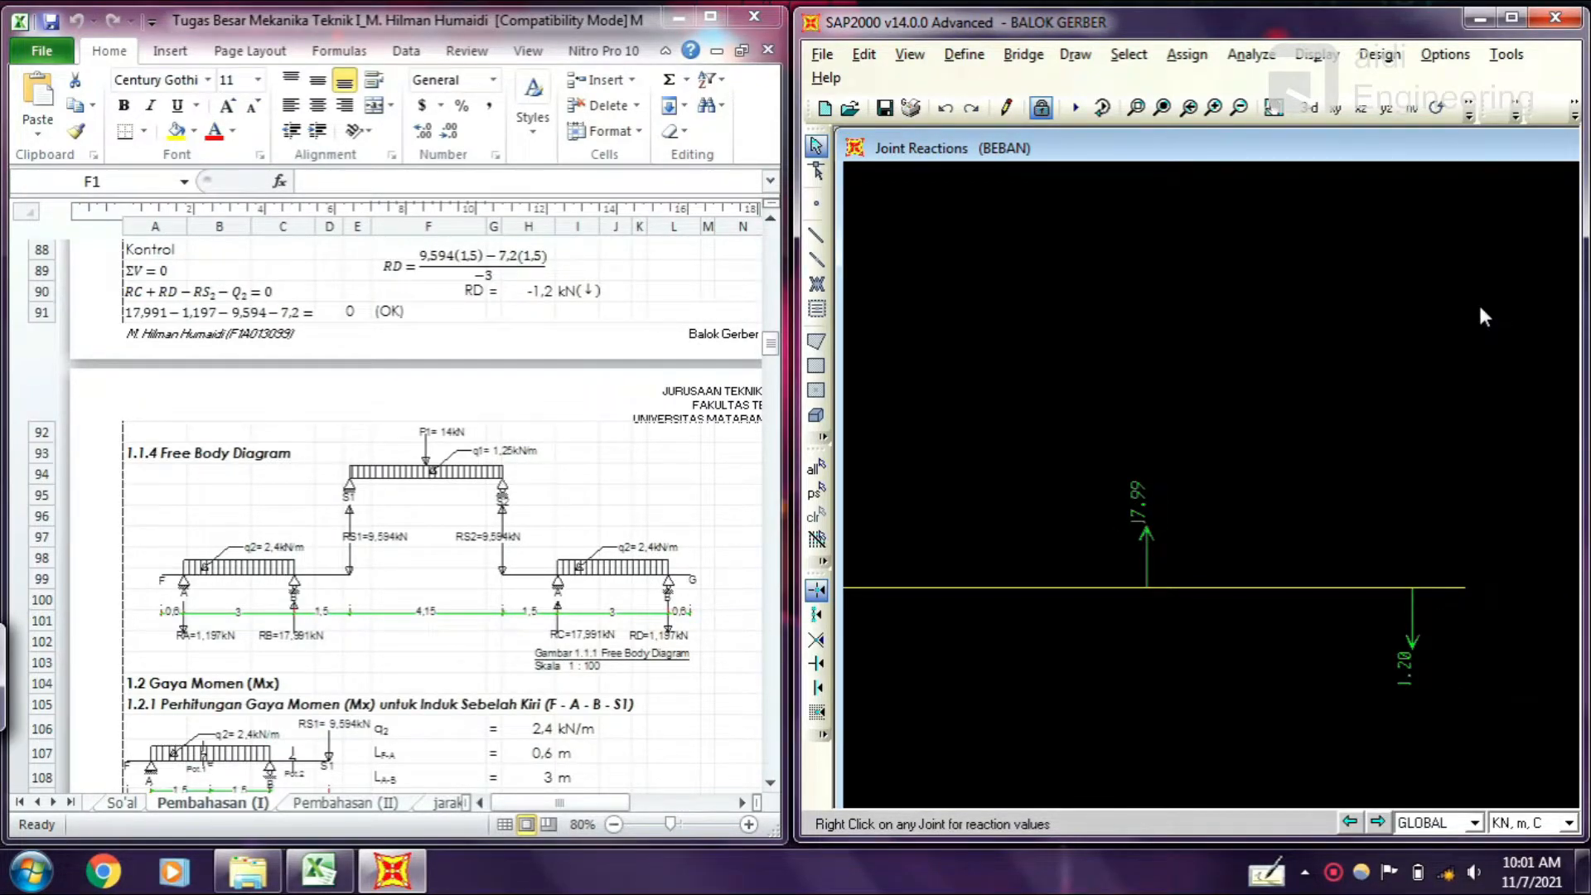
Display the frame Moment 3-3 diagram for the BEBAN case with automatic scaling and values shown on the diagram.
left_click(1318, 54)
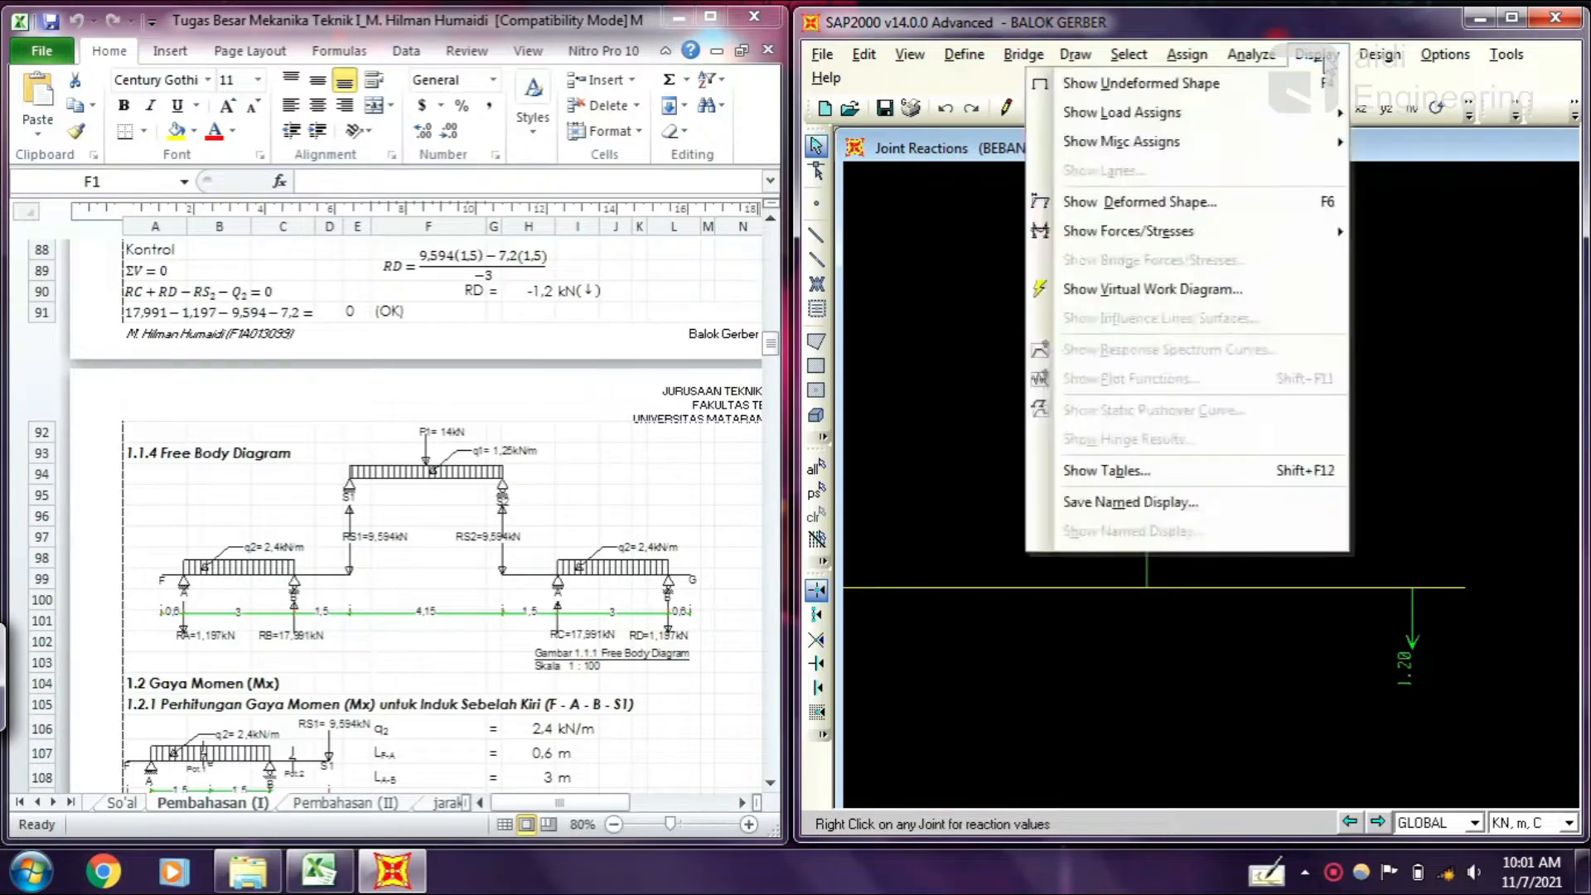
mouse_move(1218, 236)
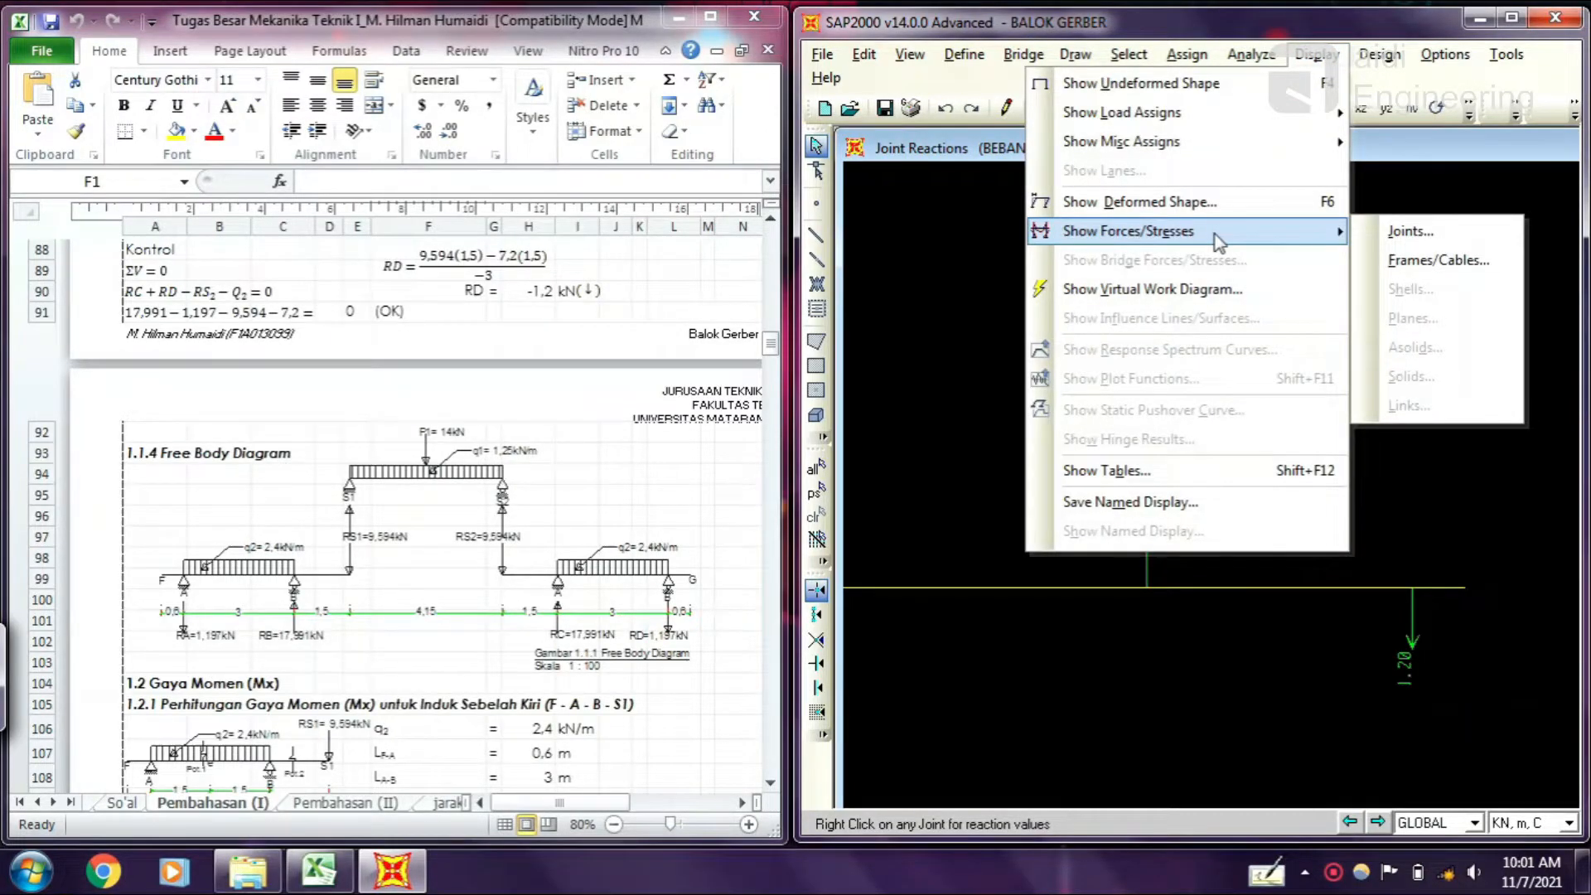
left_click(1434, 261)
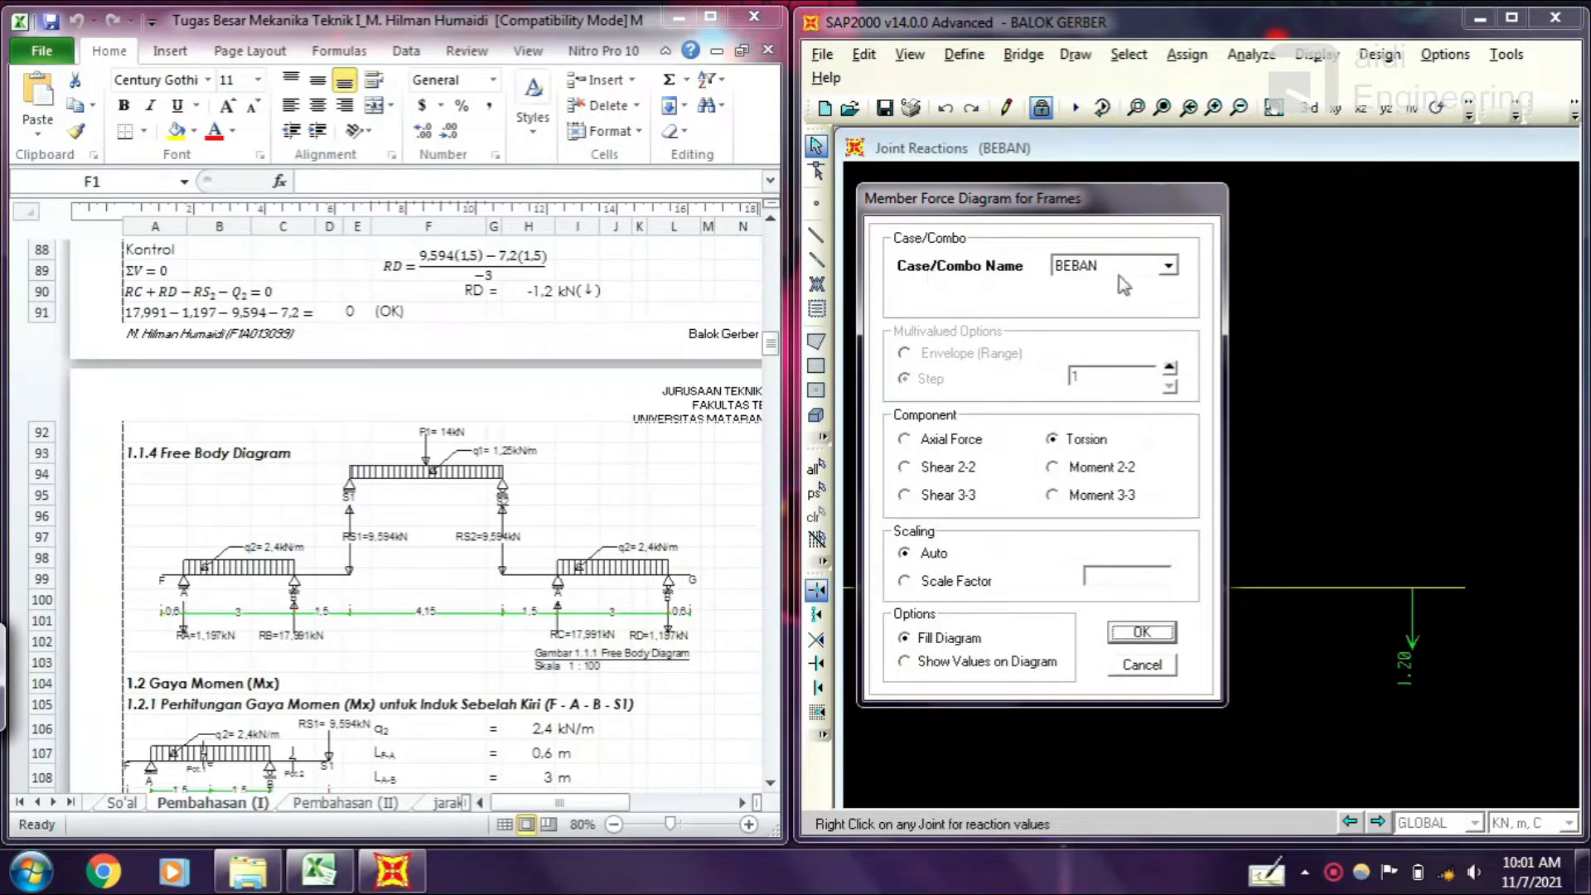
left_click(1119, 277)
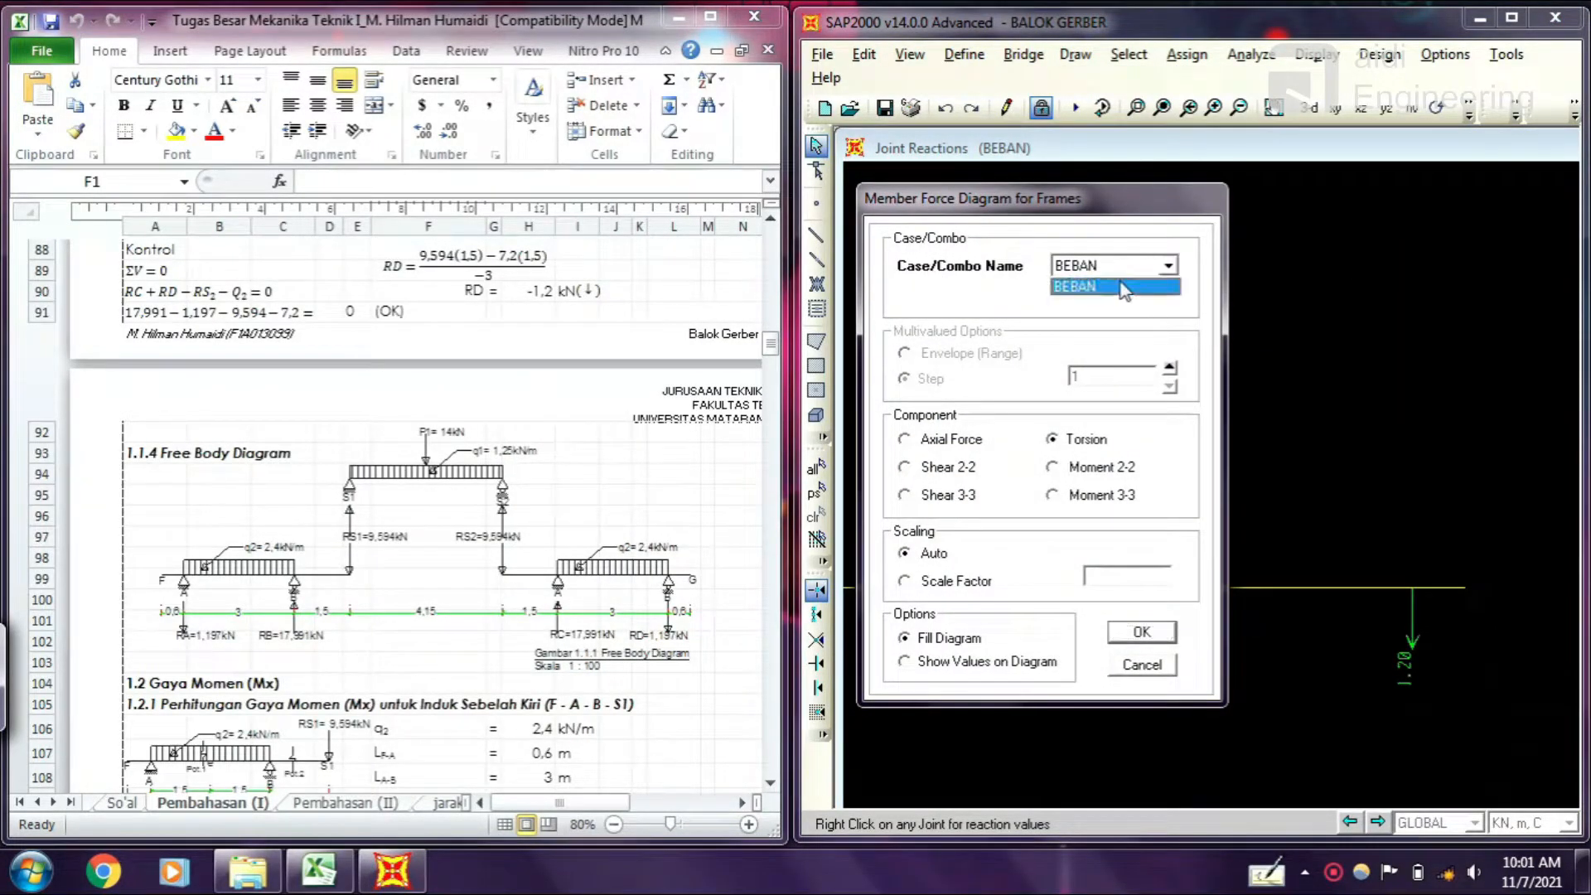
left_click(1092, 500)
left_click(1092, 500)
left_click(926, 557)
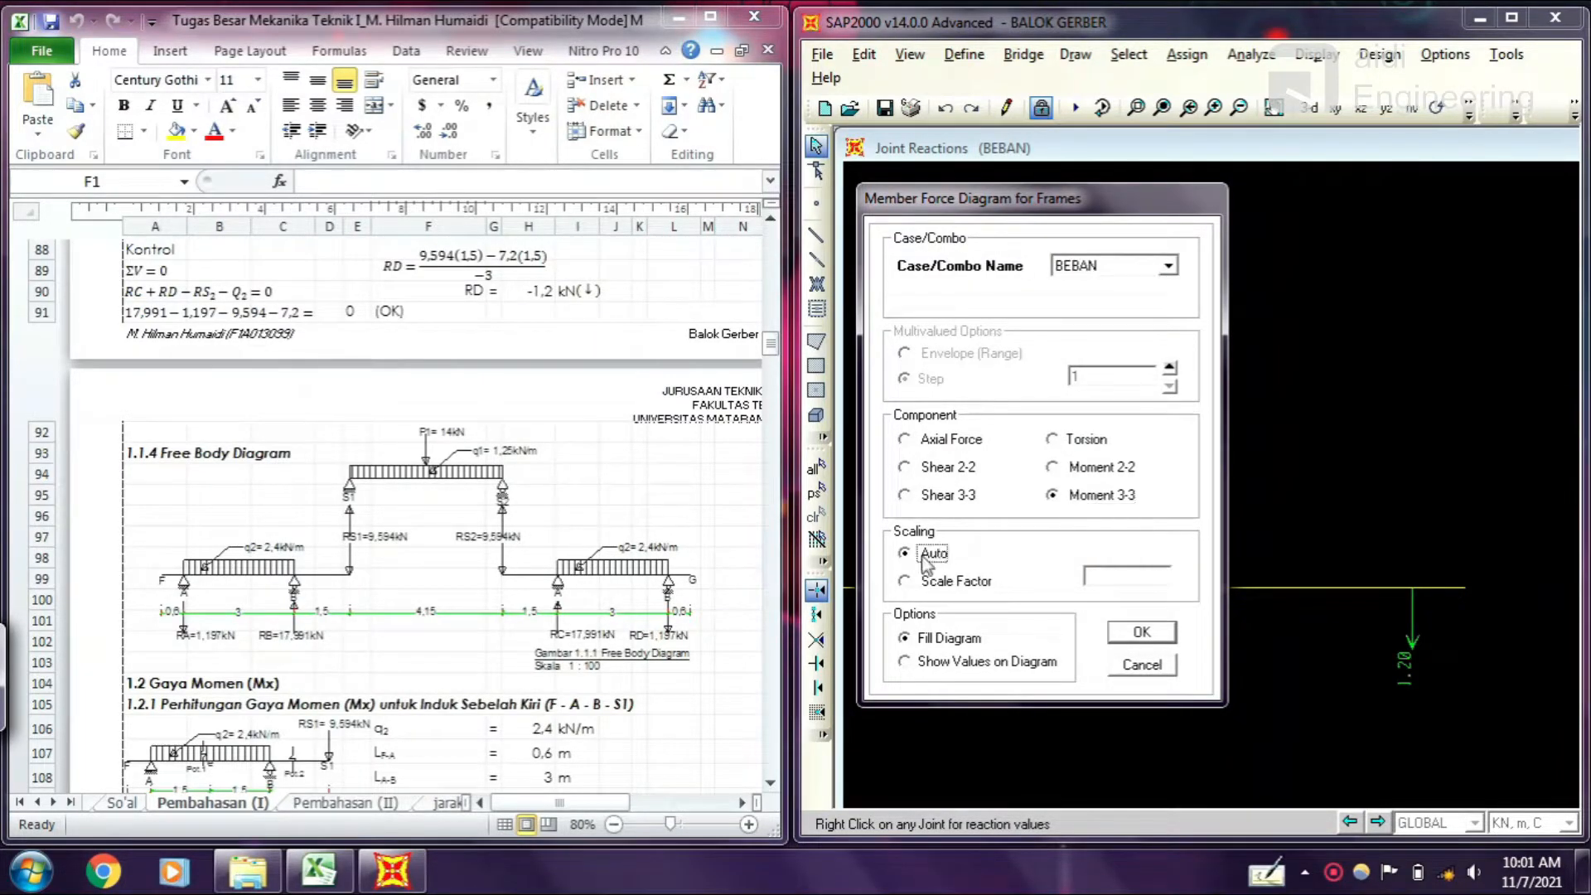
left_click(908, 662)
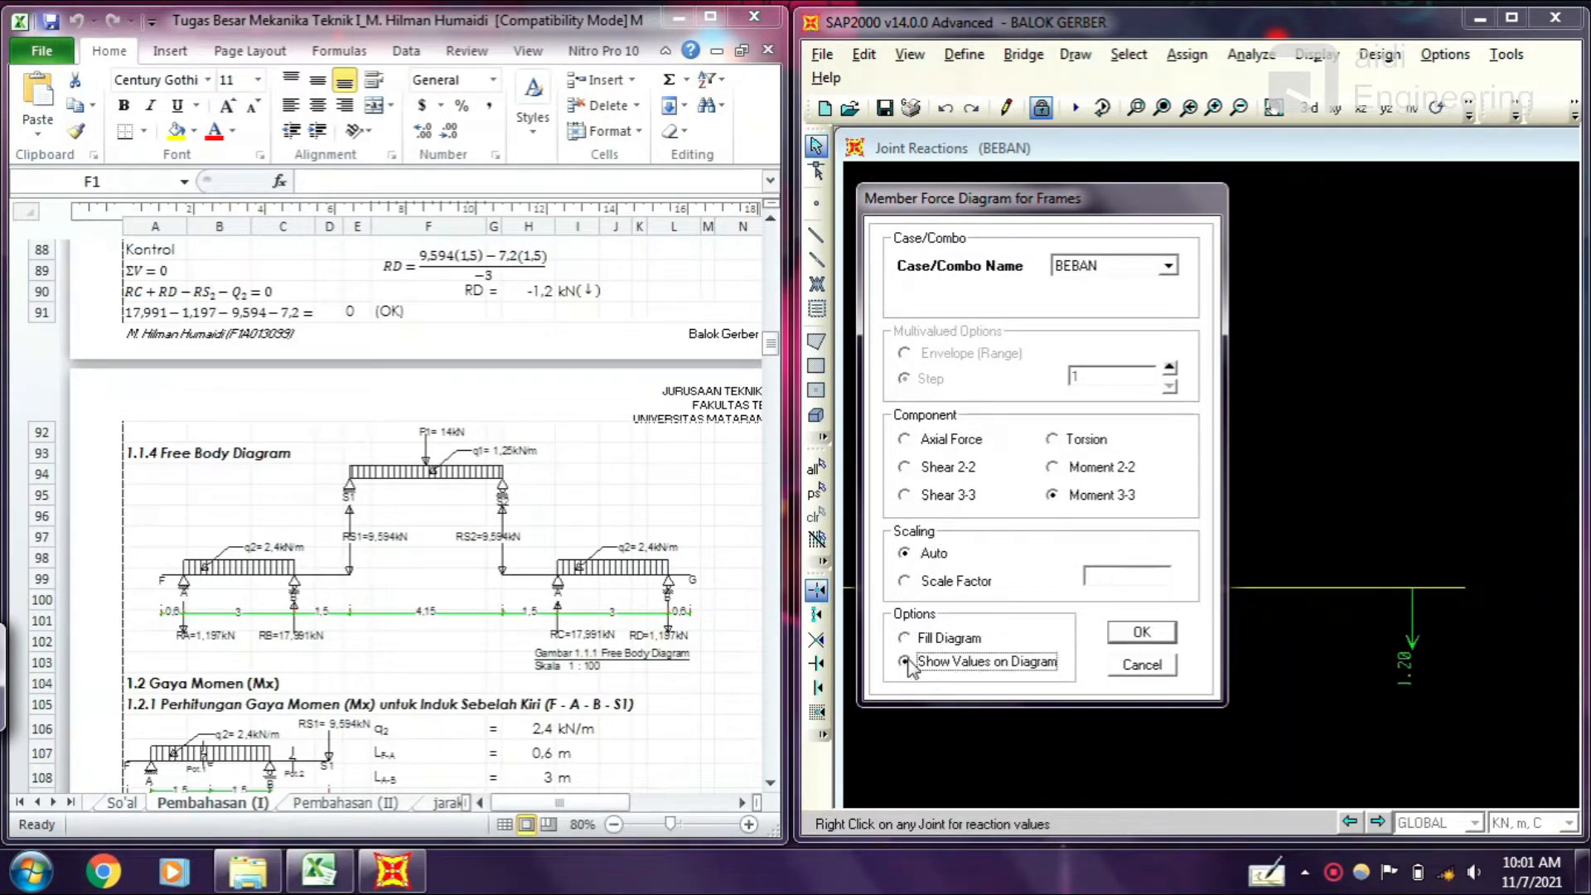
left_click(1142, 634)
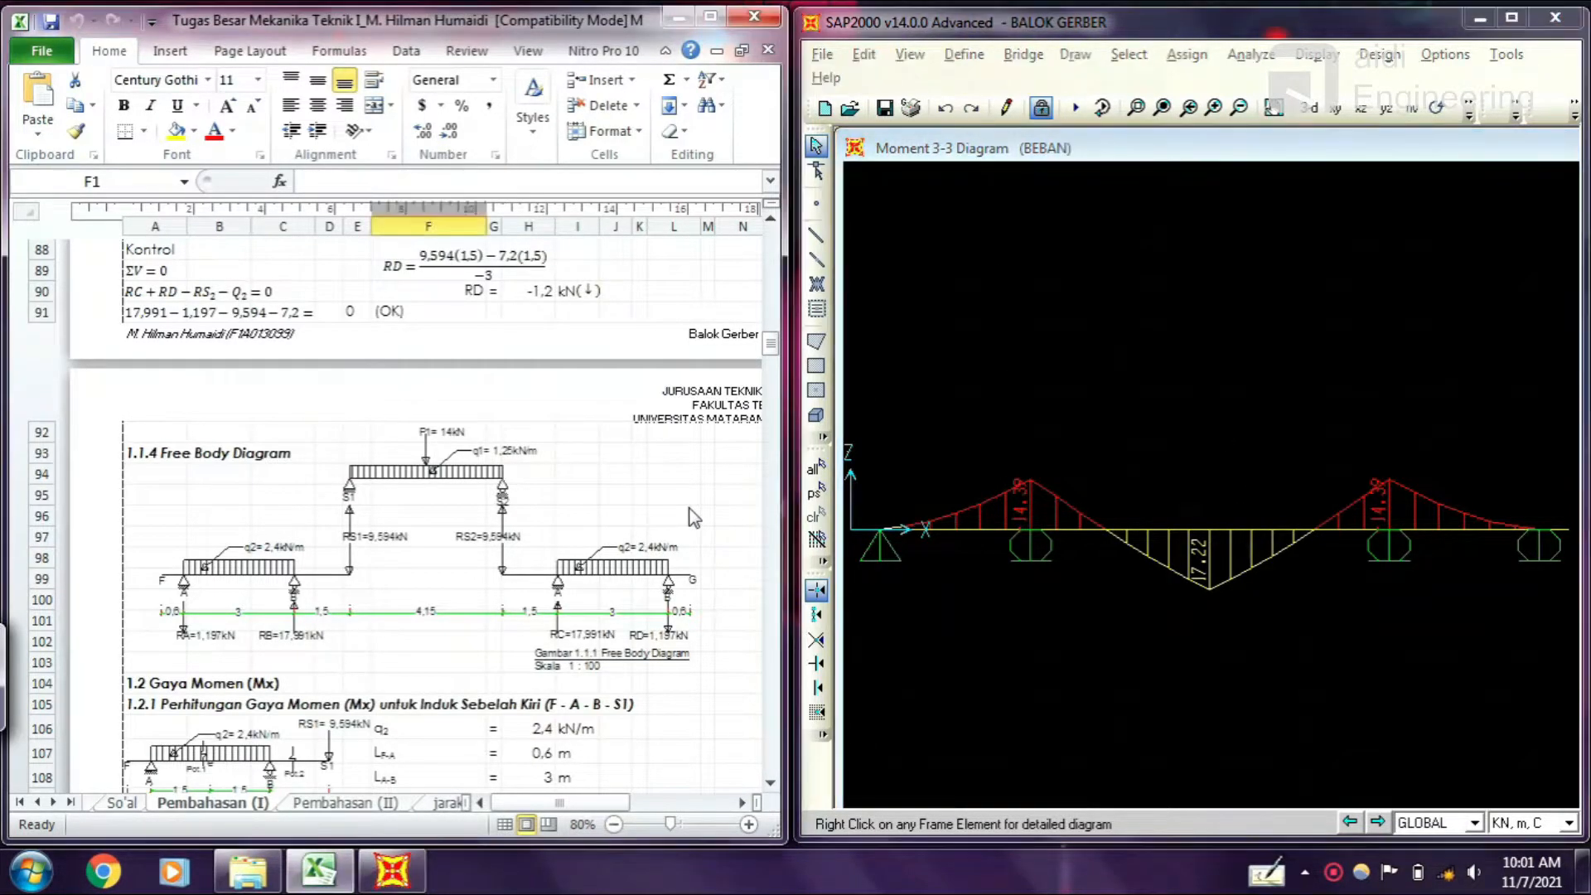
Find section 1.2.4 Diagram Gaya Momen in the Excel workbook and compare it with the SAP2000 moment diagram.
scroll(694, 518, "down", 7)
scroll(695, 518, "down", 20)
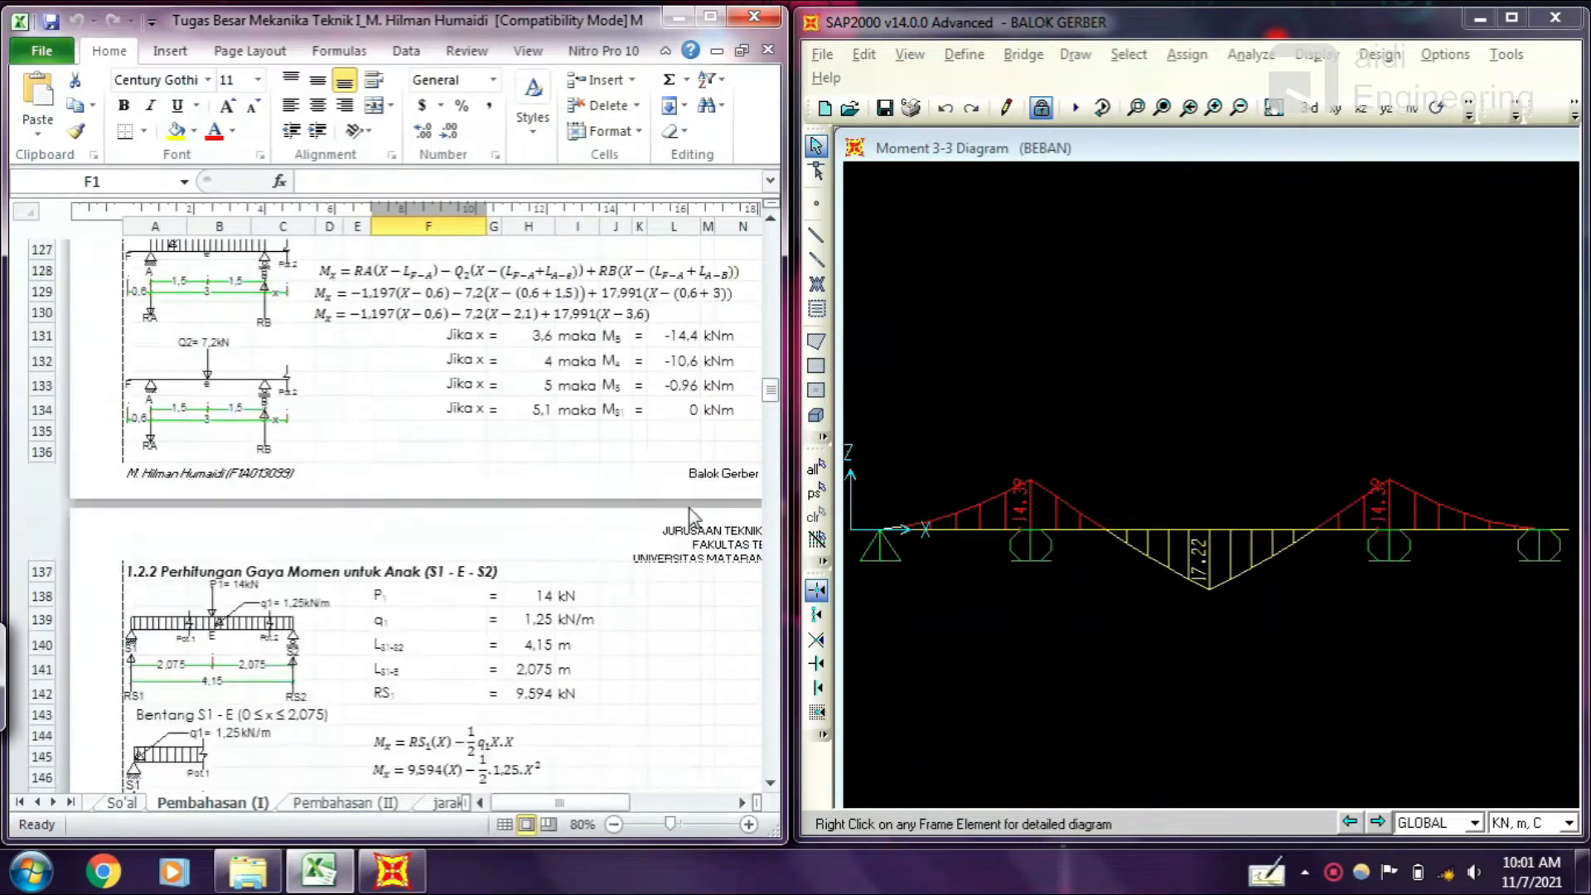
scroll(694, 506, "down", 6)
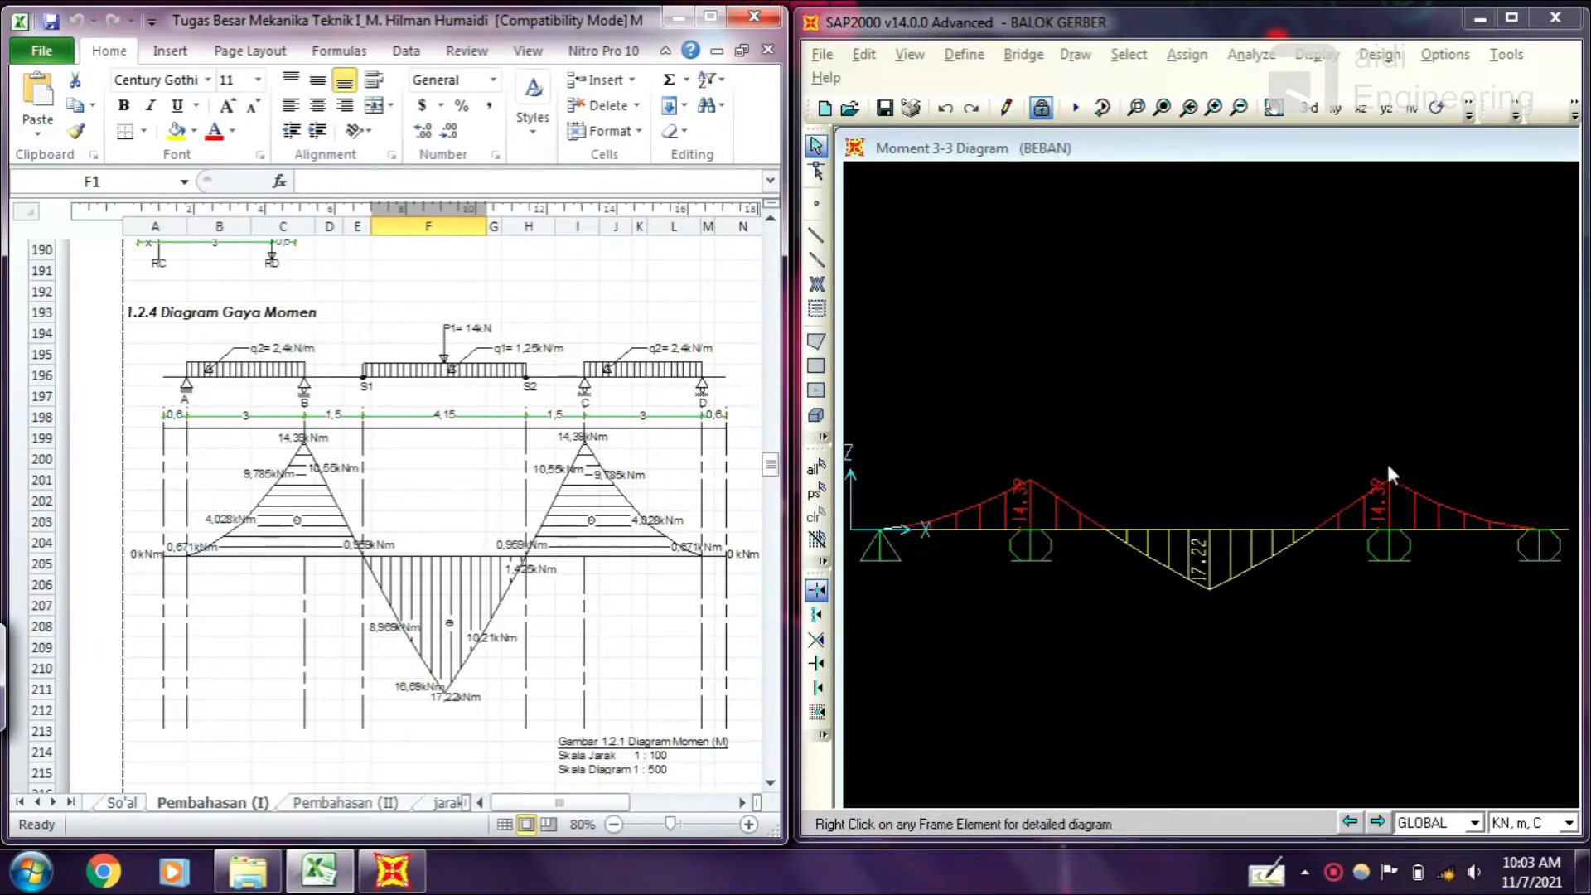
Display the frame Shear 2-2 diagram for the BEBAN case with automatic scaling and values shown on the diagram.
left_click(1317, 54)
left_click(1450, 196)
left_click(1317, 56)
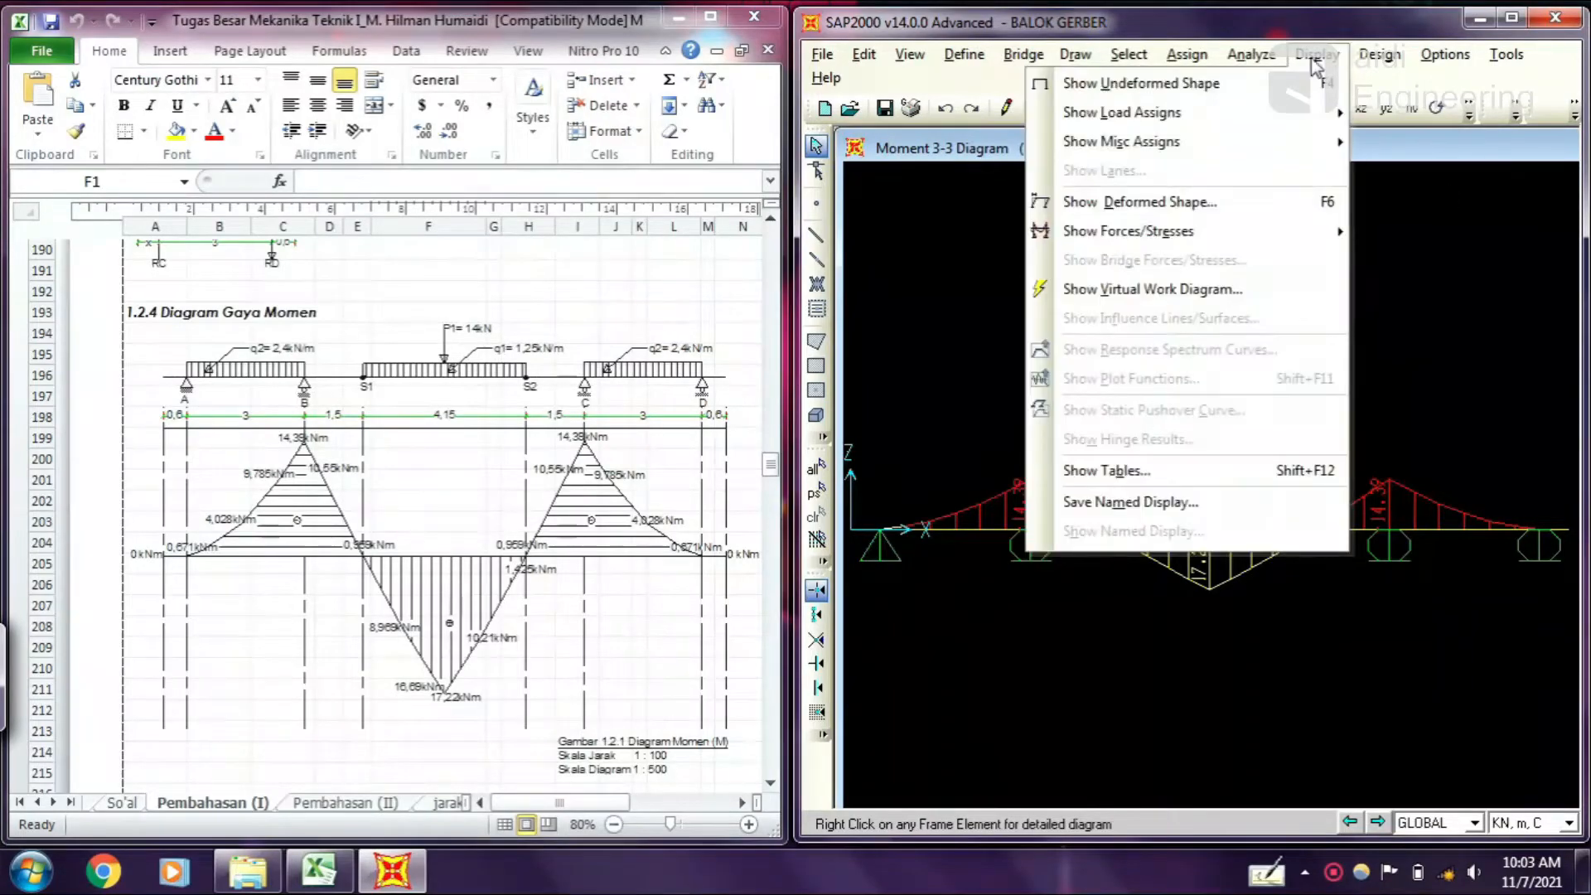
mouse_move(1191, 236)
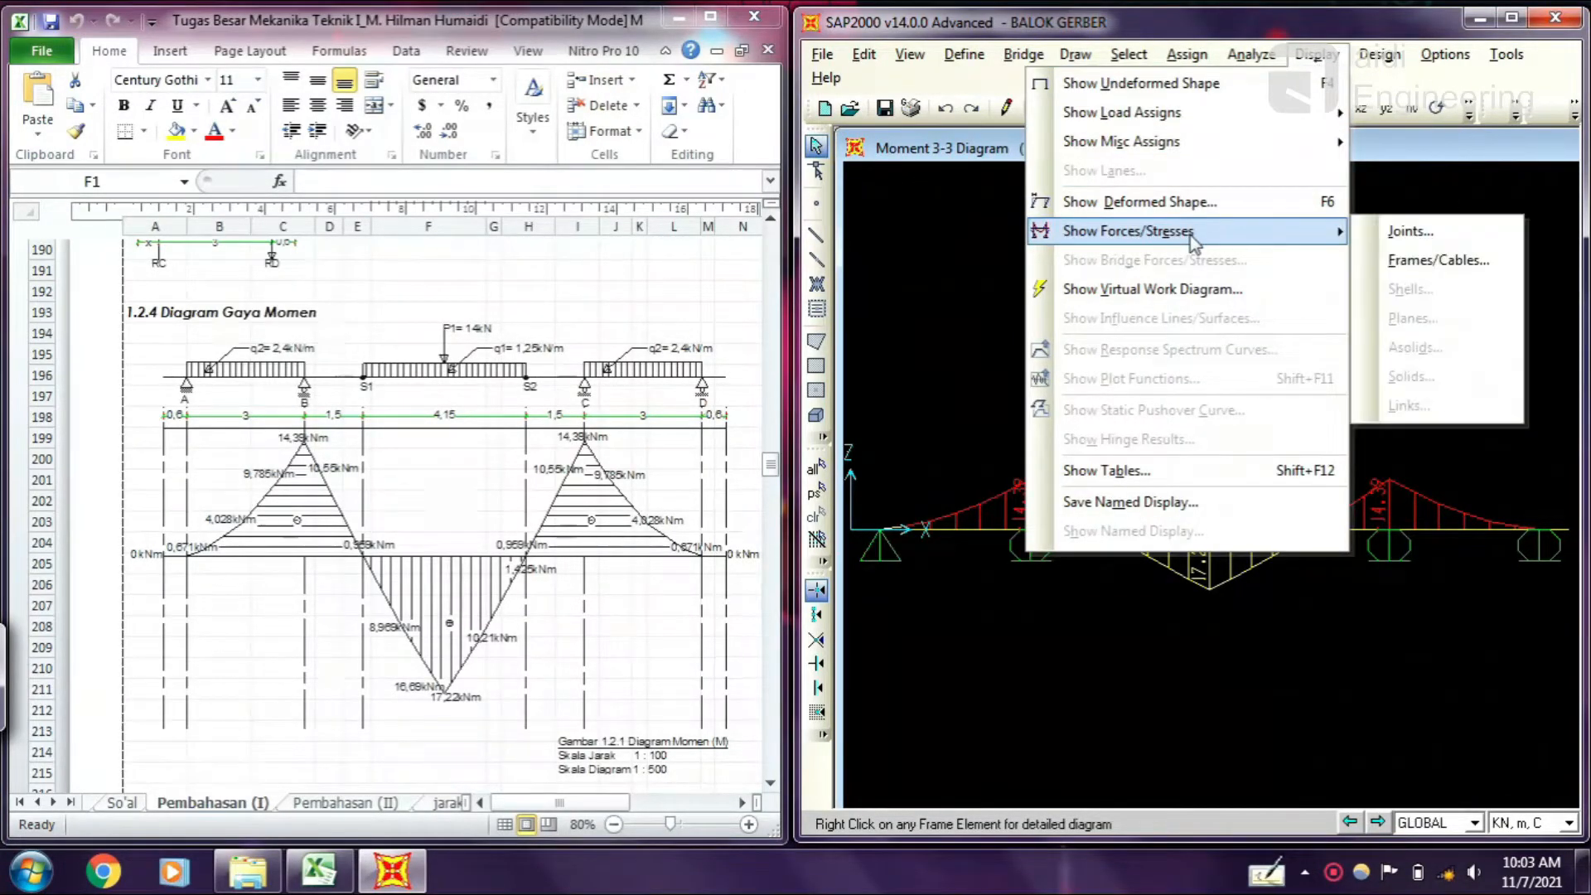
left_click(1409, 262)
left_click_drag(736, 211, 1059, 205)
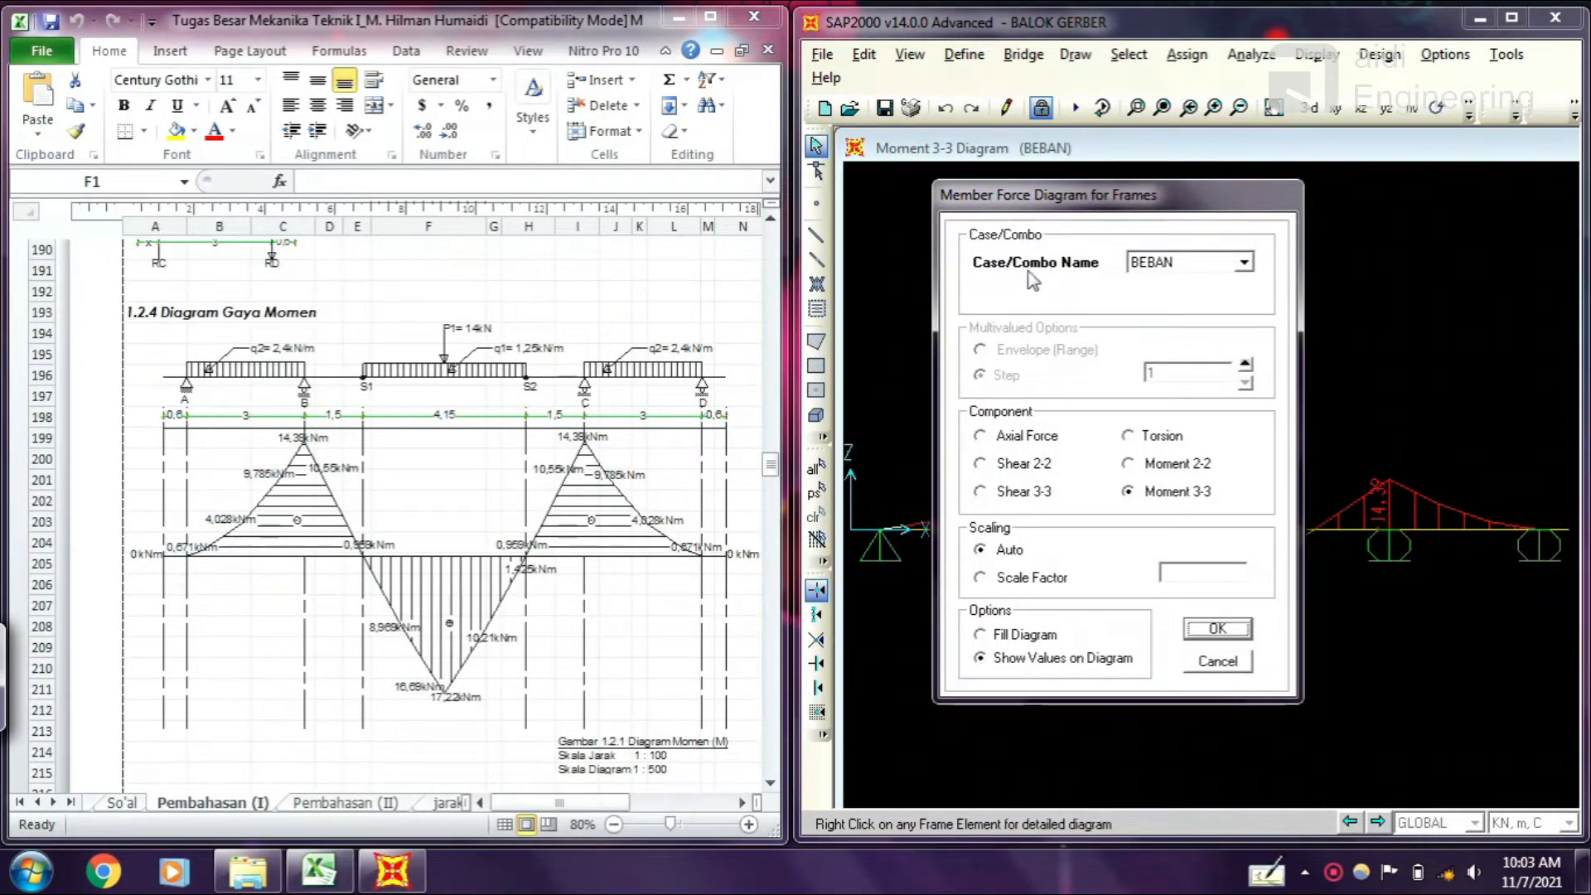
left_click(1219, 262)
left_click(1186, 281)
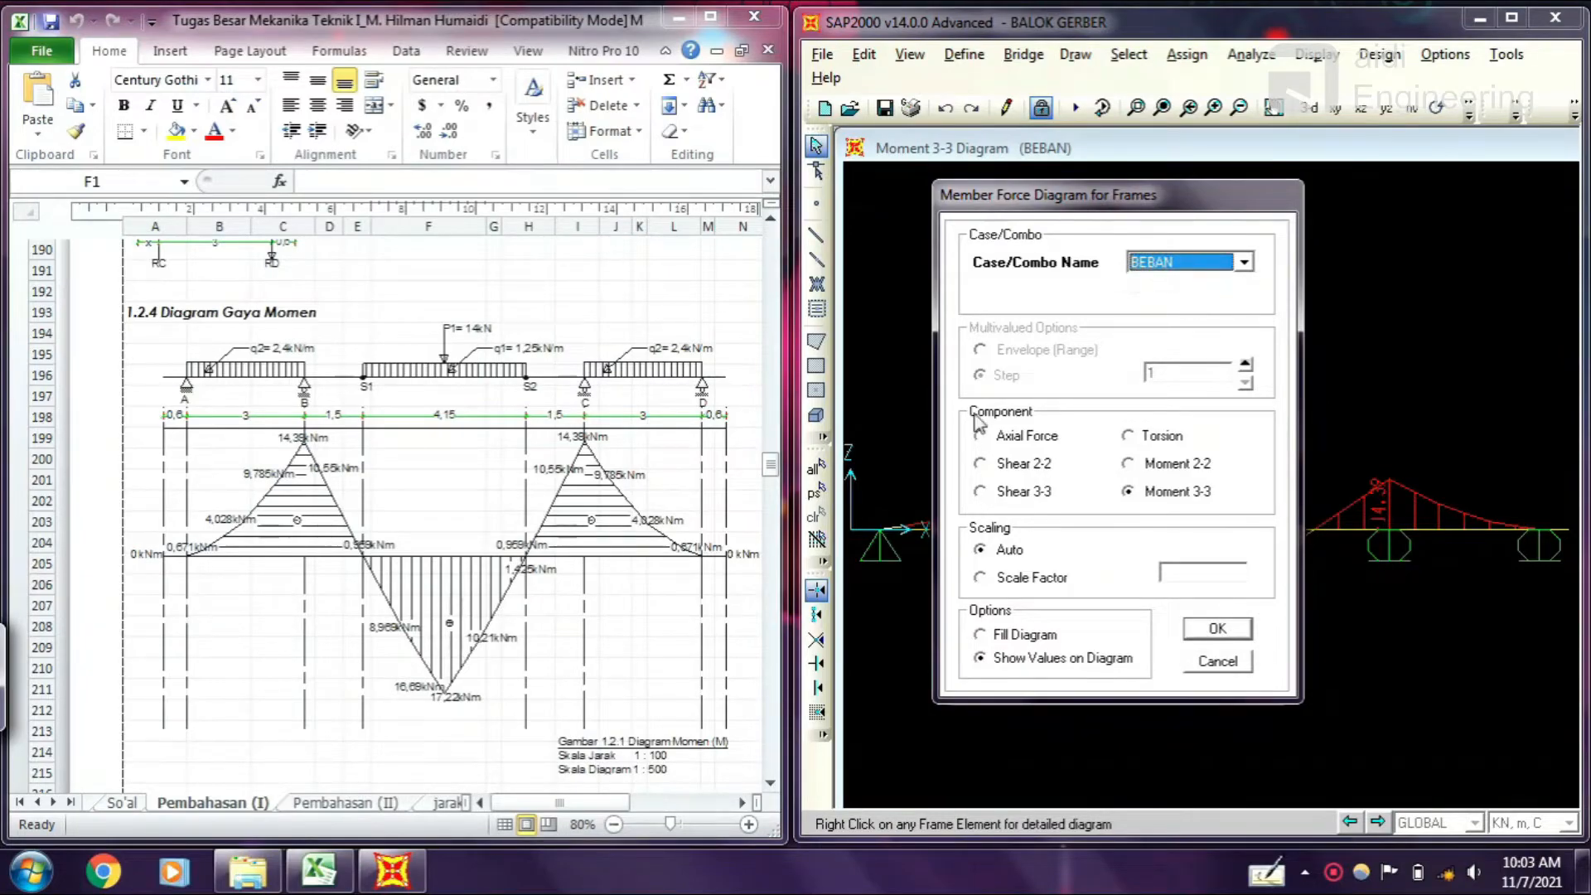
left_click(1007, 466)
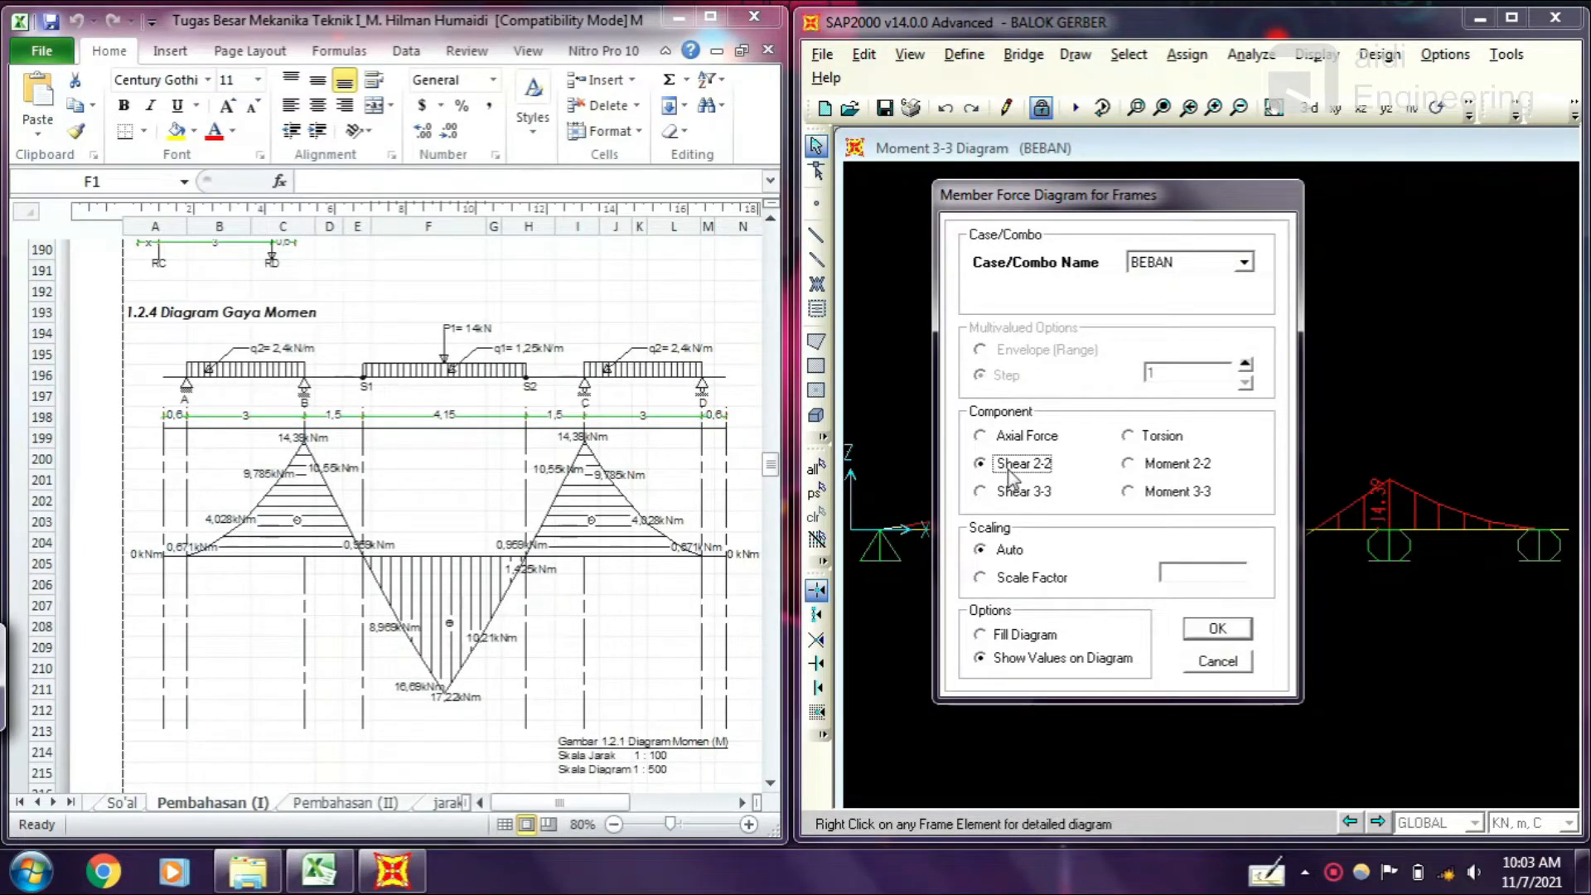
left_click(1008, 552)
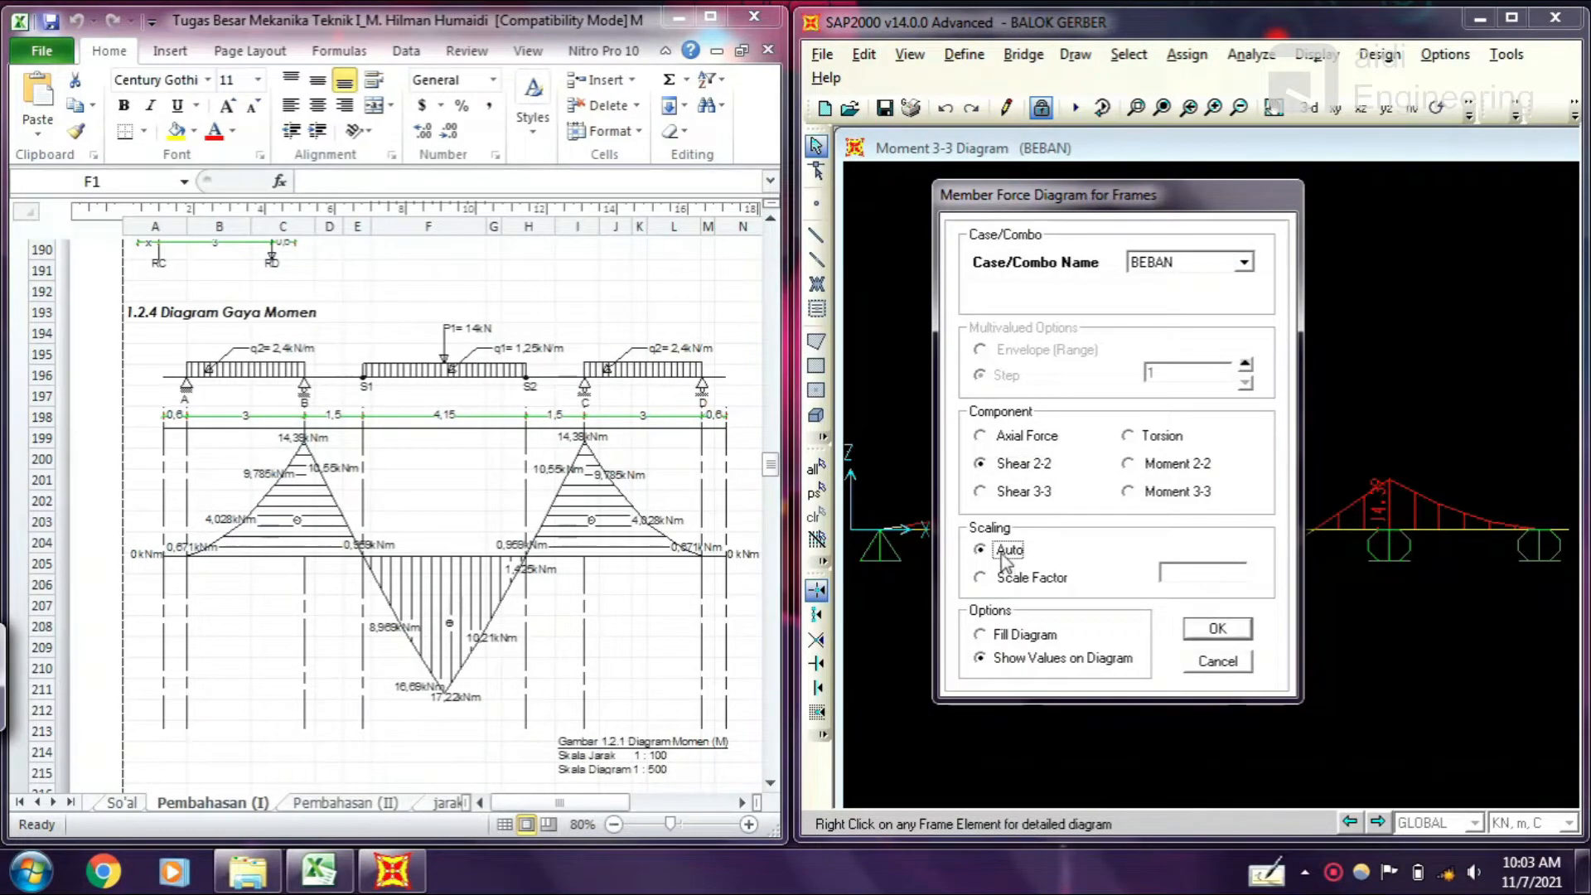
left_click(1026, 661)
left_click(1204, 635)
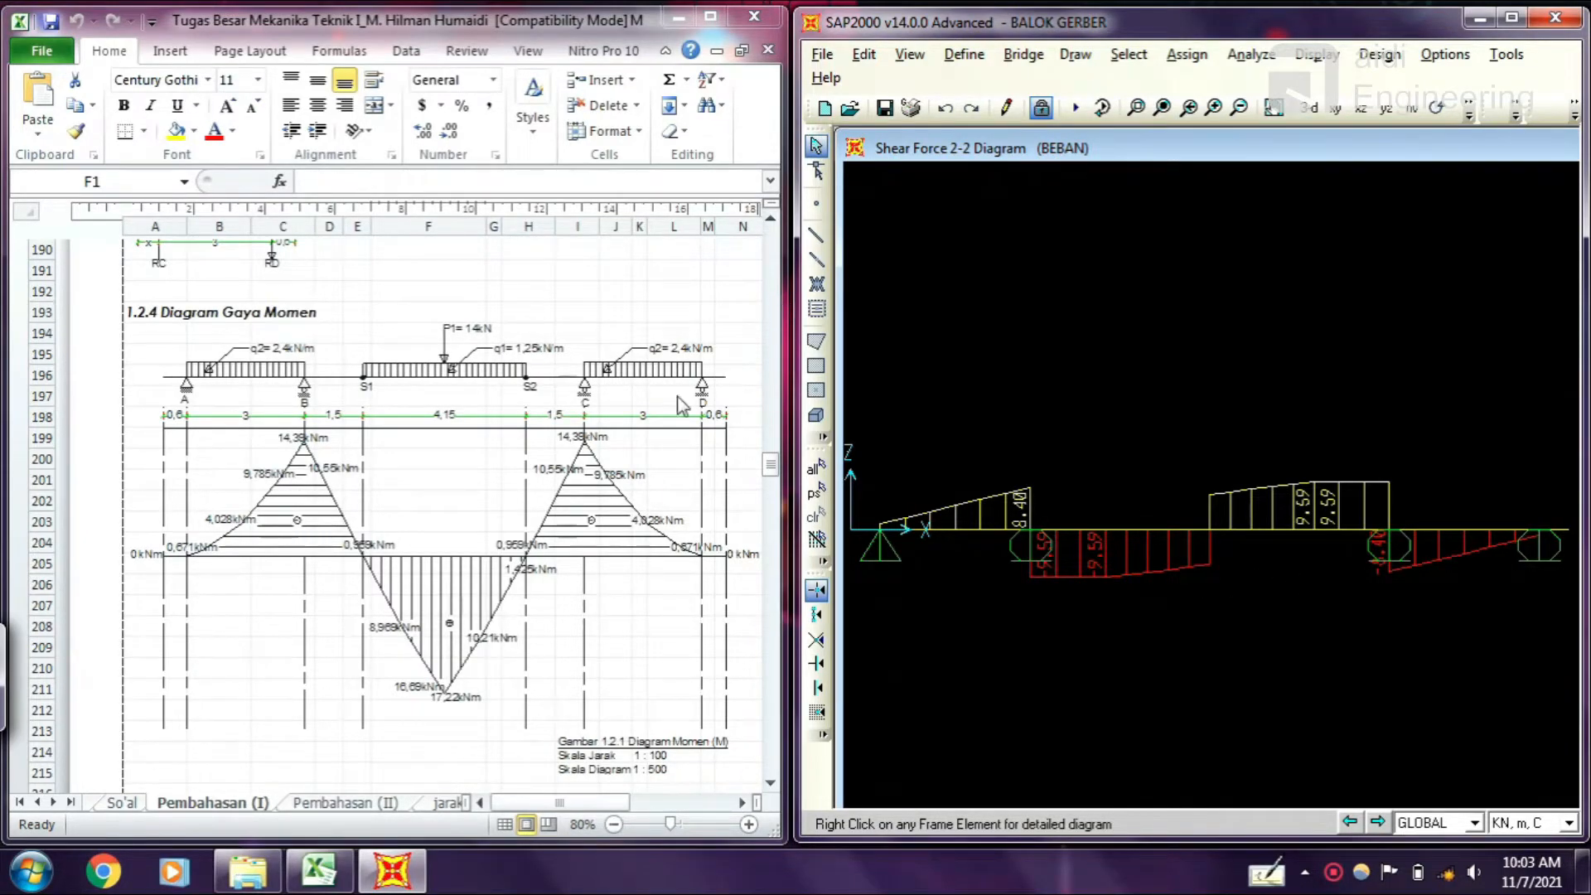
Find section 1.3.4 Diagram Gaya Lintang in the Excel workbook and compare its shear values with the SAP2000 shear diagram.
scroll(665, 508, "down", 15)
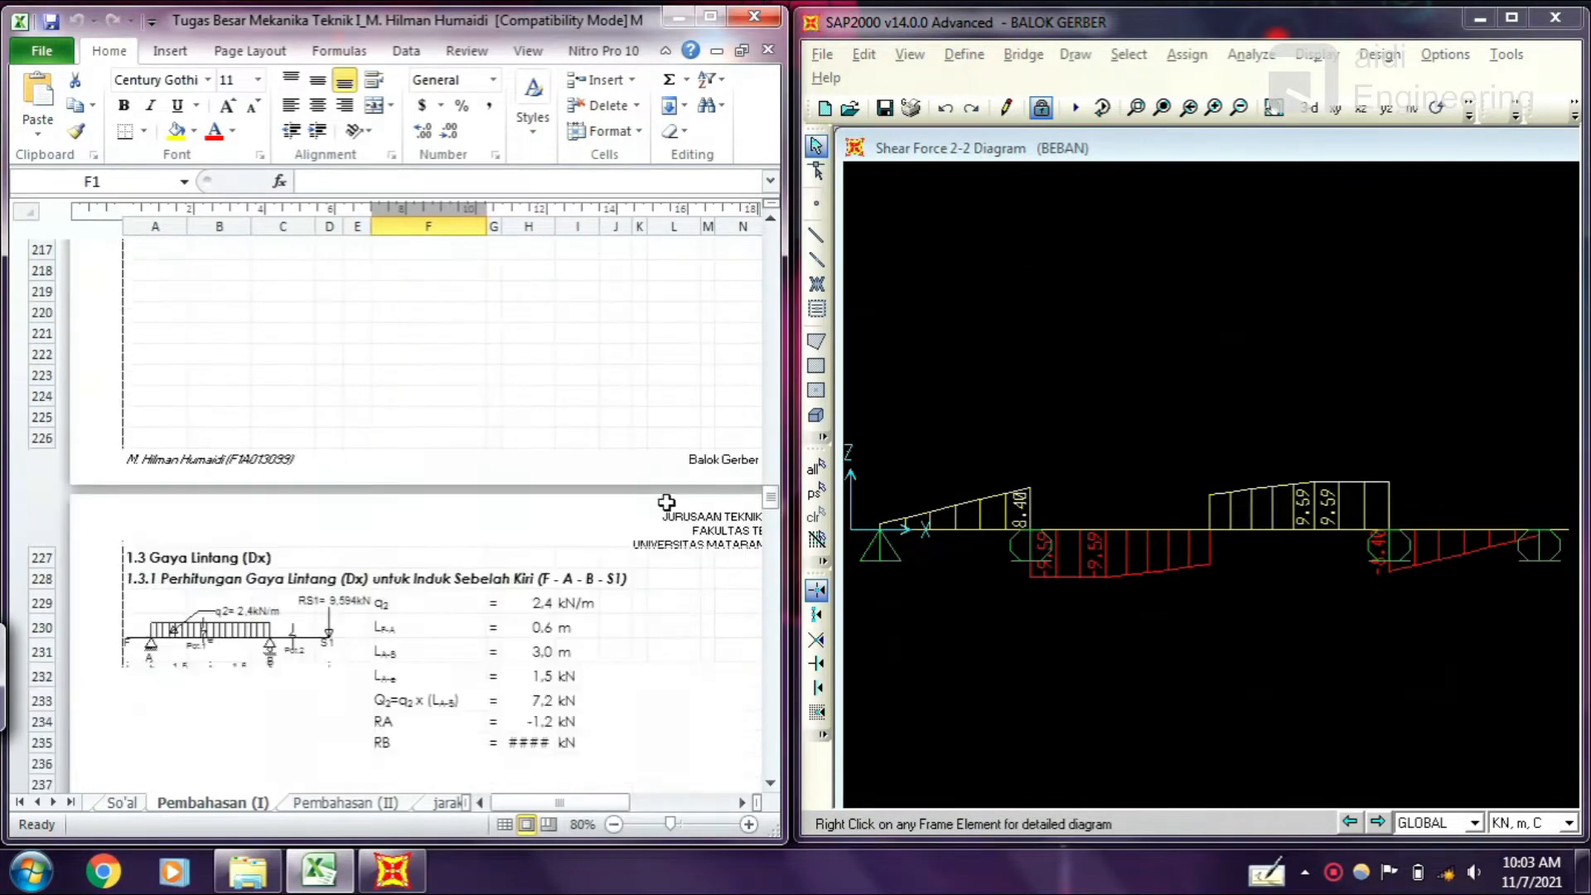
scroll(664, 508, "down", 12)
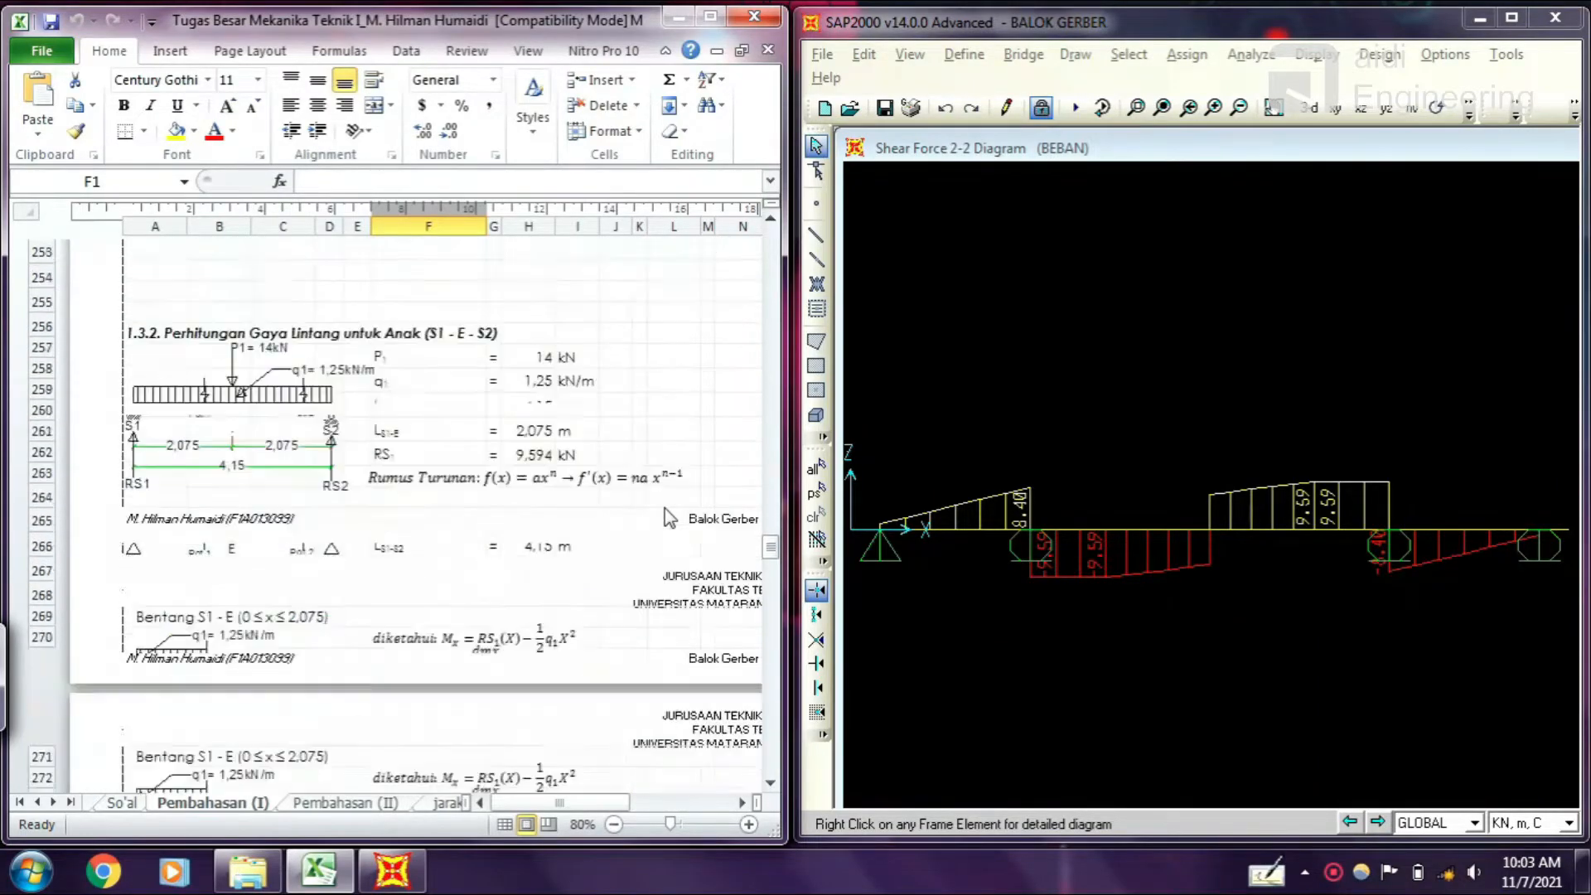
scroll(665, 508, "down", 19)
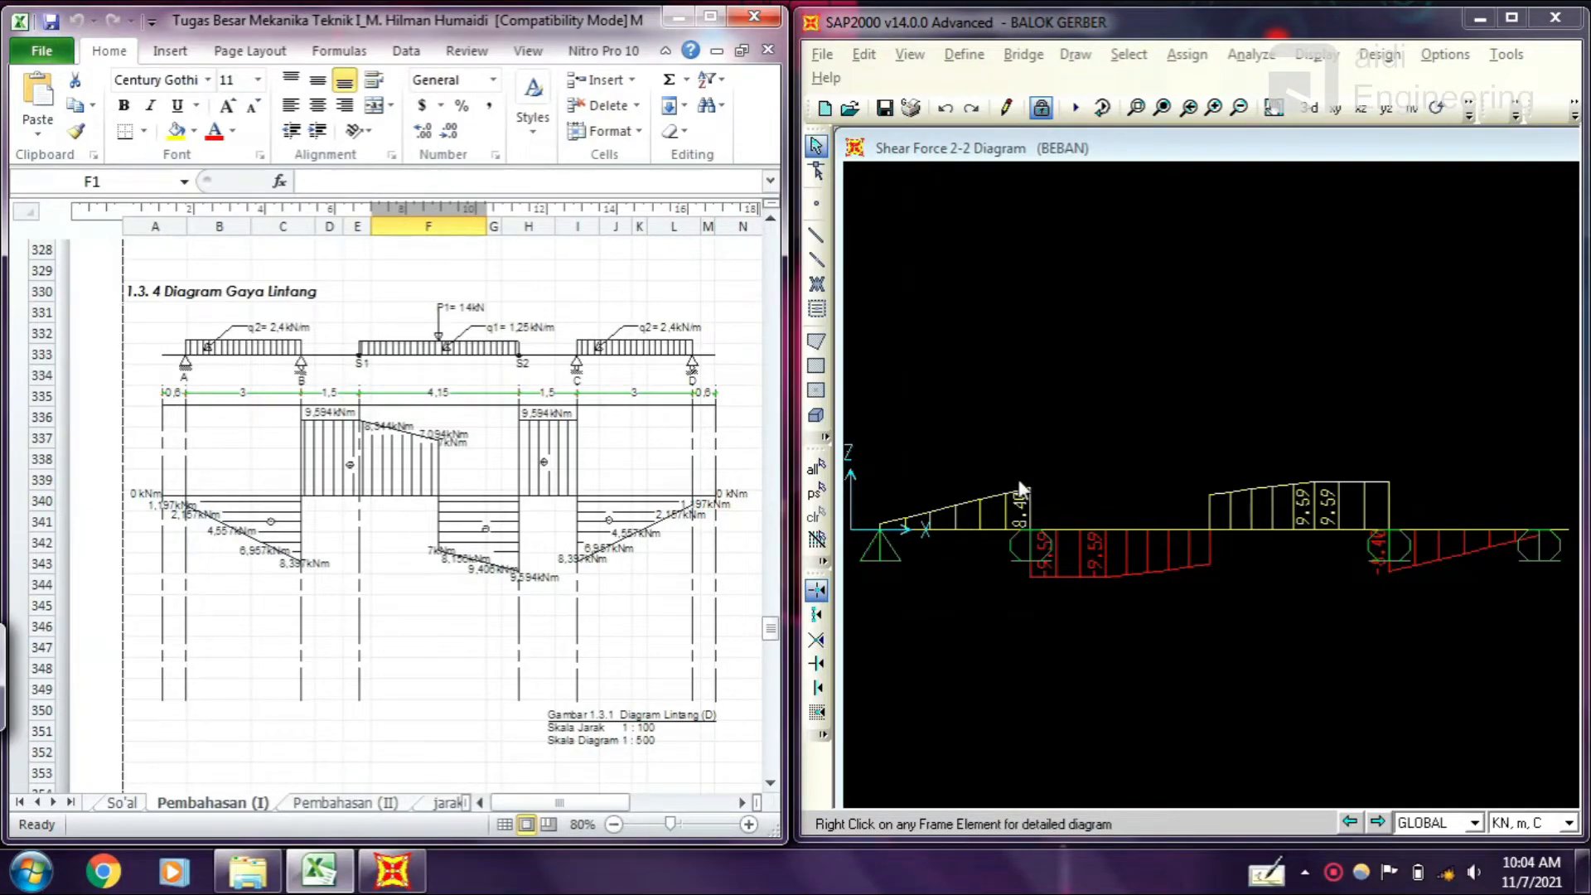
mouse_move(1030, 522)
Display the frame Axial Force diagram for the BEBAN case with automatic scaling and values shown on the diagram.
left_click(1318, 55)
mouse_move(1267, 232)
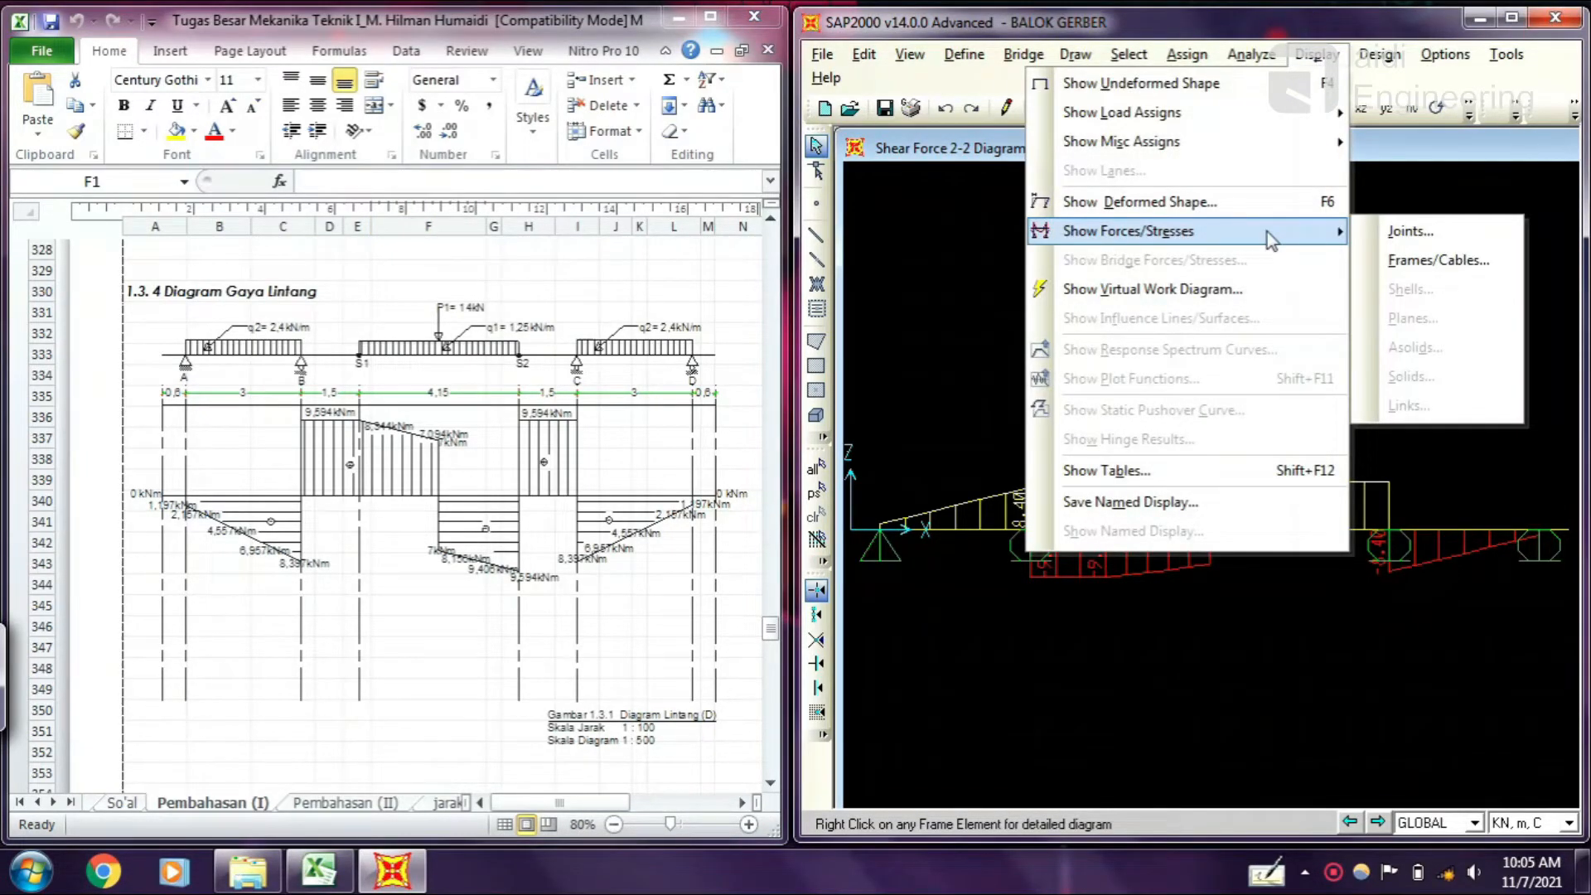
left_click(1424, 267)
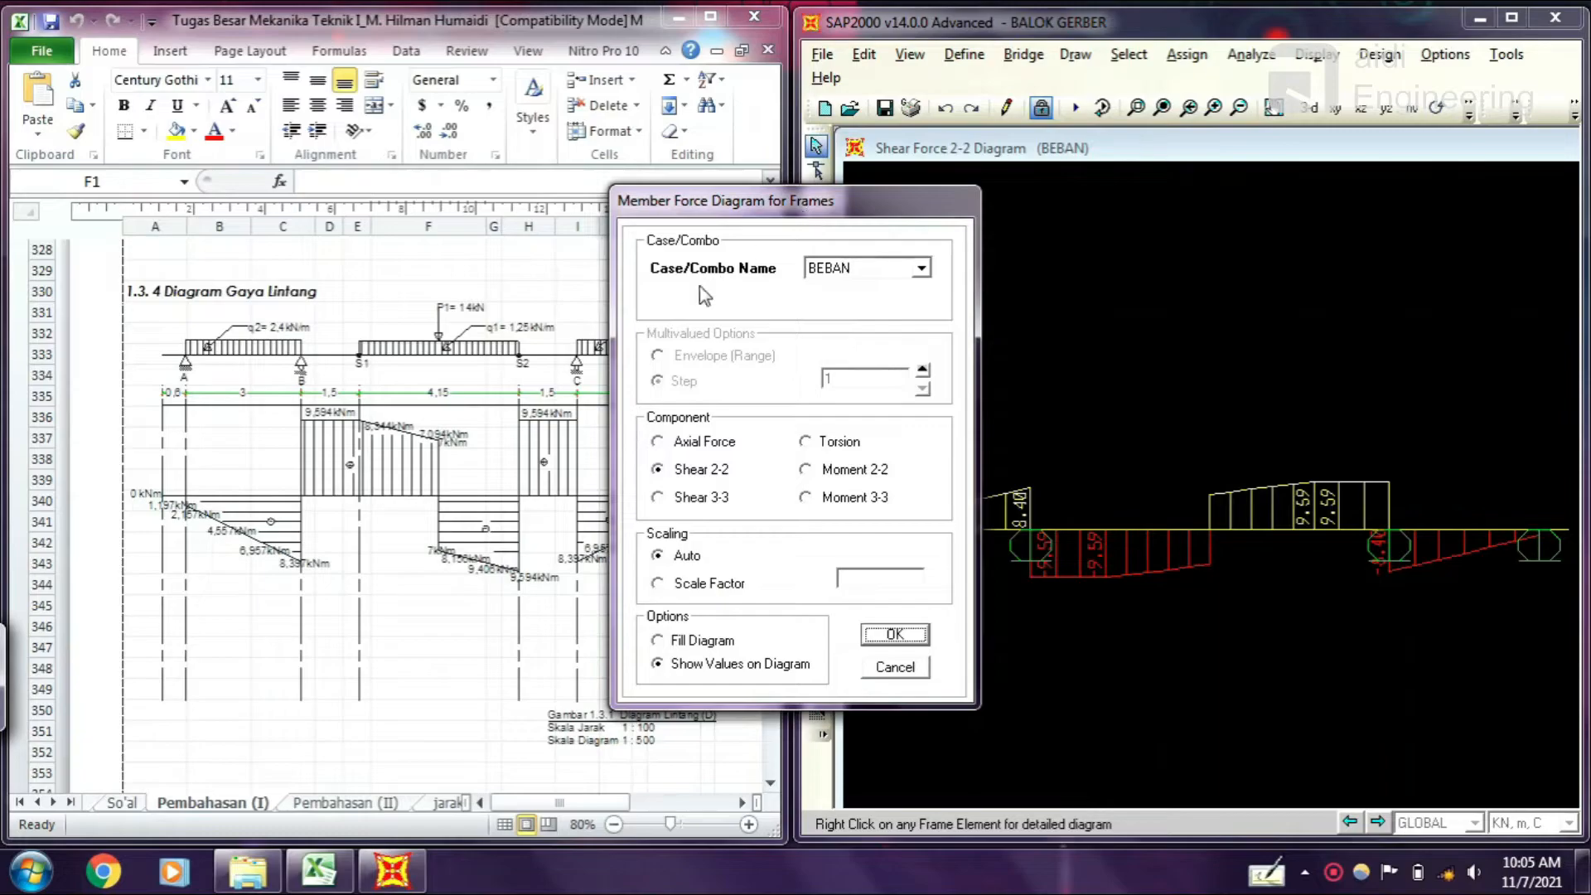
left_click(875, 269)
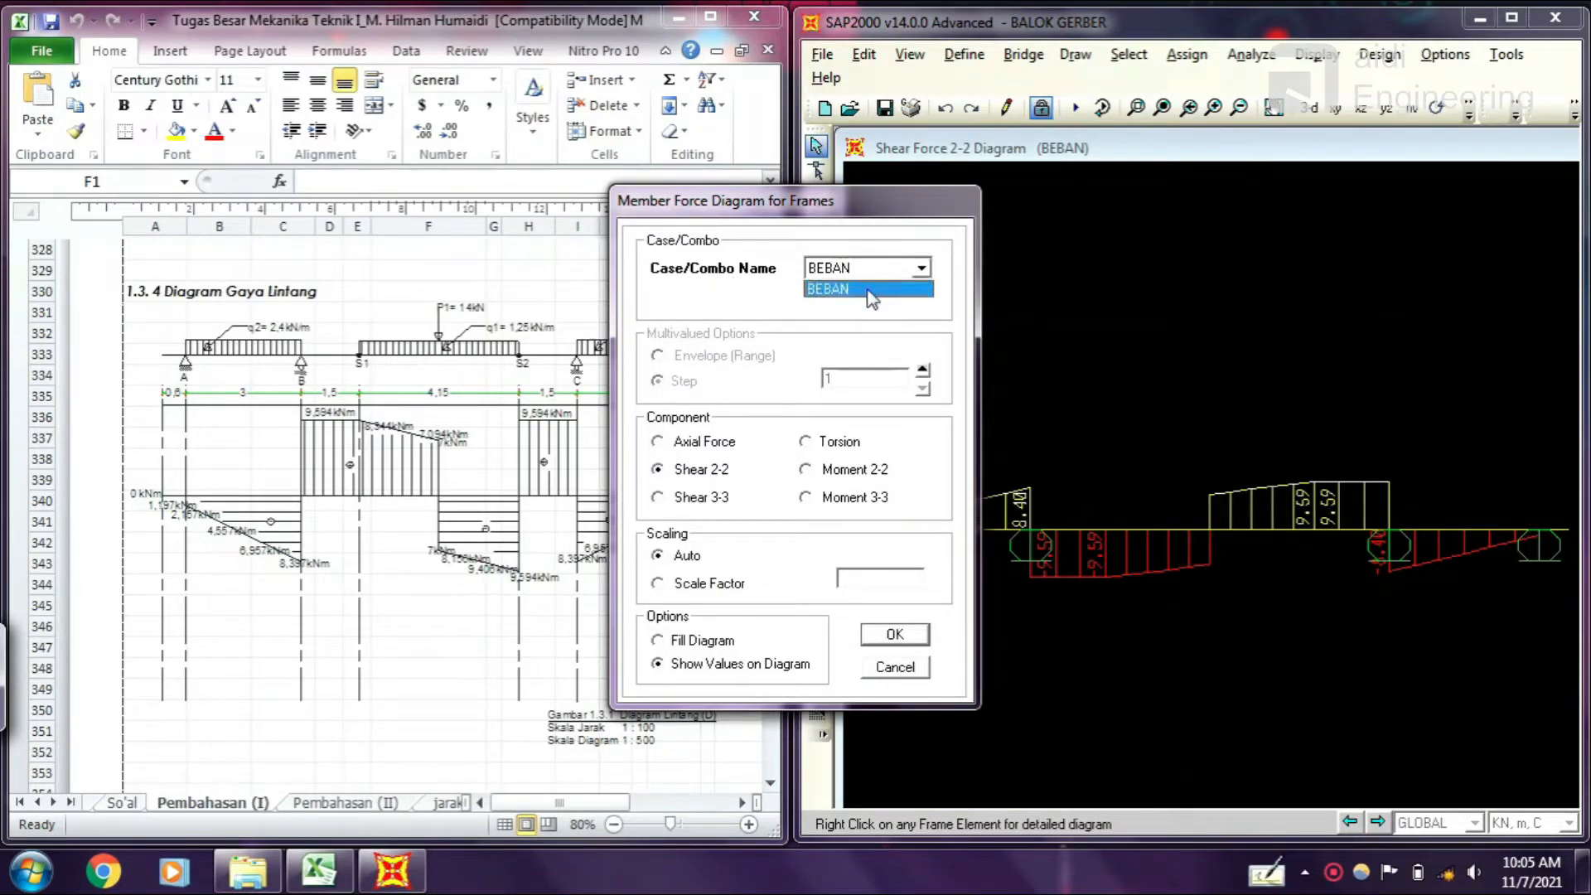
left_click(868, 289)
left_click(682, 446)
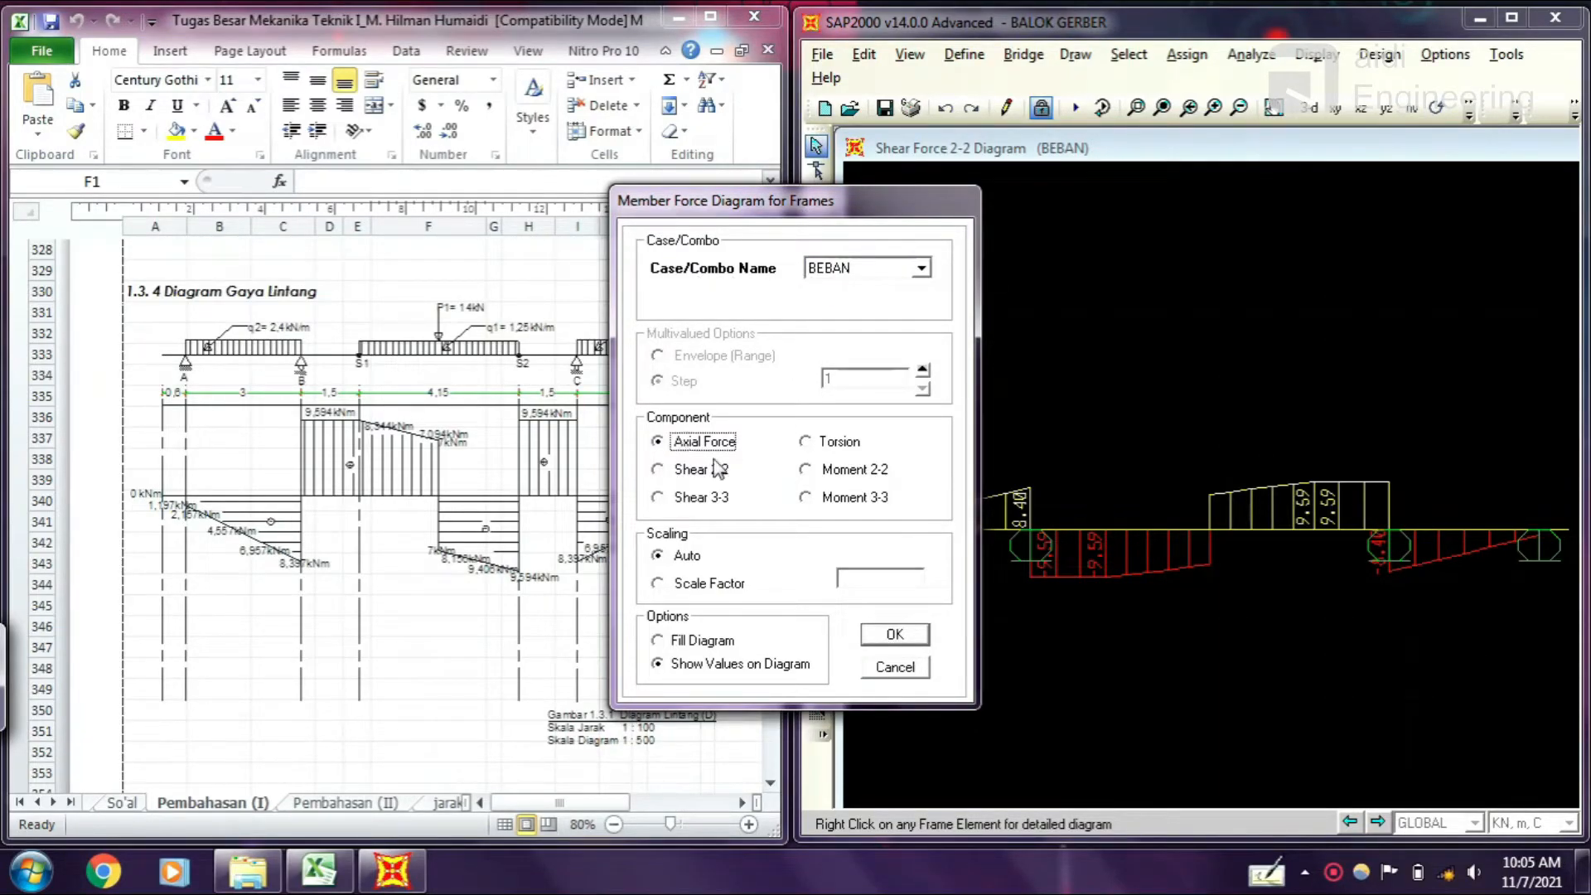
left_click(696, 557)
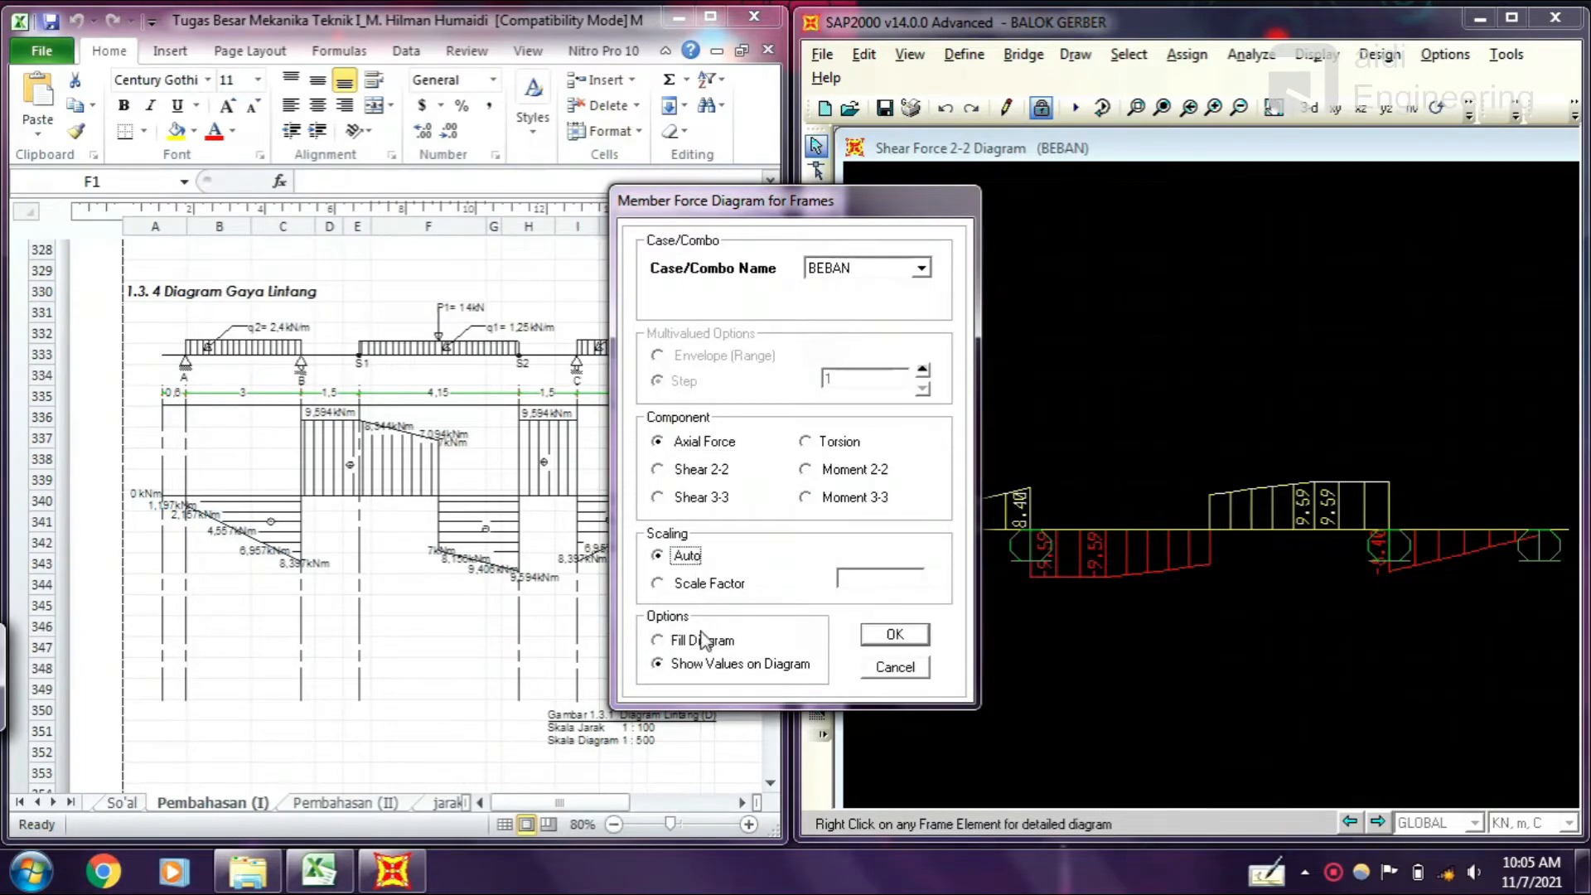
left_click(709, 665)
left_click(892, 635)
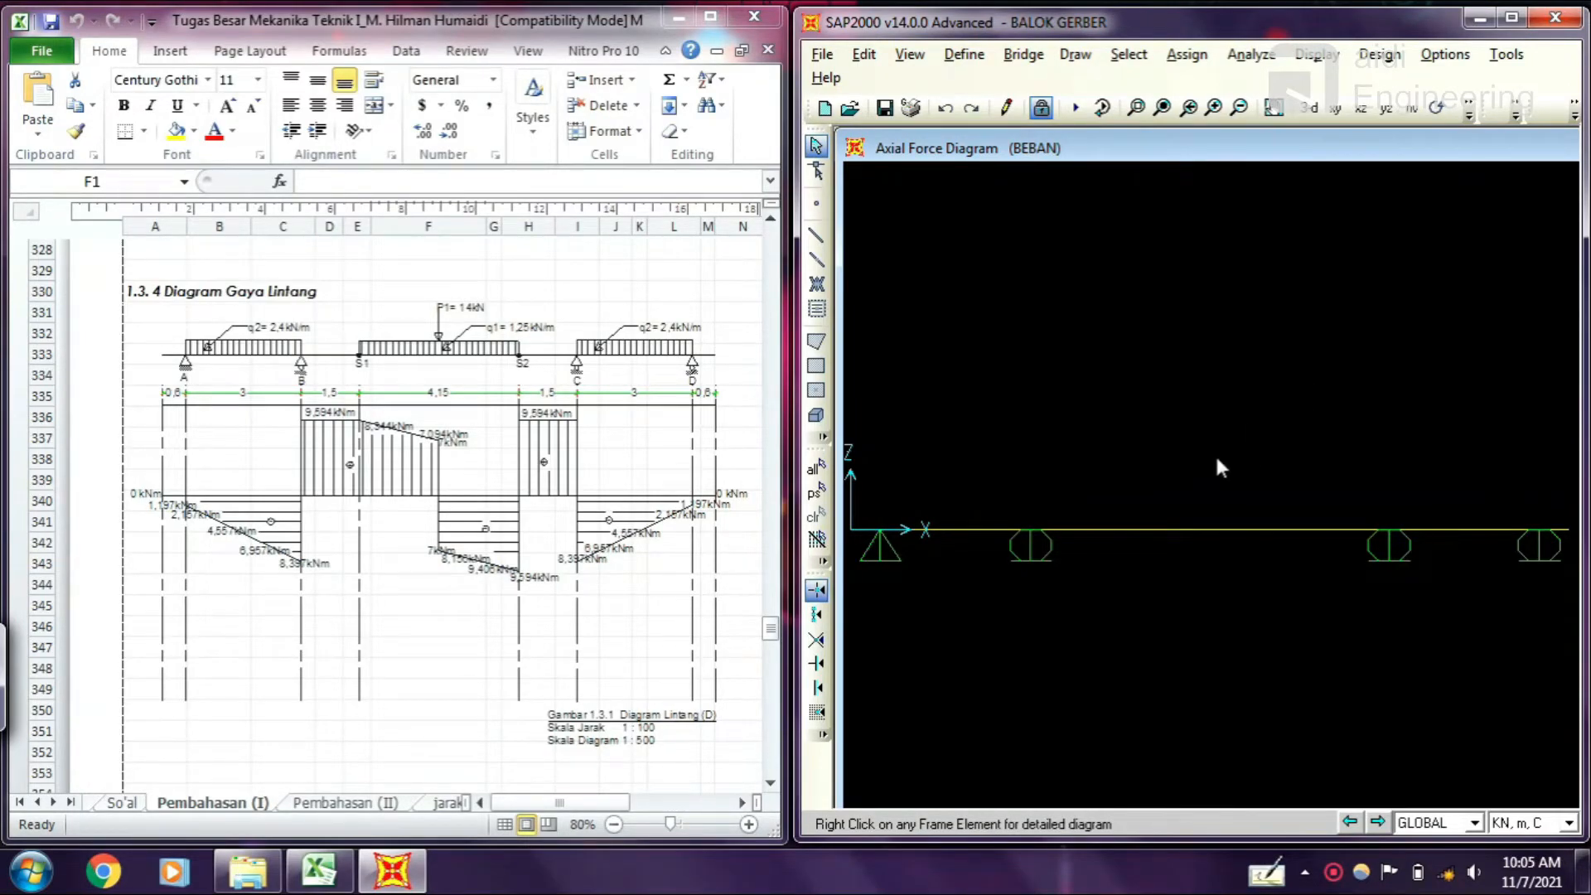
Find section 1.4.1 Diagram Gaya Normal in the Excel workbook and compare it with the SAP2000 axial force diagram.
scroll(462, 675, "down", 10)
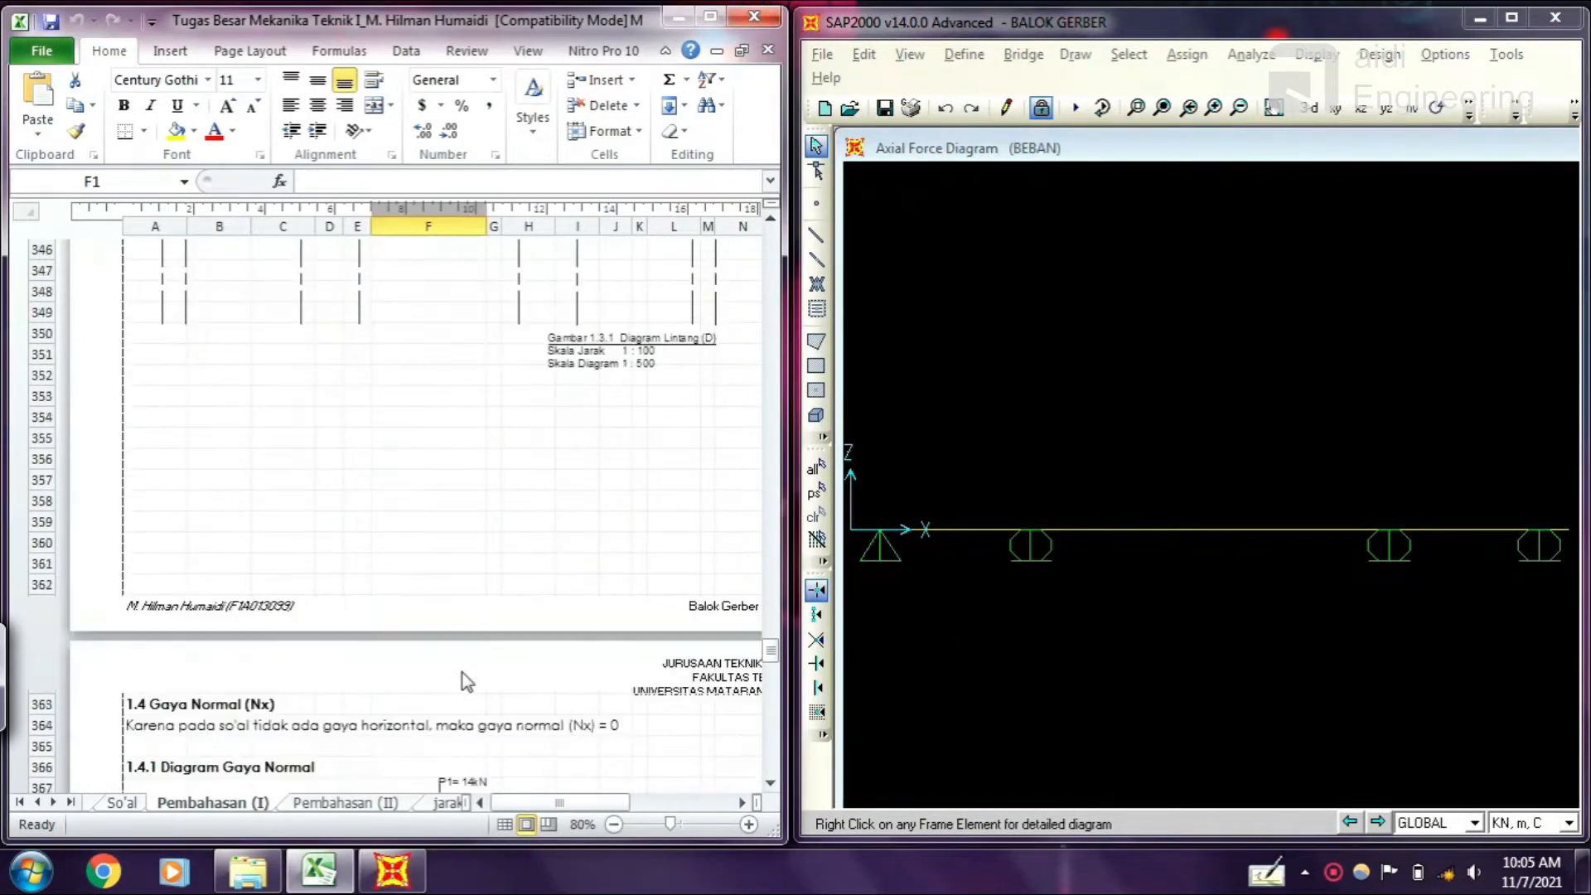
scroll(466, 678, "down", 2)
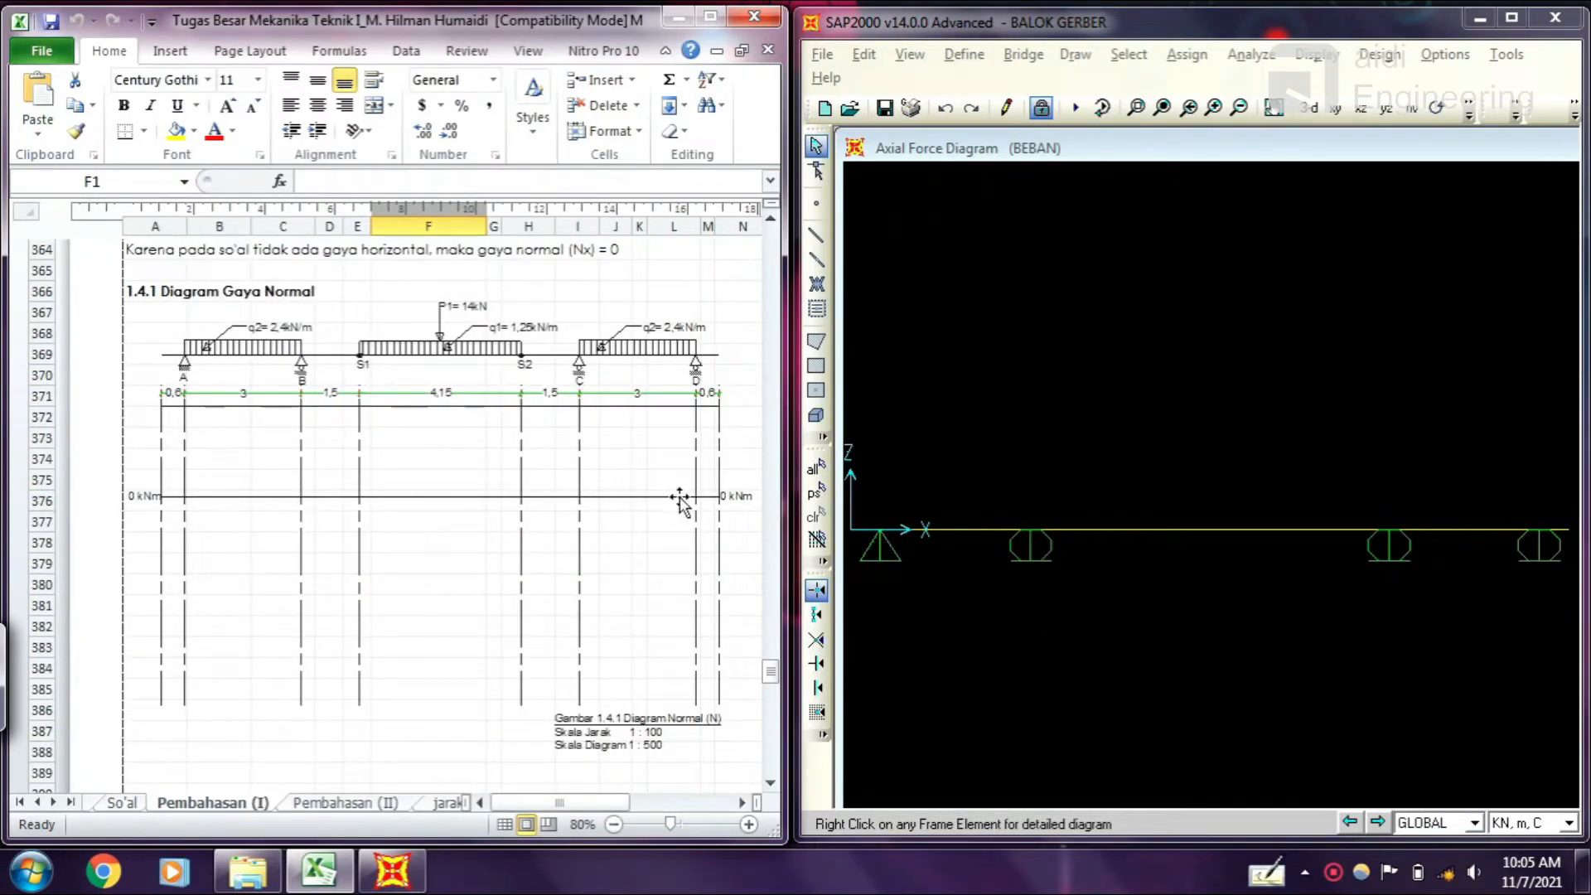
scroll(531, 473, "up", 1)
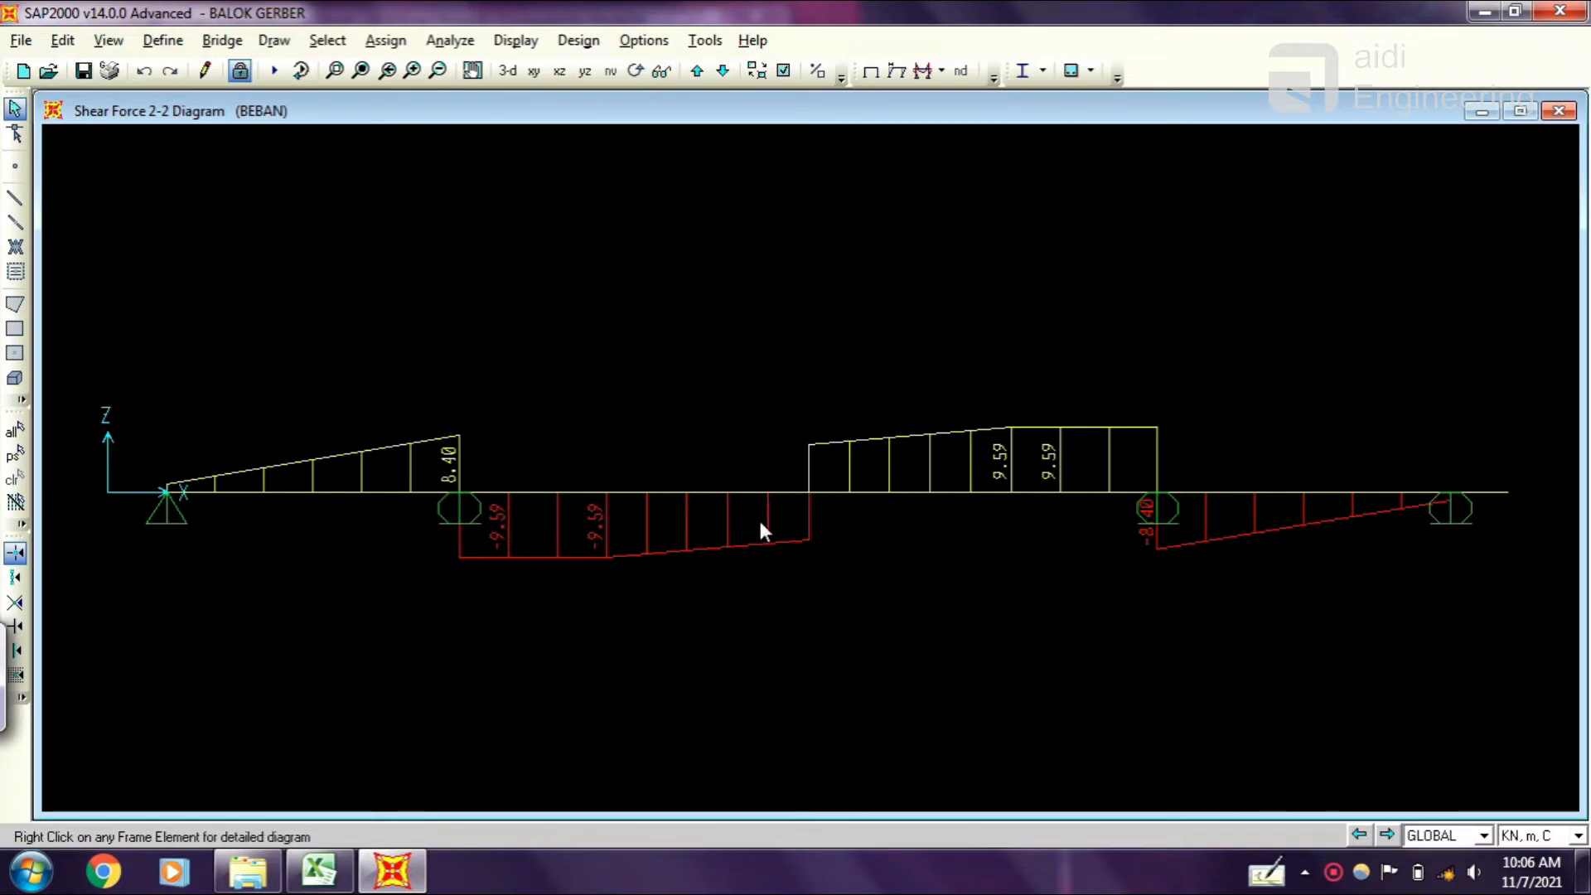
Inspect the detailed diagrams of the beam's middle span for the BEBAN case, showing the maximum shear, moment and deflection, and close them.
right_click(706, 491)
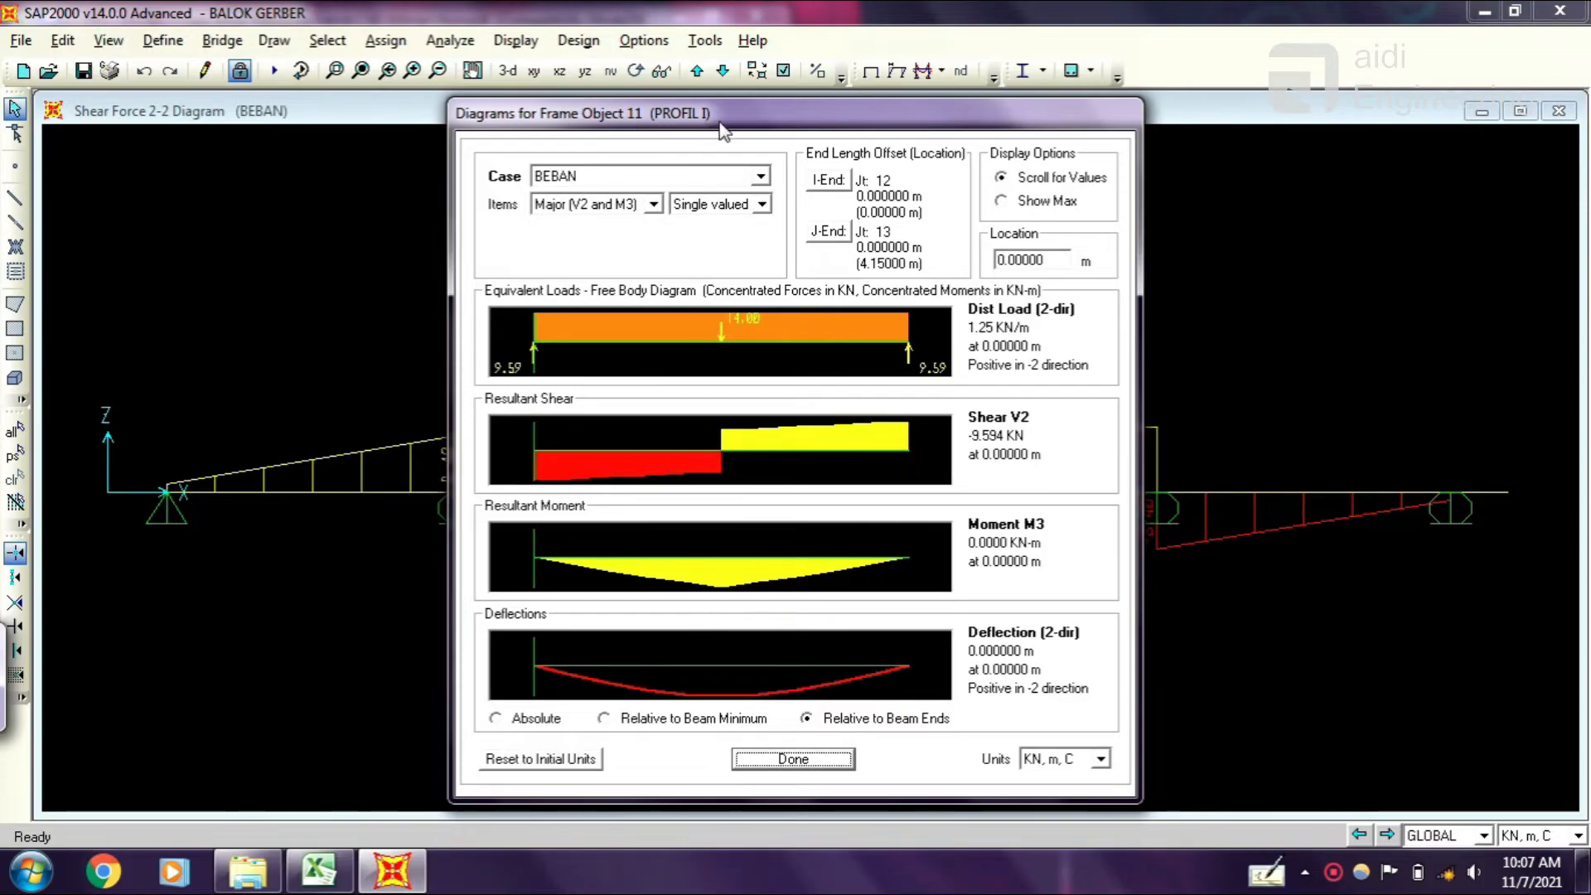
left_click(760, 177)
left_click(723, 197)
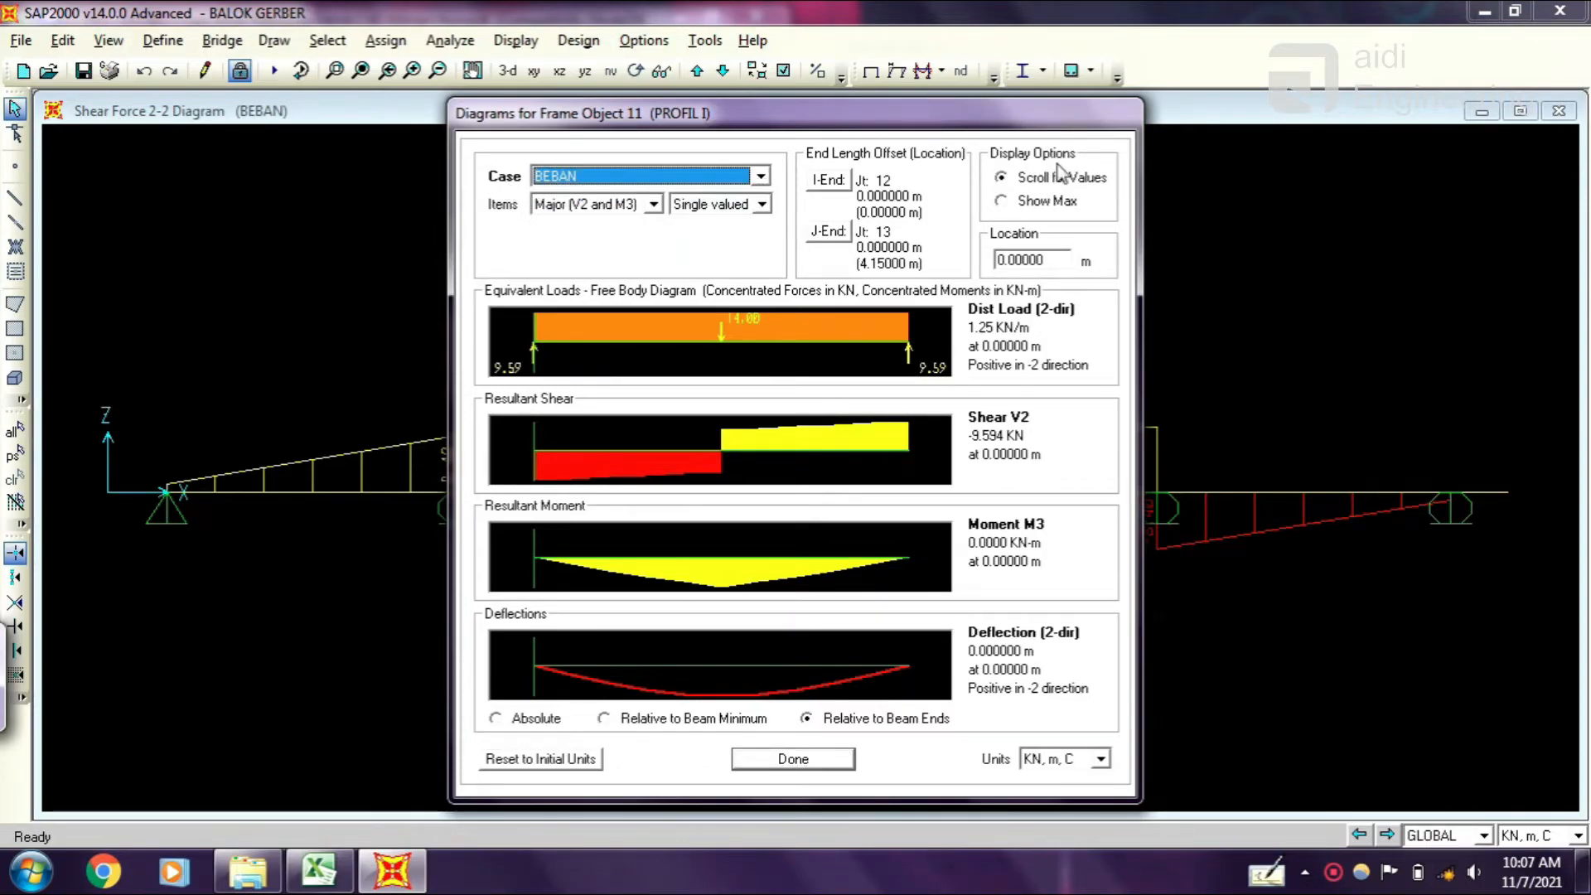
left_click(1042, 204)
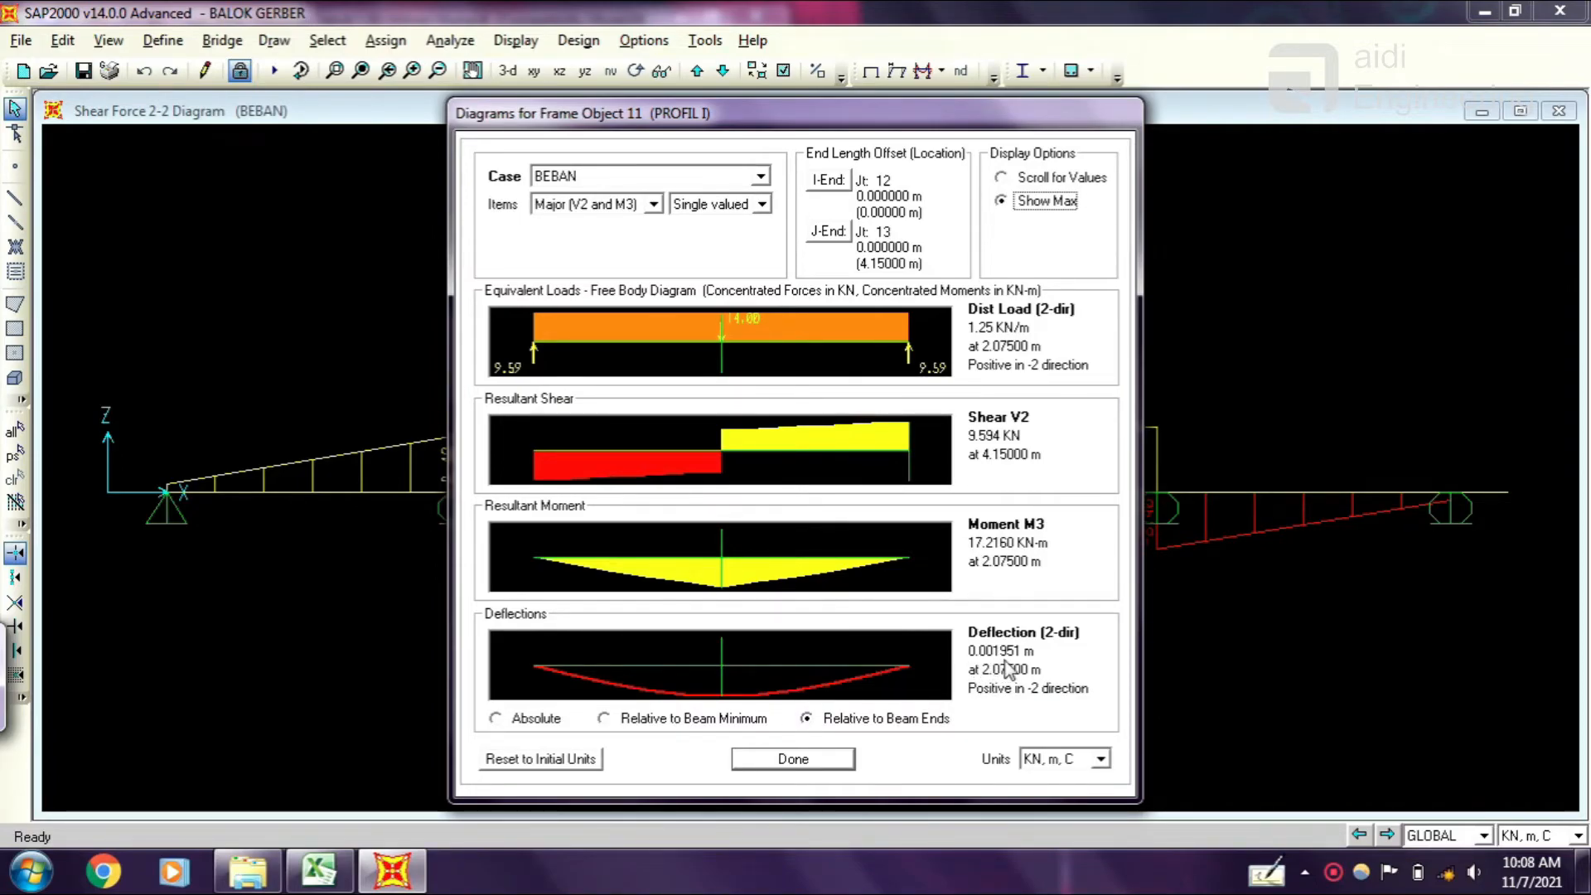
left_click(796, 759)
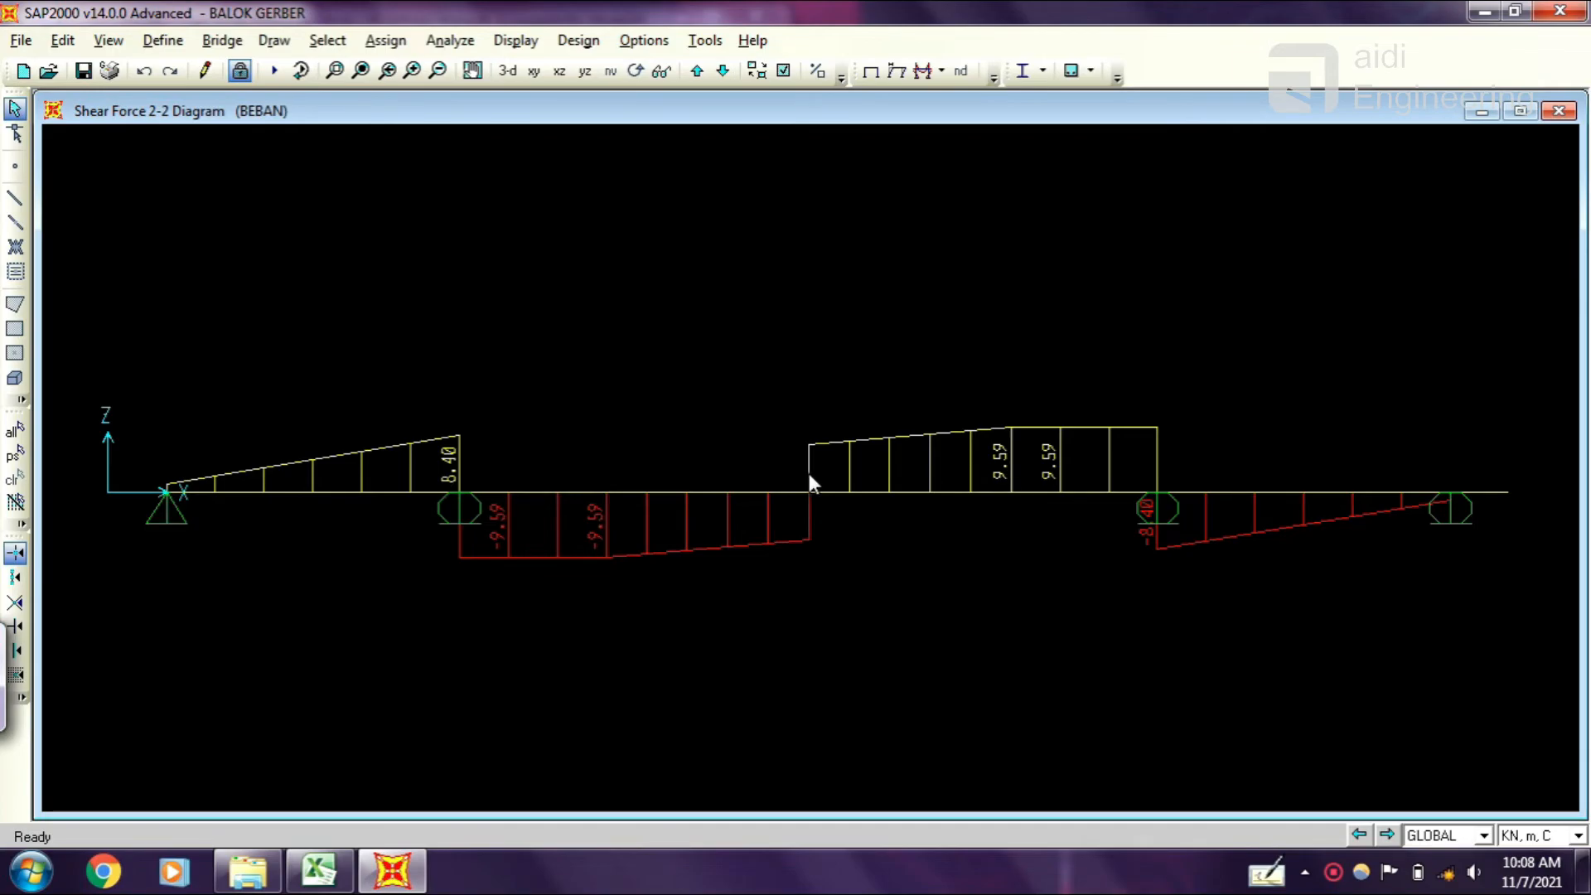
Display the analysis result tables for joint Reactions and Frame Output.
left_click(516, 40)
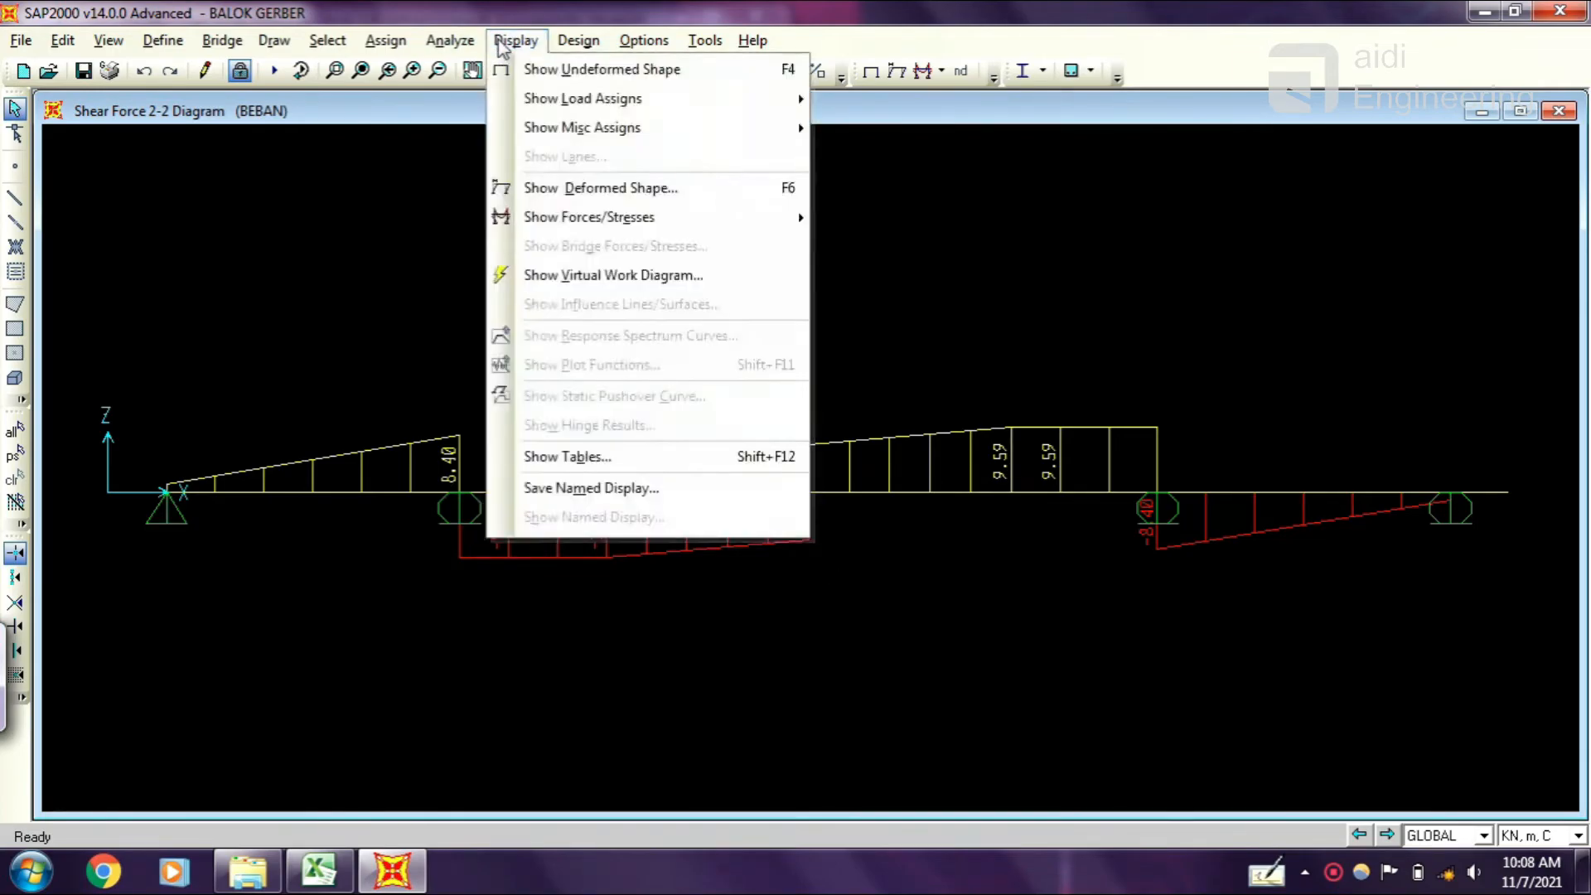
left_click(609, 458)
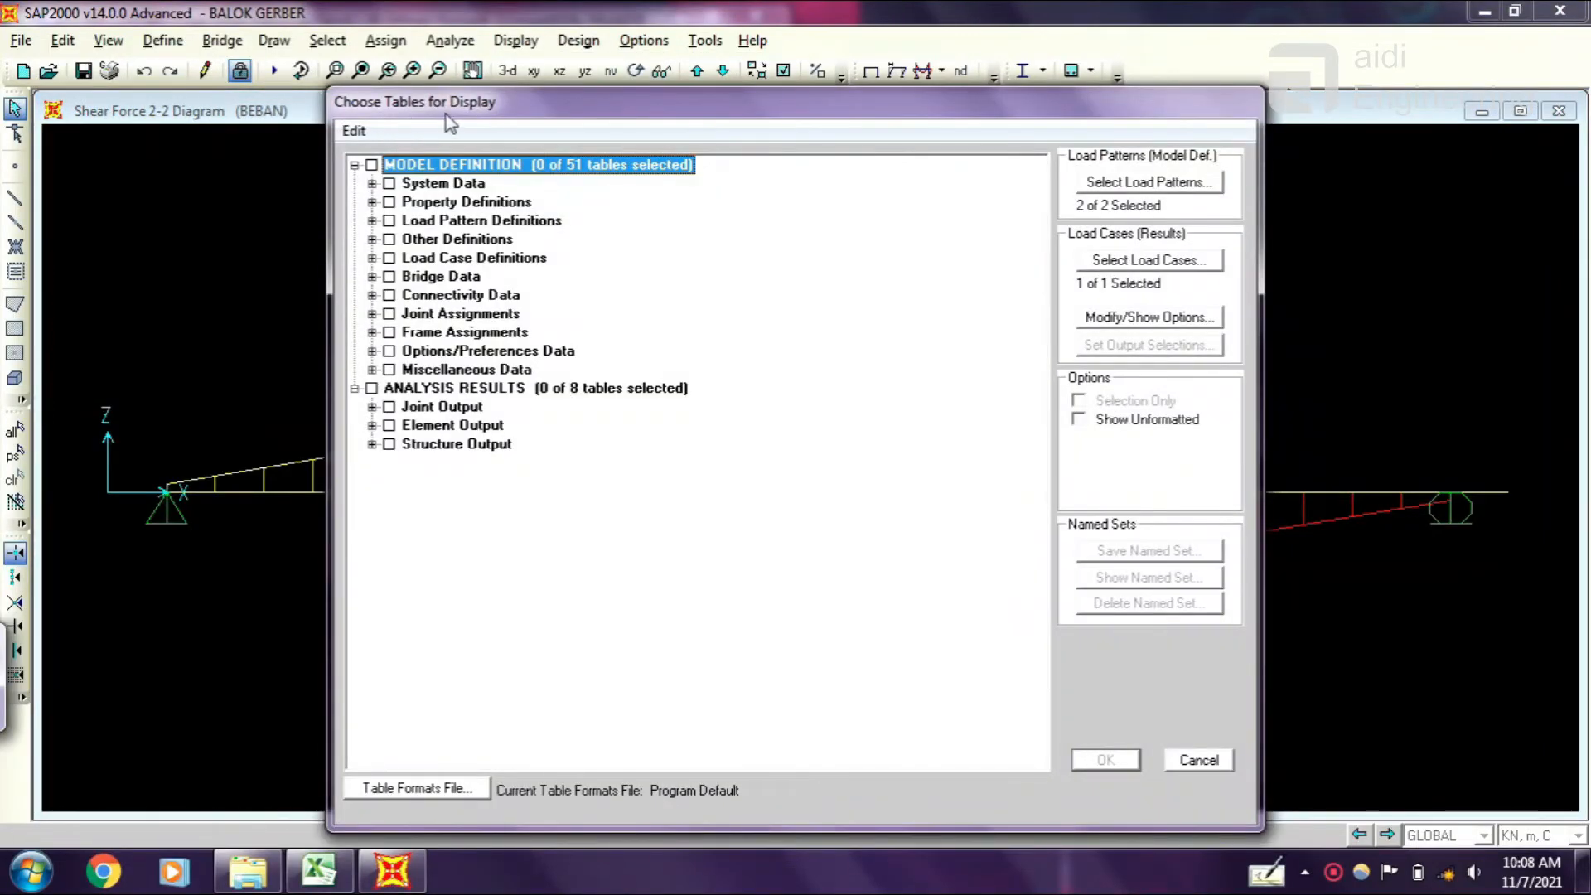
left_click(372, 407)
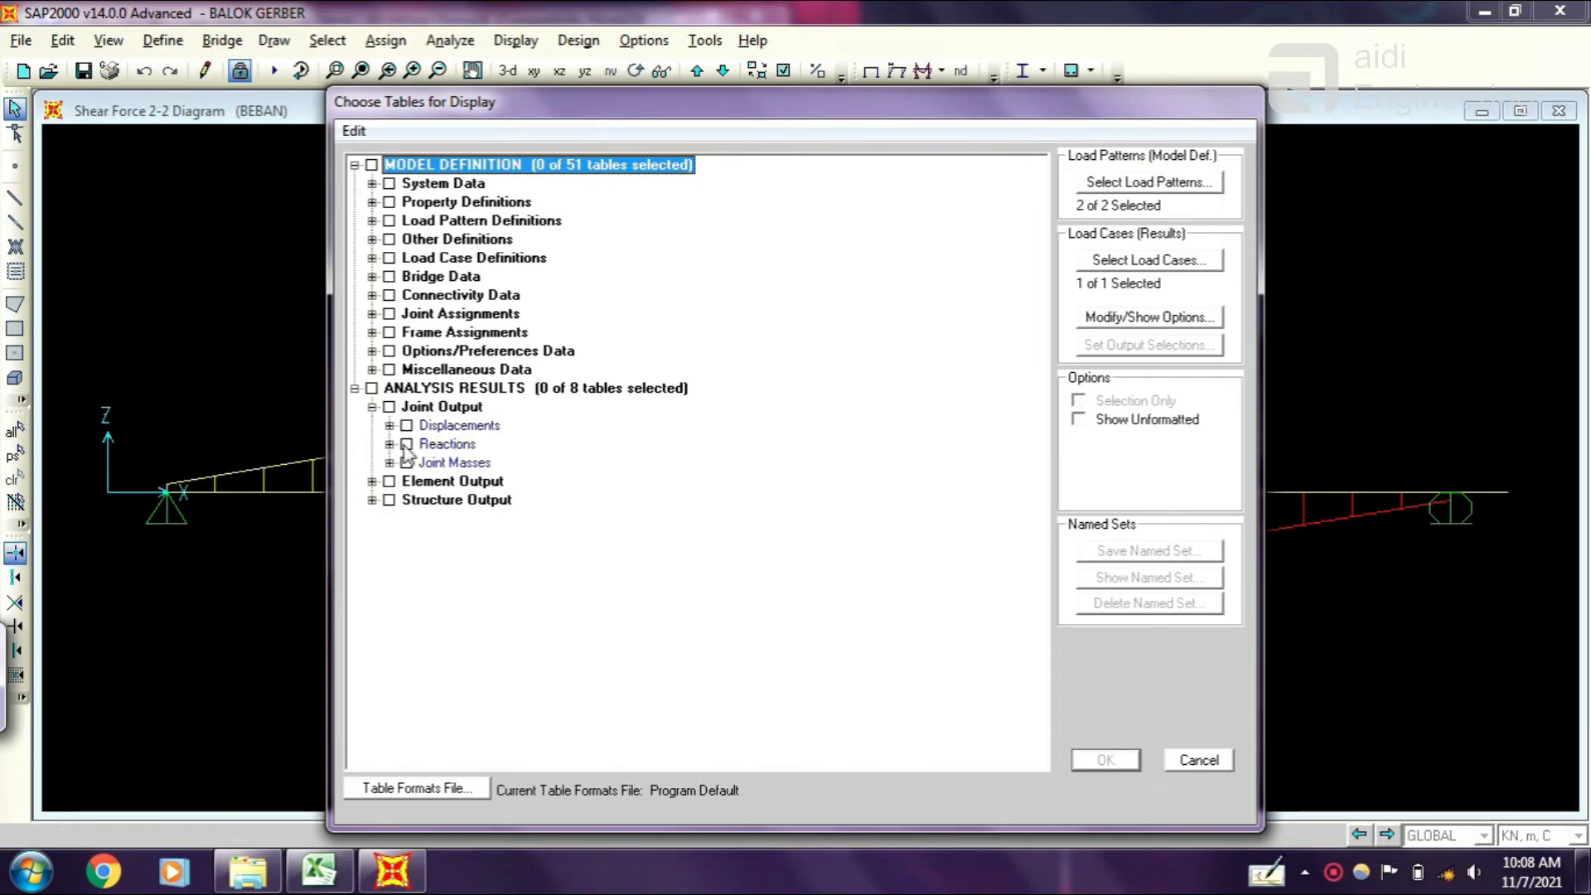
left_click(406, 444)
left_click(372, 481)
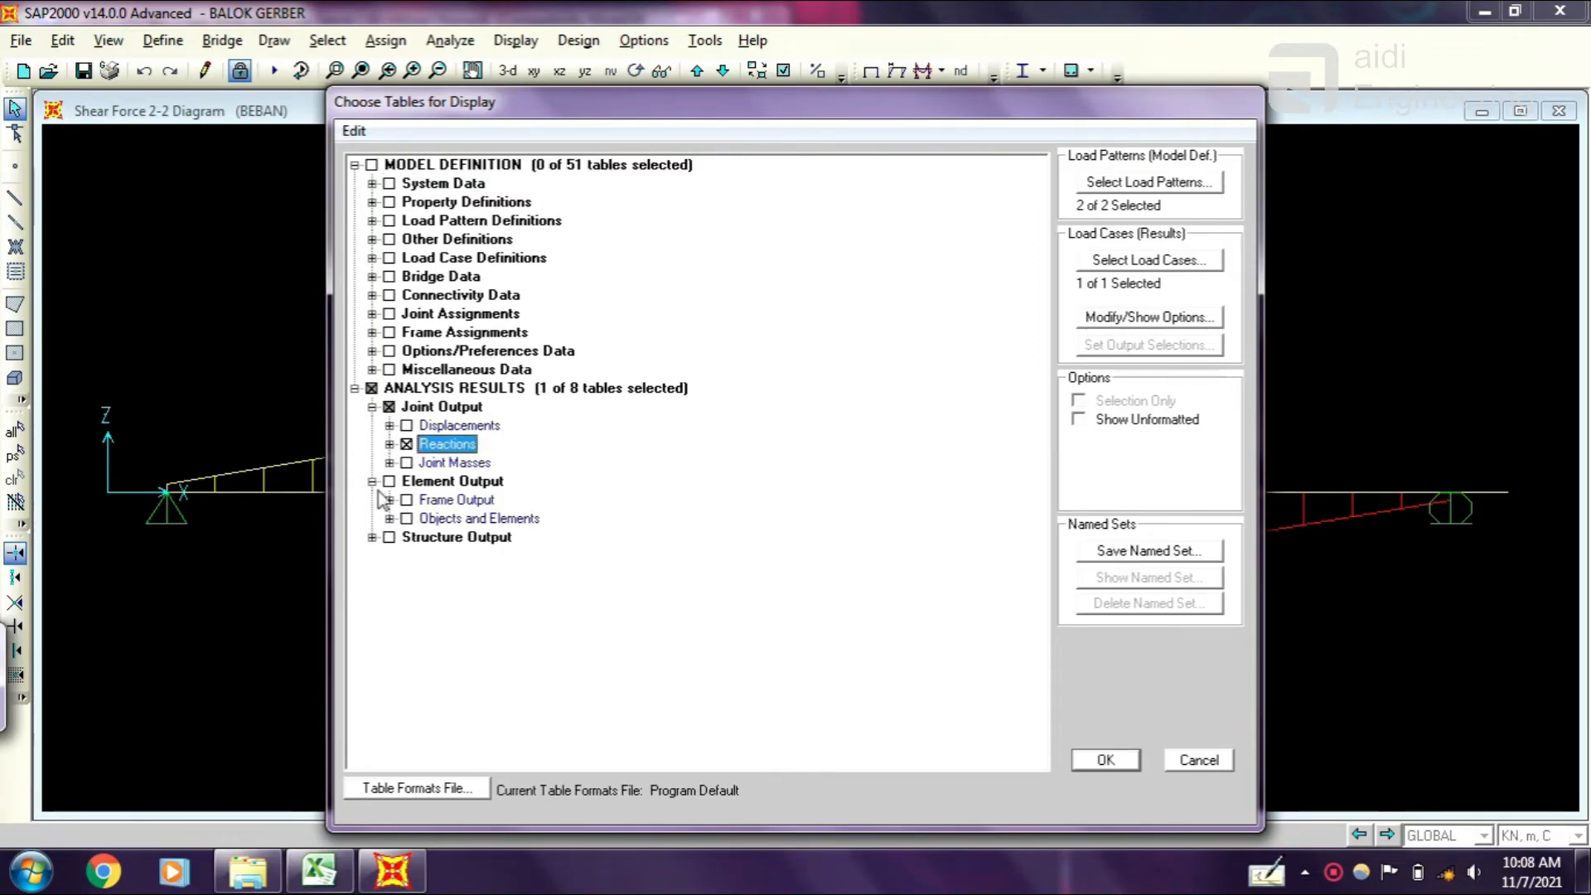
left_click(406, 500)
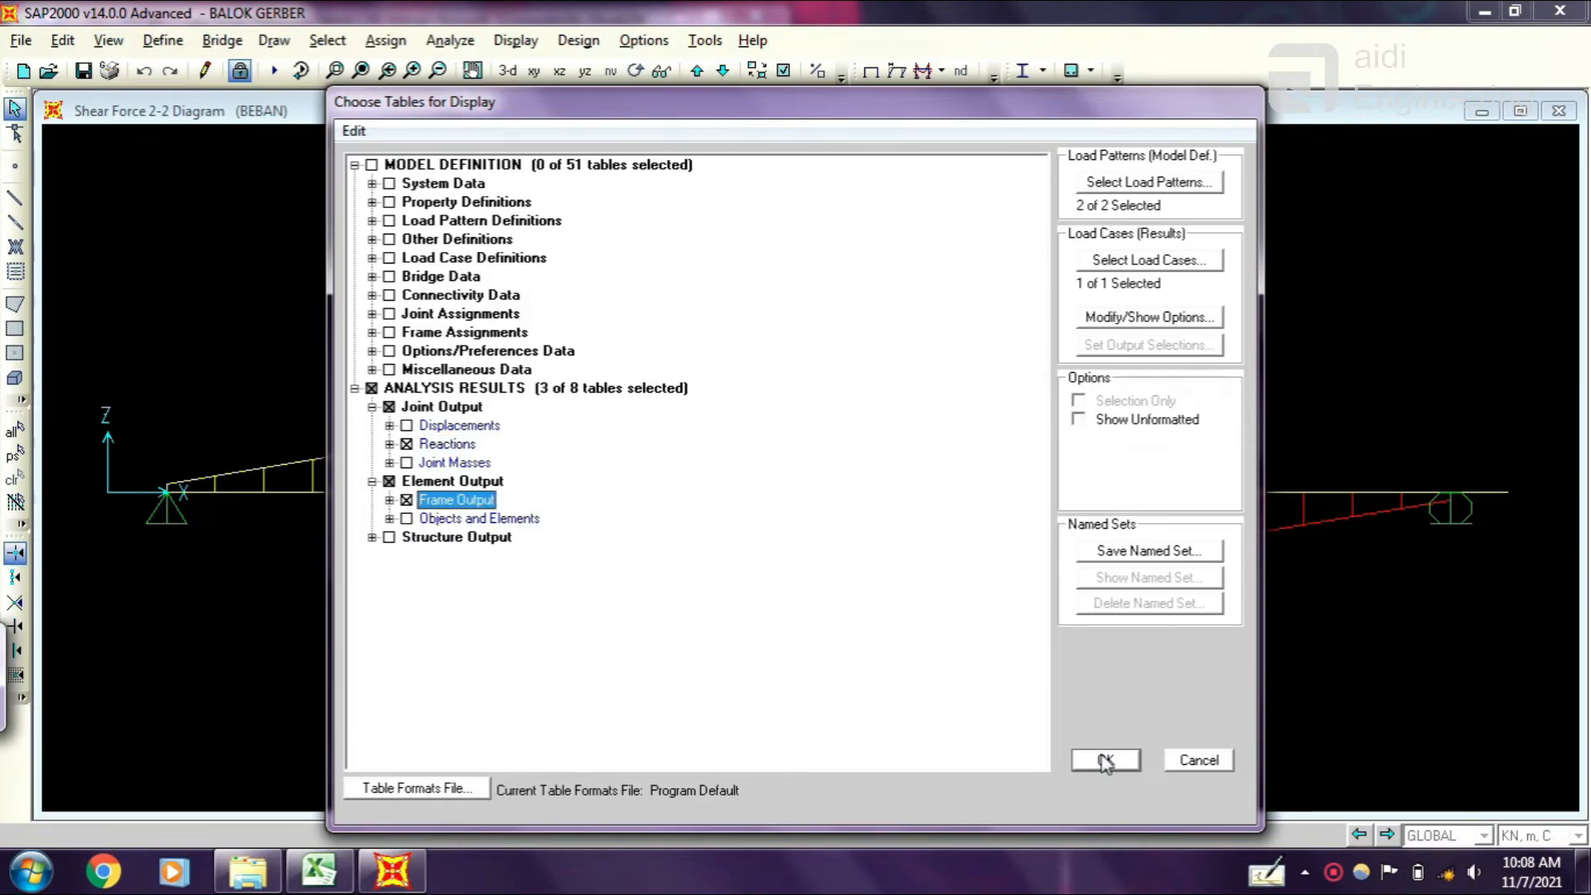
left_click(1104, 759)
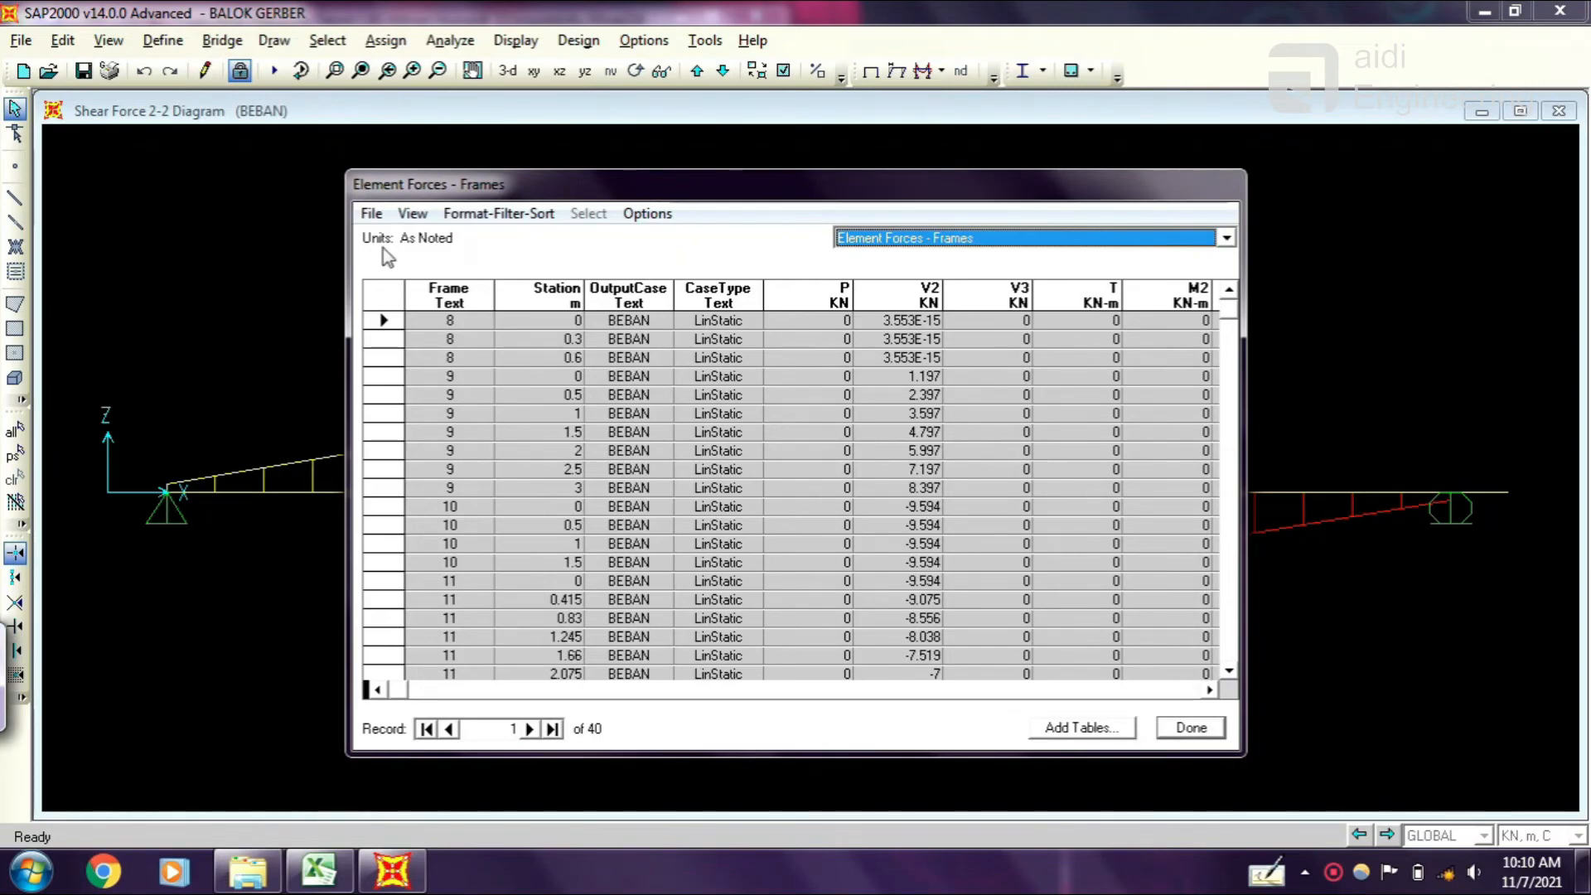
Review the Joint Reactions table, then the Element Forces - Frames table through its M3 moment column.
left_click(1016, 242)
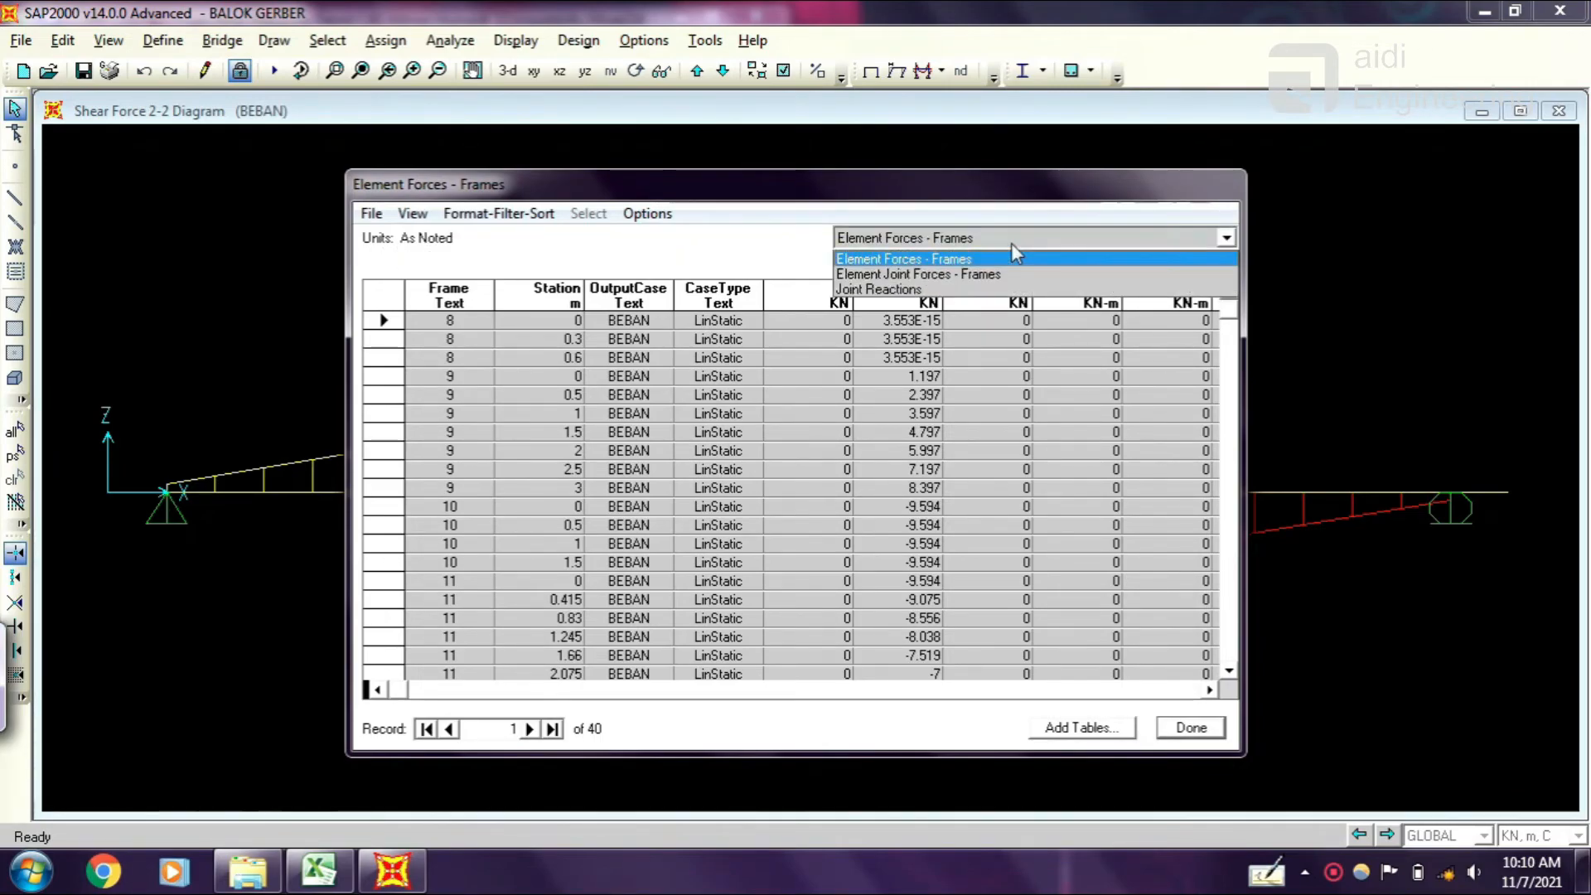
left_click(887, 283)
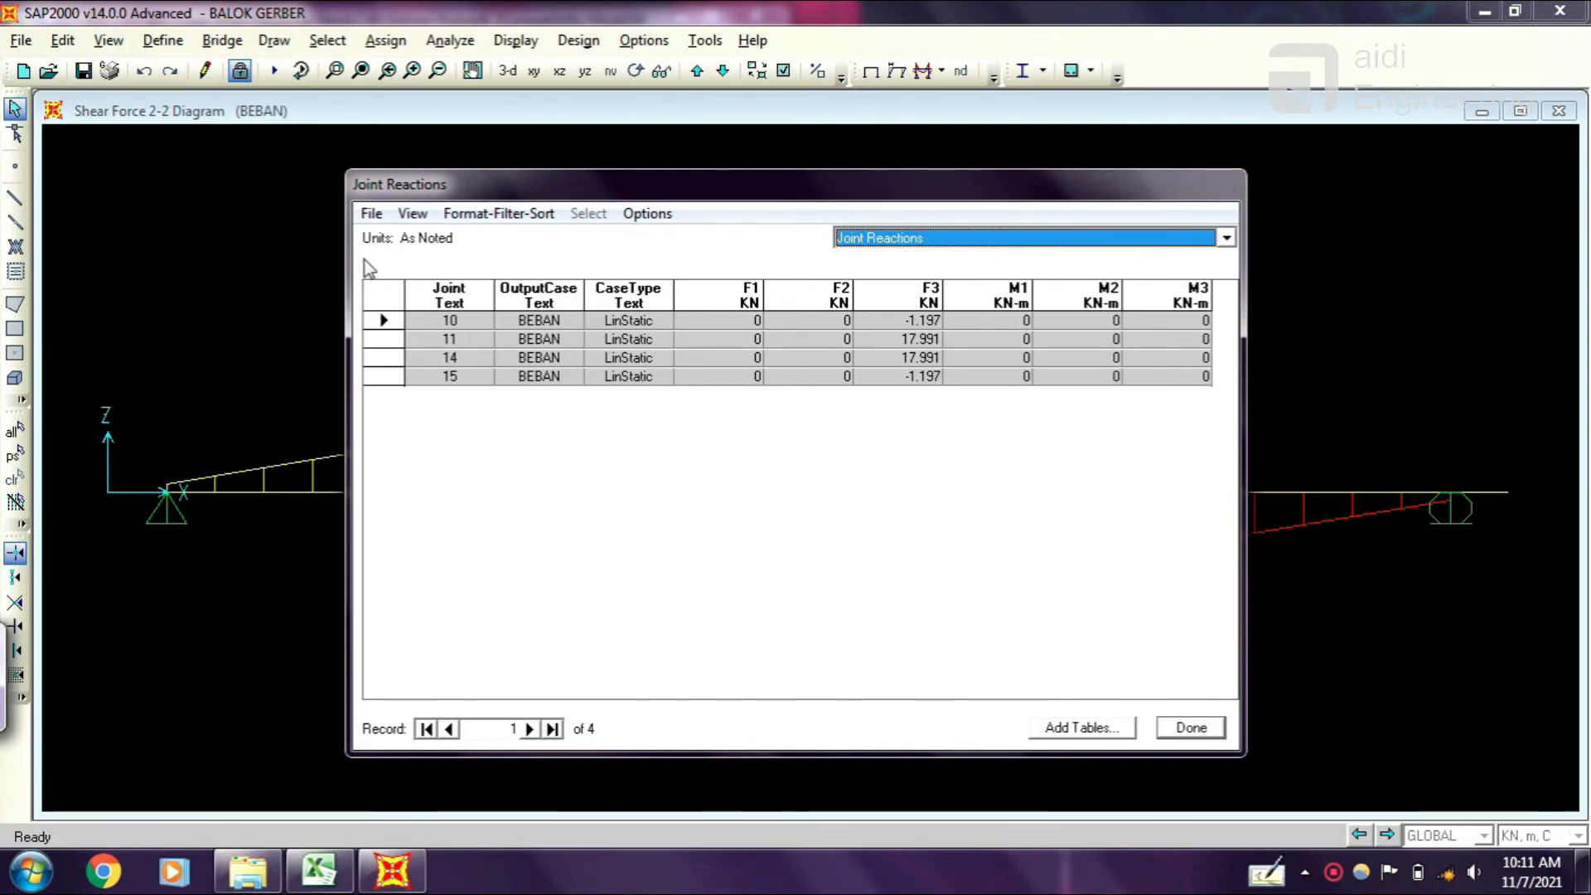
left_click(1067, 240)
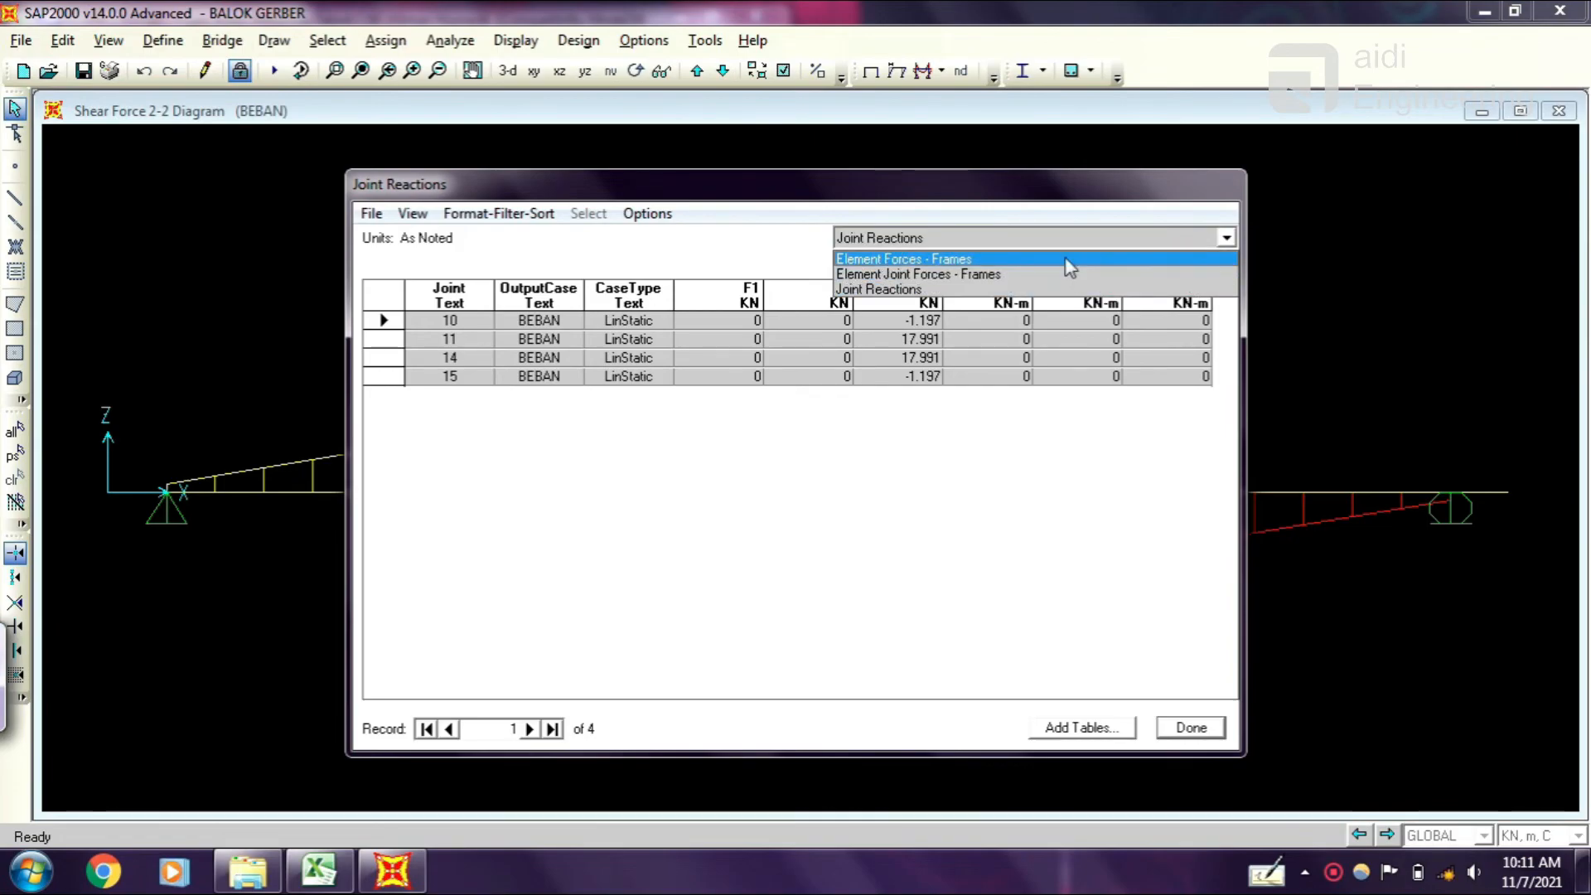
left_click(1067, 259)
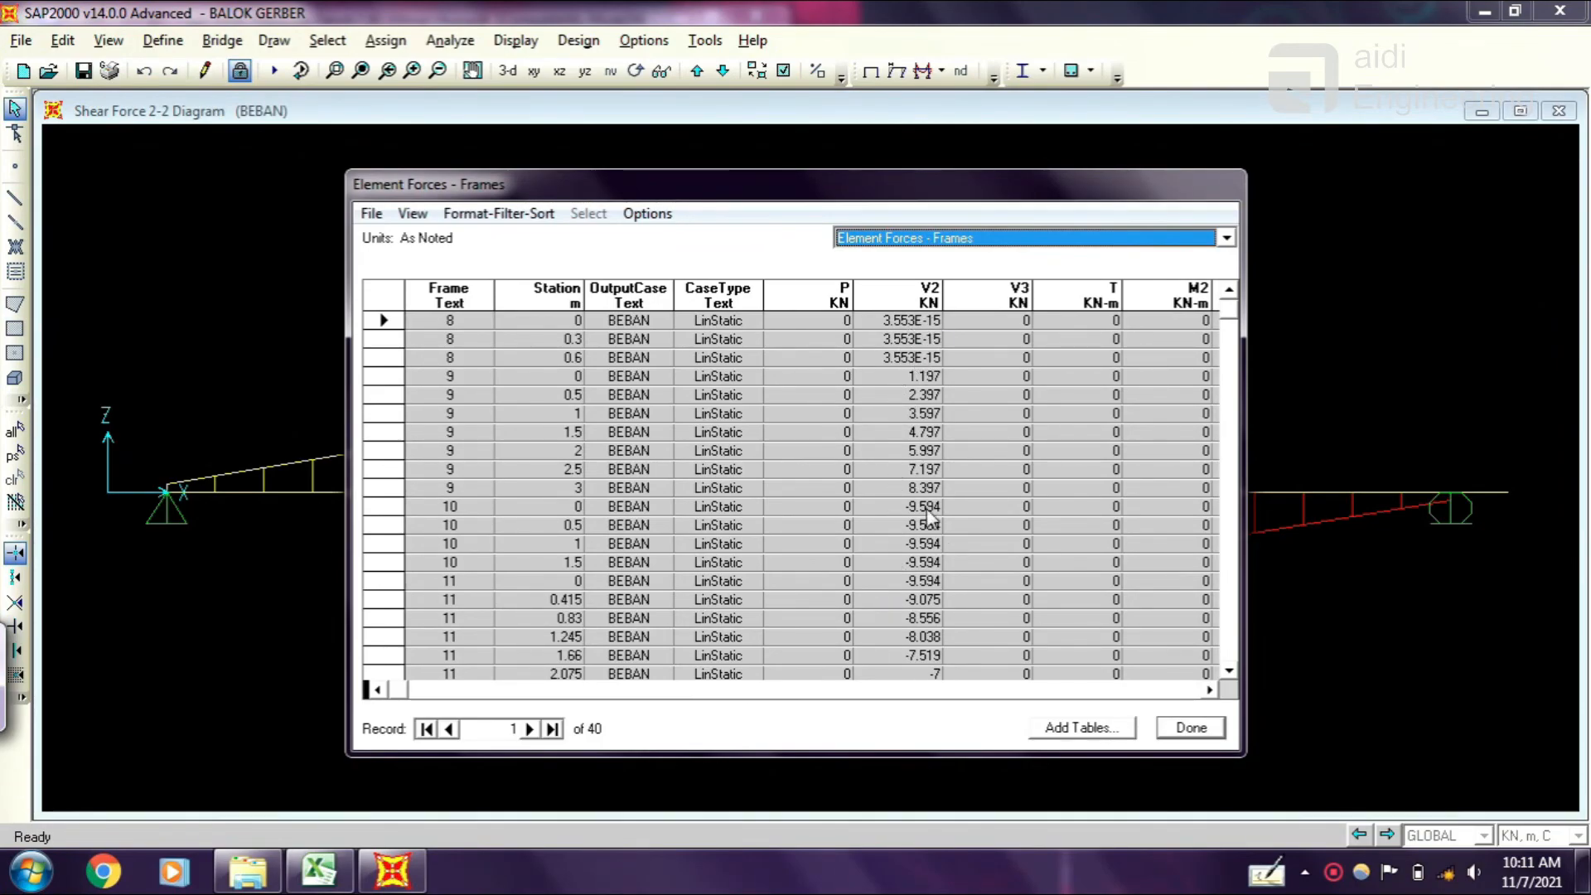
left_click(1208, 690)
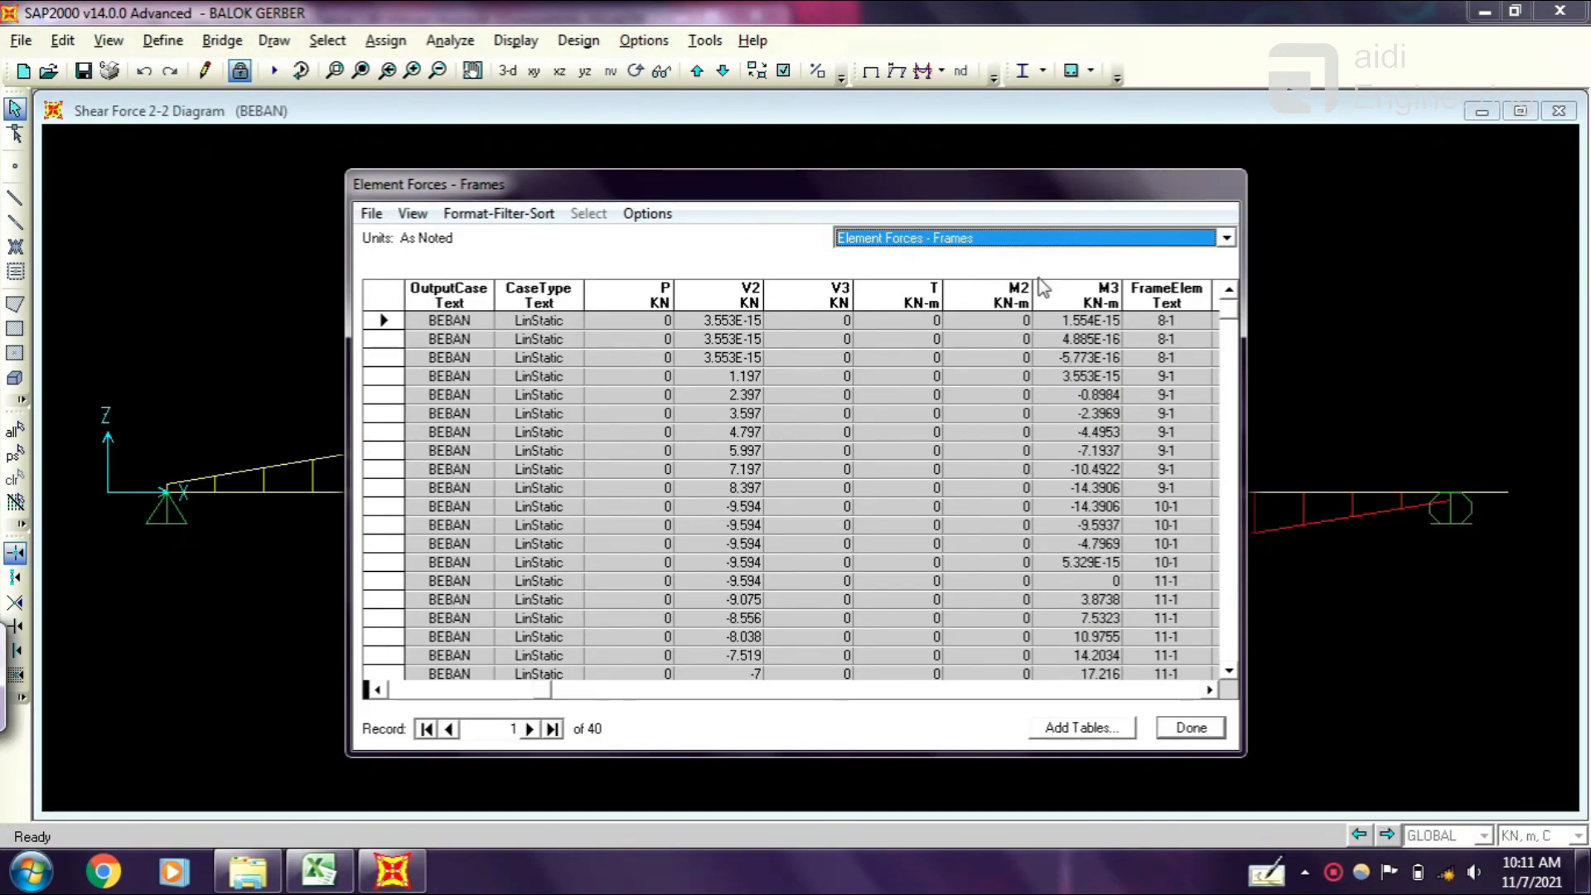
Export all result tables to Excel and show the Joint Reactions sheet of the exported workbook.
left_click(372, 214)
mouse_move(442, 331)
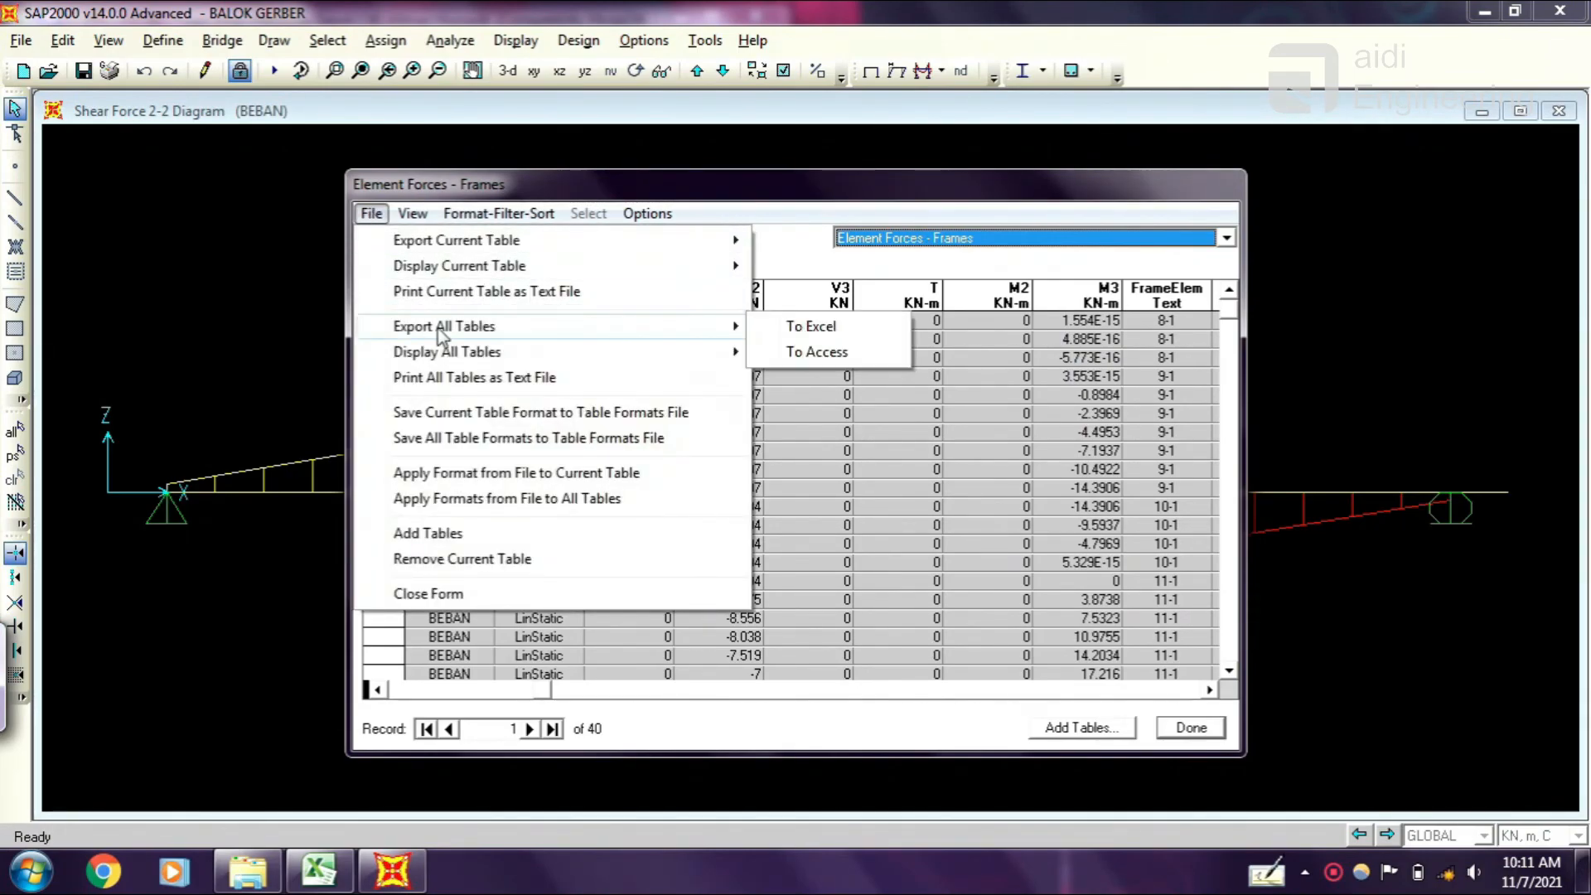
left_click(824, 333)
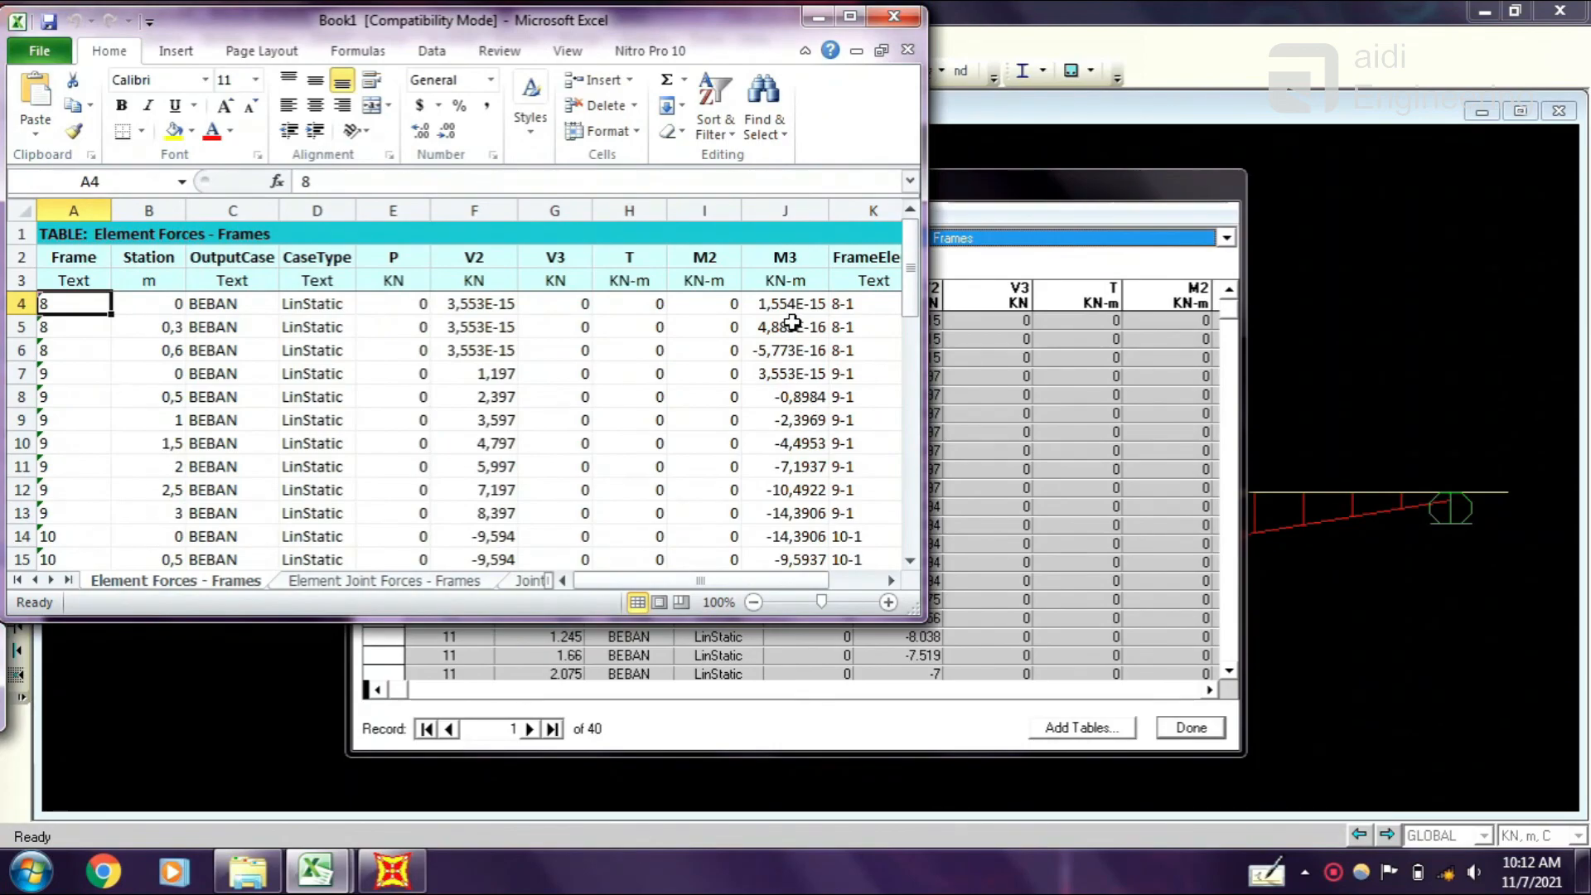
left_click(531, 580)
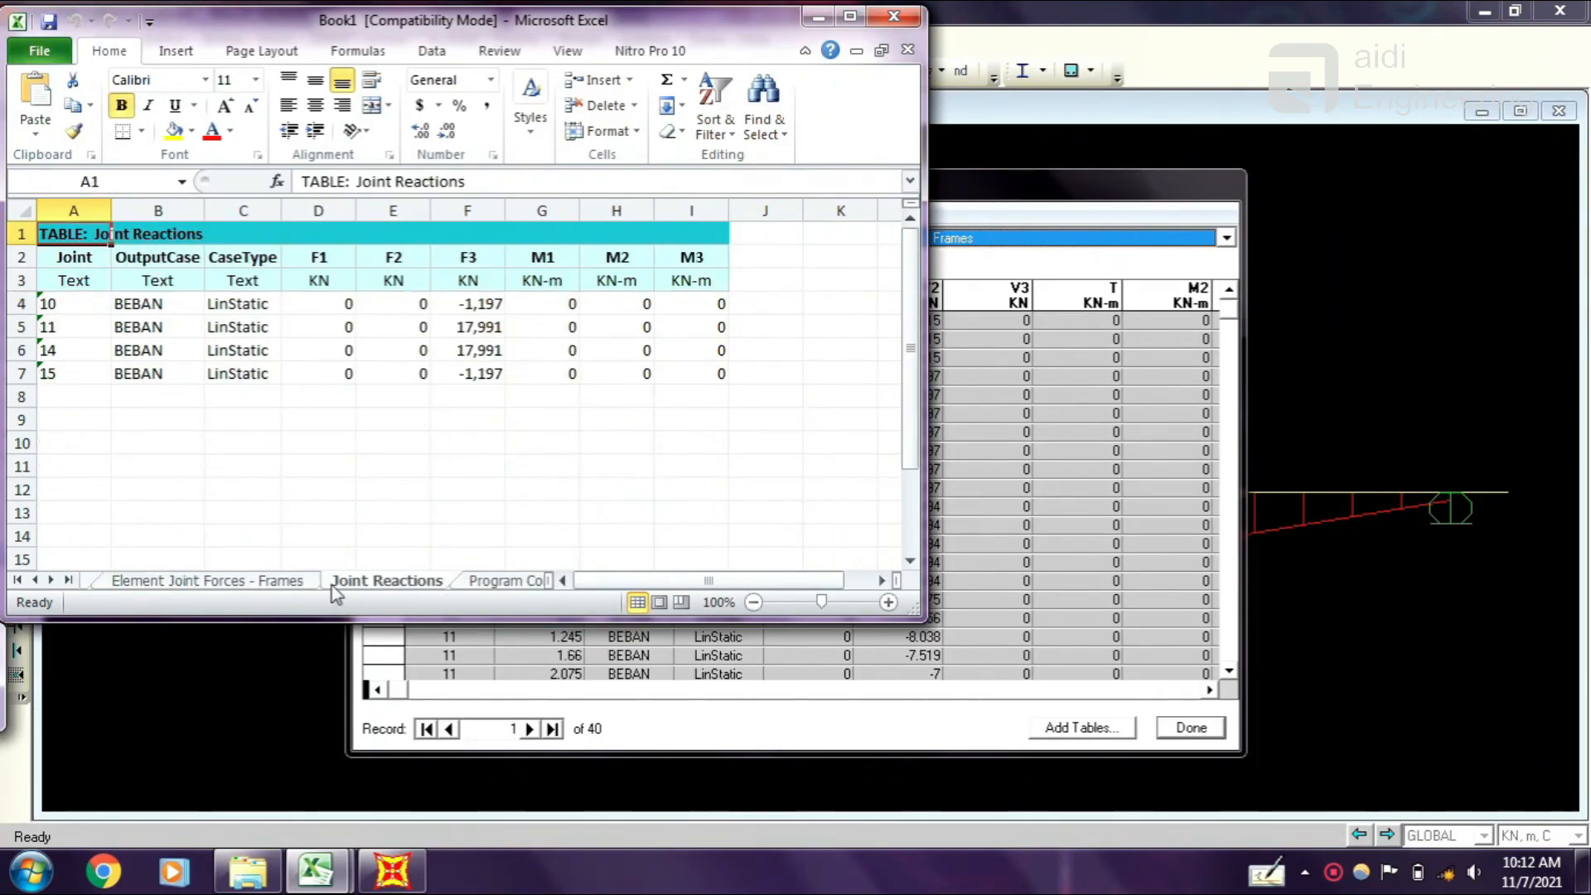